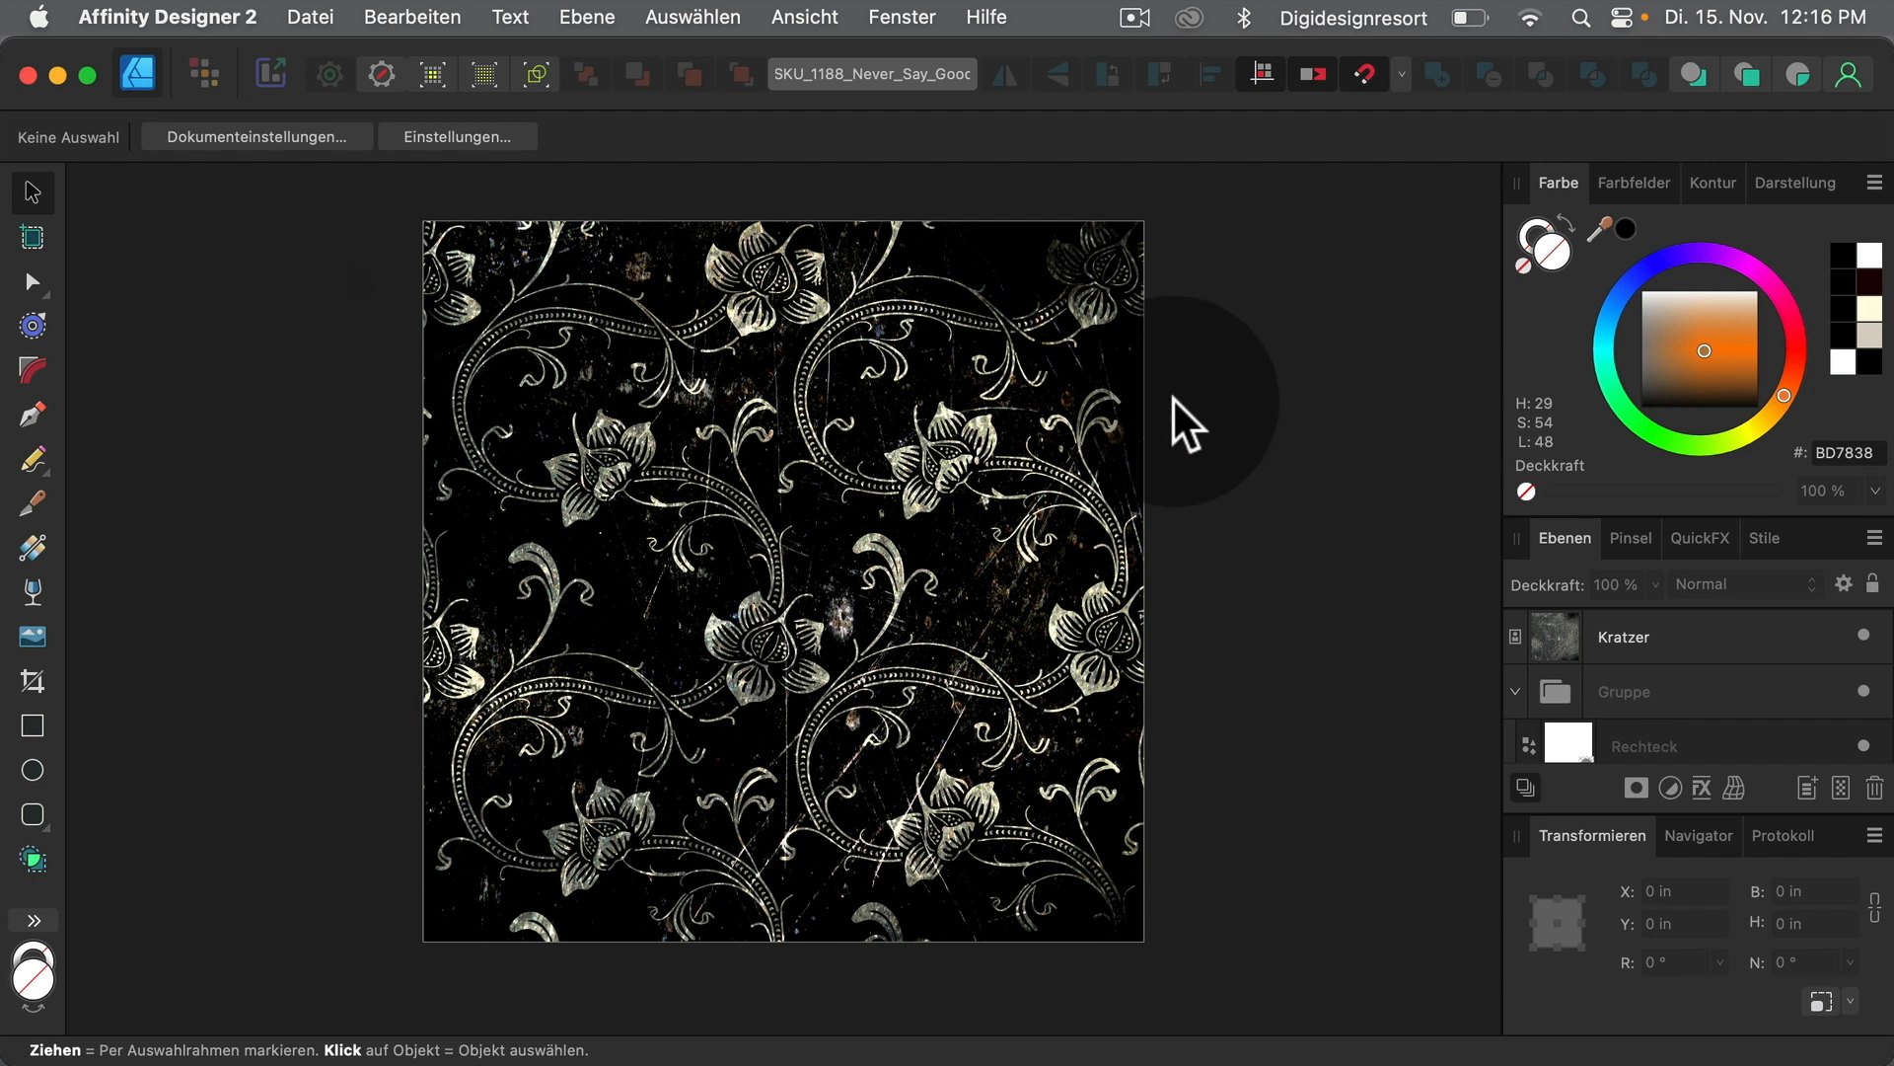
Detach the Ebenen panel from the docked studio, float it over the canvas and enlarge its height to show more layers
left_click(886, 10)
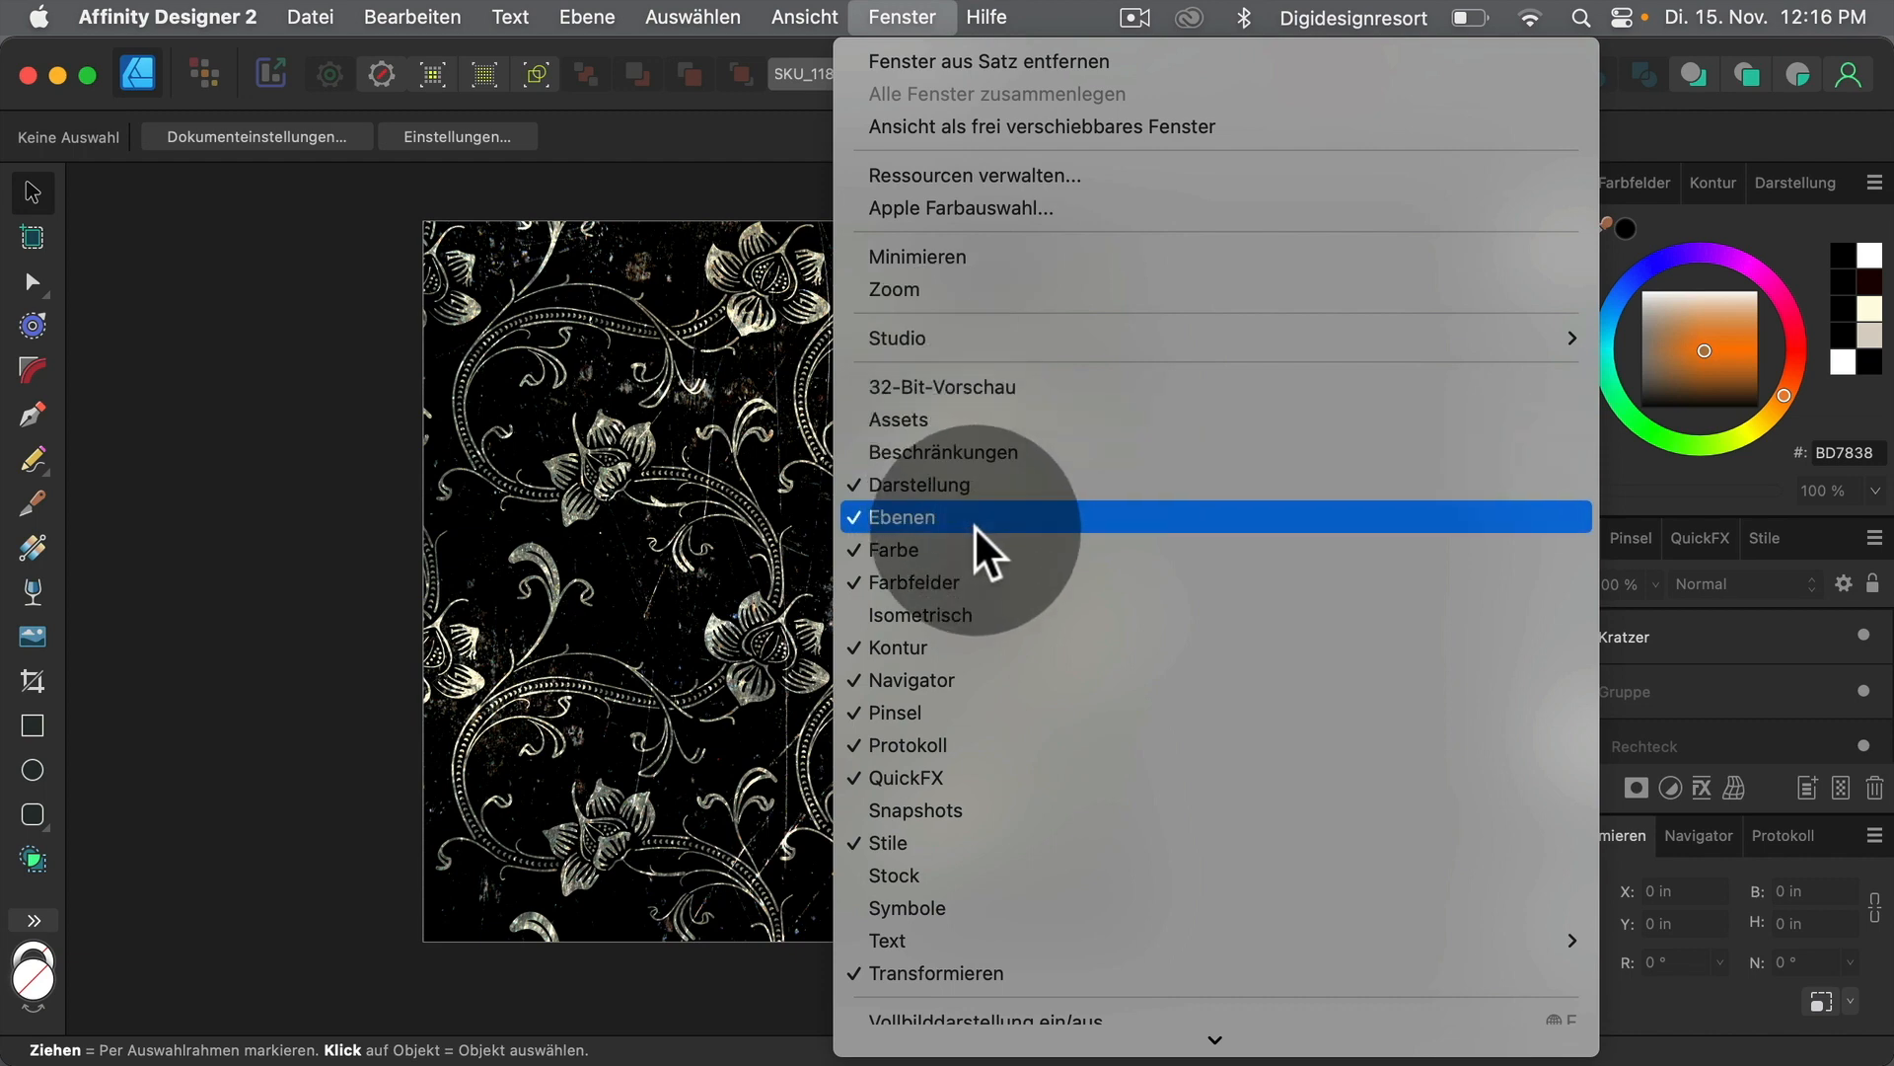
left_click(903, 17)
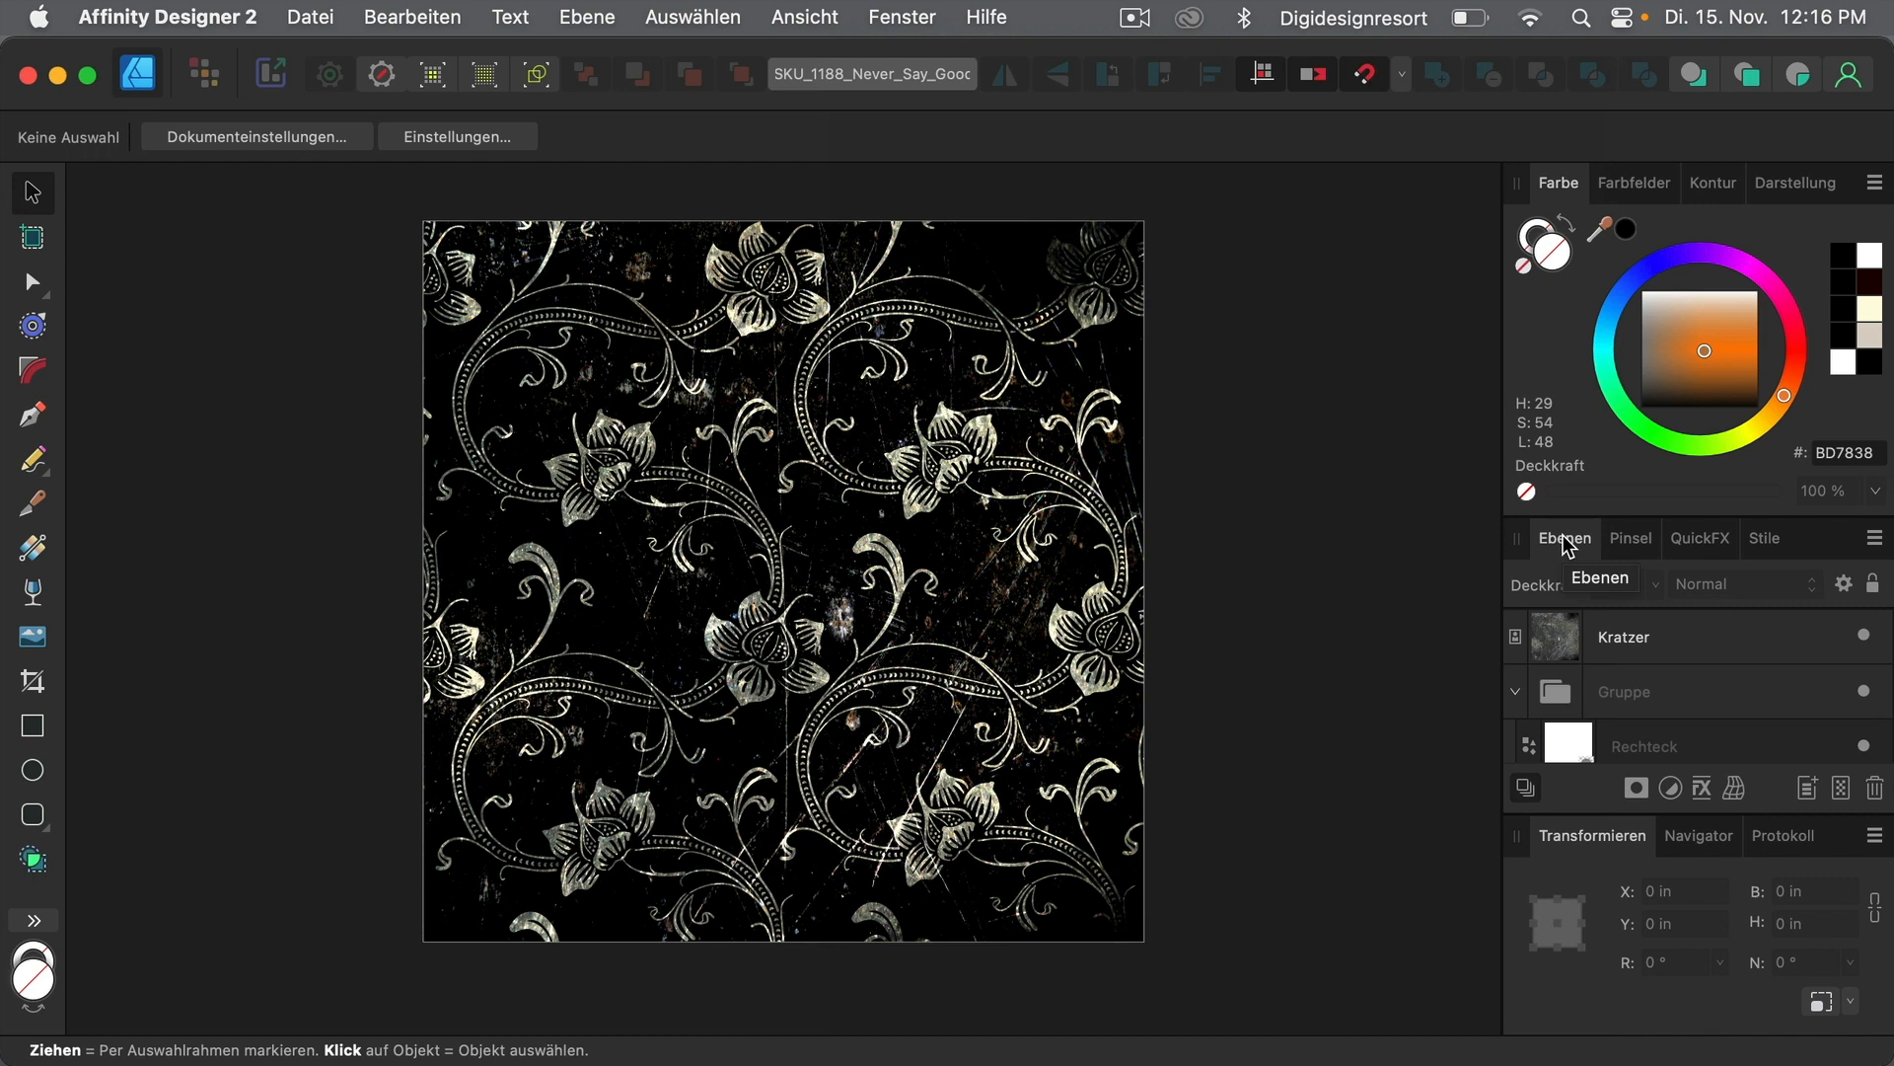
left_click_drag(1562, 535, 1131, 175)
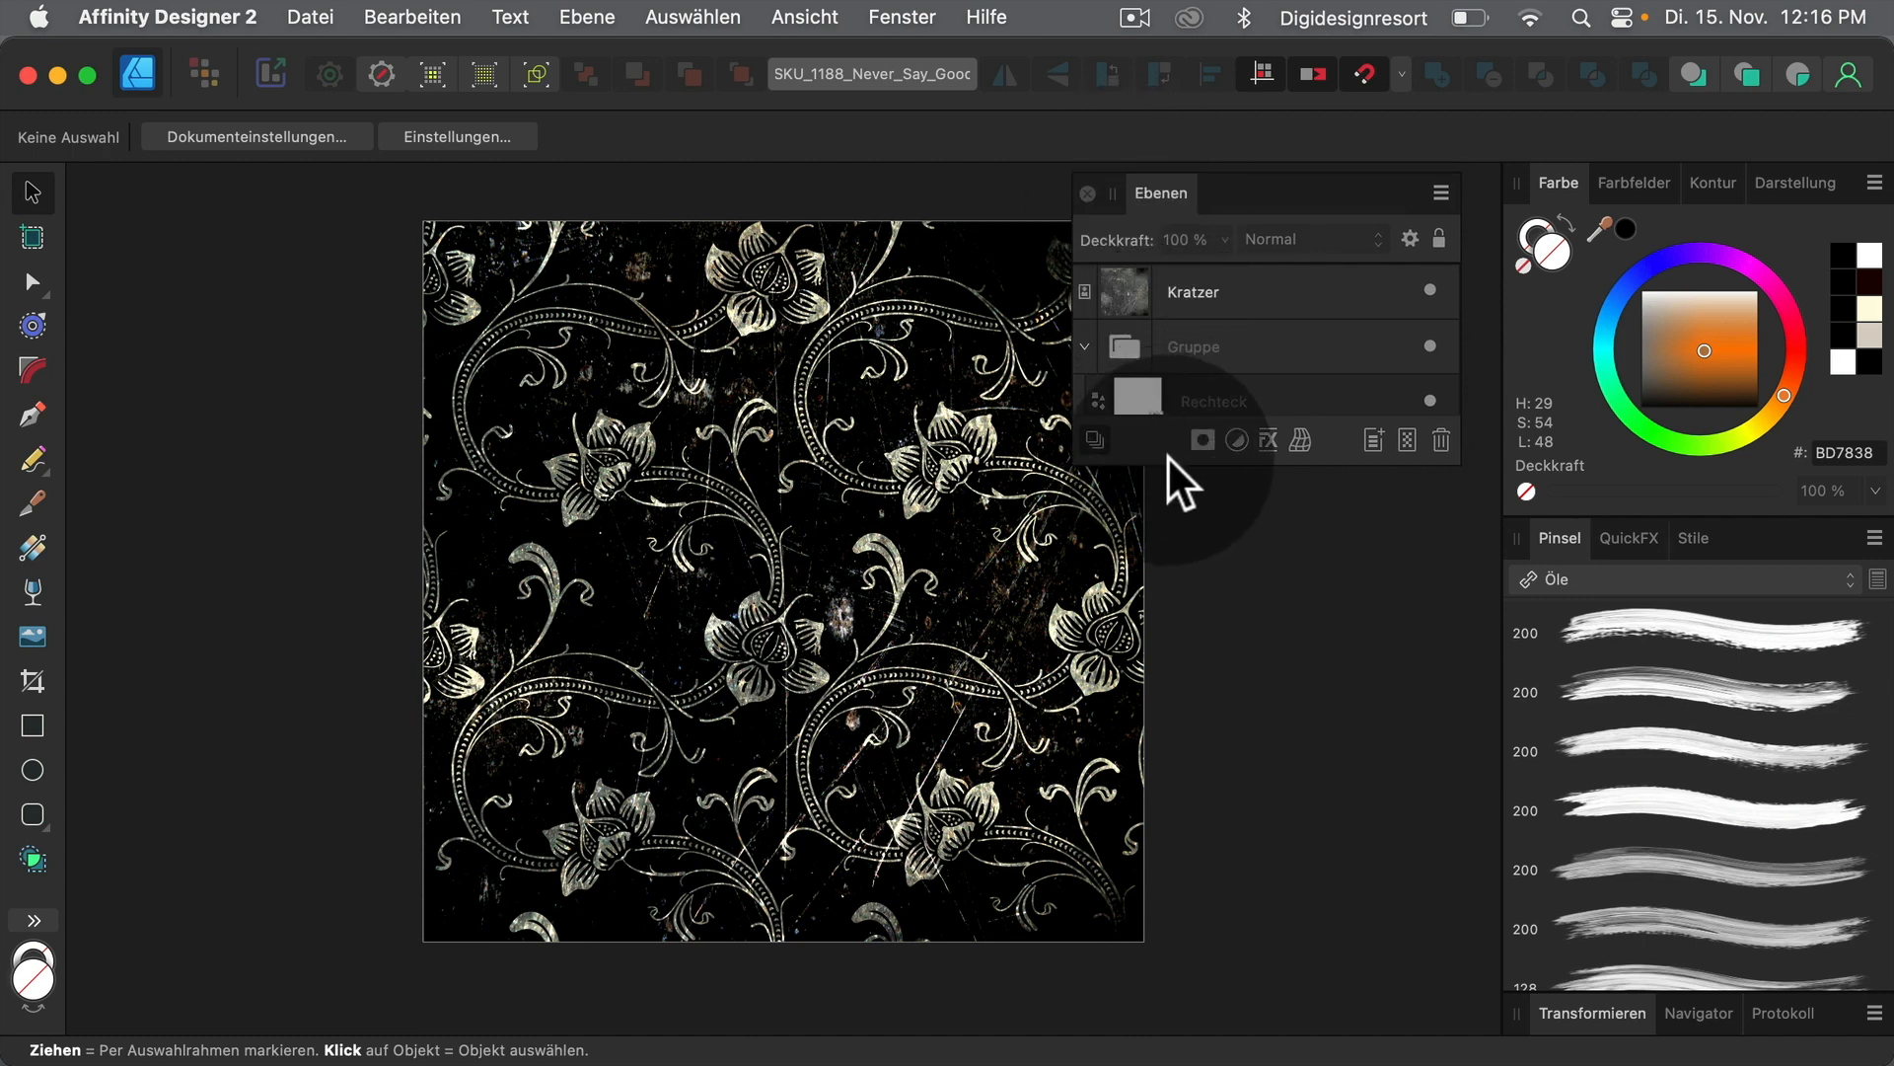
left_click_drag(1185, 467, 1180, 949)
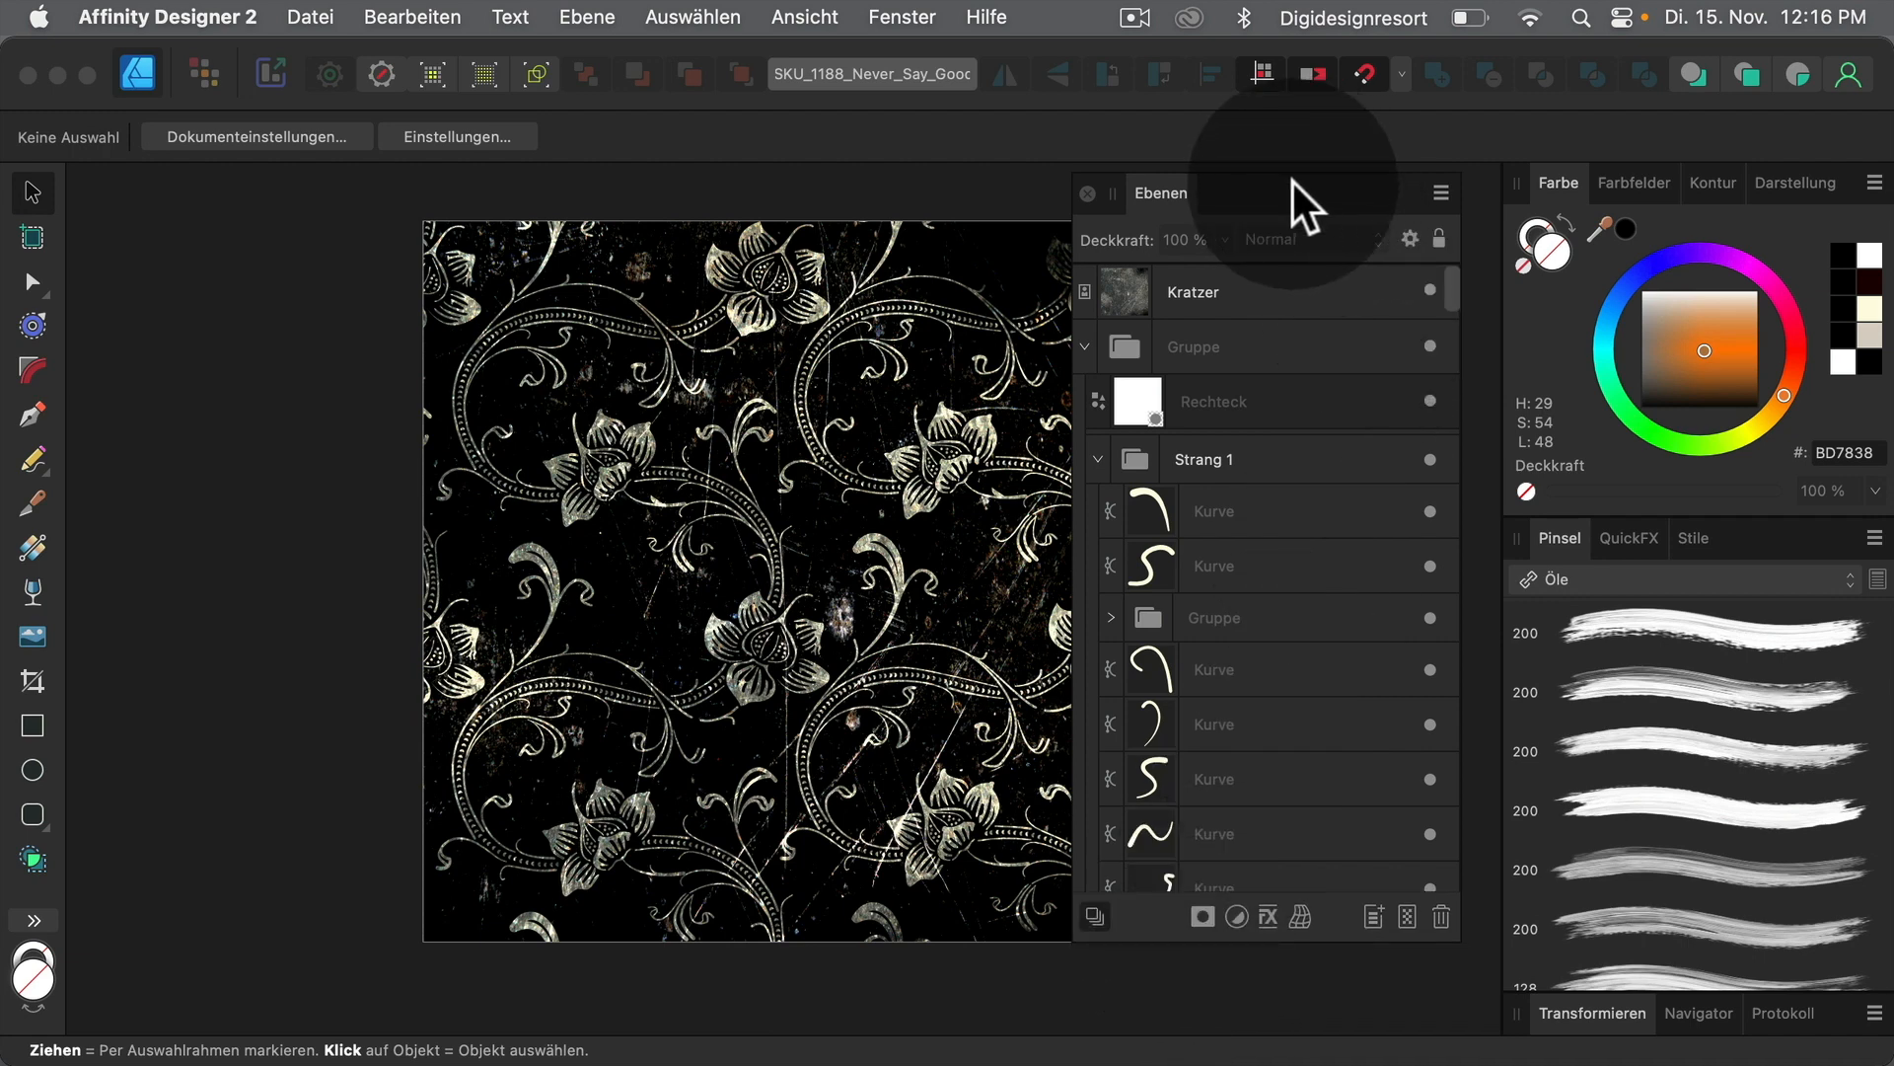
left_click_drag(1292, 181, 1299, 169)
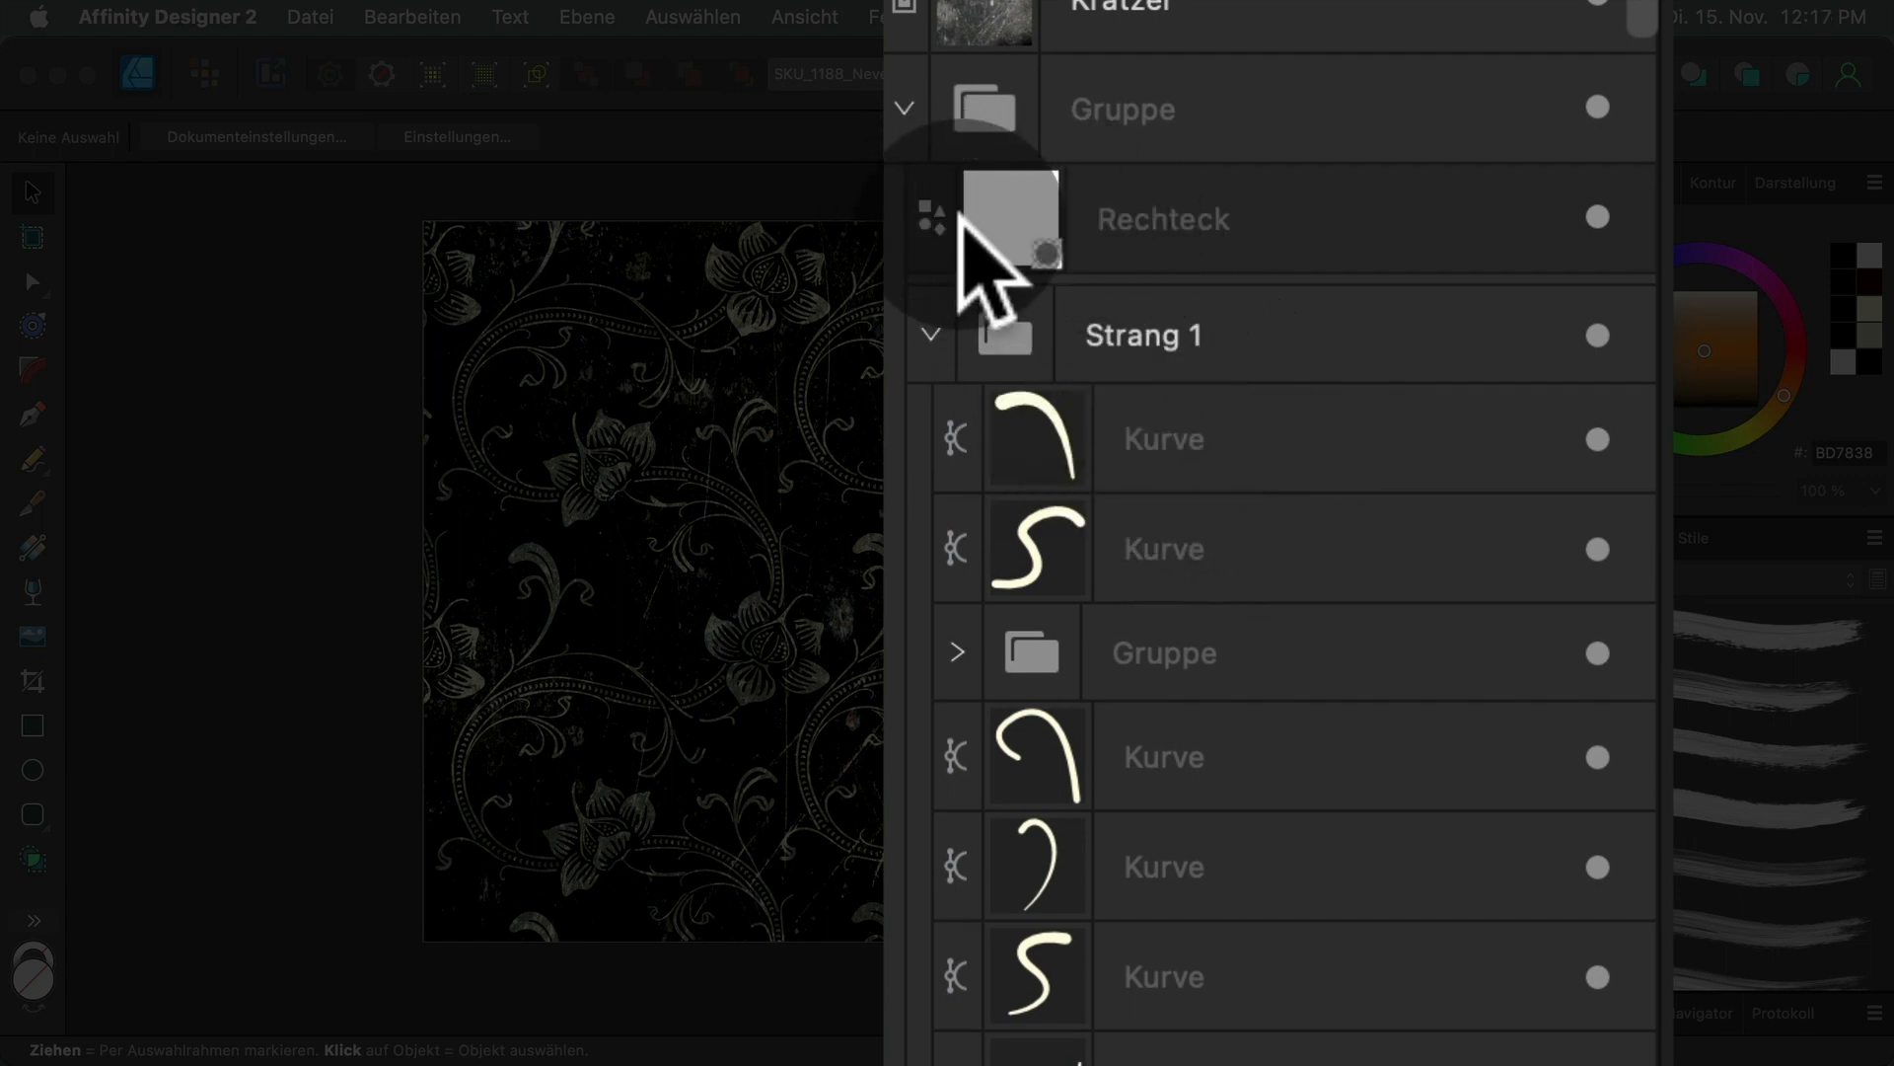
Examine the layer structure, collapsing and re-expanding the Strang 1 group and reviewing the curves it contains
scroll(1260, 511, "up", 1)
scroll(1260, 513, "down", 1)
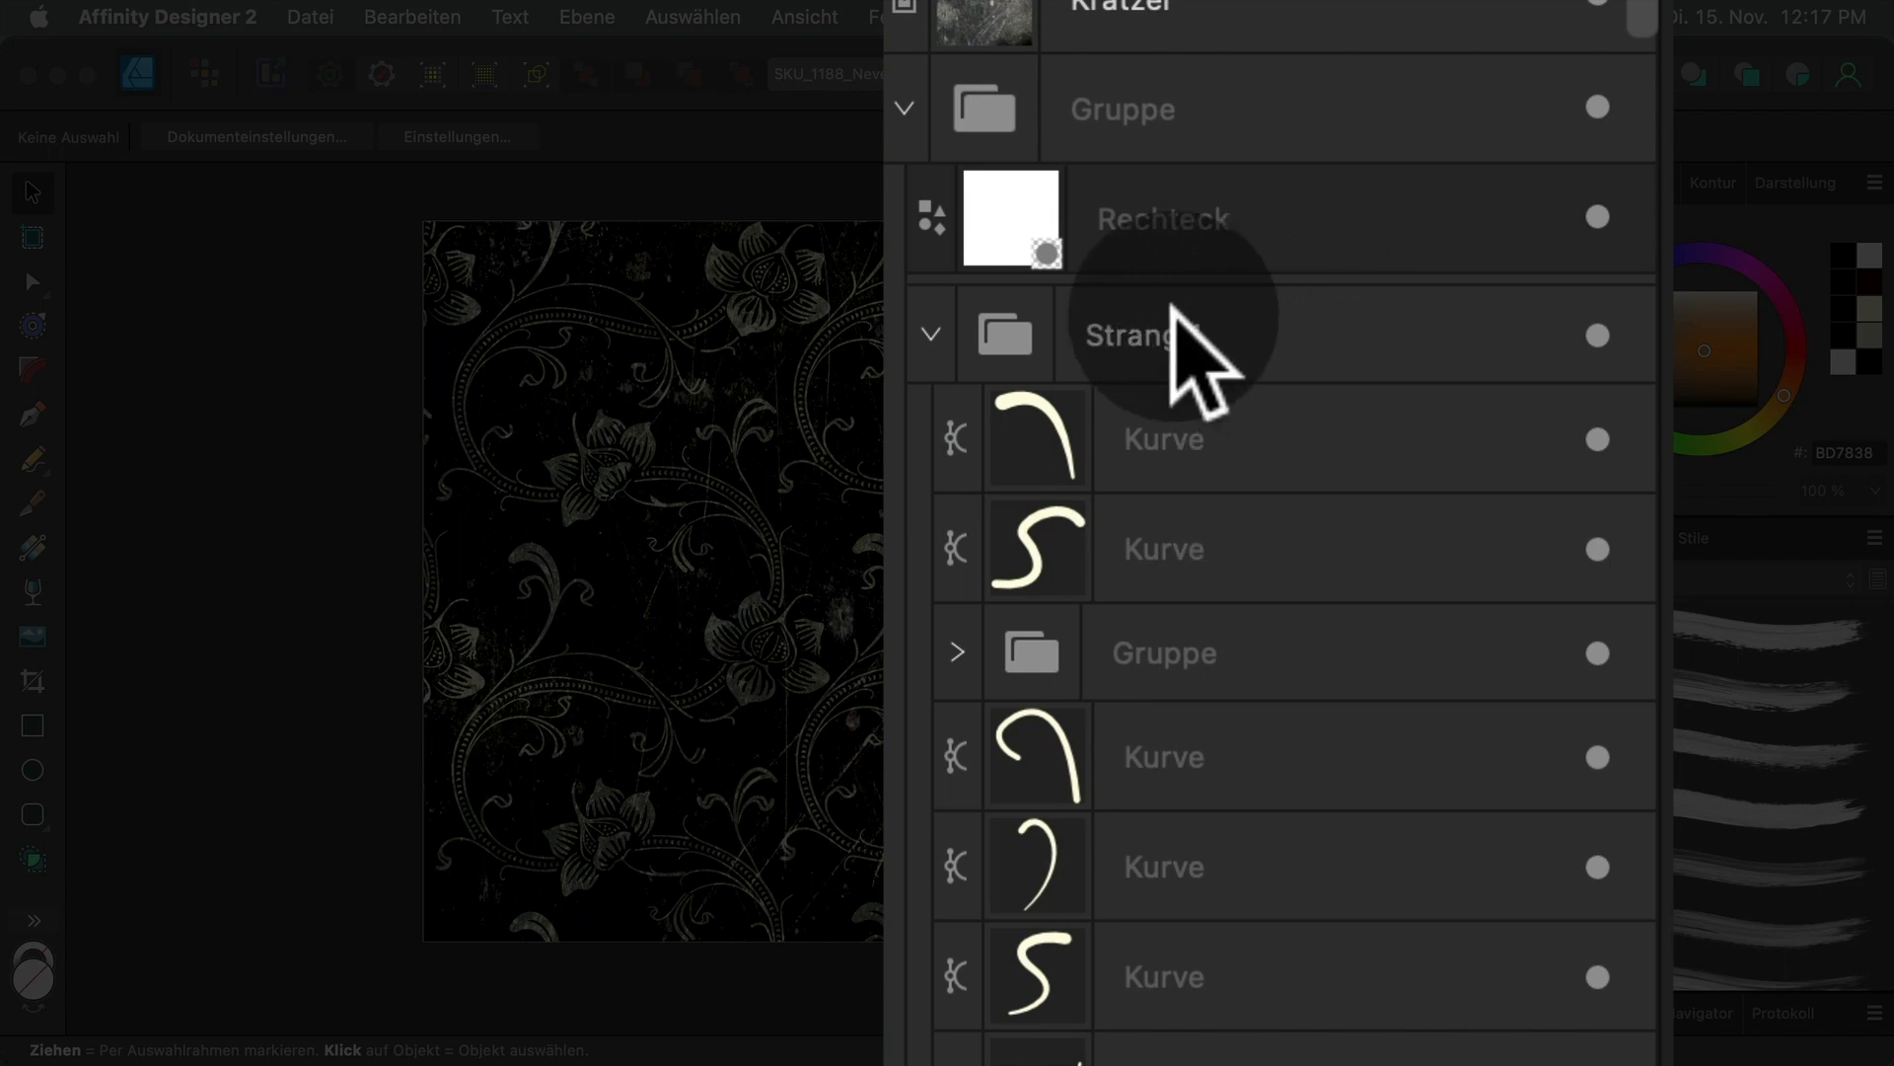
left_click(929, 334)
left_click(931, 335)
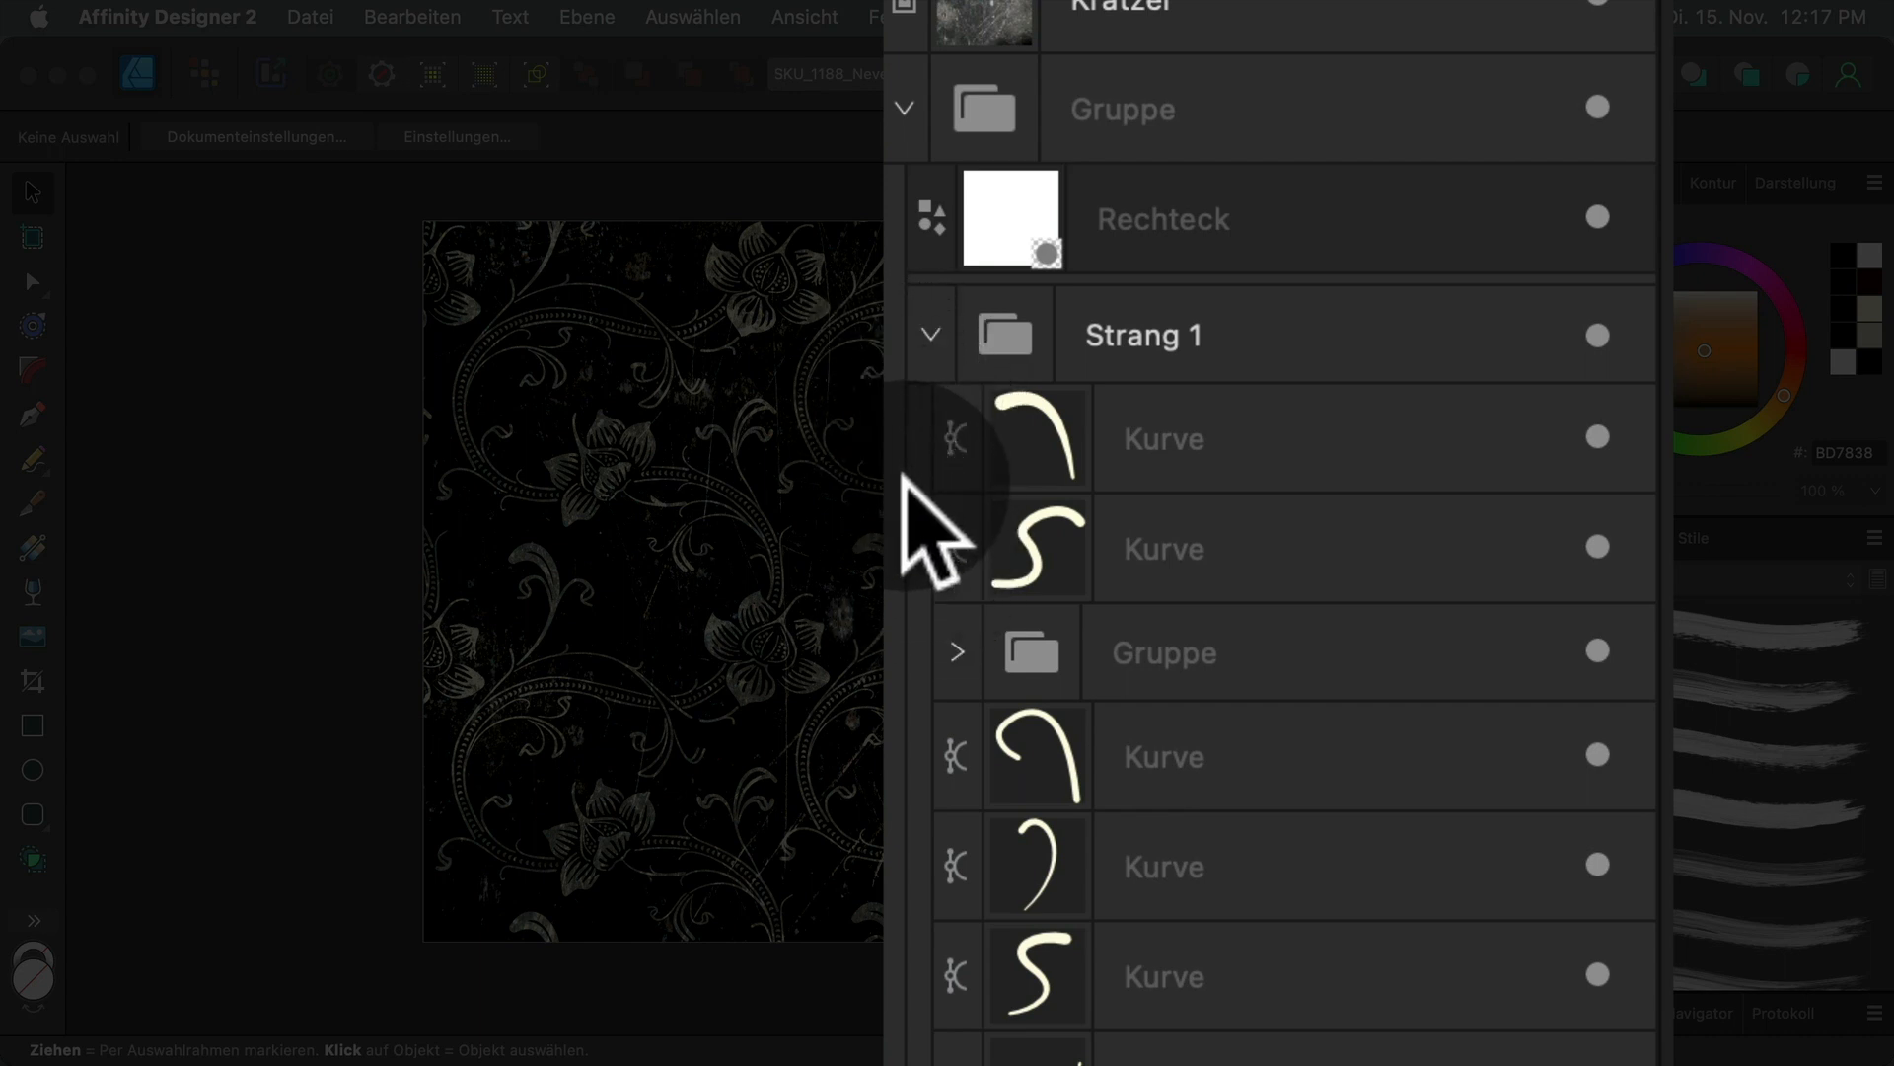
scroll(918, 533, "down", 5)
scroll(955, 523, "down", 4)
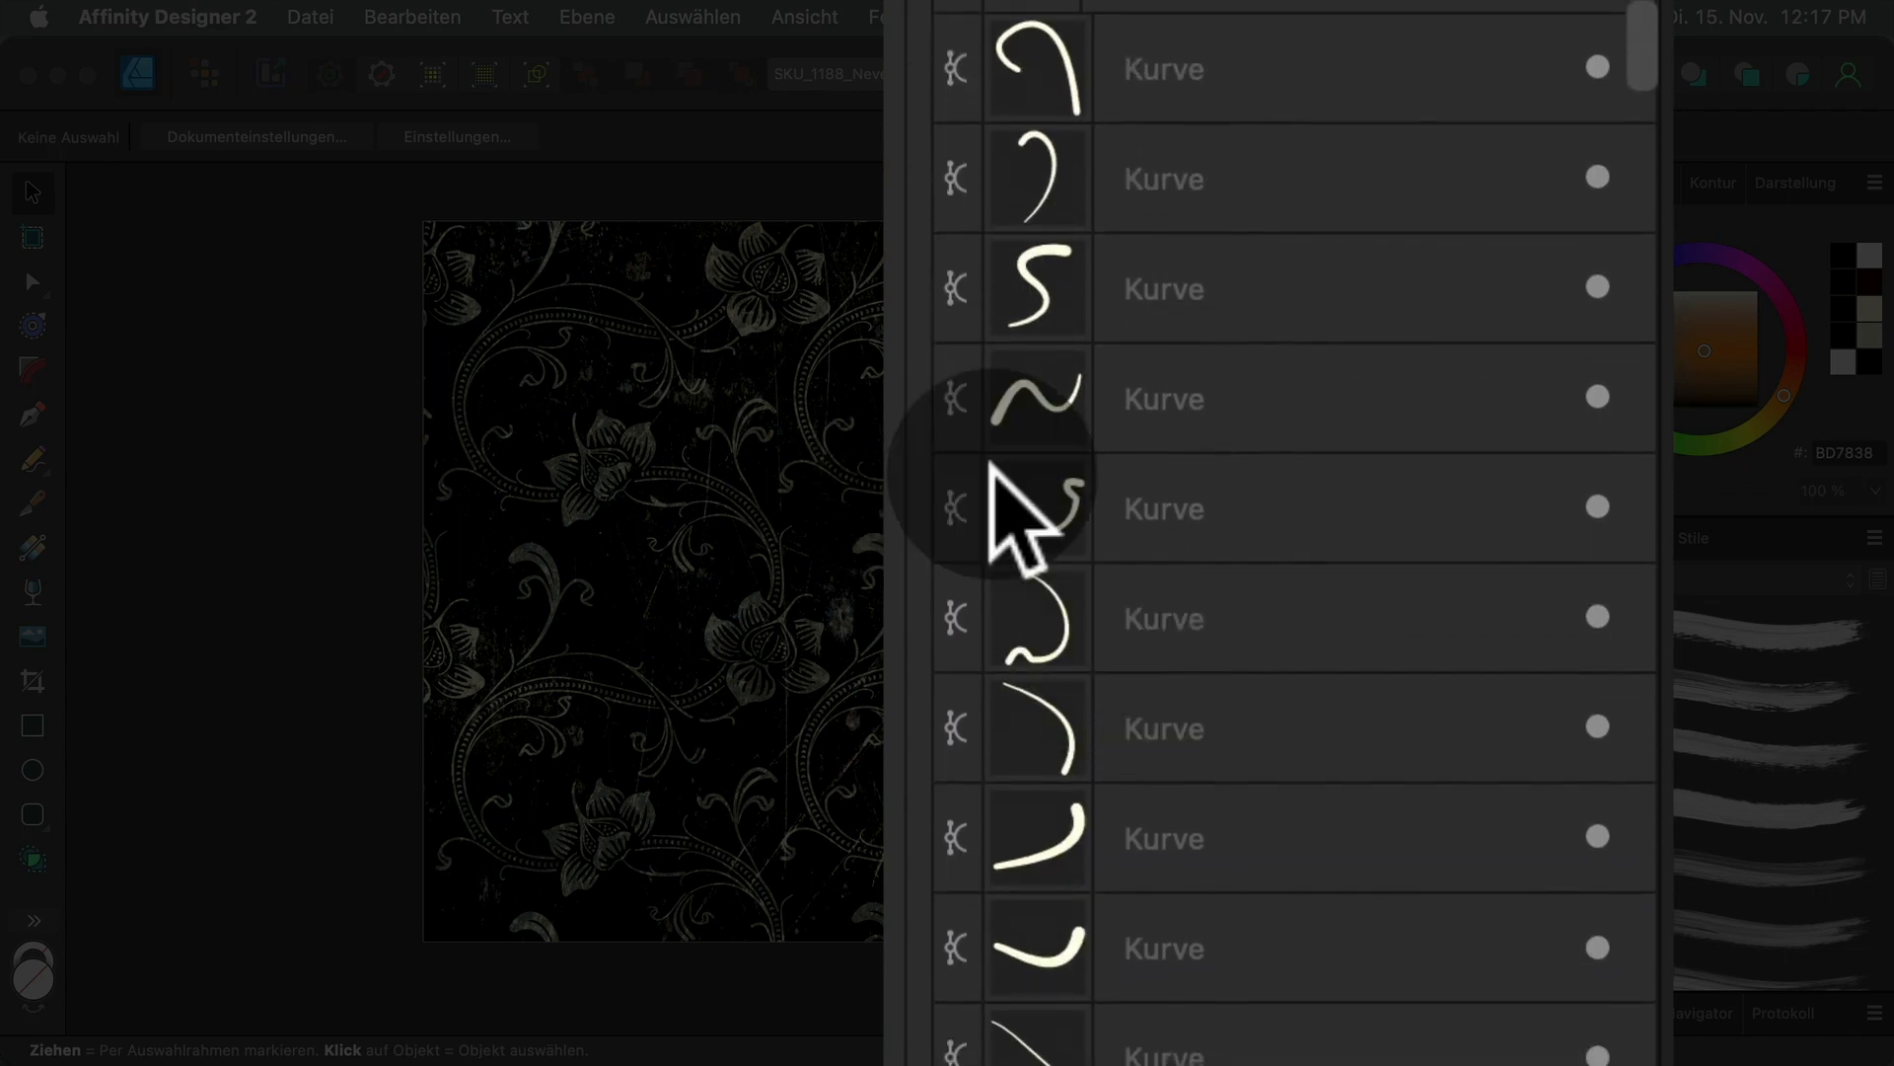
scroll(1108, 356, "down", 12)
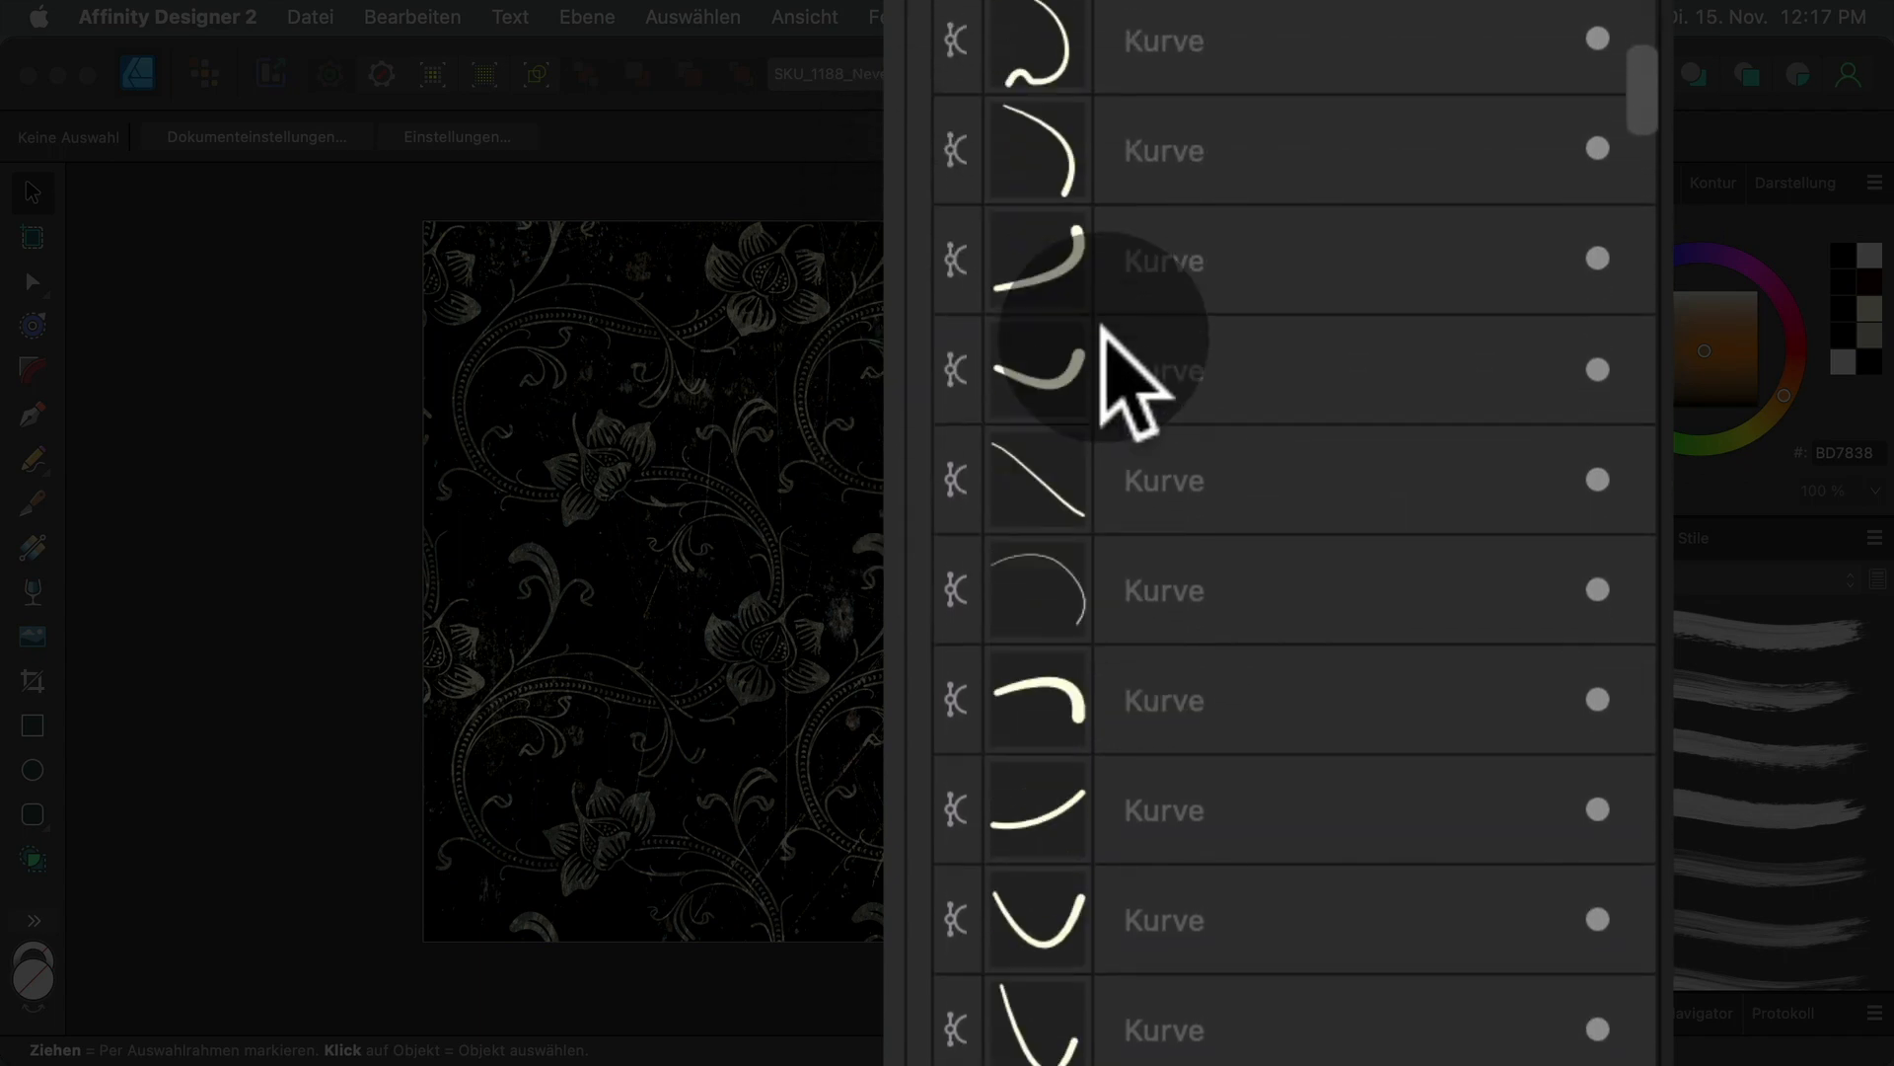
scroll(1110, 355, "up", 20)
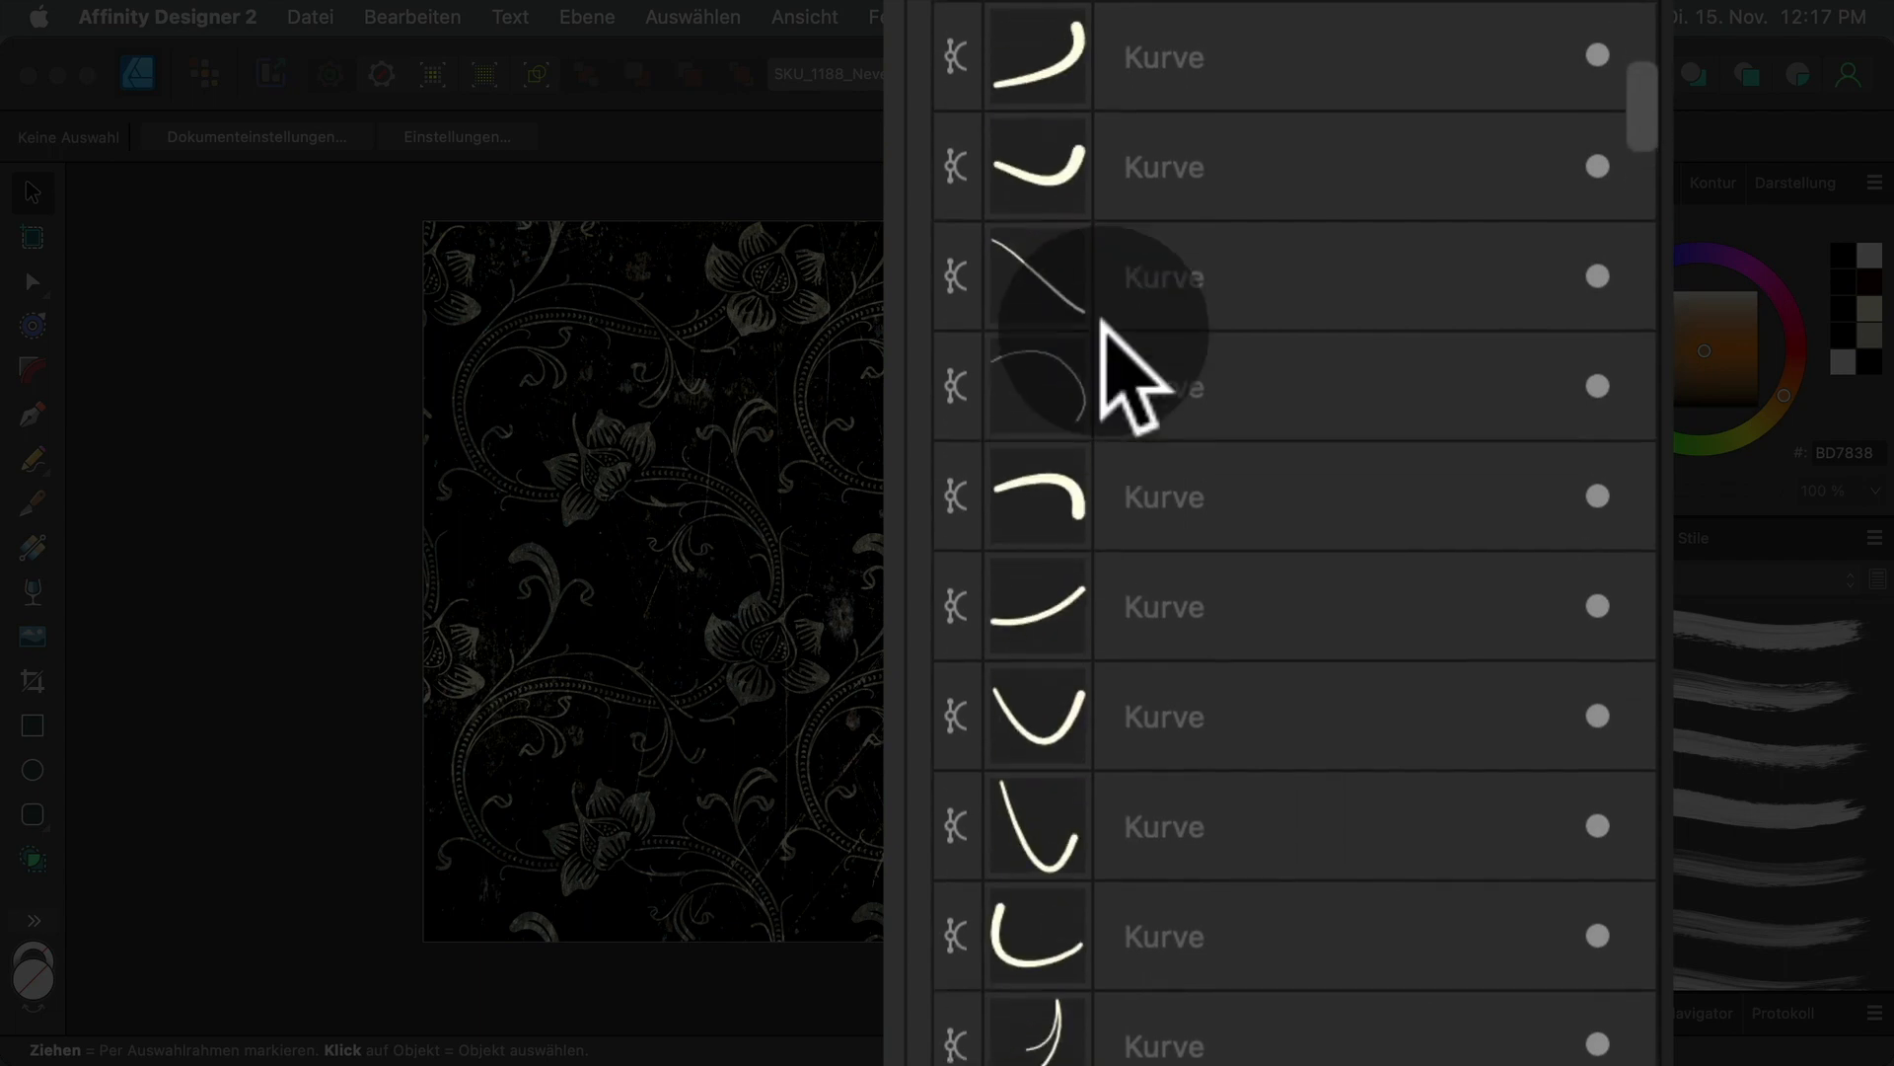
scroll(1105, 318, "up", 3)
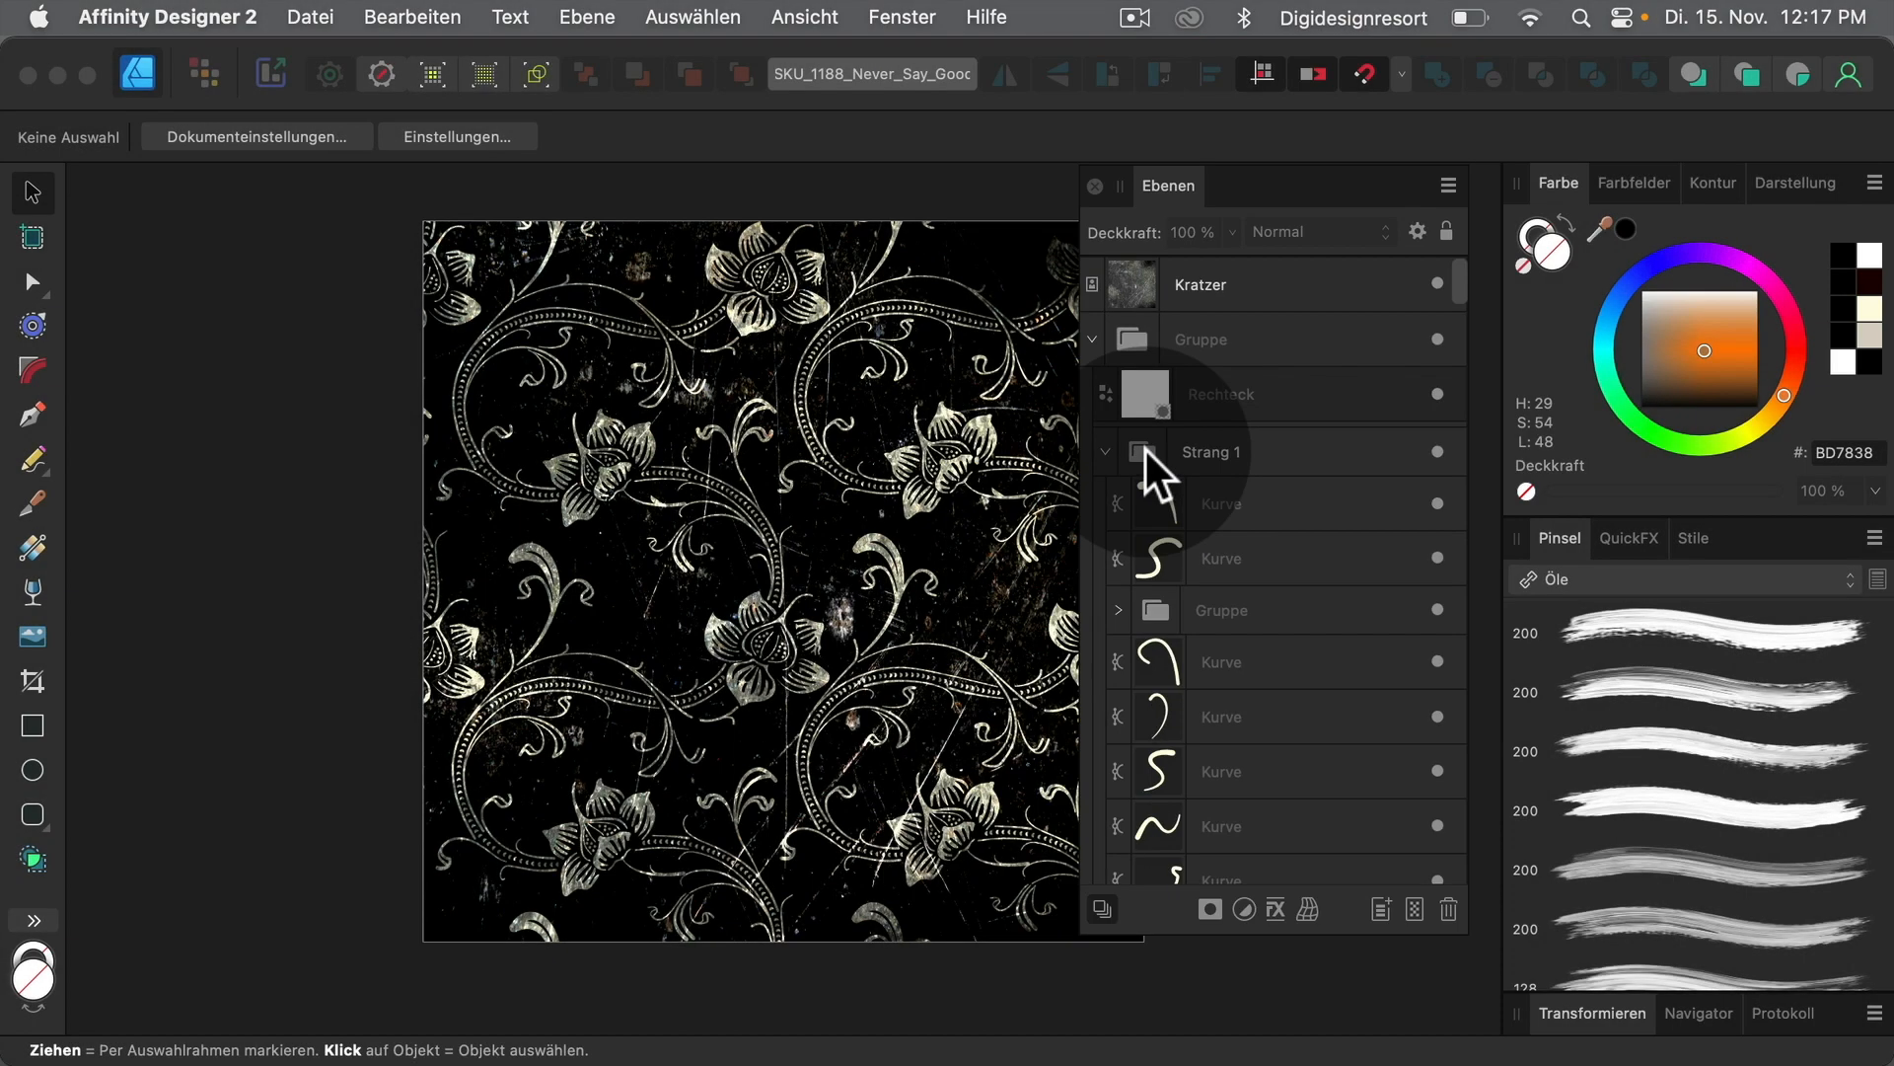
Select the Strang 1 group and enable group thumbnails (Gruppenminiaturen einblenden) for the layer list
left_click(1031, 327)
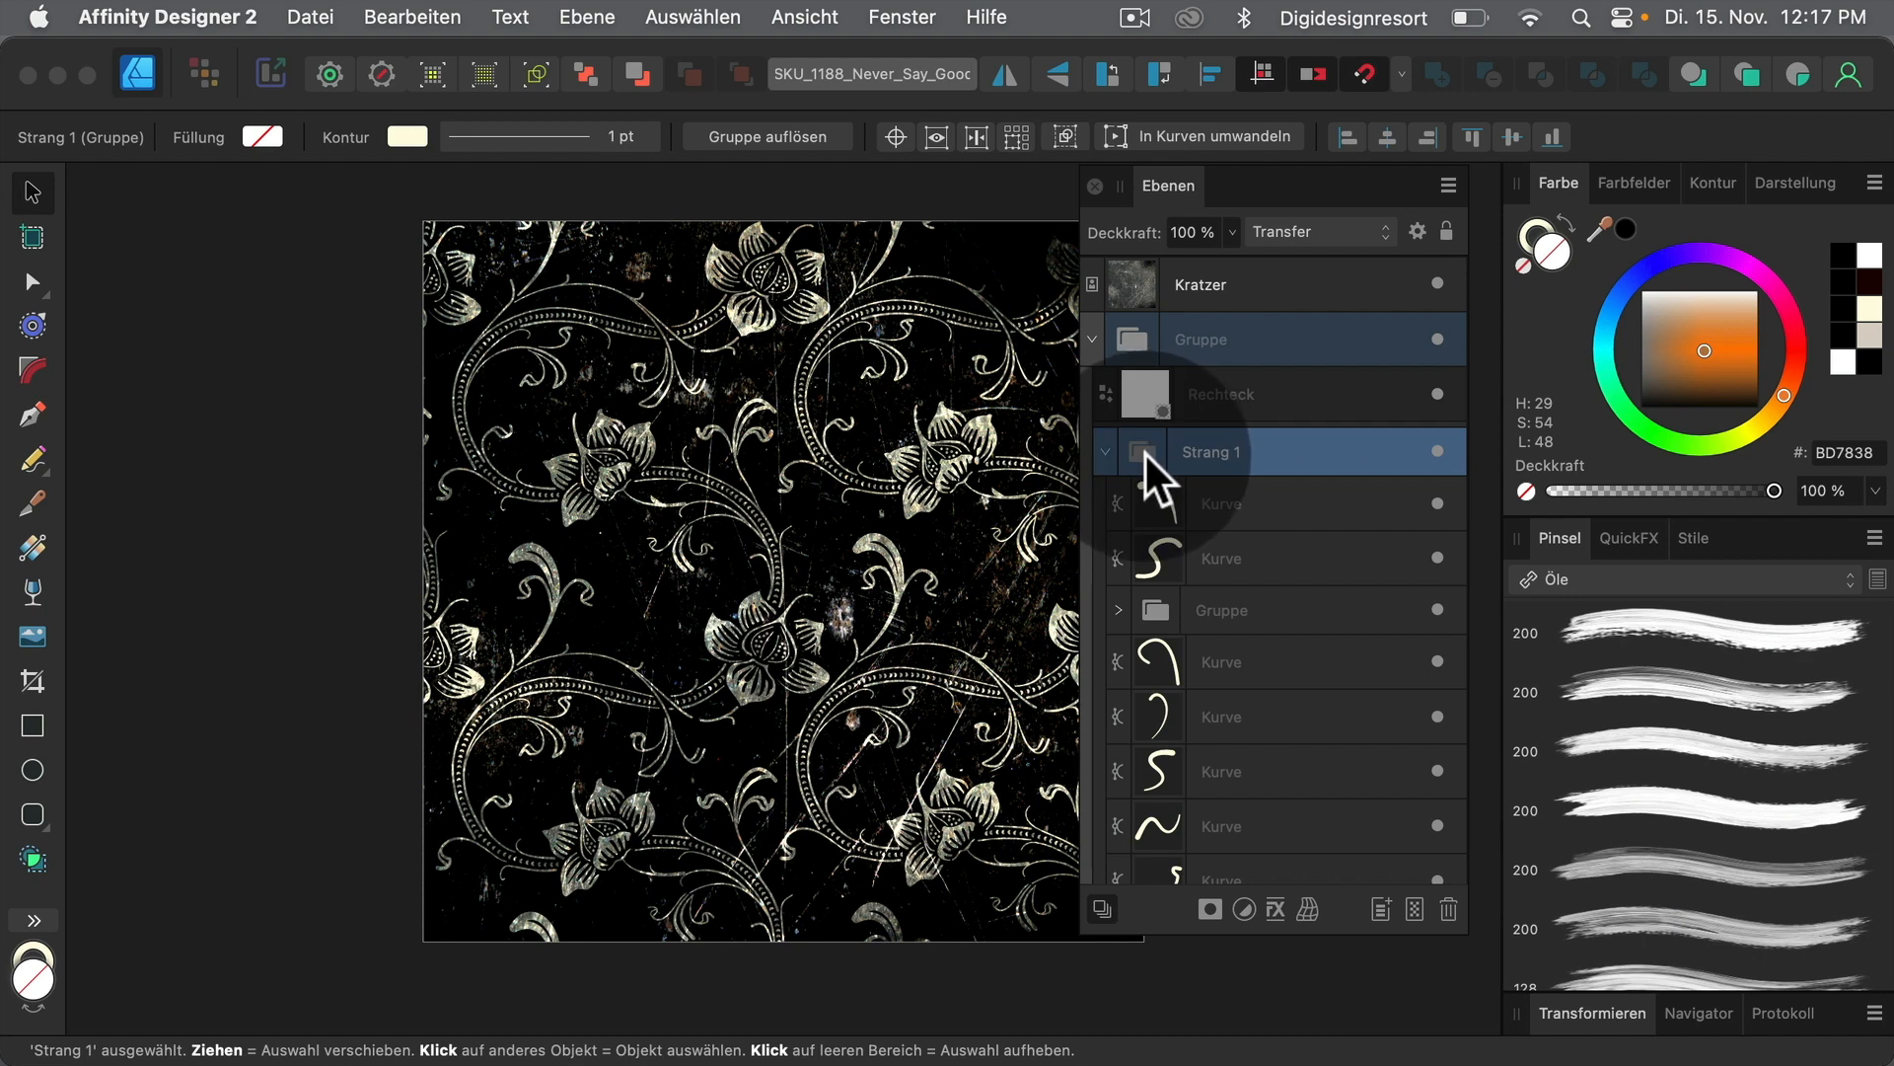
left_click(1449, 186)
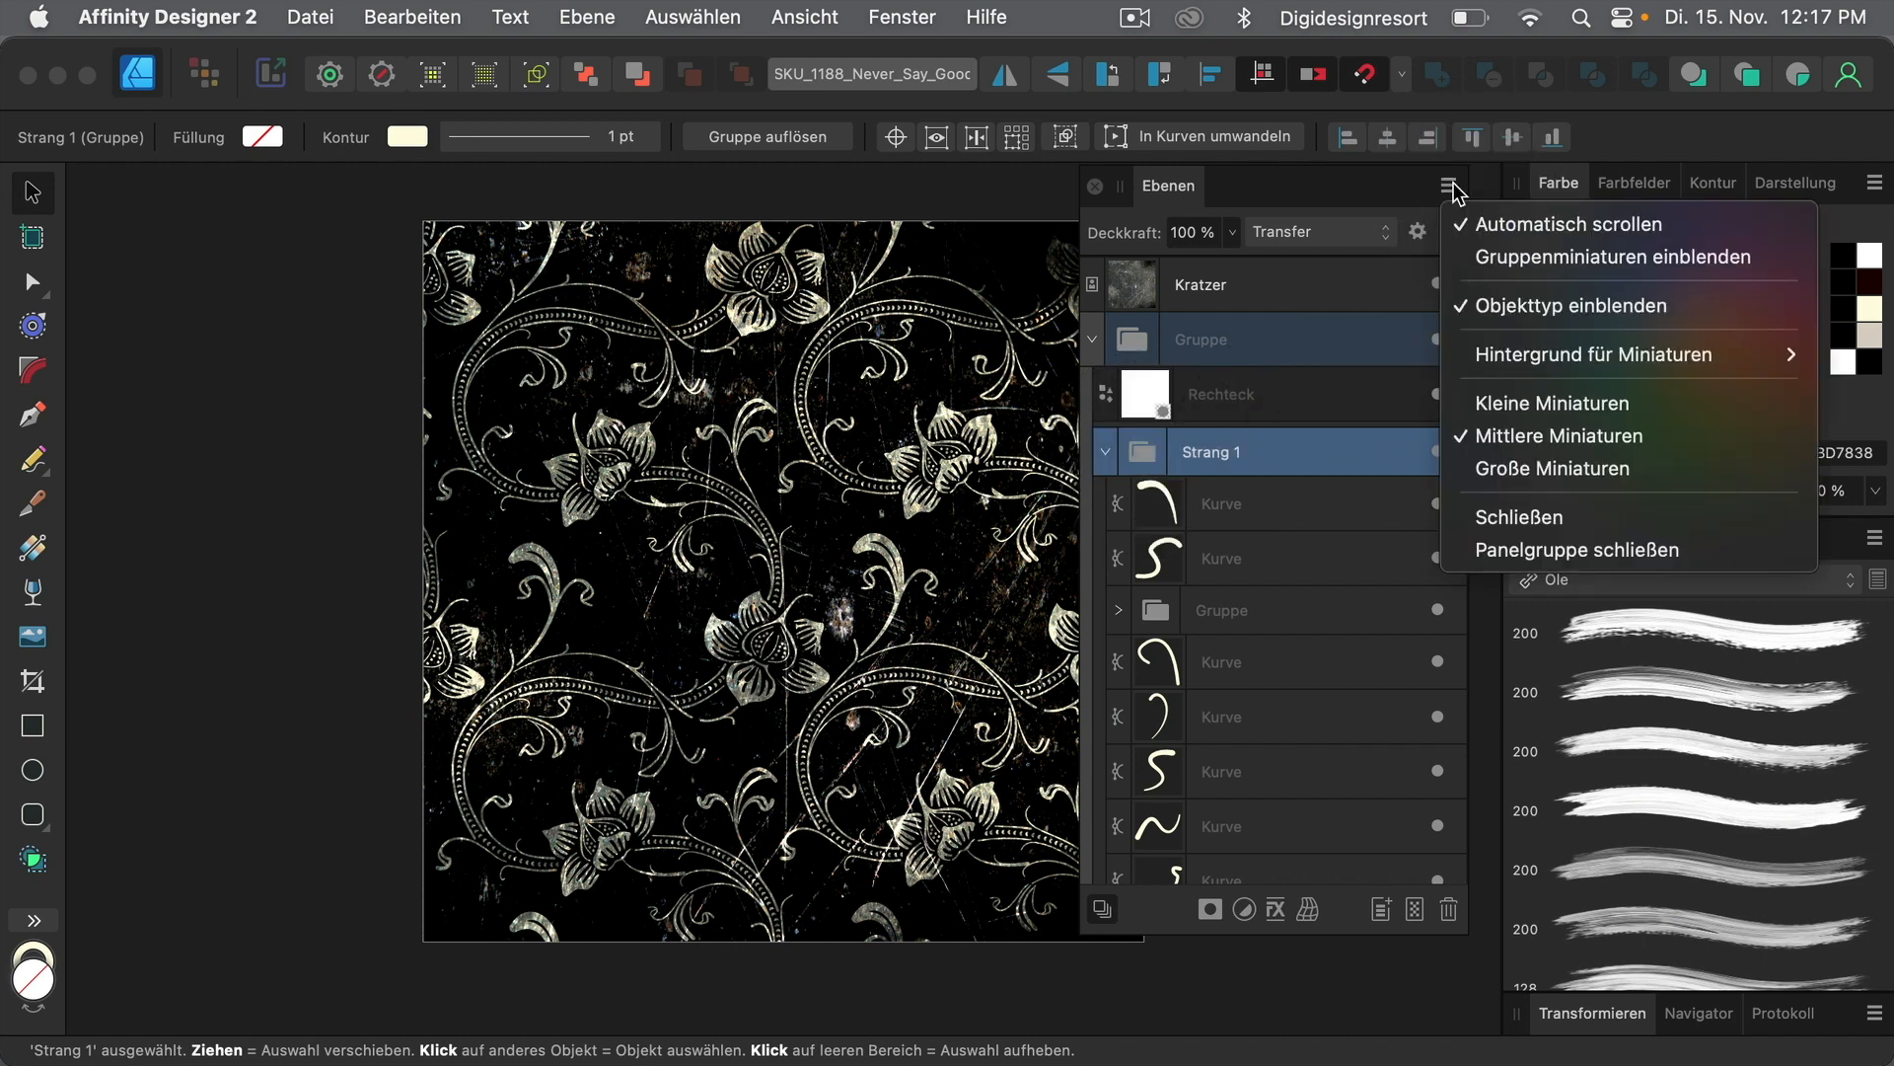
left_click(1545, 260)
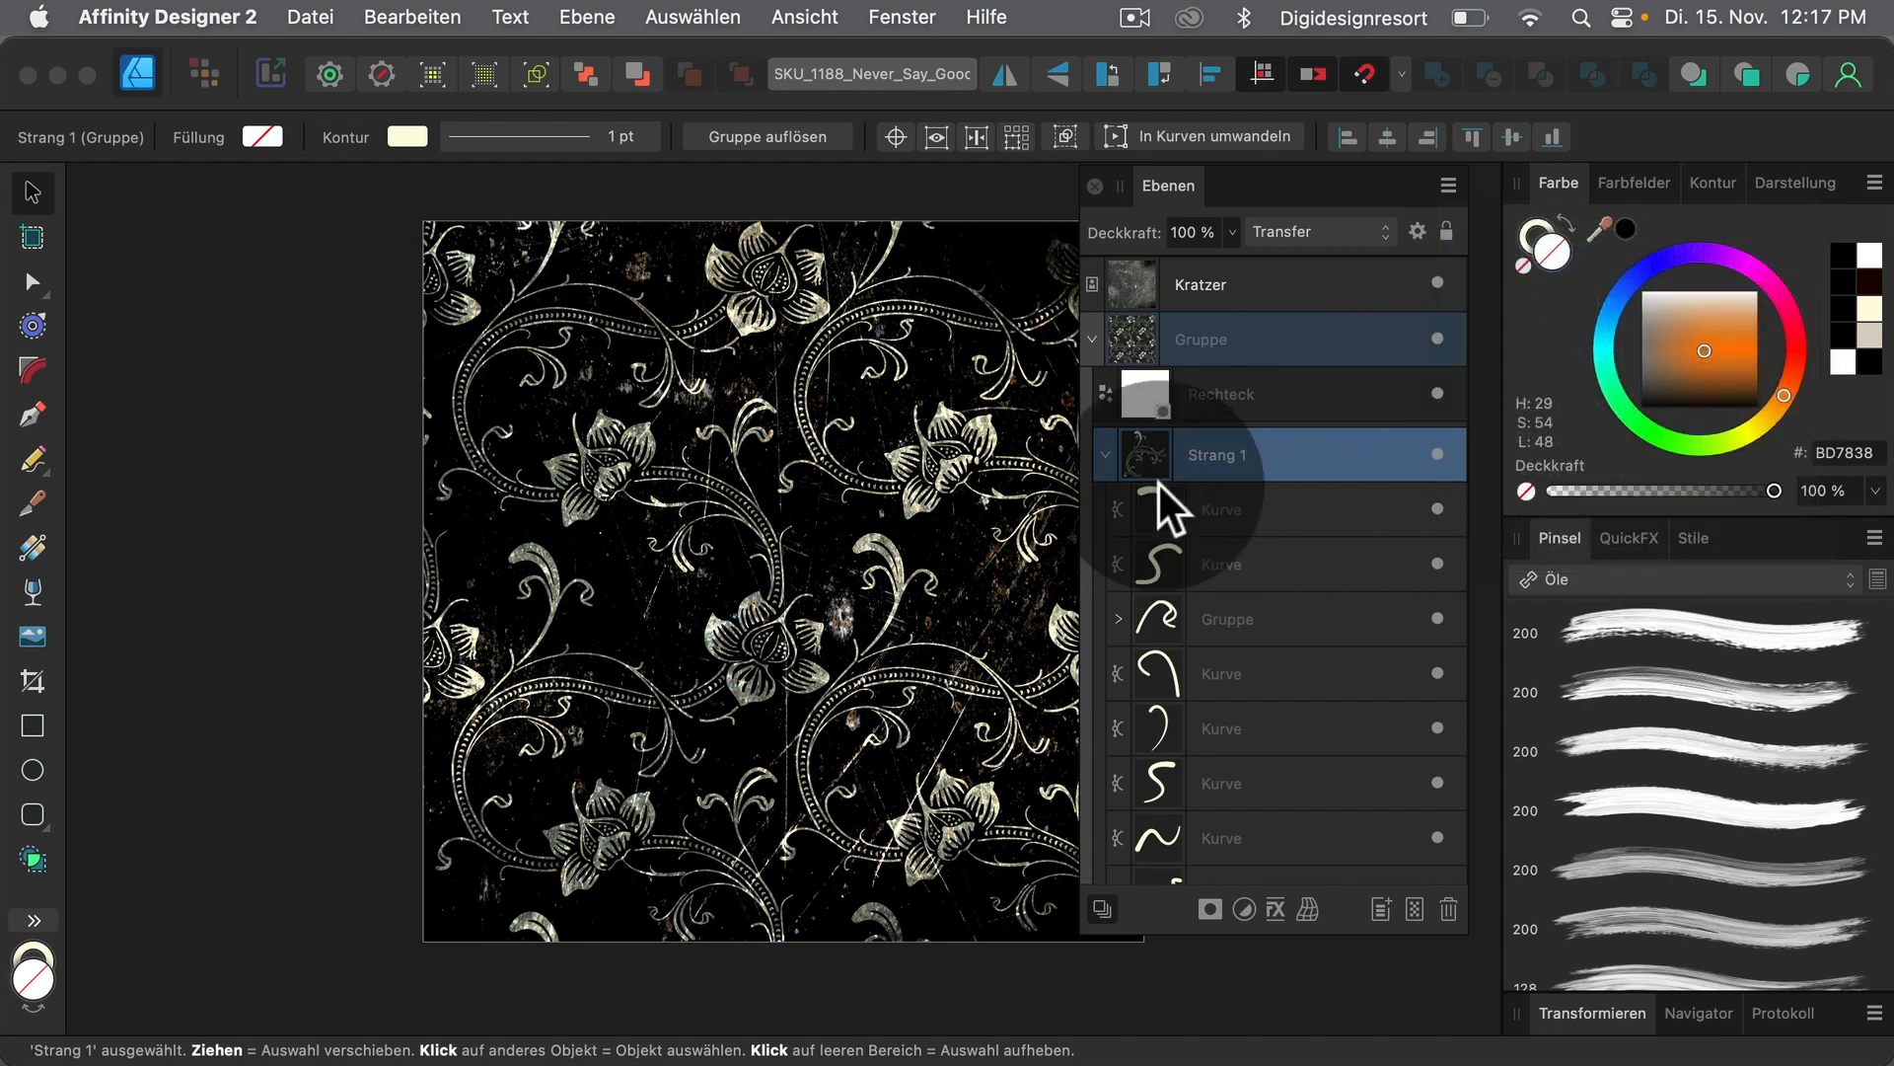
scroll(1253, 471, "down", 3)
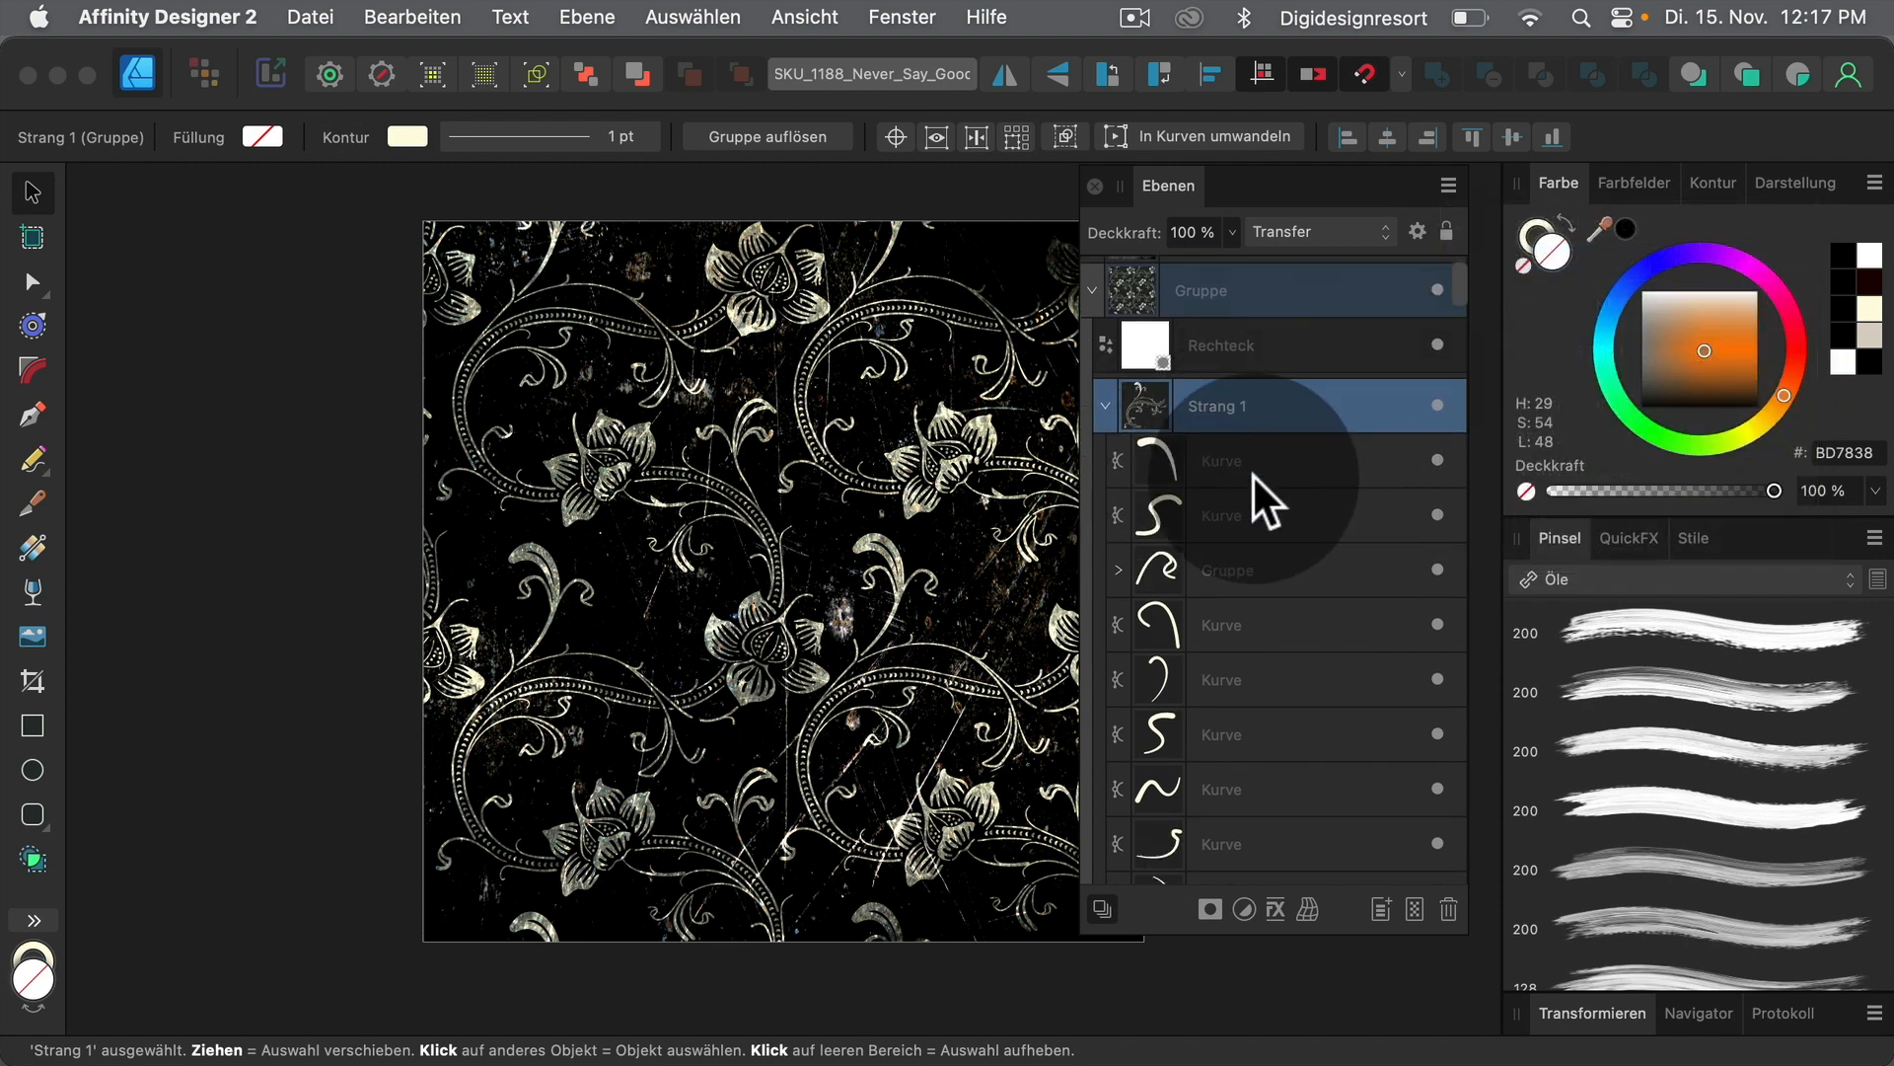
scroll(1253, 477, "down", 5)
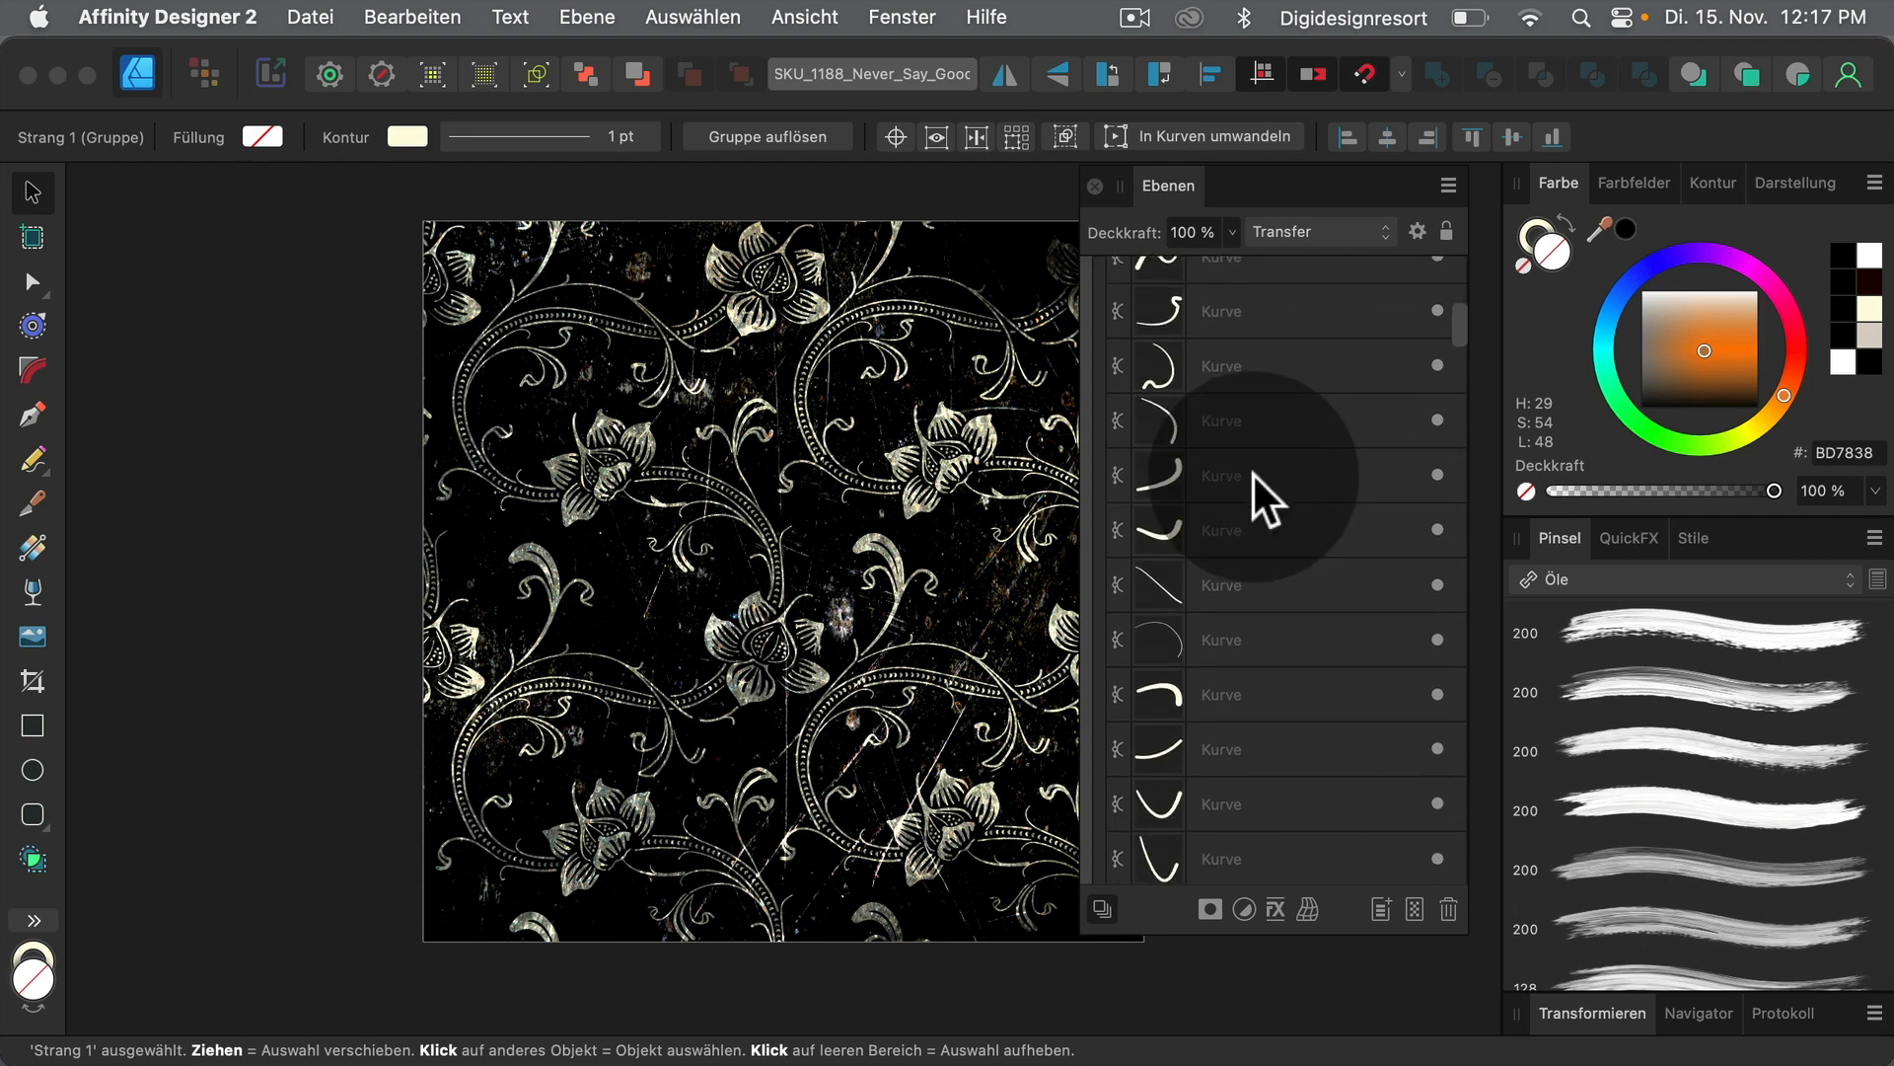
scroll(1253, 470, "up", 5)
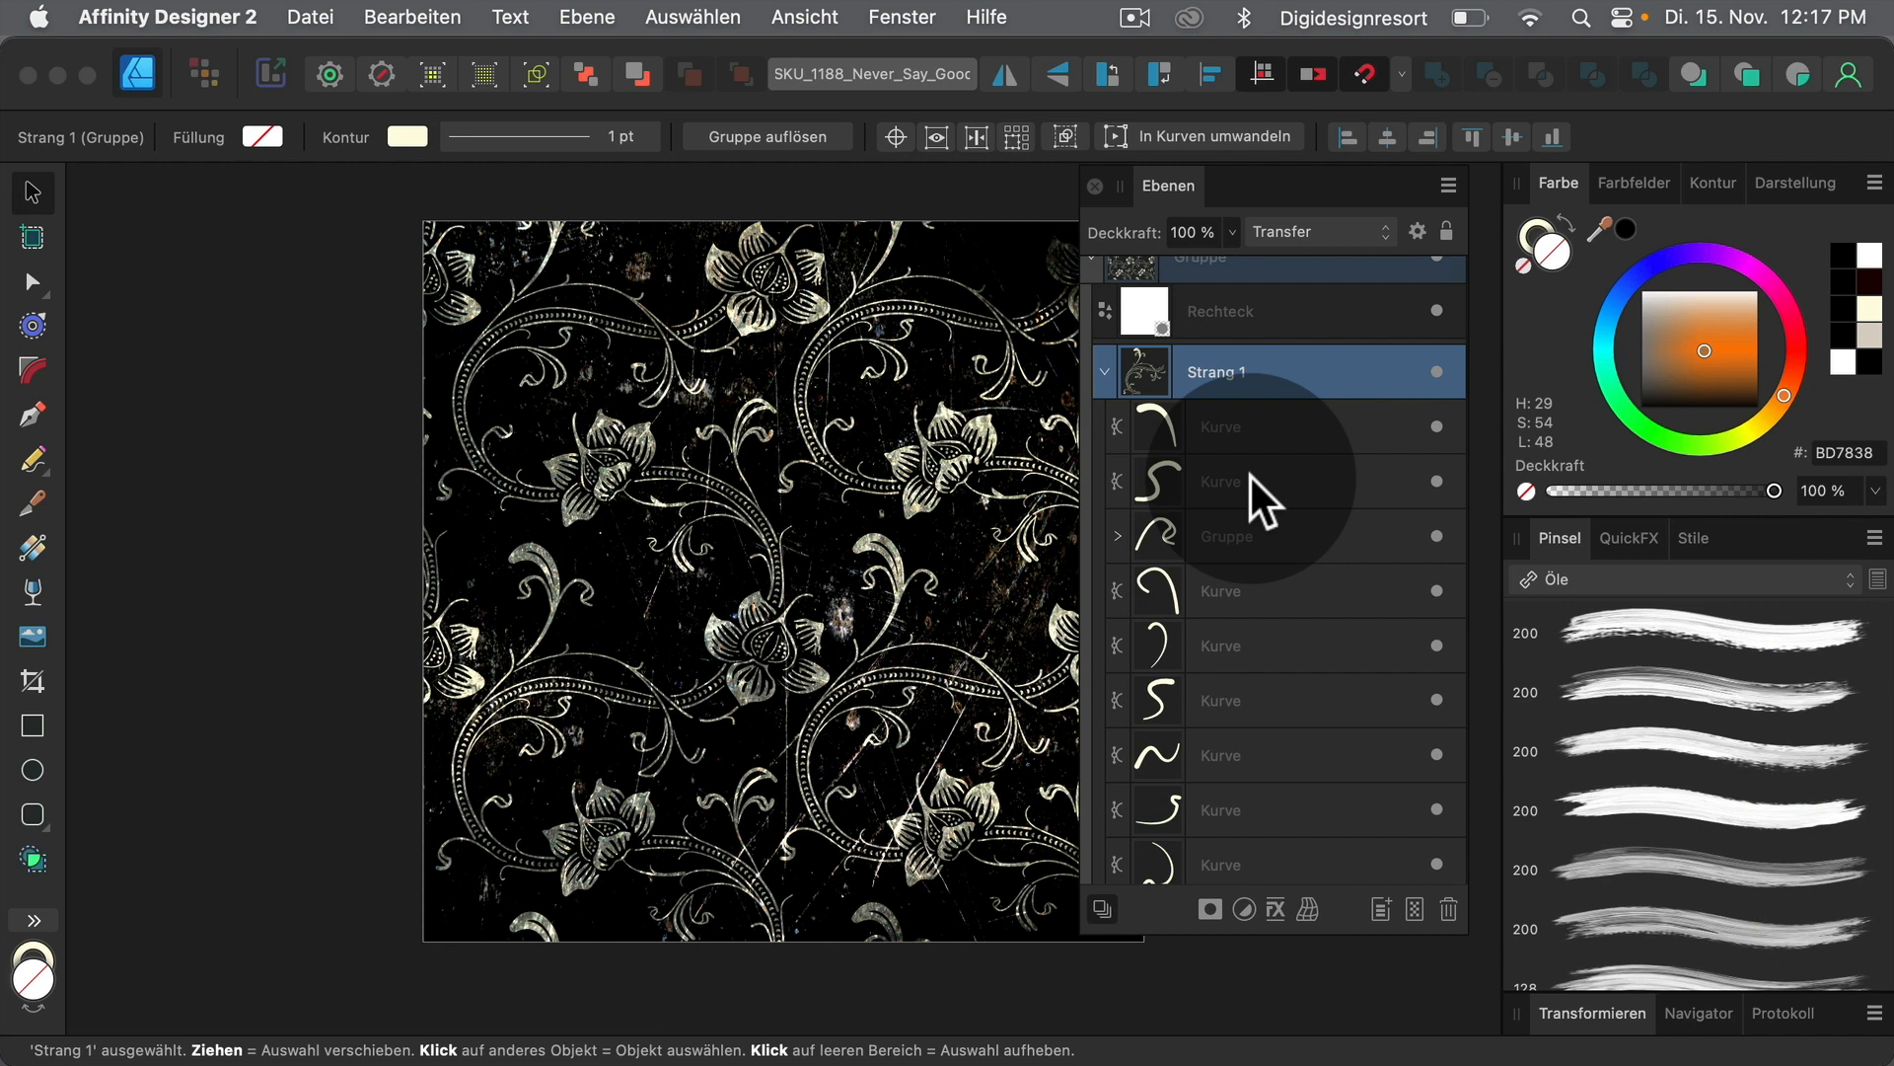
Toggle the visibility of the Strang 1 group to check its effect on the pattern
left_click(1436, 371)
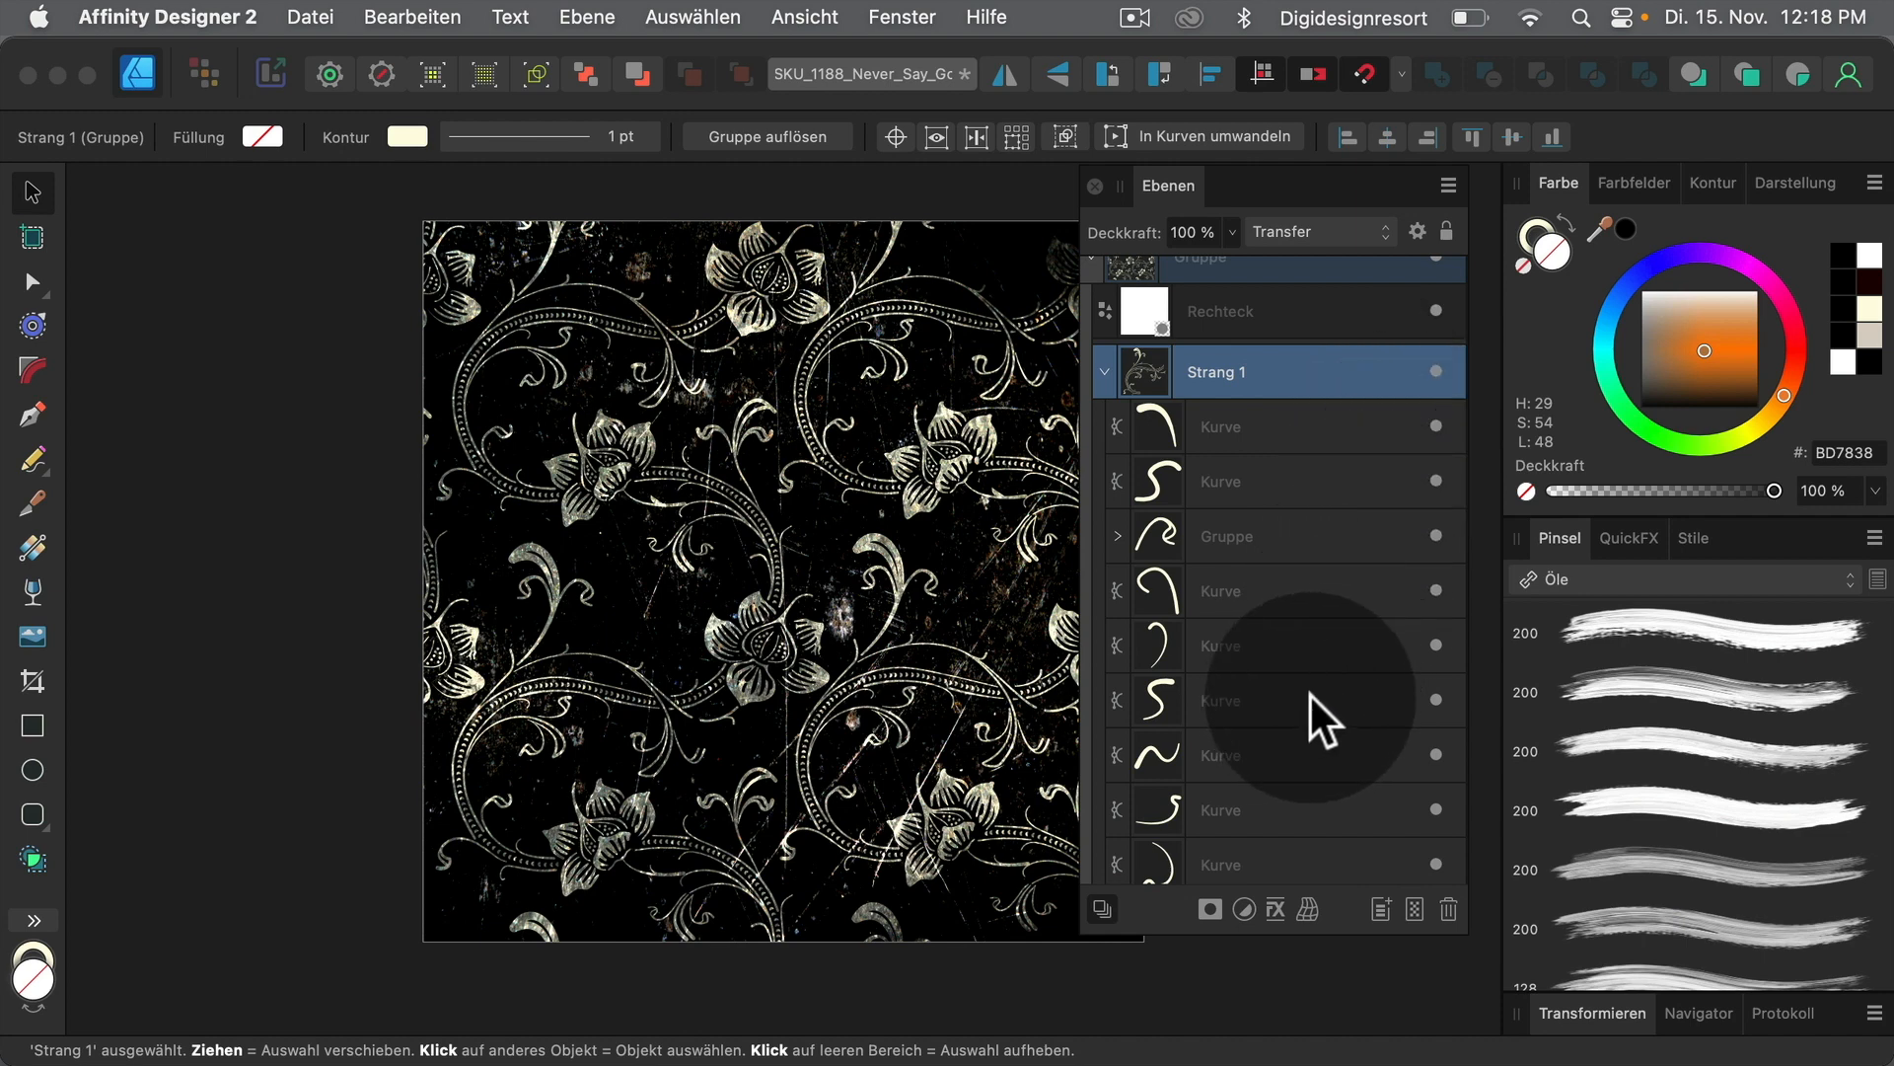
scroll(1273, 695, "down", 1)
scroll(1272, 696, "up", 3)
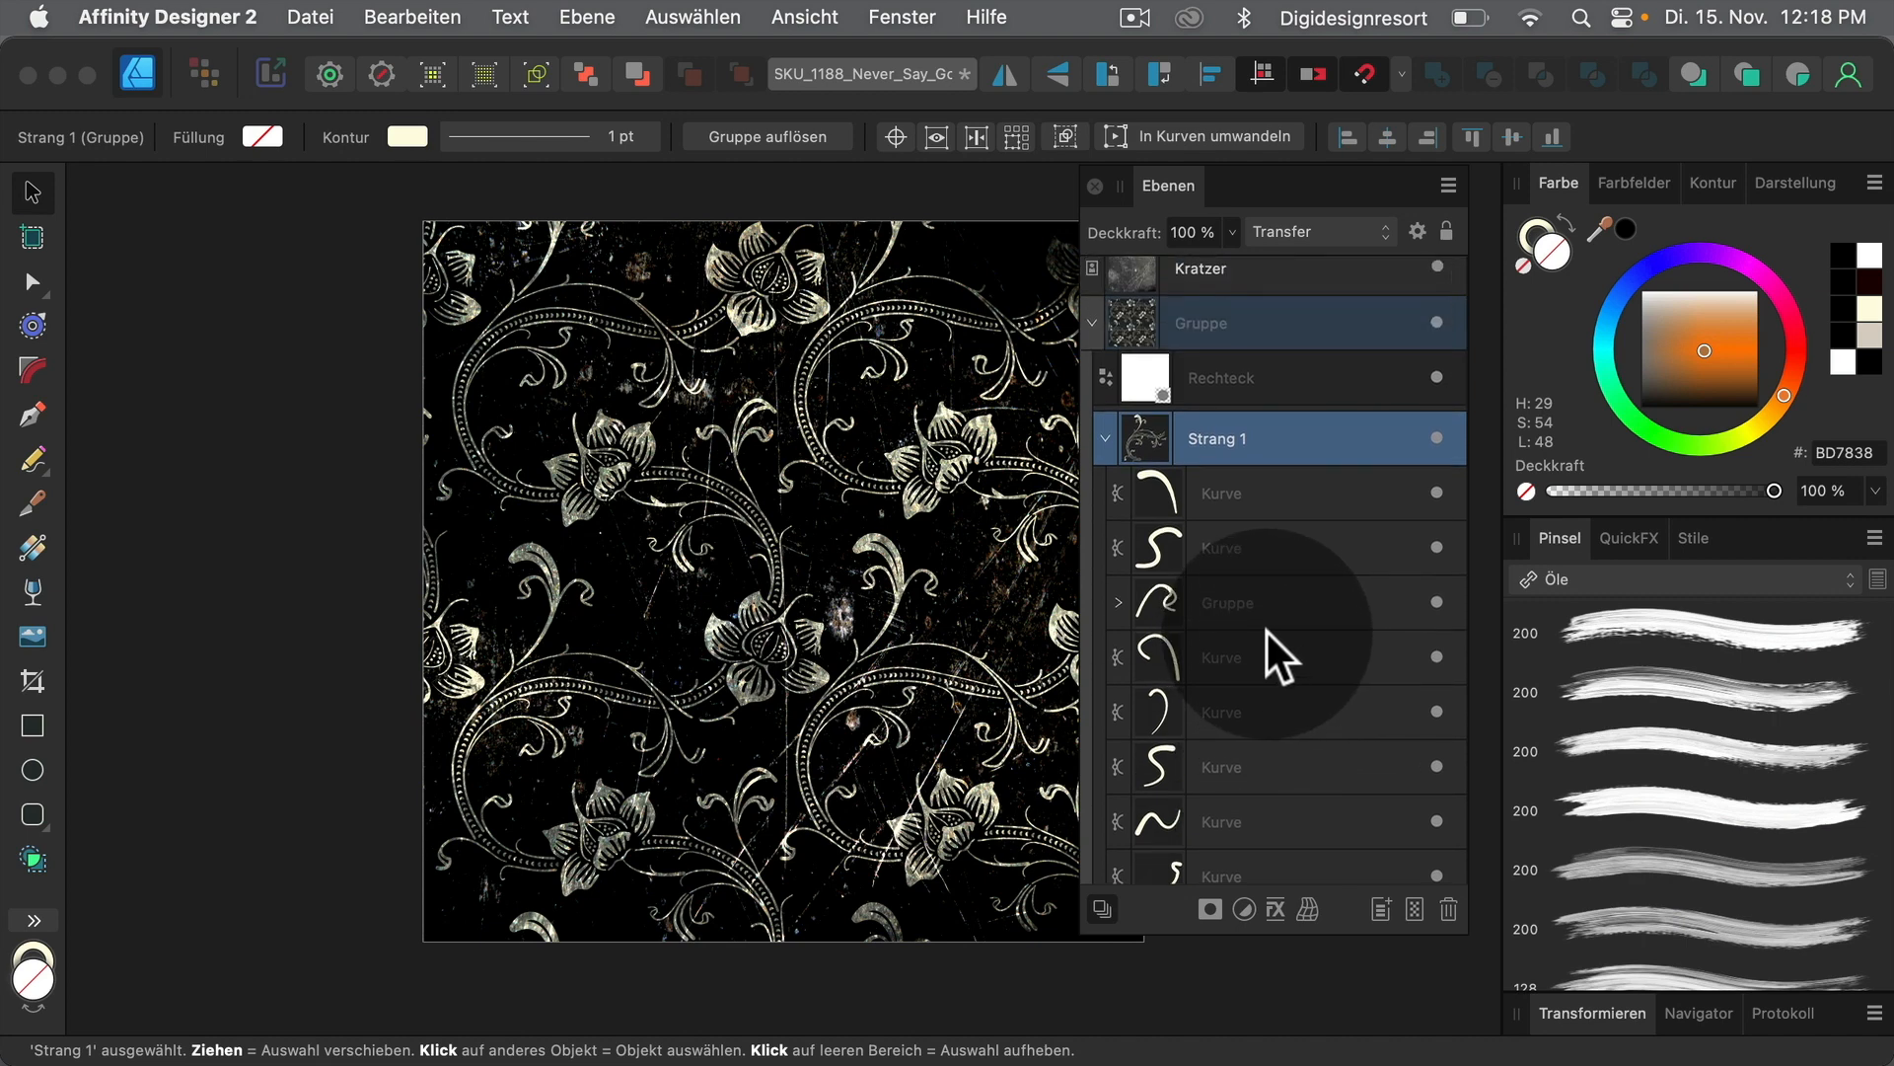
Nest the subgroup of Strang 1 inside the S-shaped curve directly above it, and expand both that curve and the subgroup
left_click(1283, 542)
left_click_drag(1283, 543, 1330, 541)
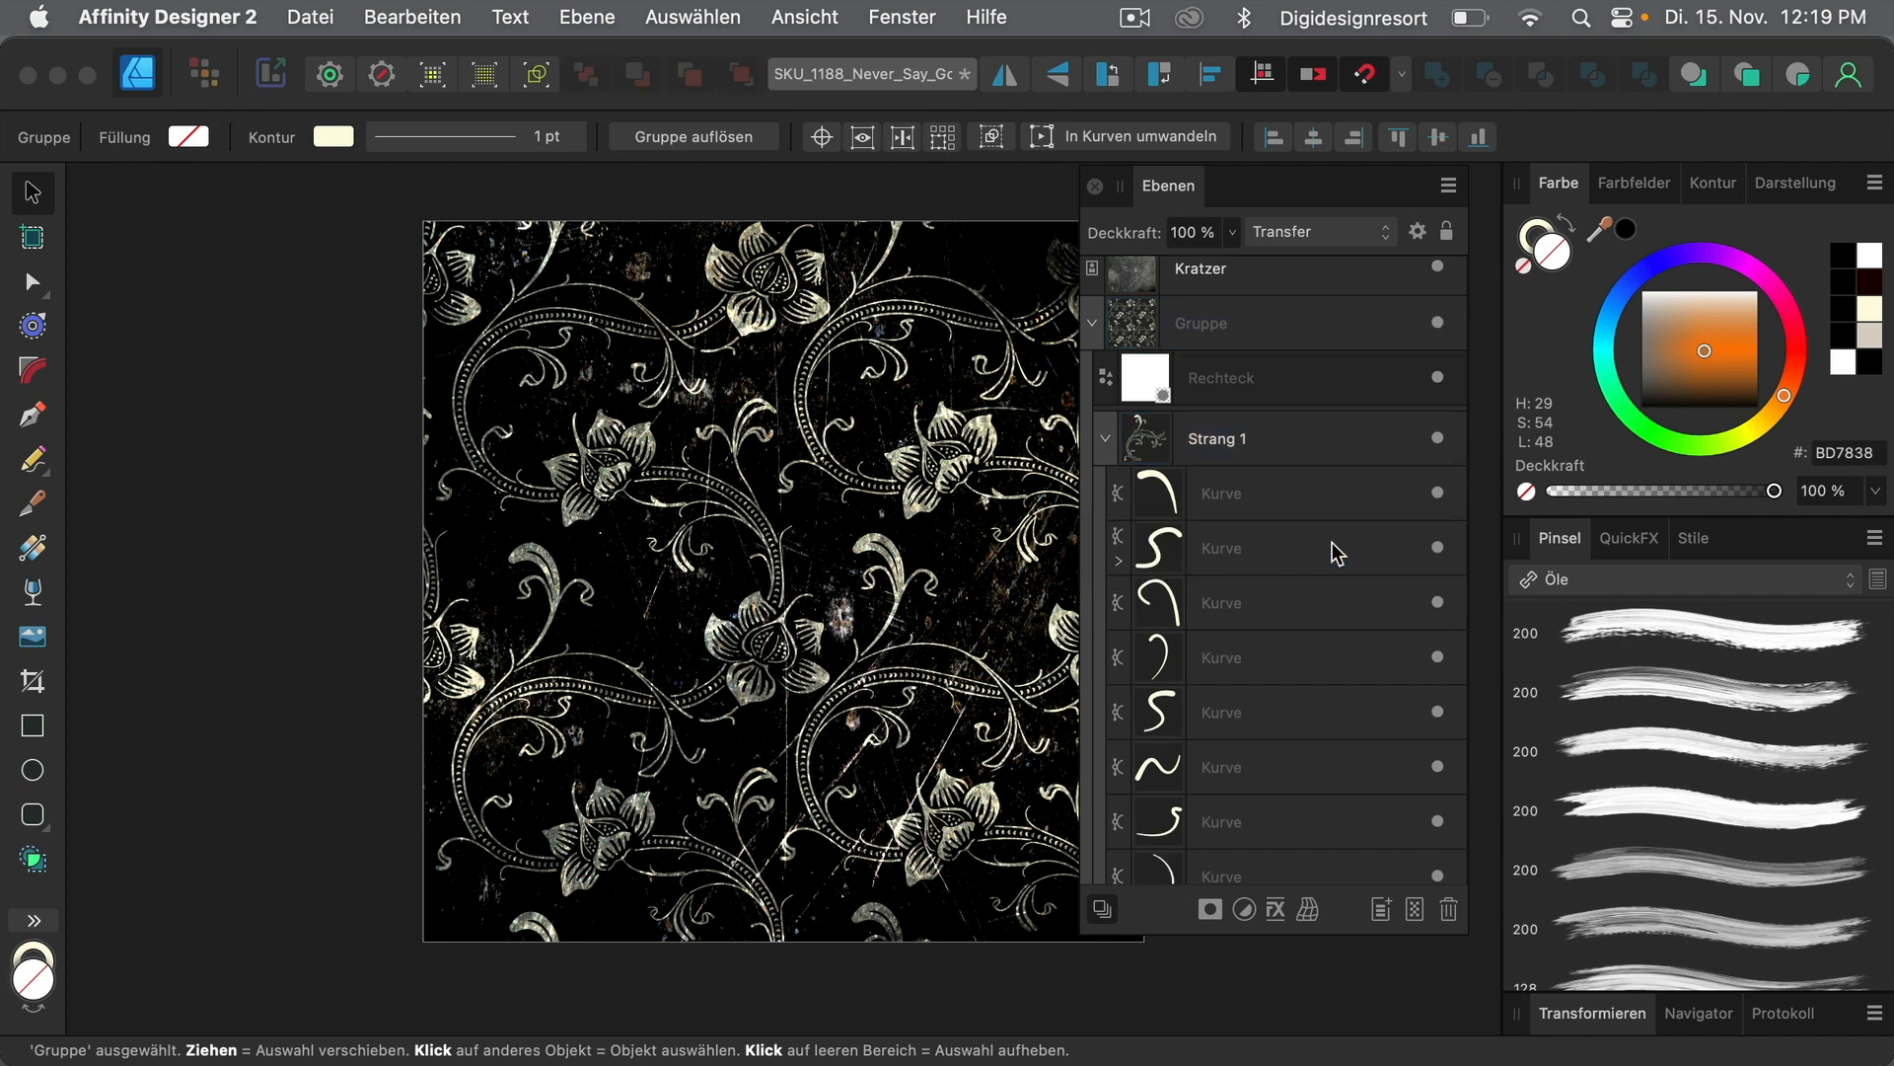
left_click(1116, 560)
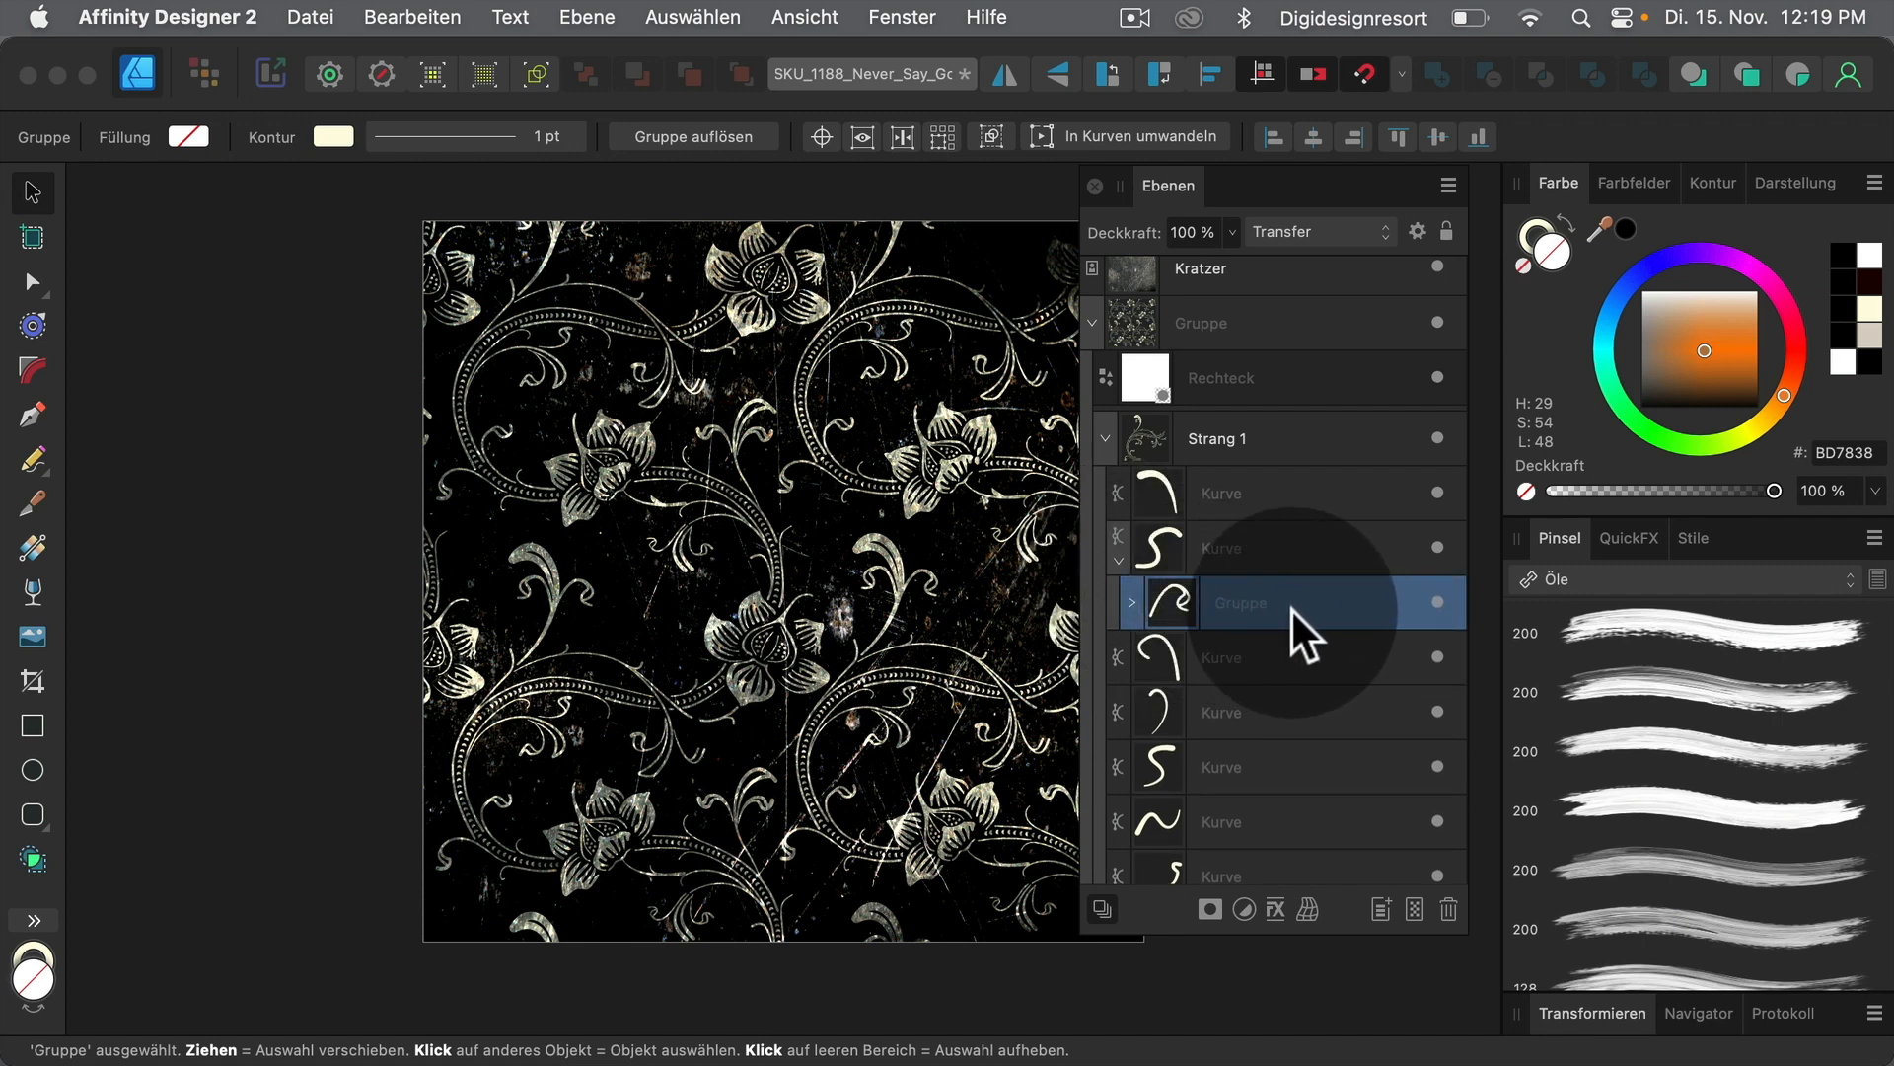
left_click(1131, 598)
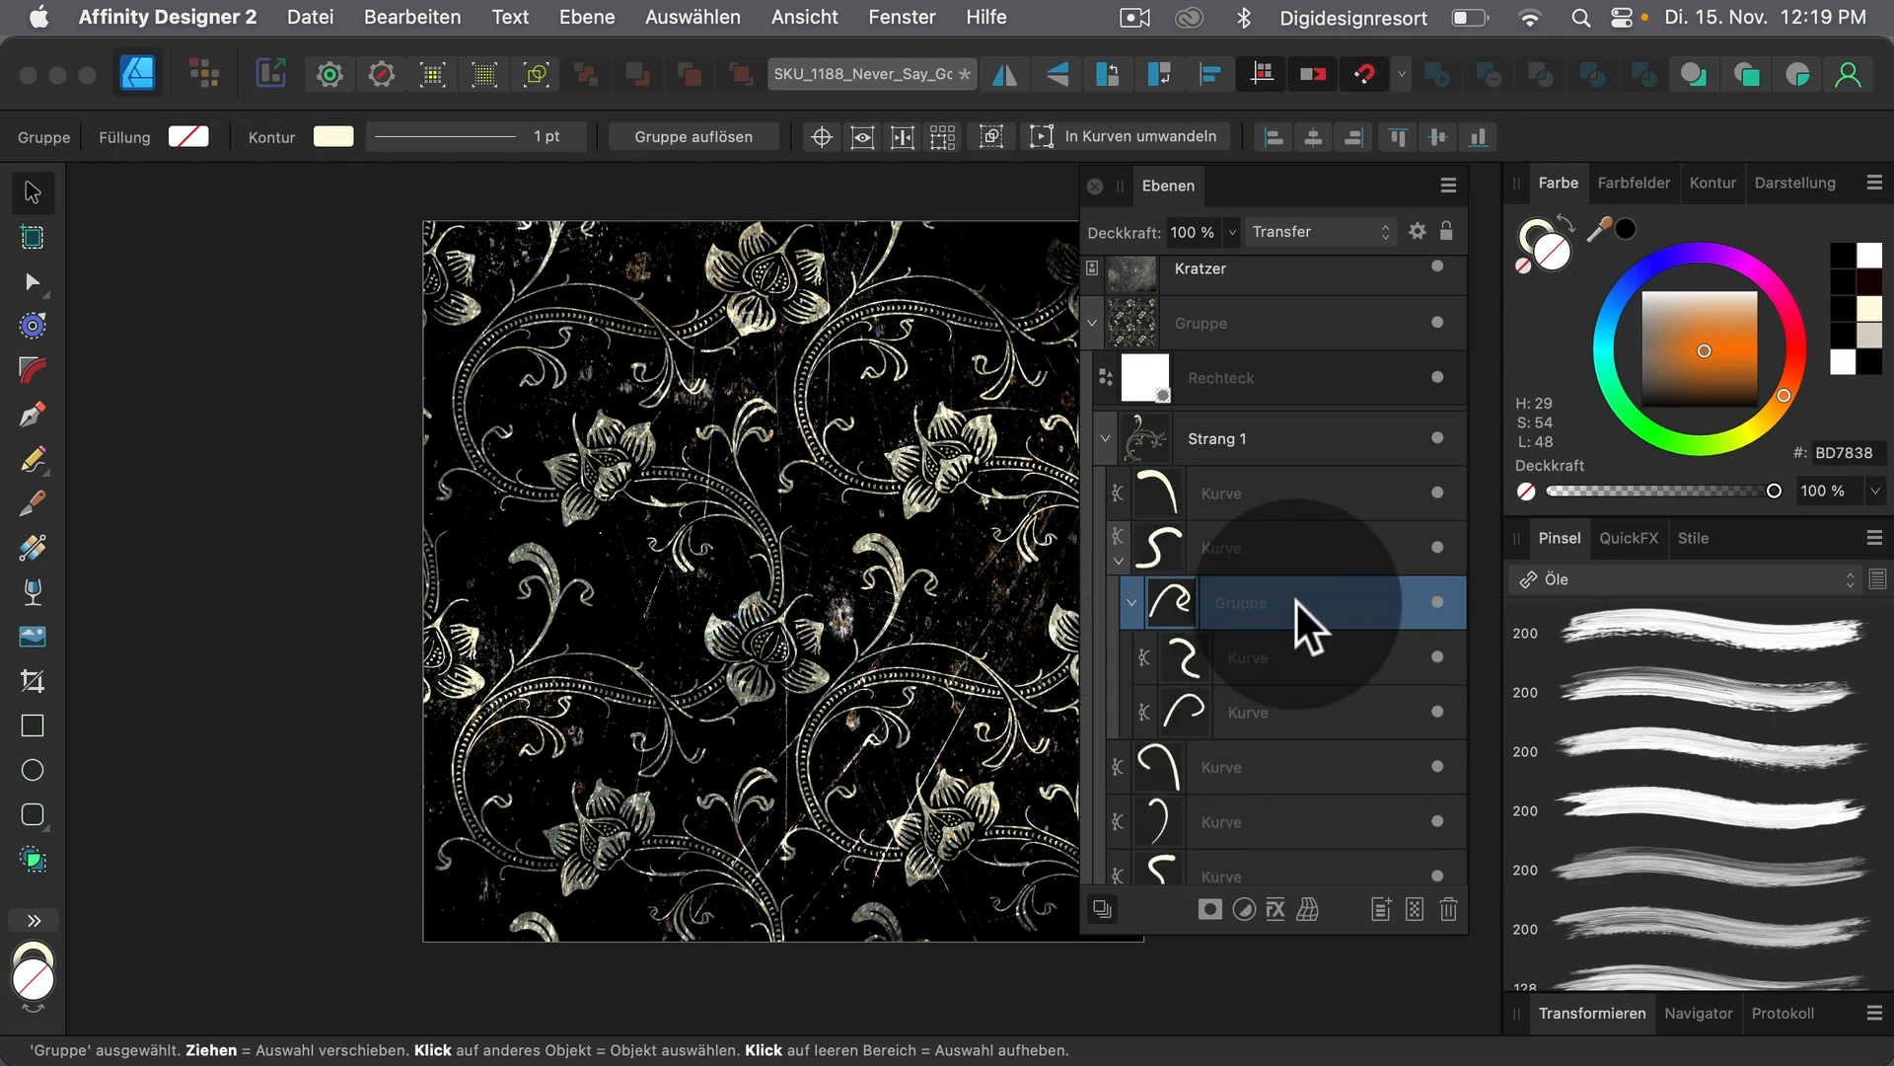
scroll(1297, 606, "down", 2)
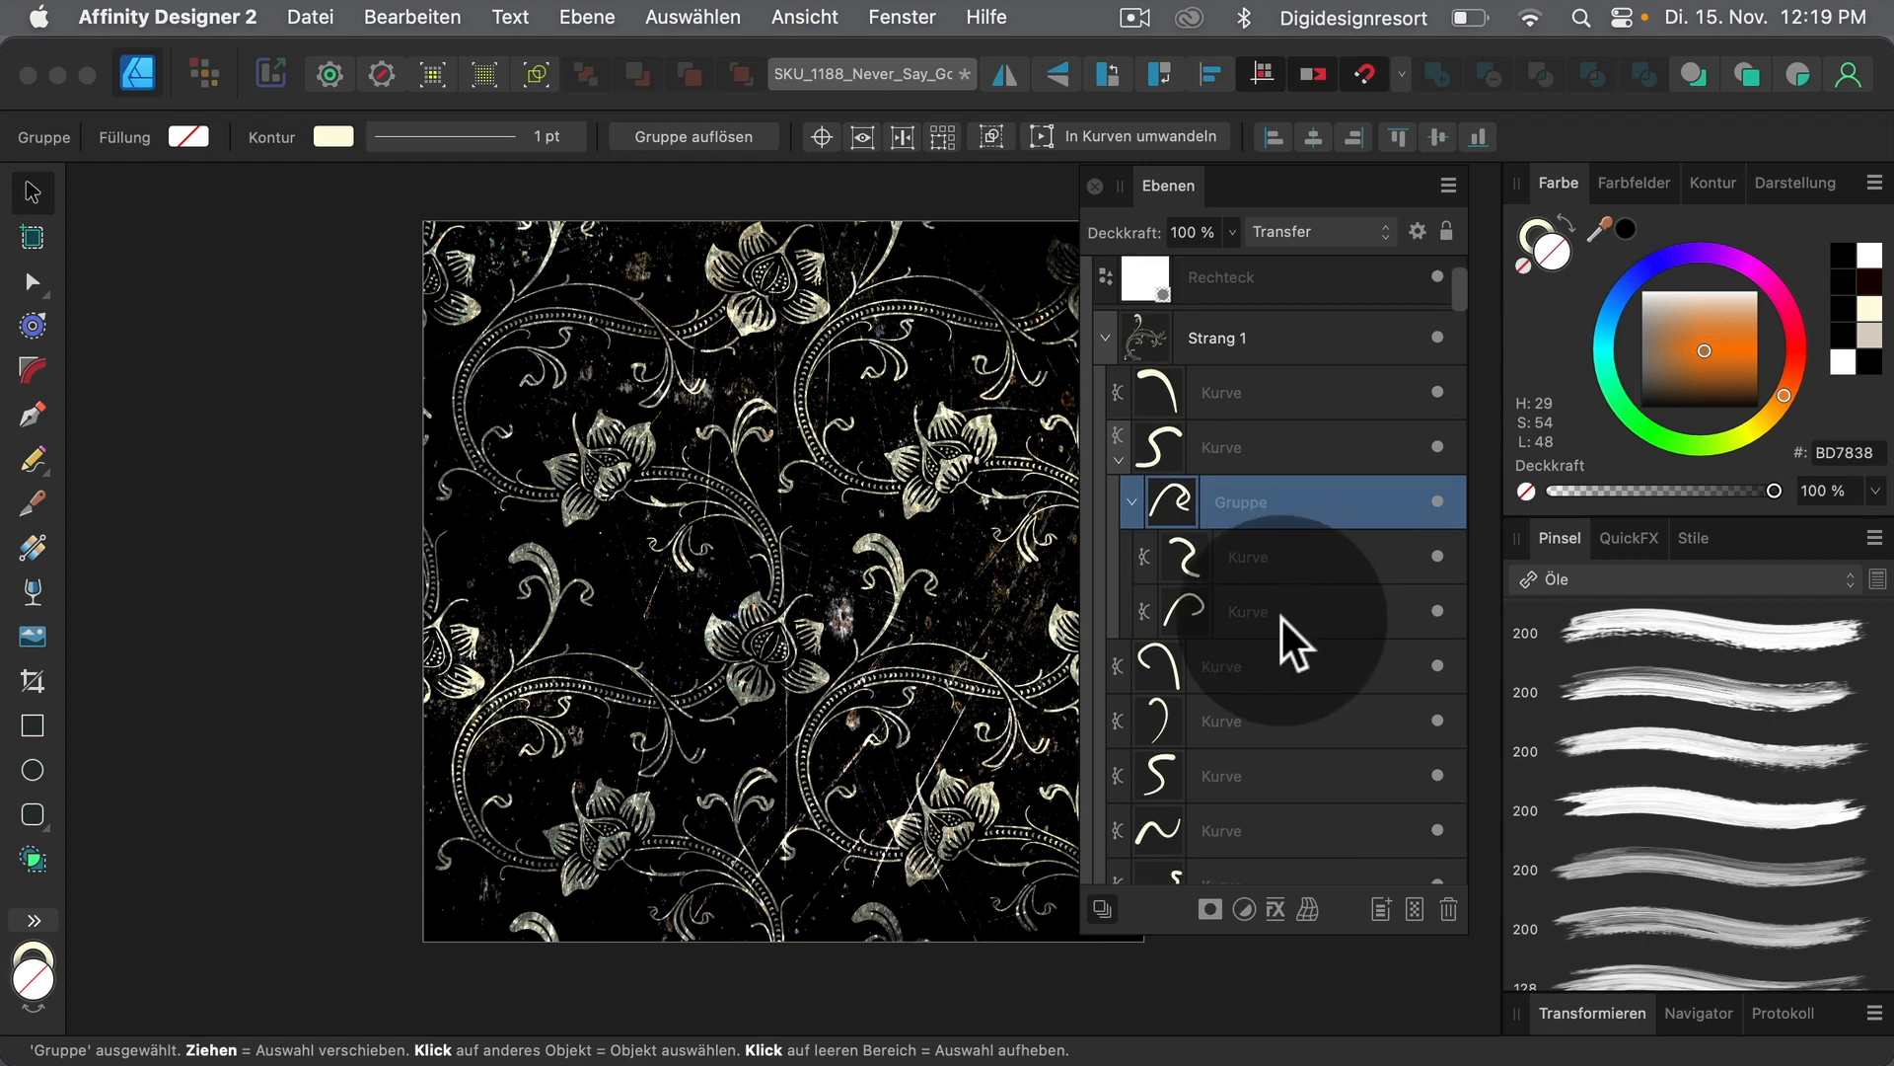
scroll(1283, 614, "up", 1)
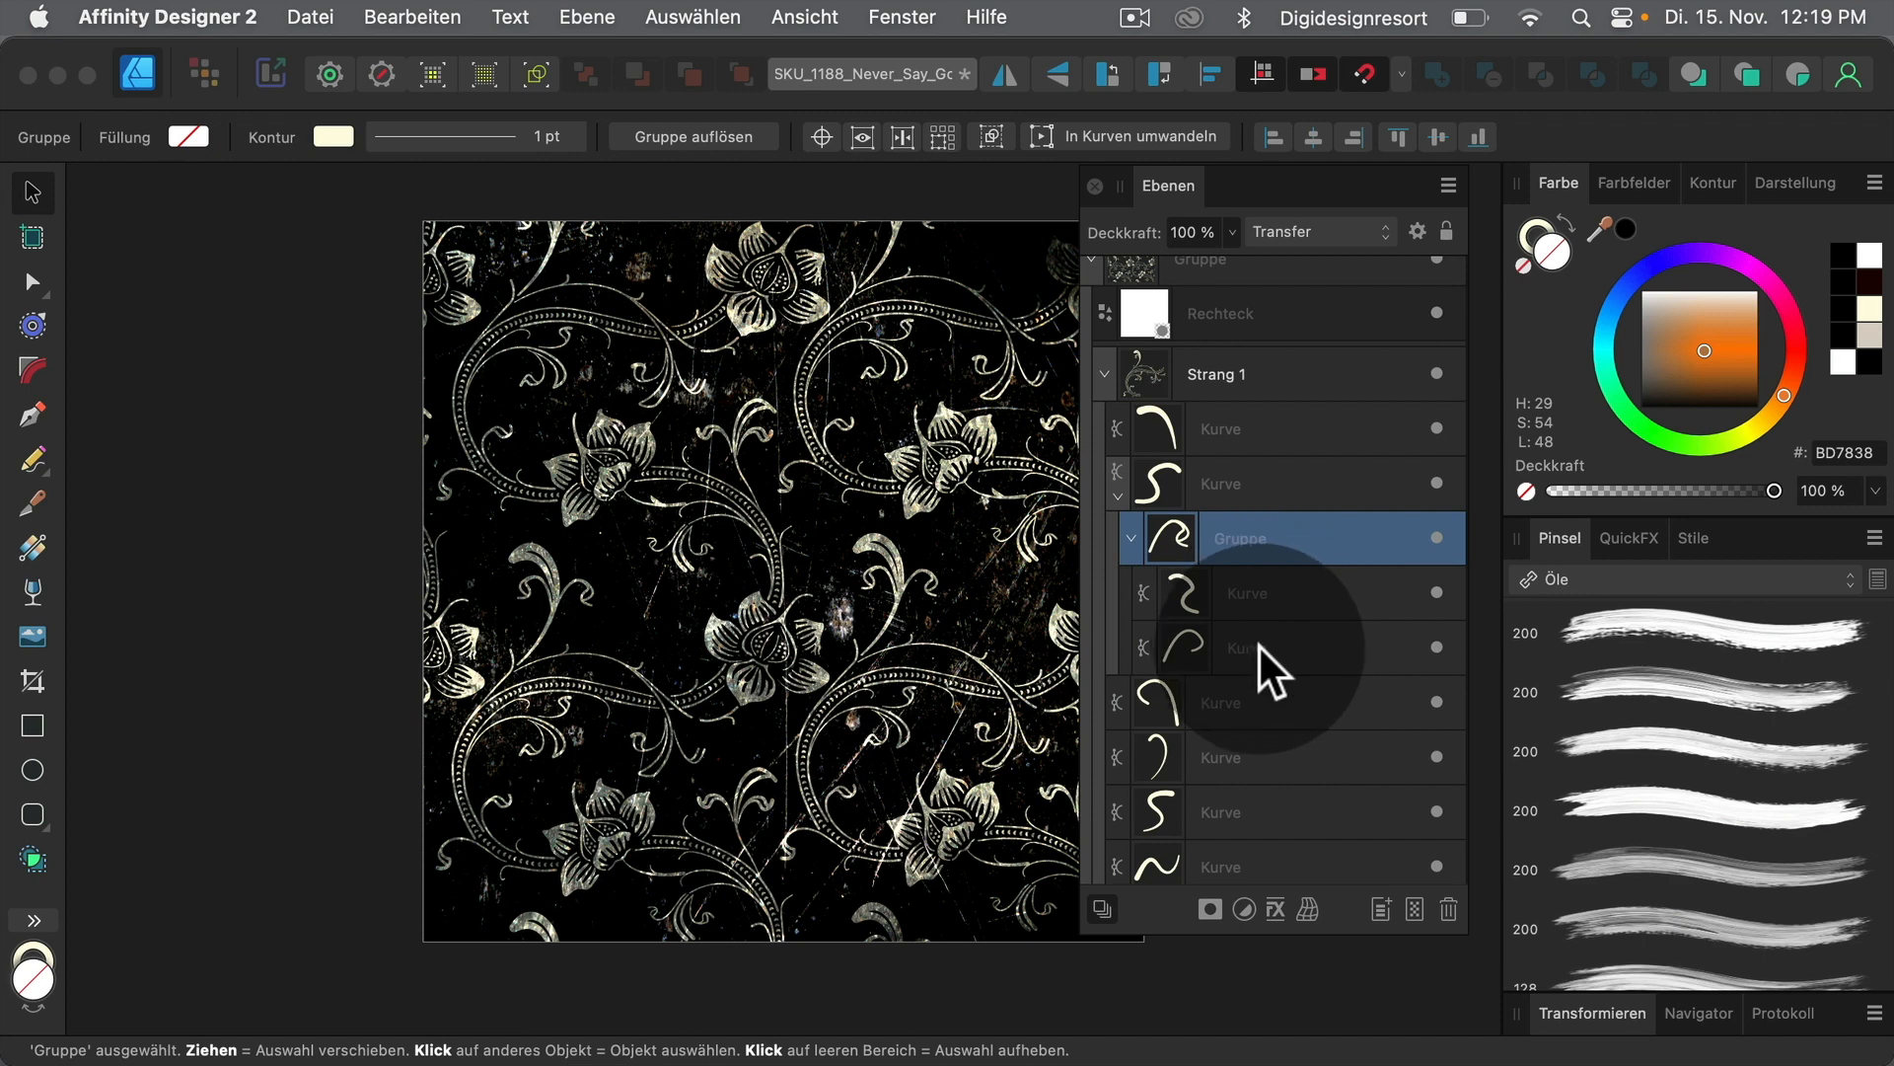
Try applying the nested group's lower curve as a mask on the curve above it, and undo the masking
left_click(1253, 646)
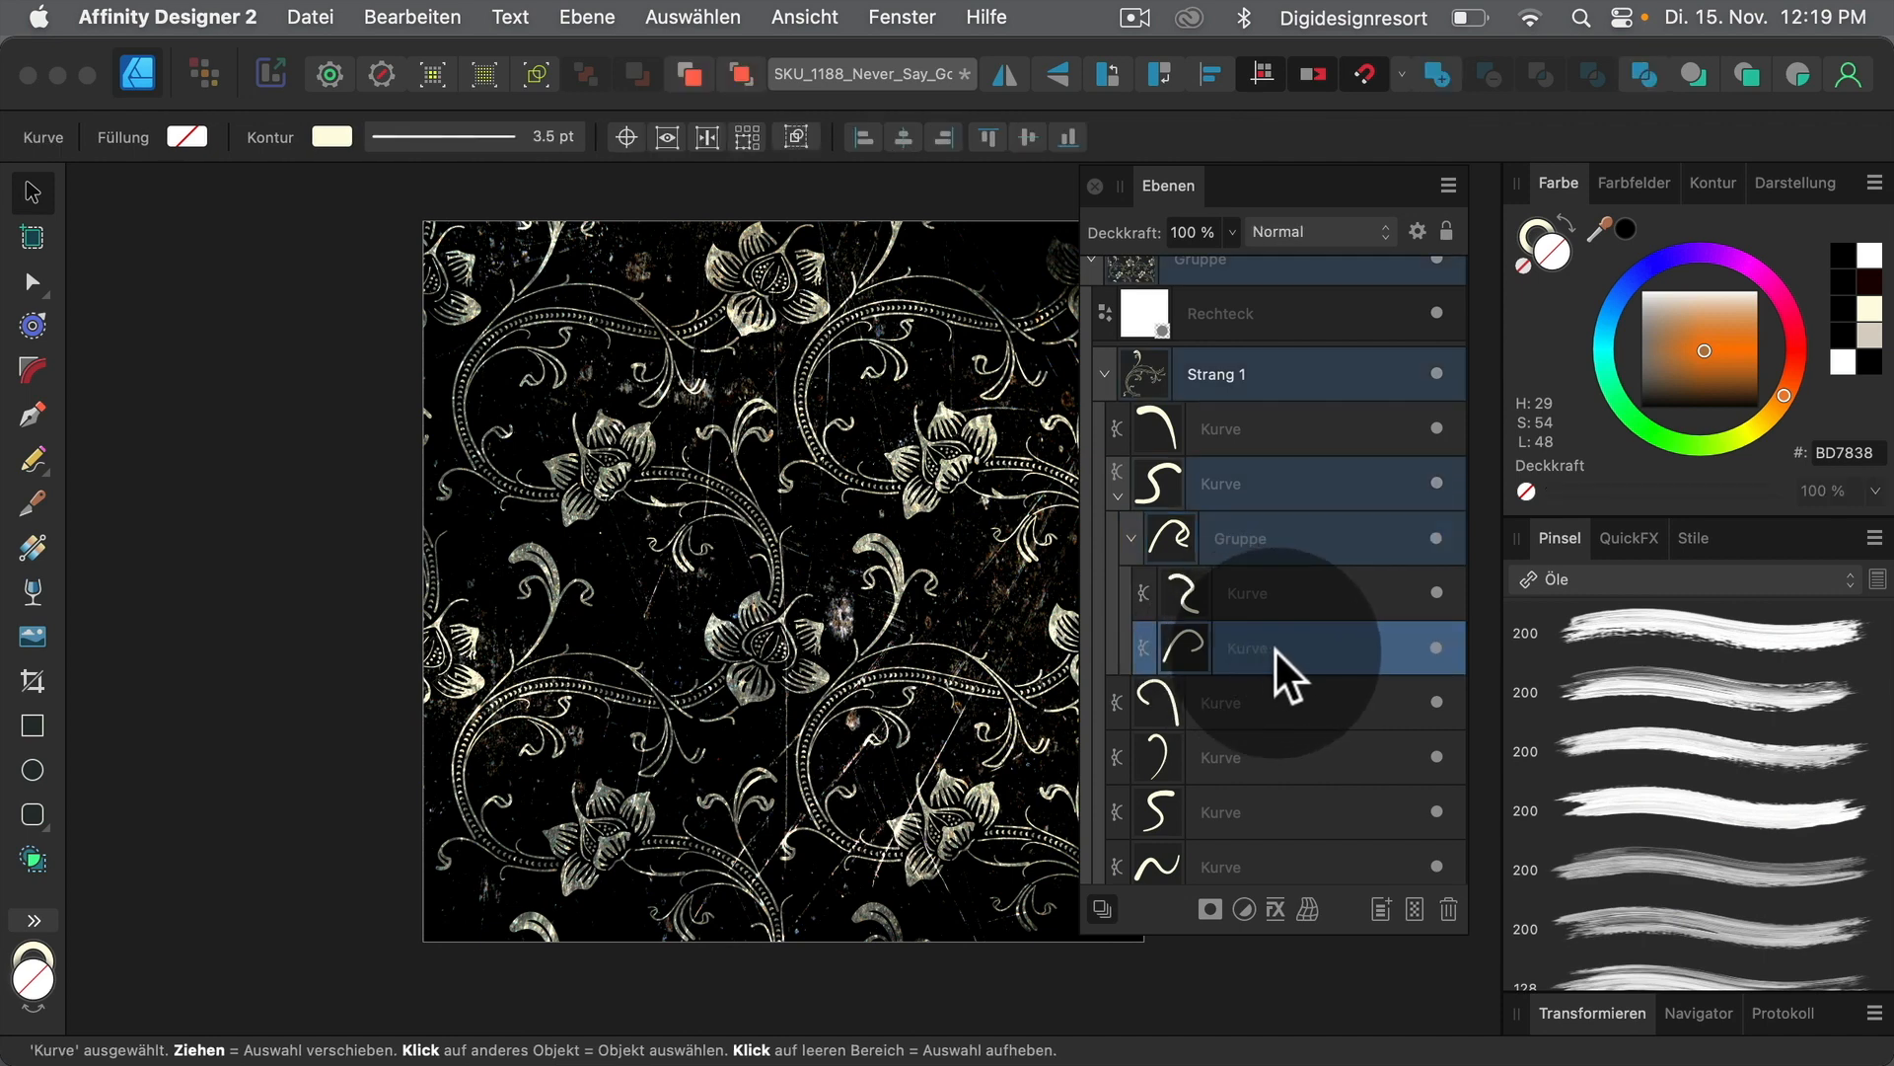
left_click_drag(1279, 647, 1172, 589)
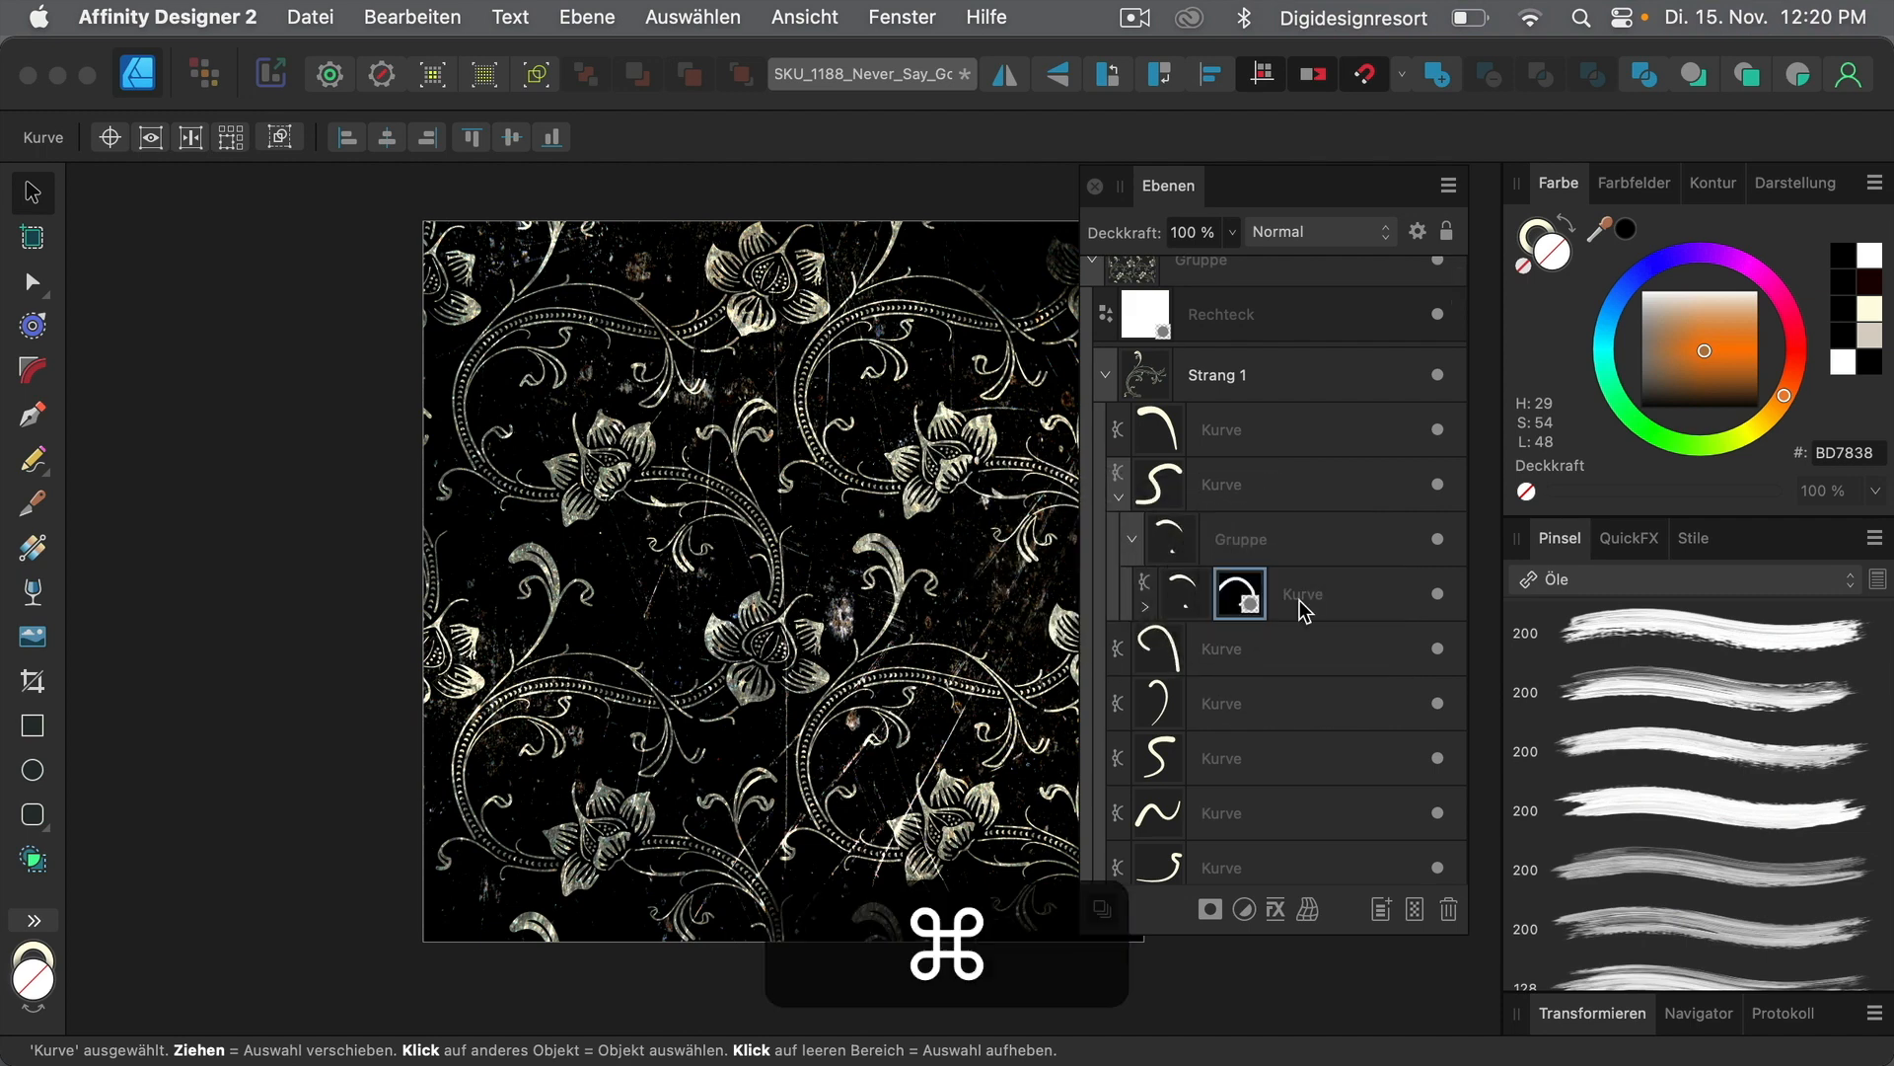
key("super+z")
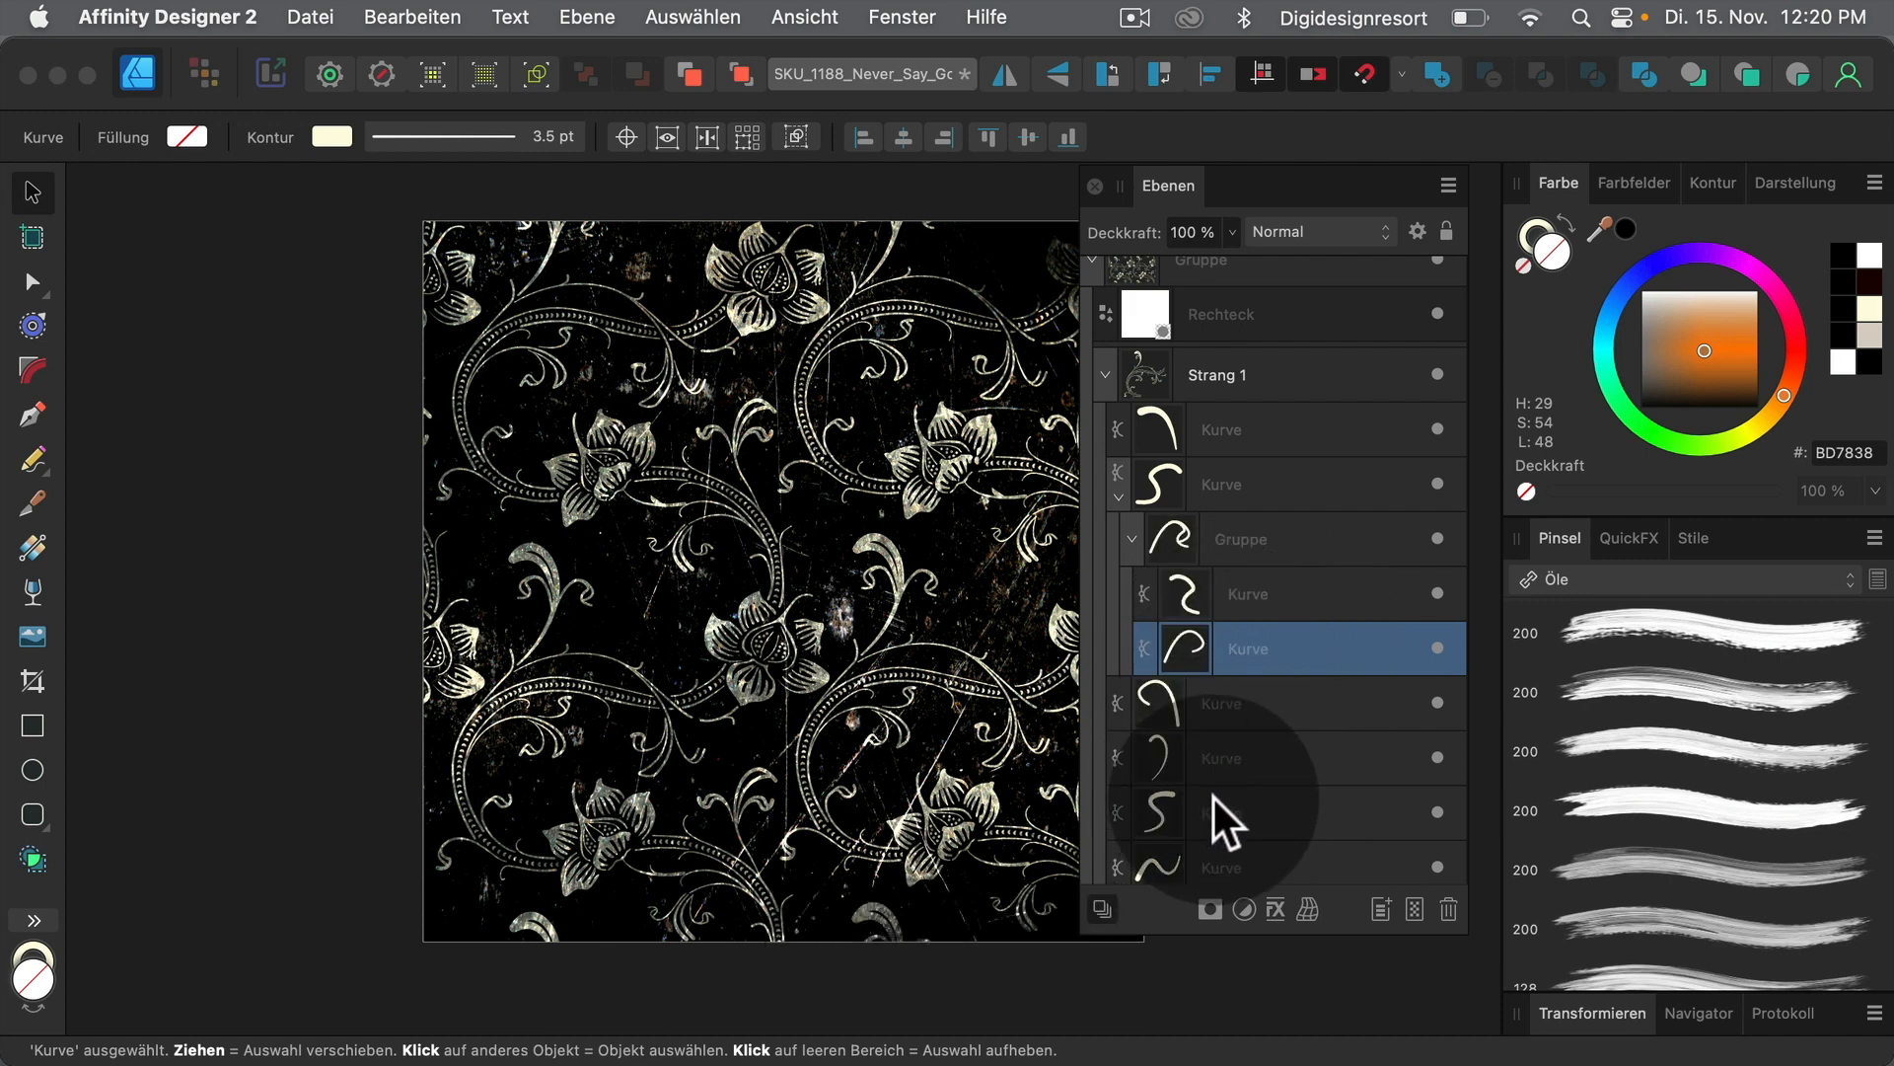
Apply a Gaußsche Unschärfe layer effect with a radius of 18.8 px to the lower curve in the nested group
scroll(1277, 773, "up", 1)
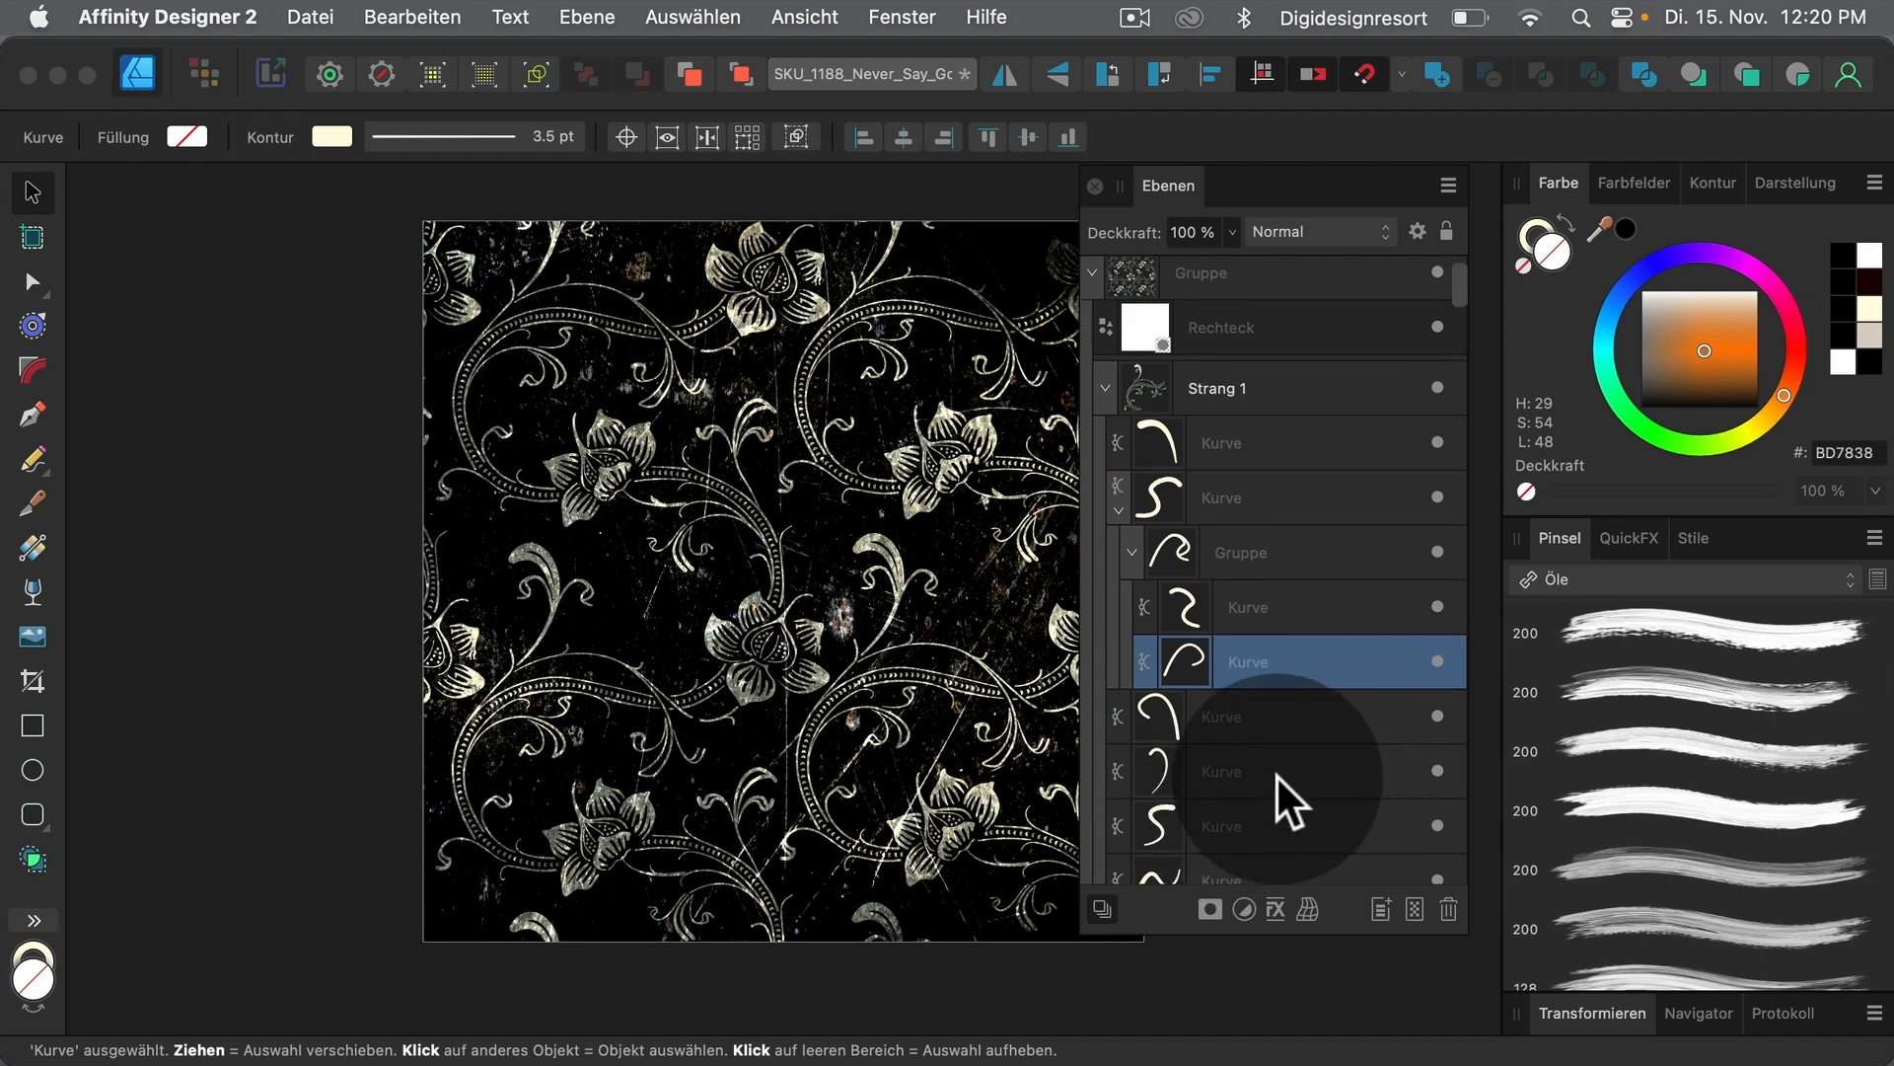
scroll(1276, 773, "down", 2)
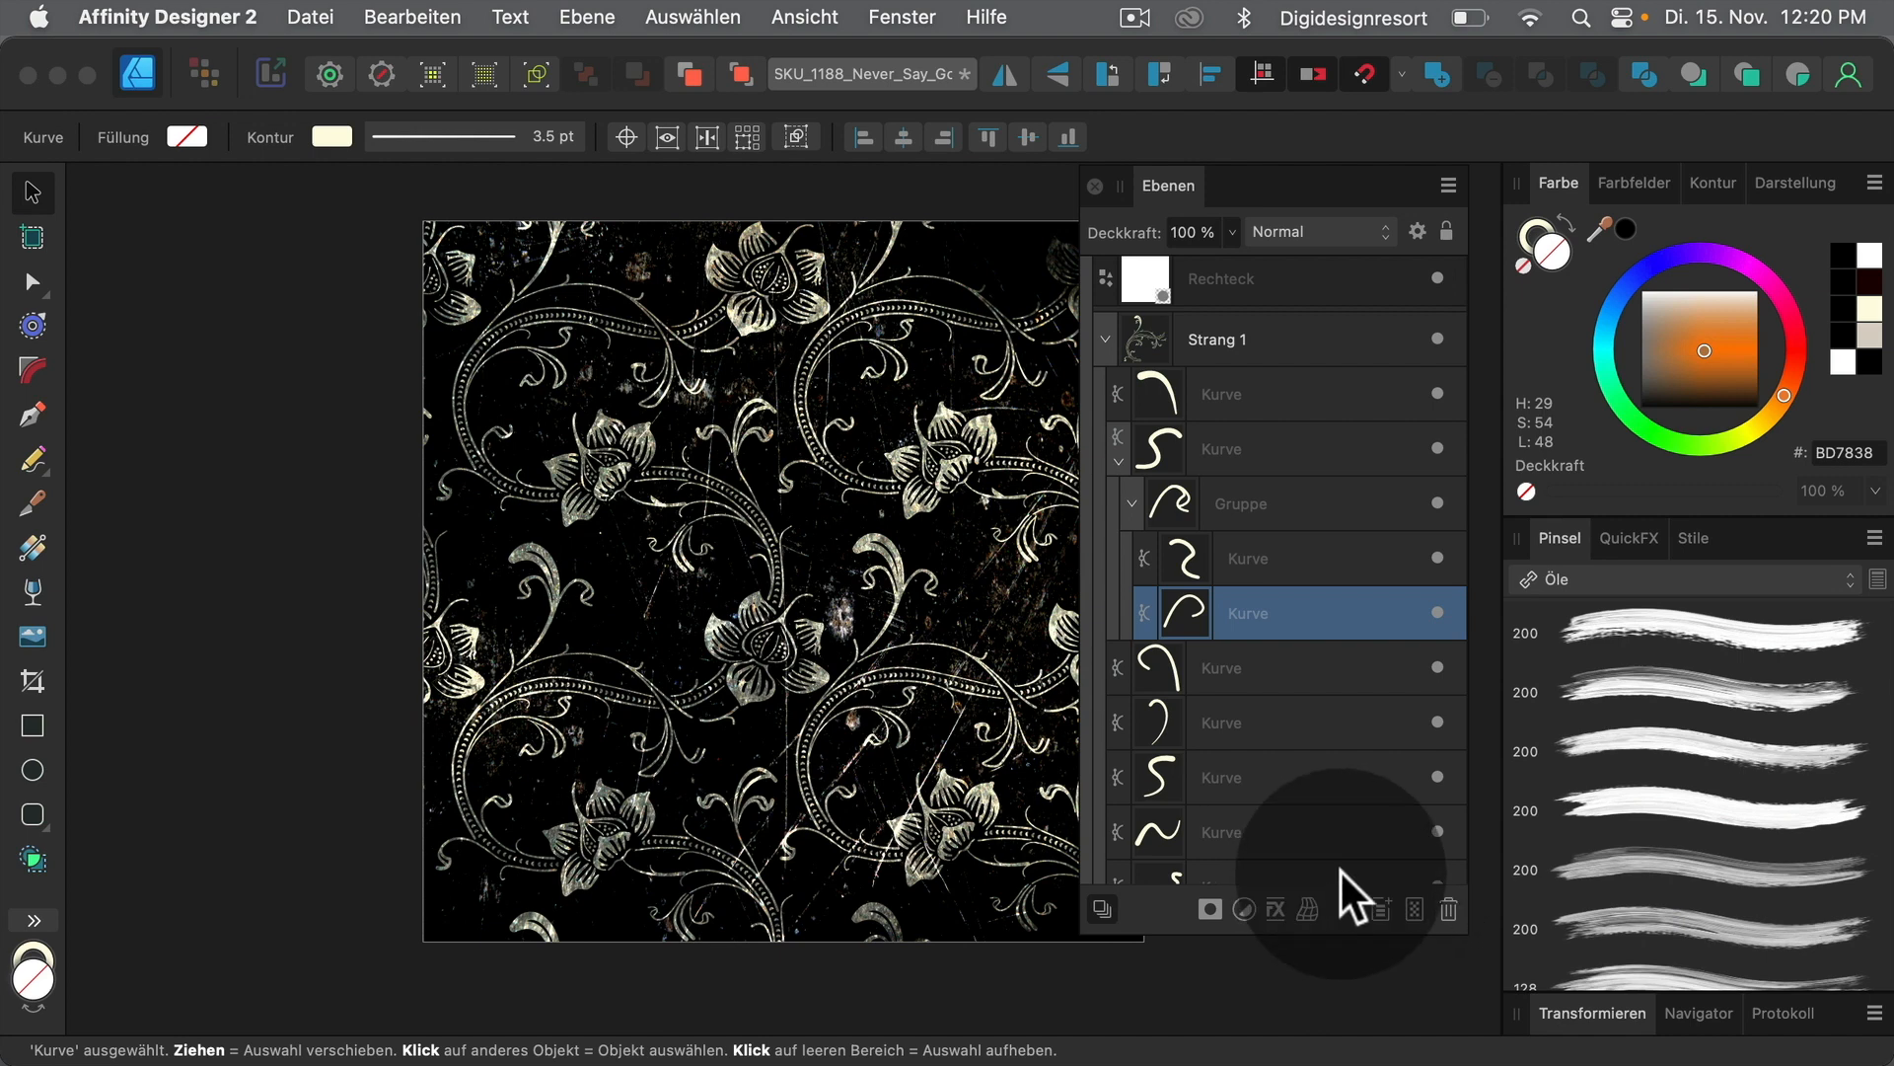
scroll(1339, 827, "down", 2)
scroll(1340, 826, "up", 3)
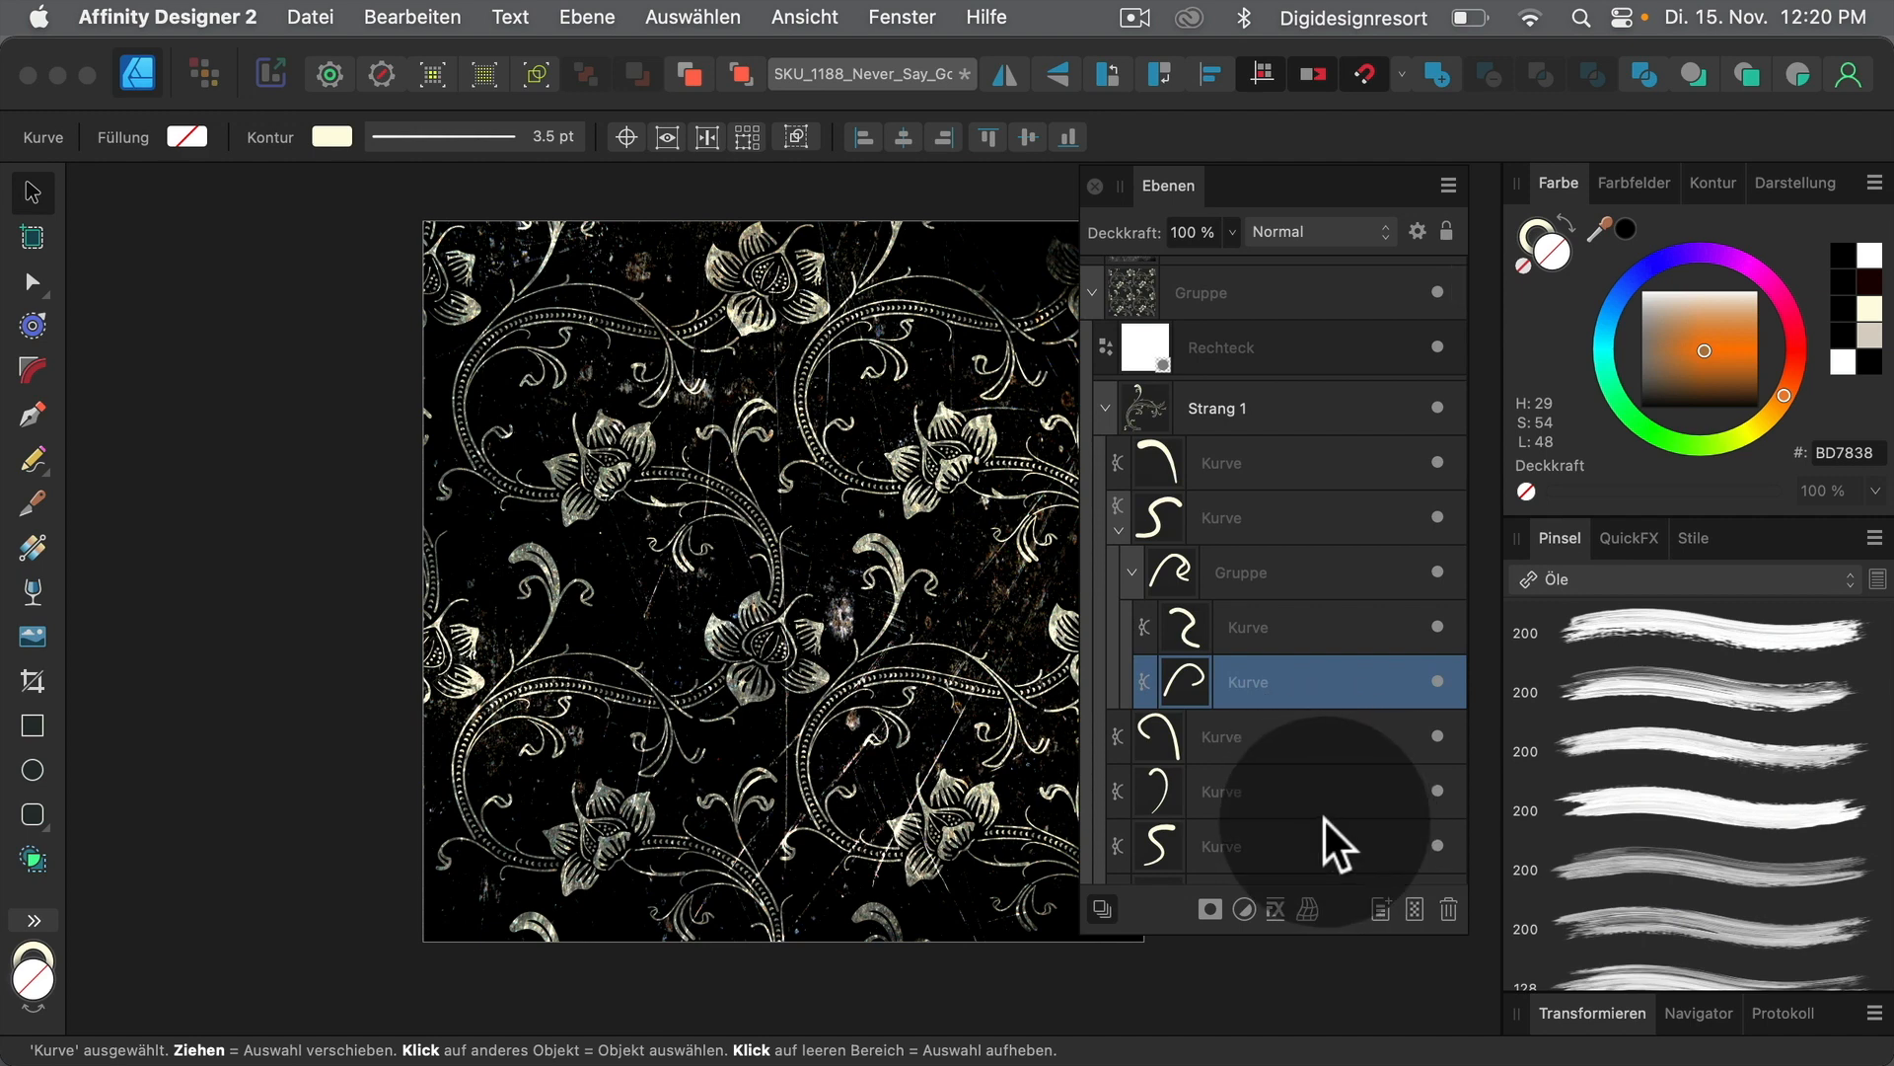
left_click(1275, 908)
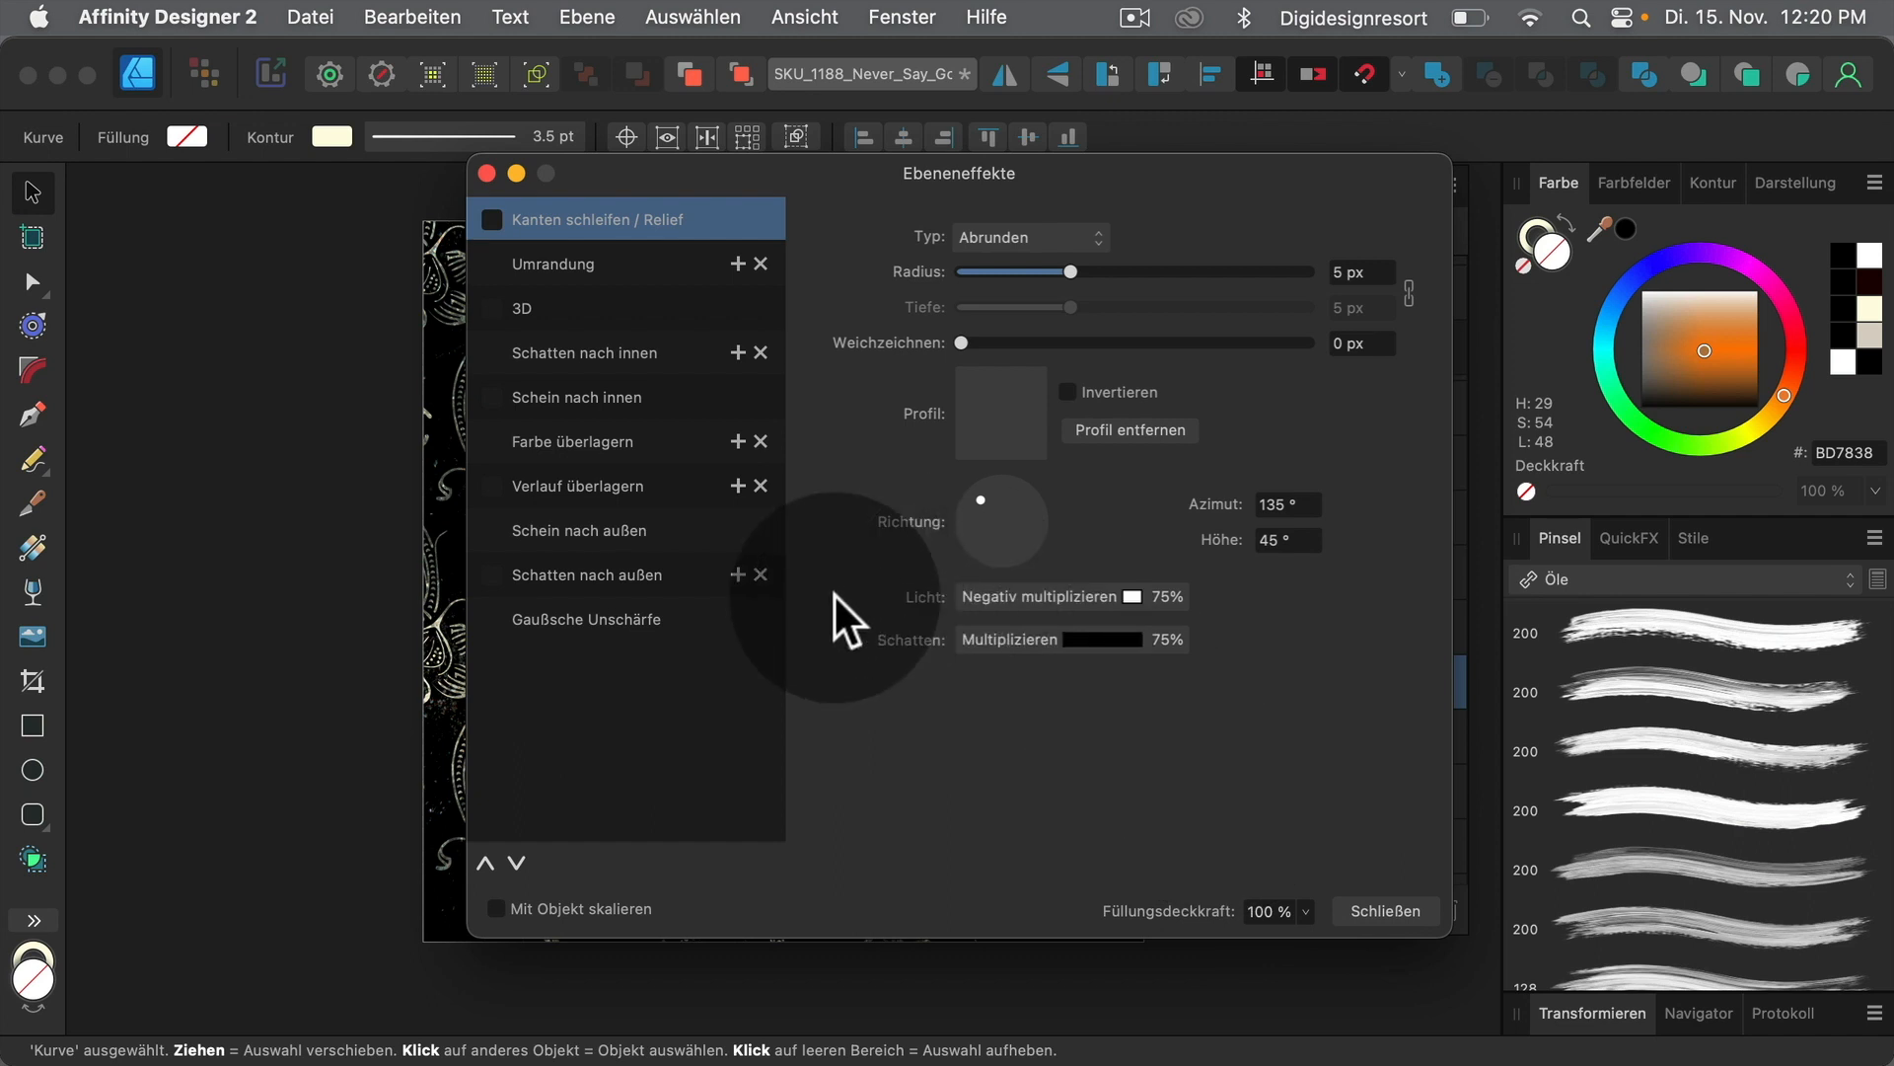
left_click(555, 618)
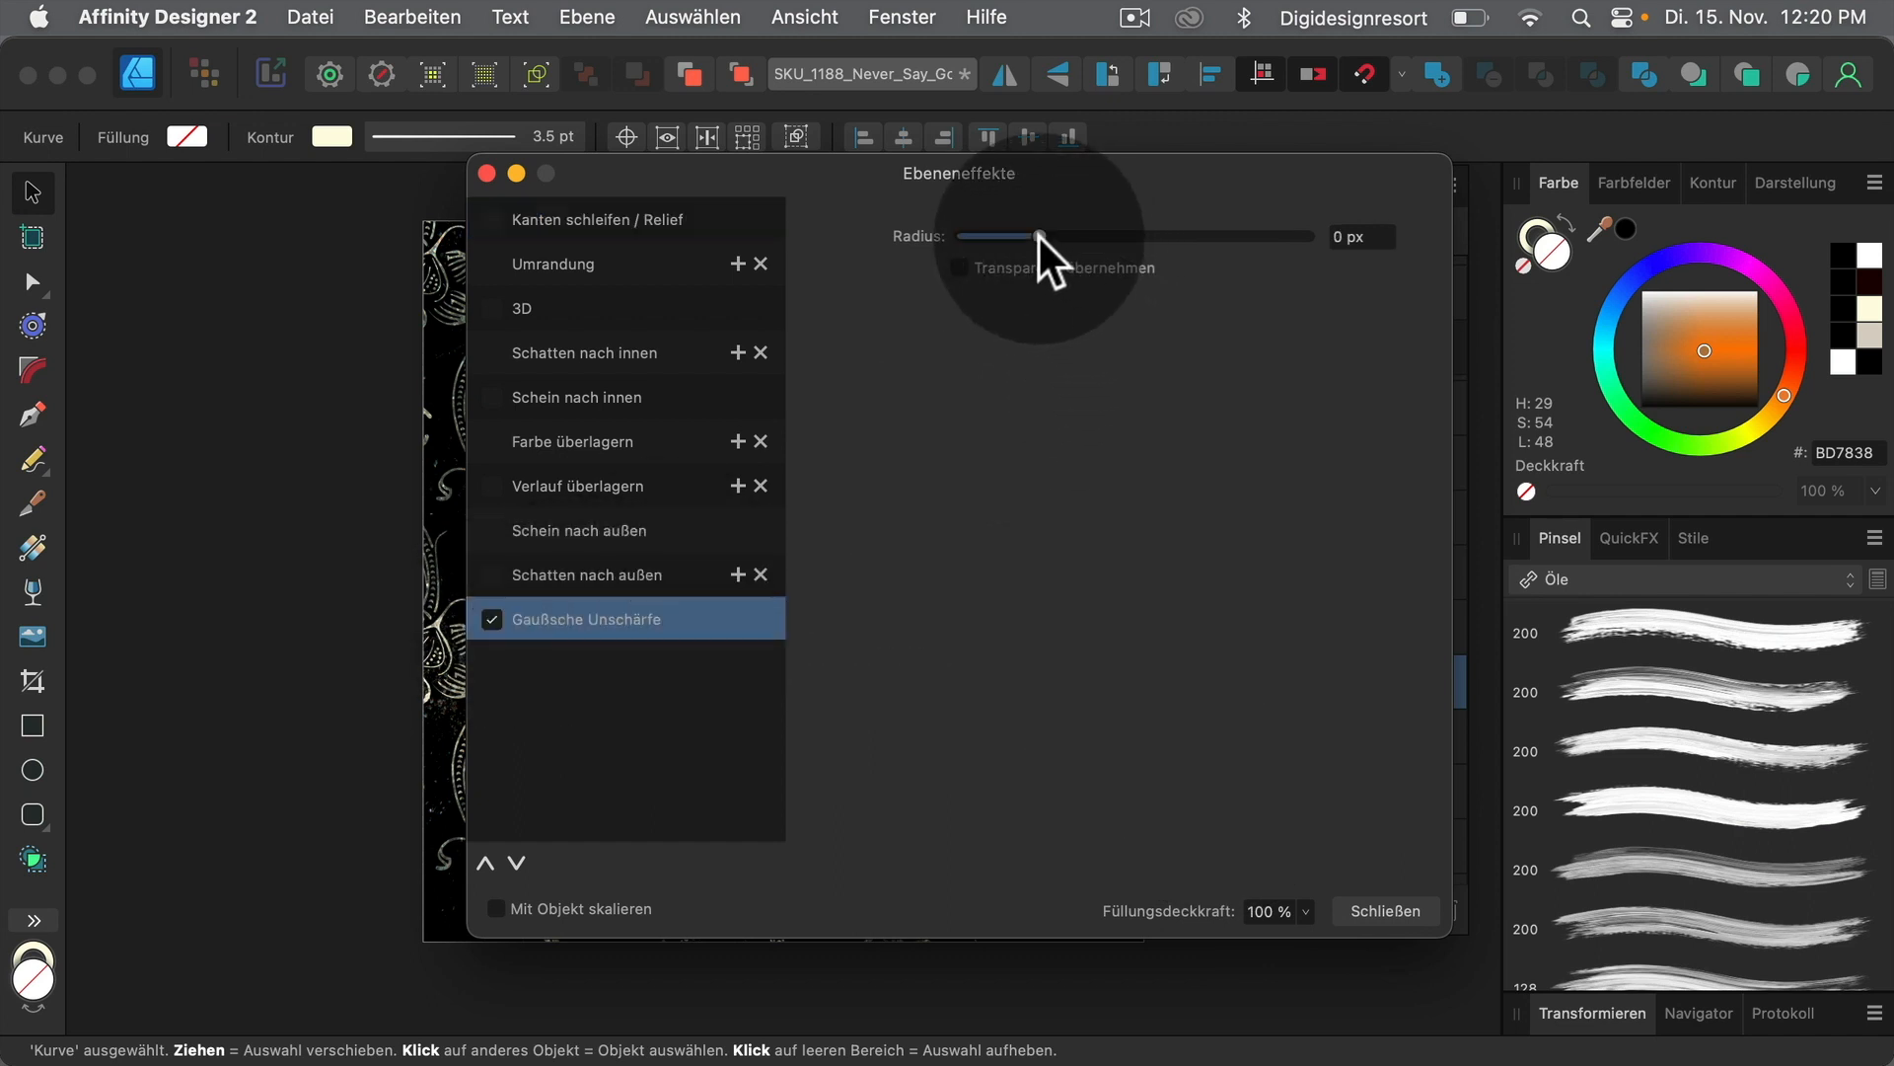
left_click_drag(1038, 235, 1145, 237)
left_click(1385, 910)
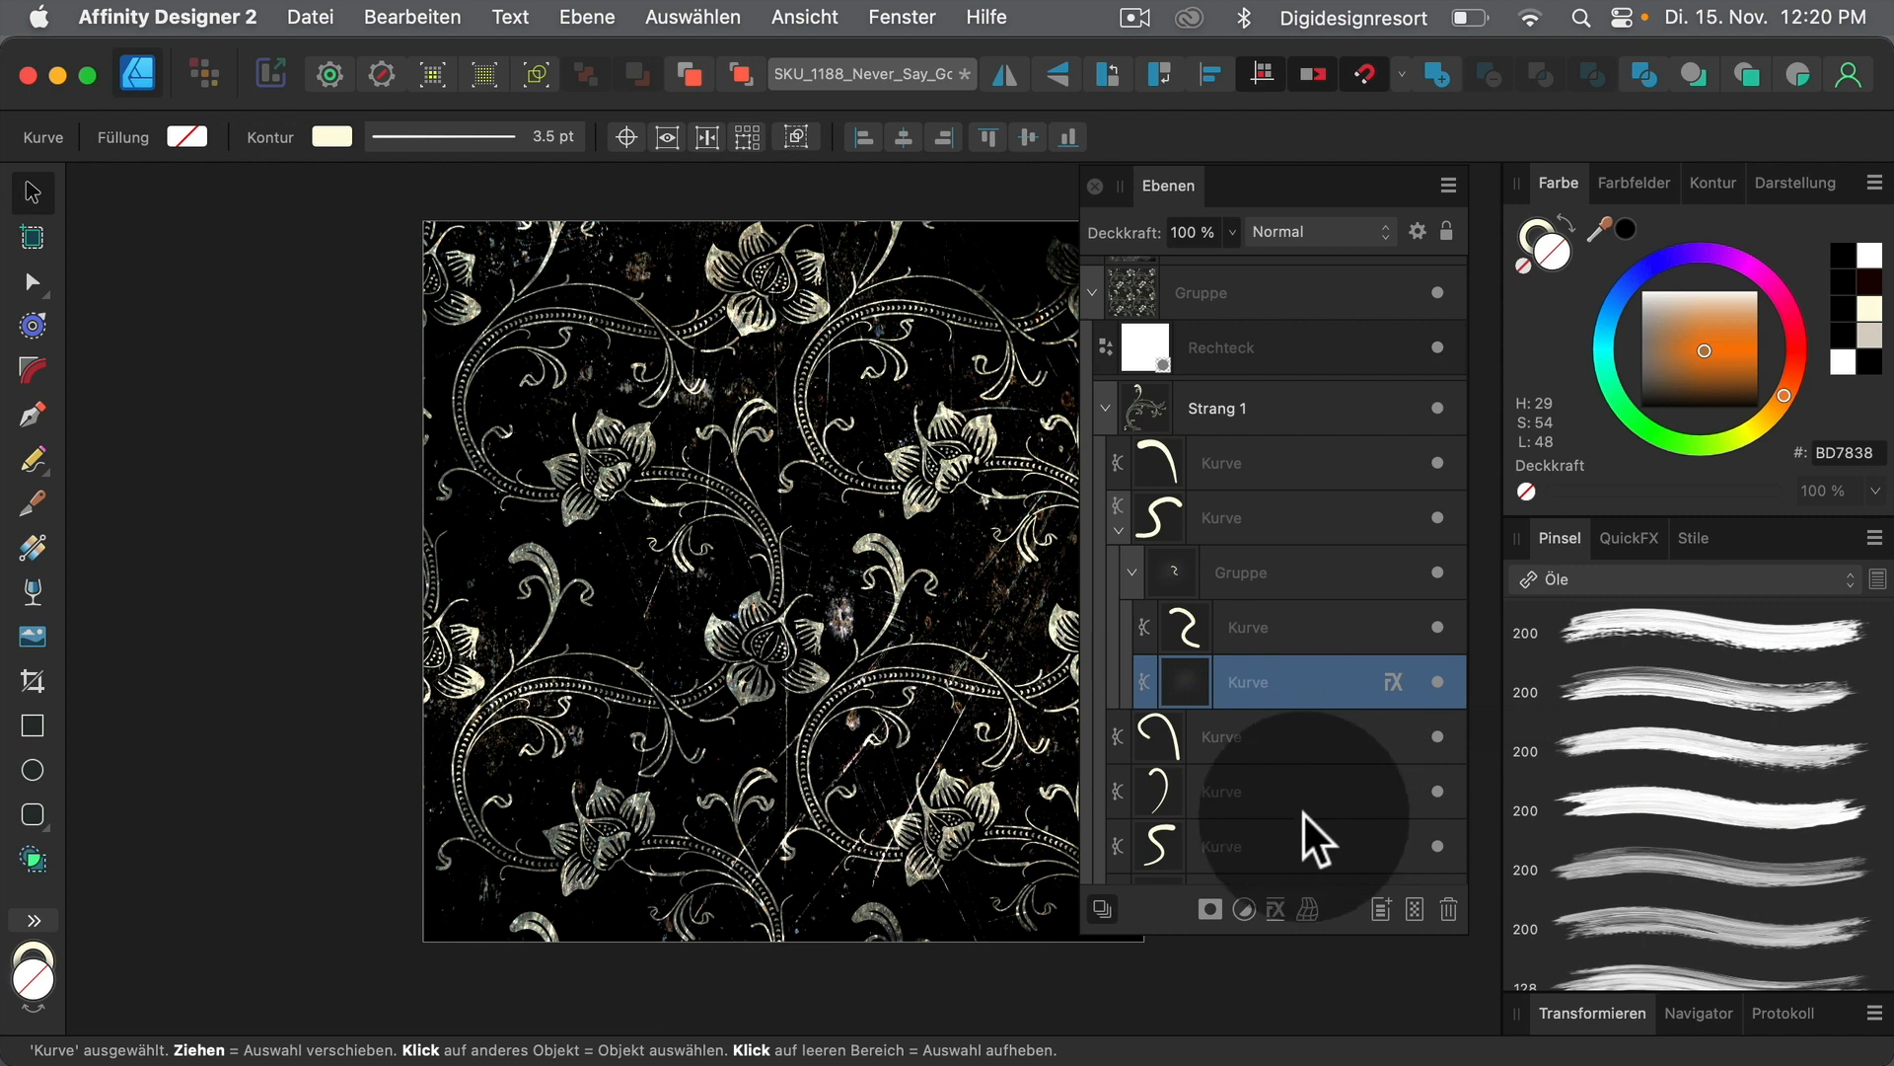
Enable the Umrandung layer effect on the blurred nested curve and add a second Umrandung entry
left_click(1276, 904)
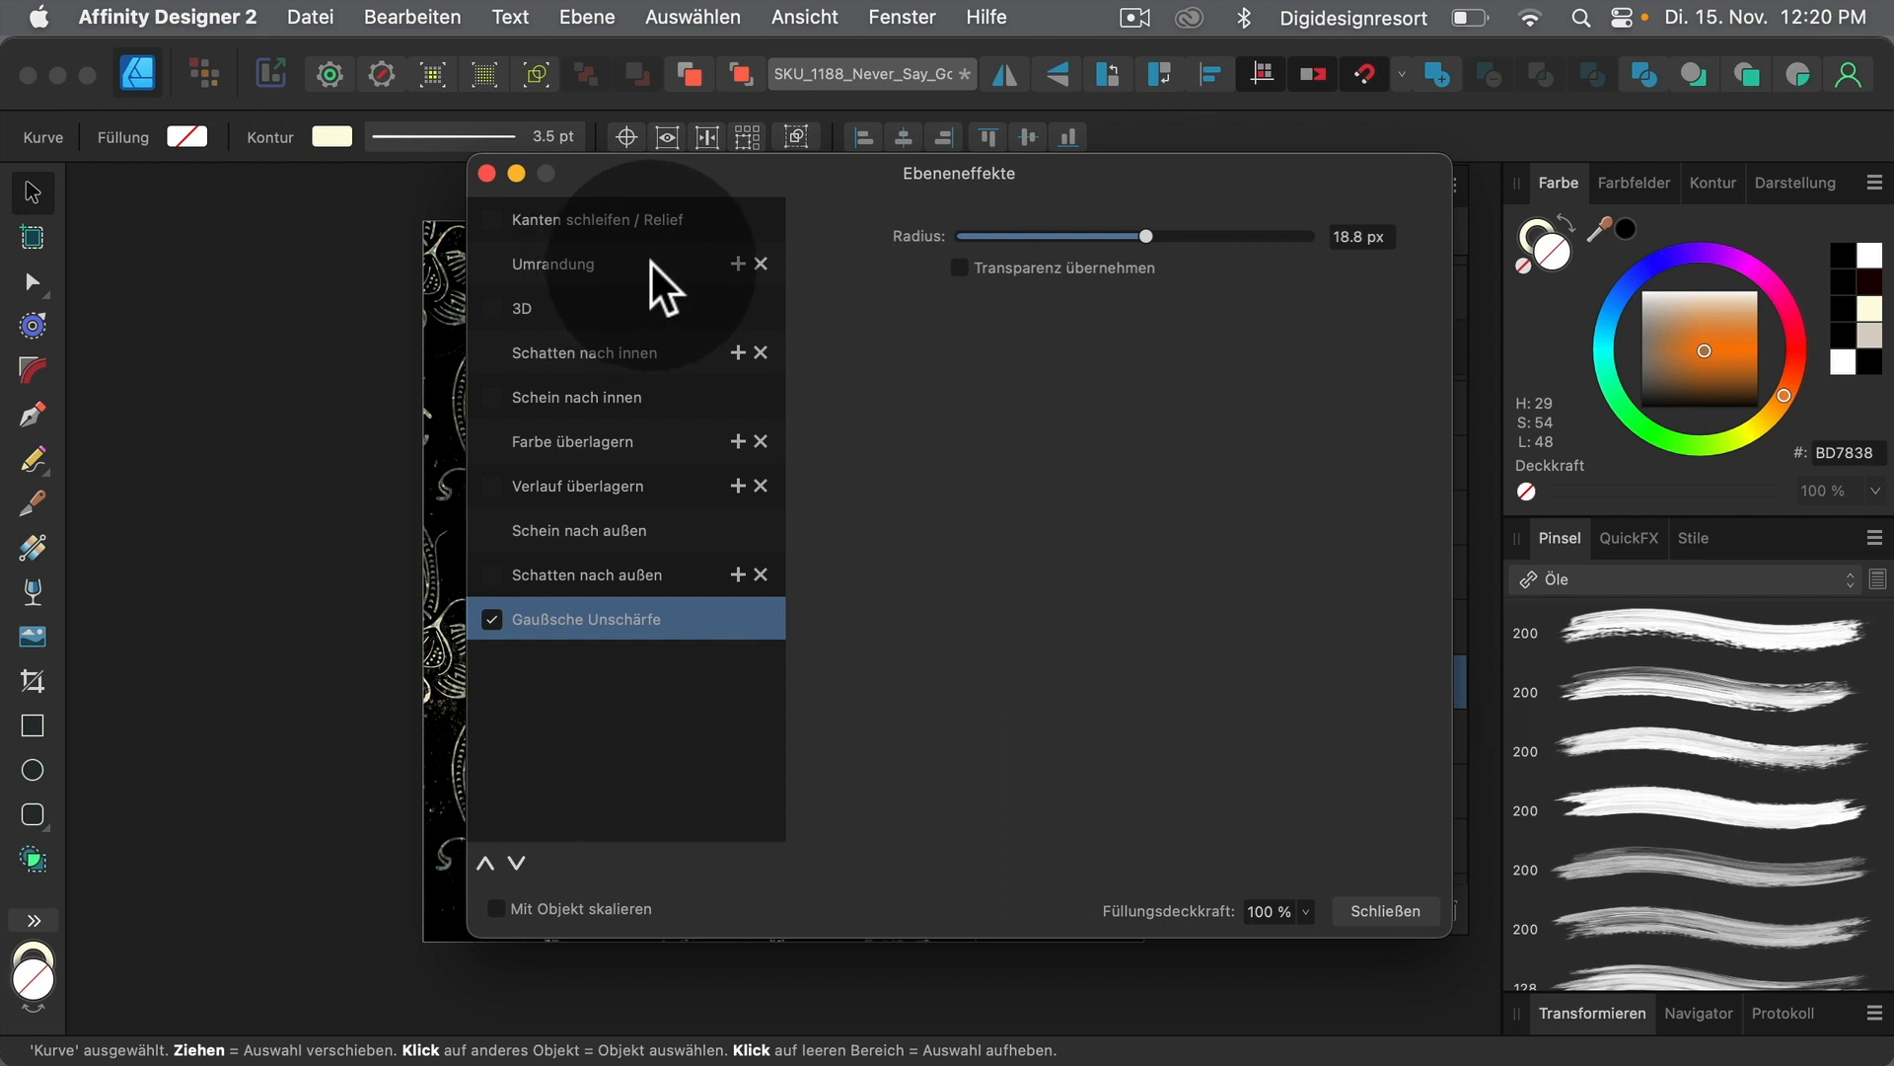
left_click(522, 262)
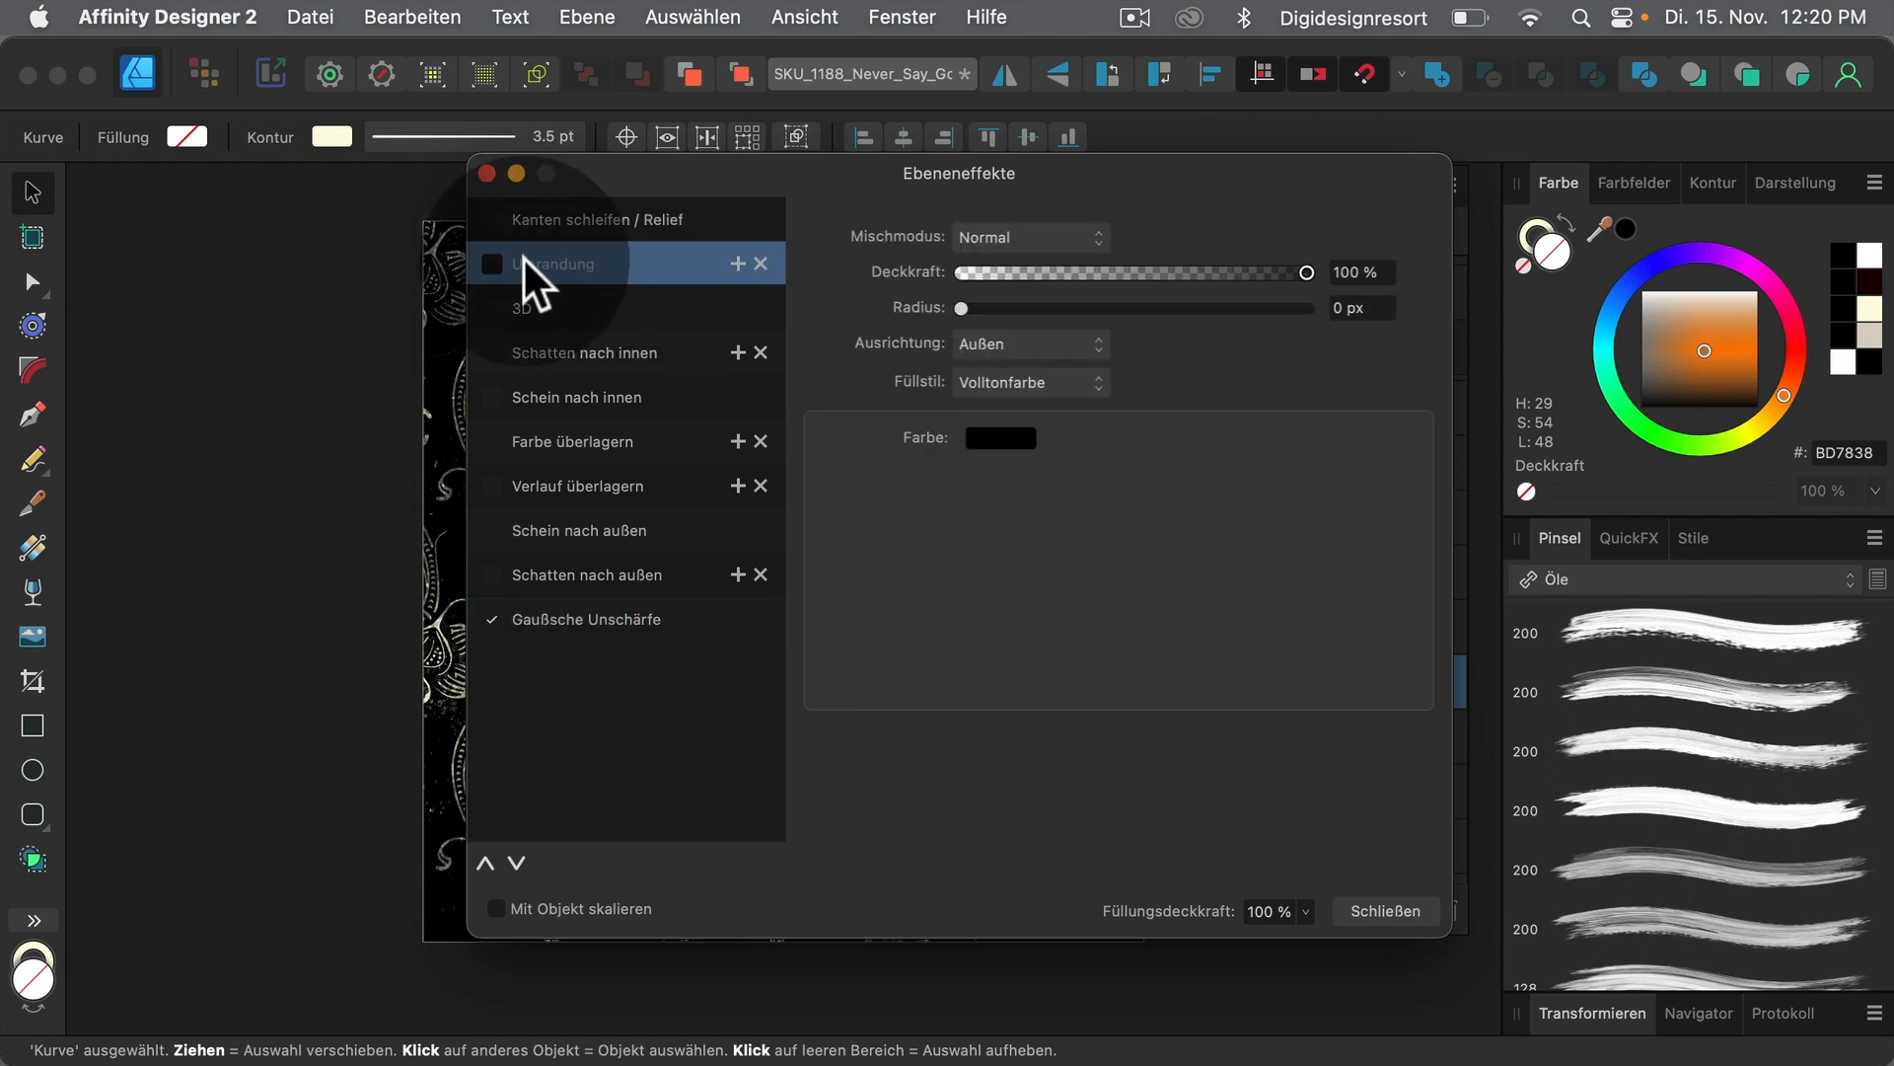
left_click(493, 263)
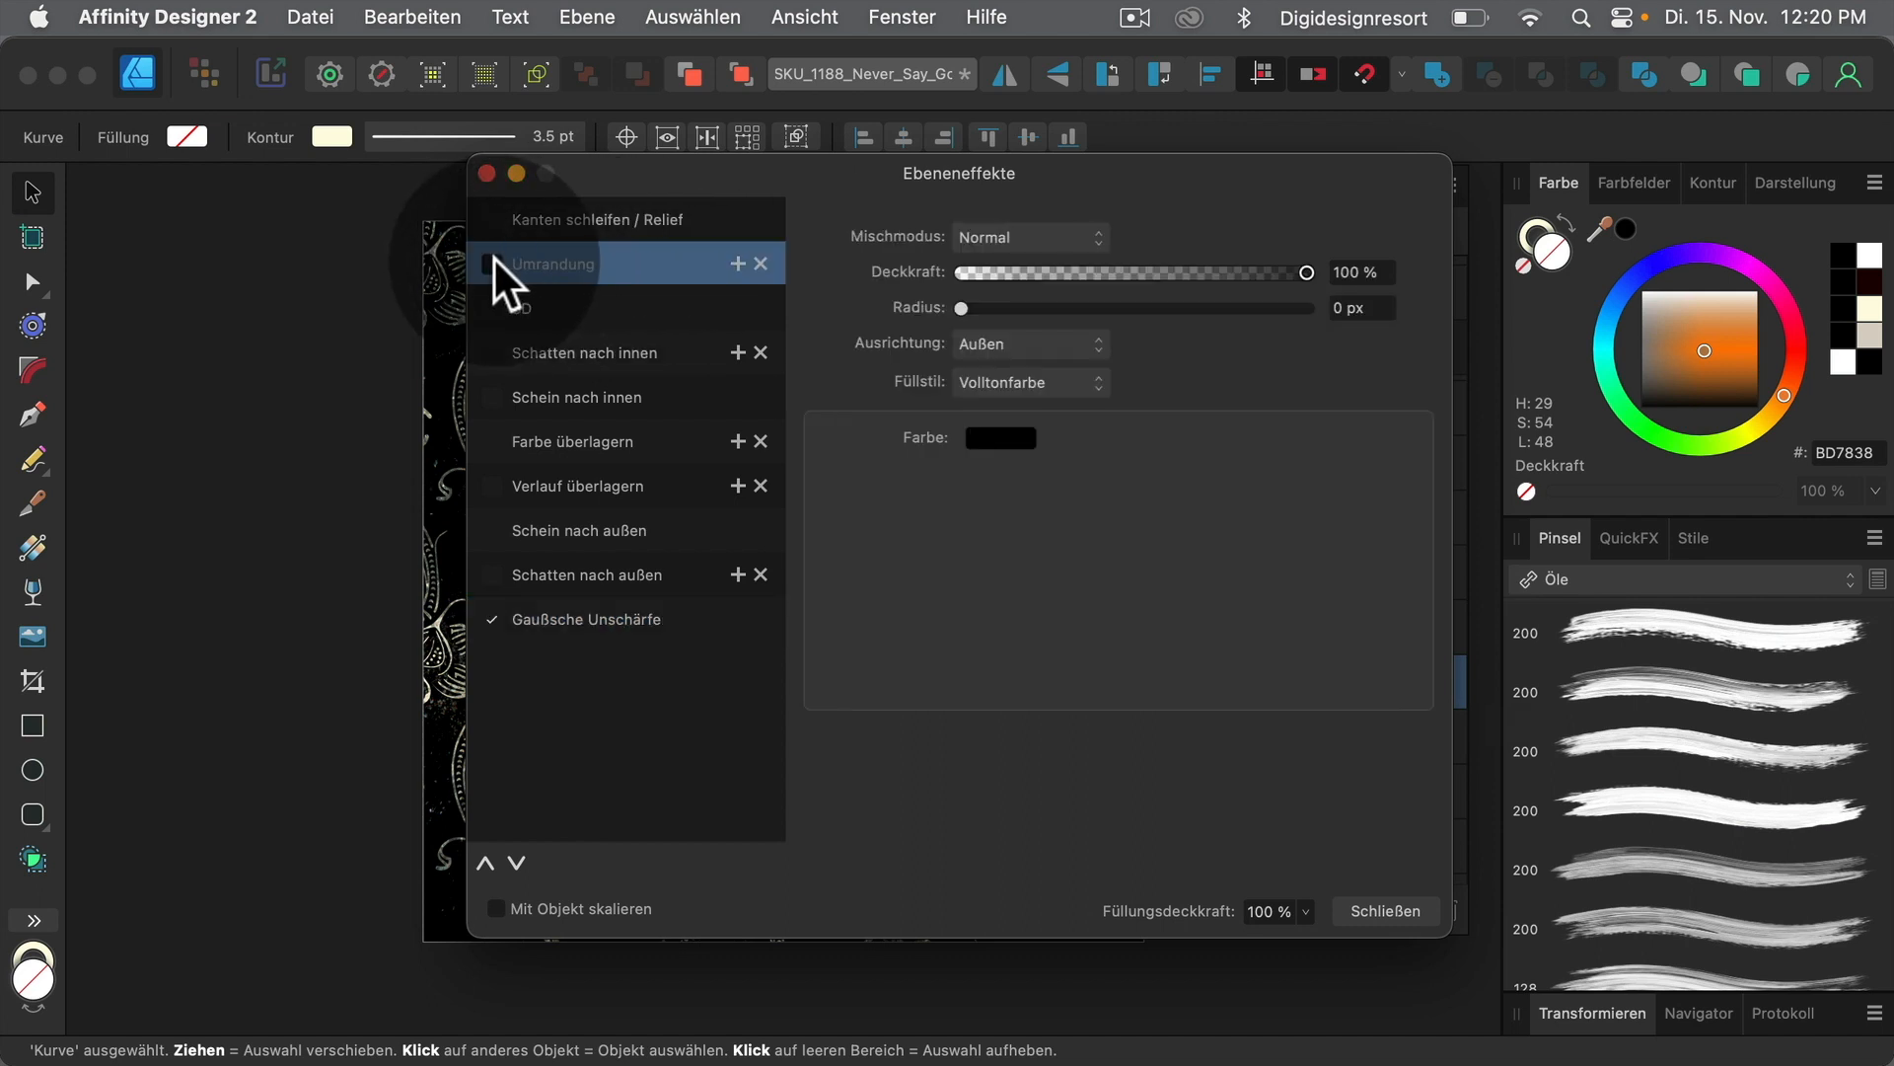
left_click(737, 263)
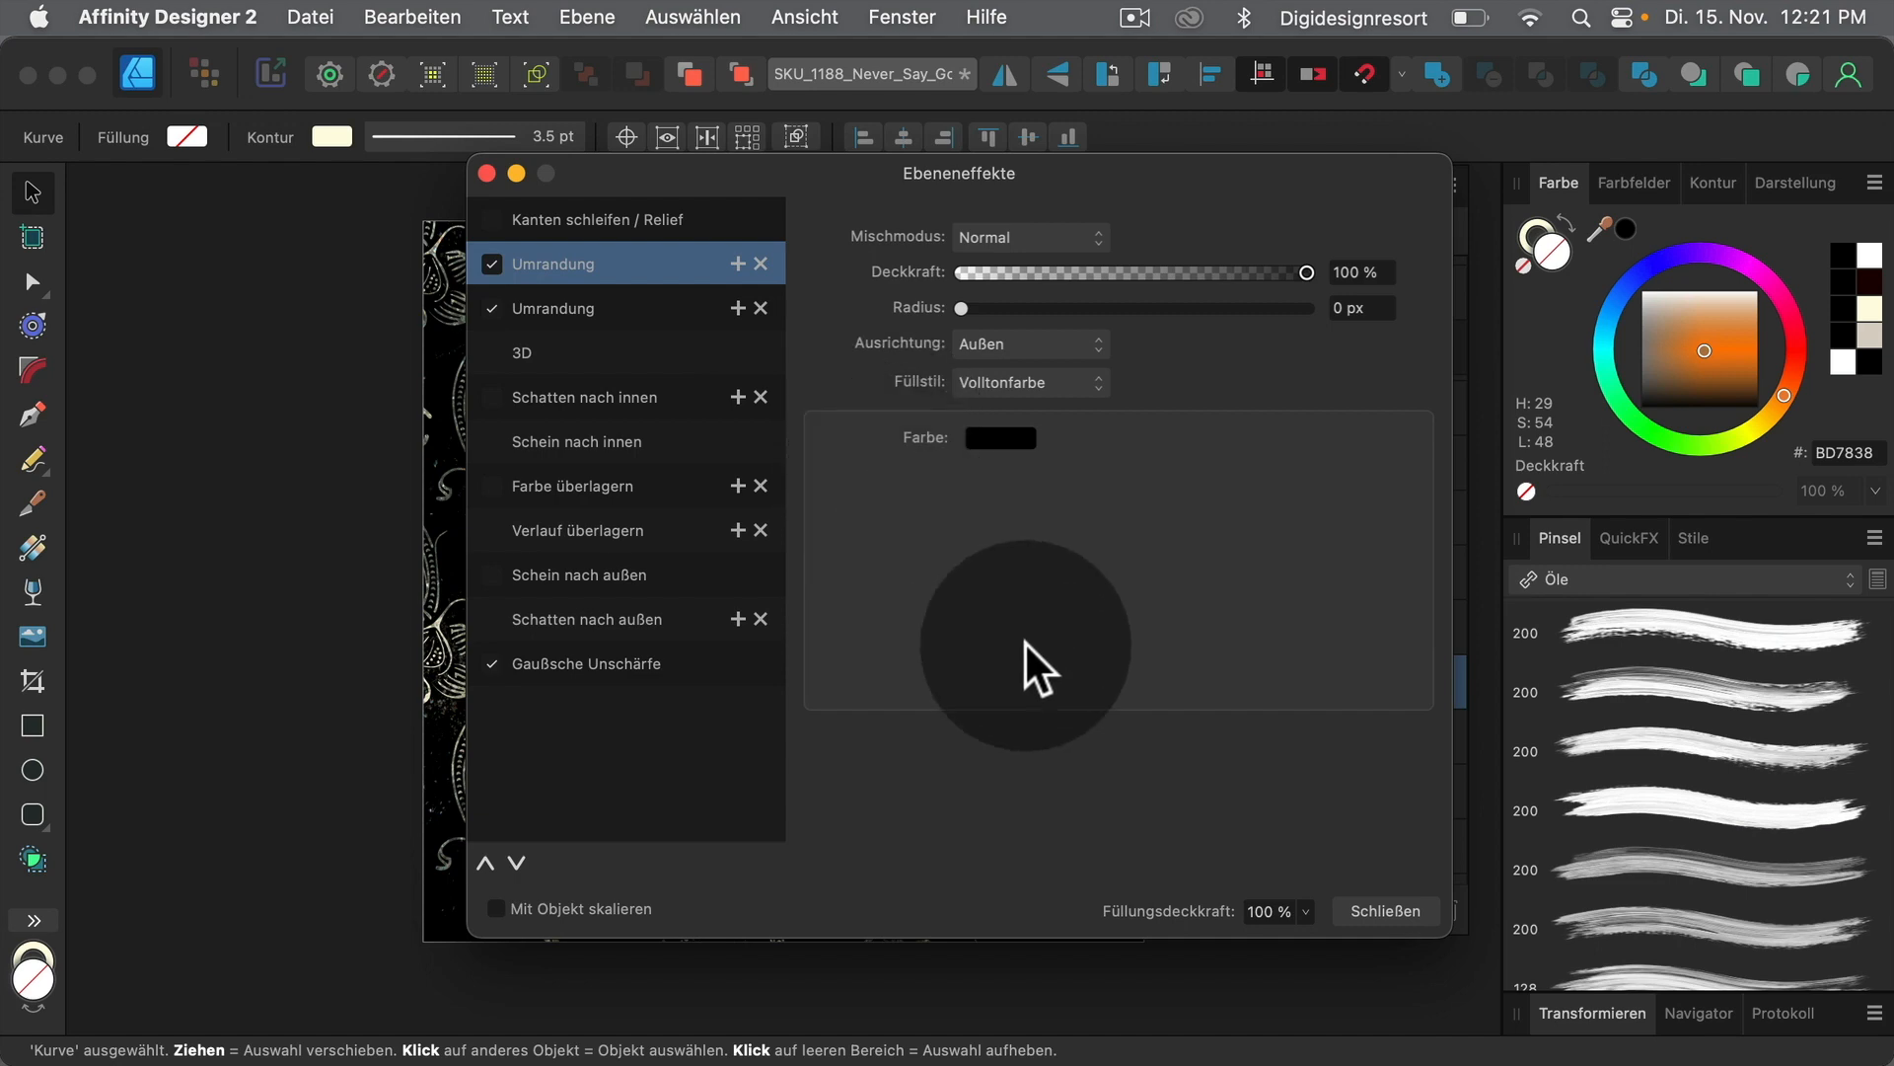
left_click(1394, 908)
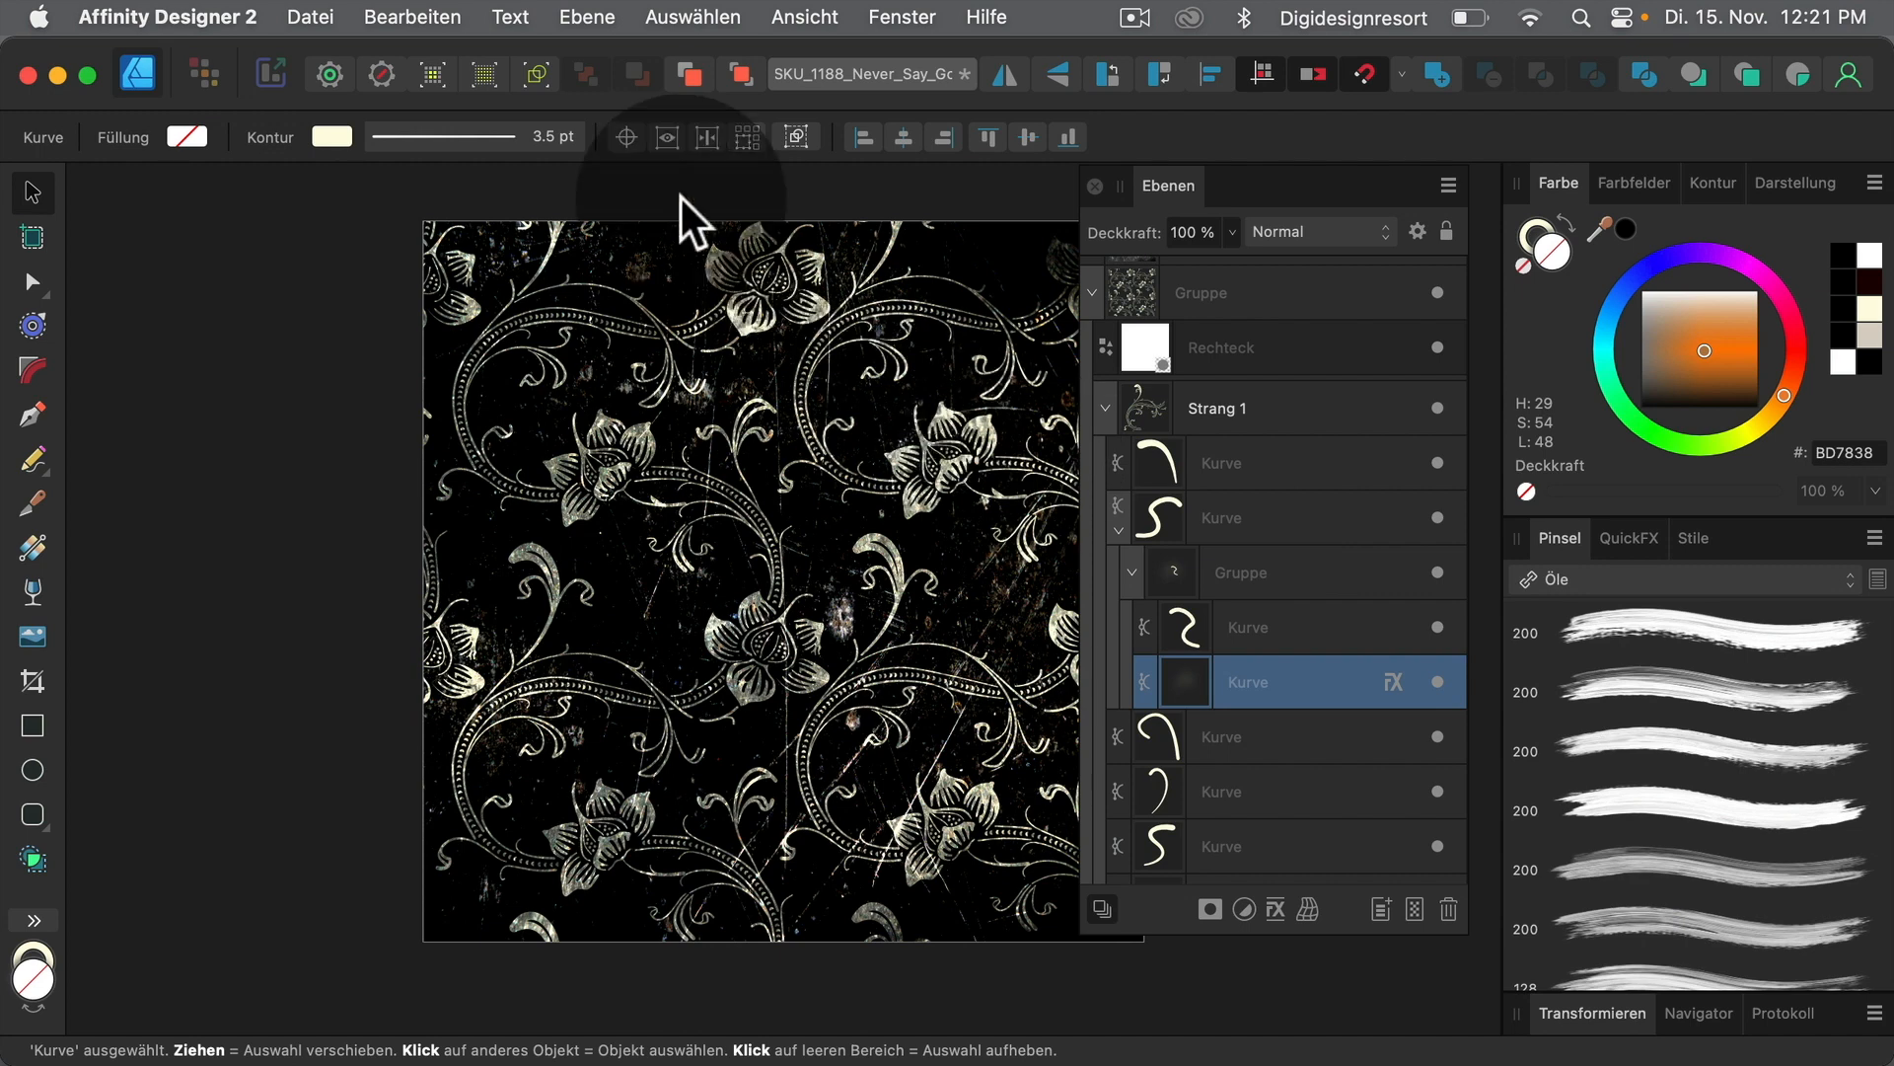
Create a new A4 document in landscape format
left_click(301, 10)
left_click(287, 62)
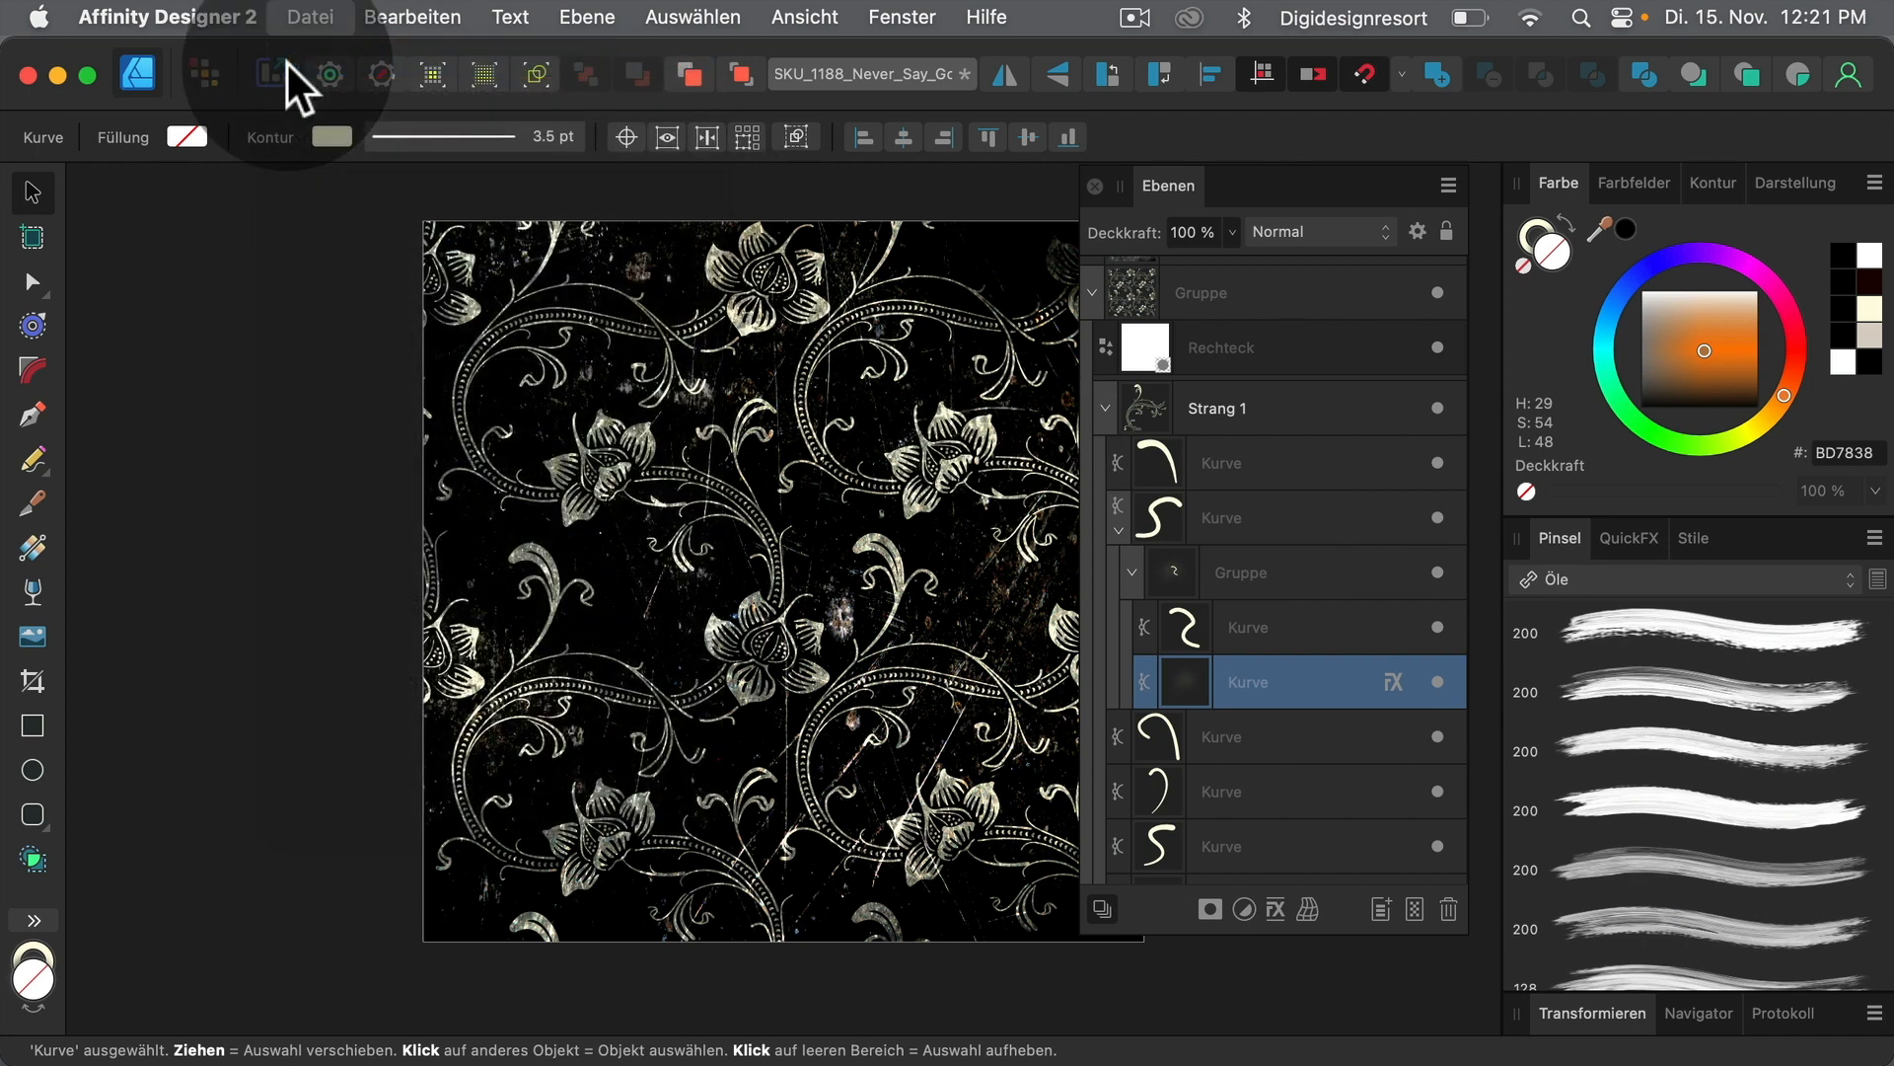
left_click(1628, 991)
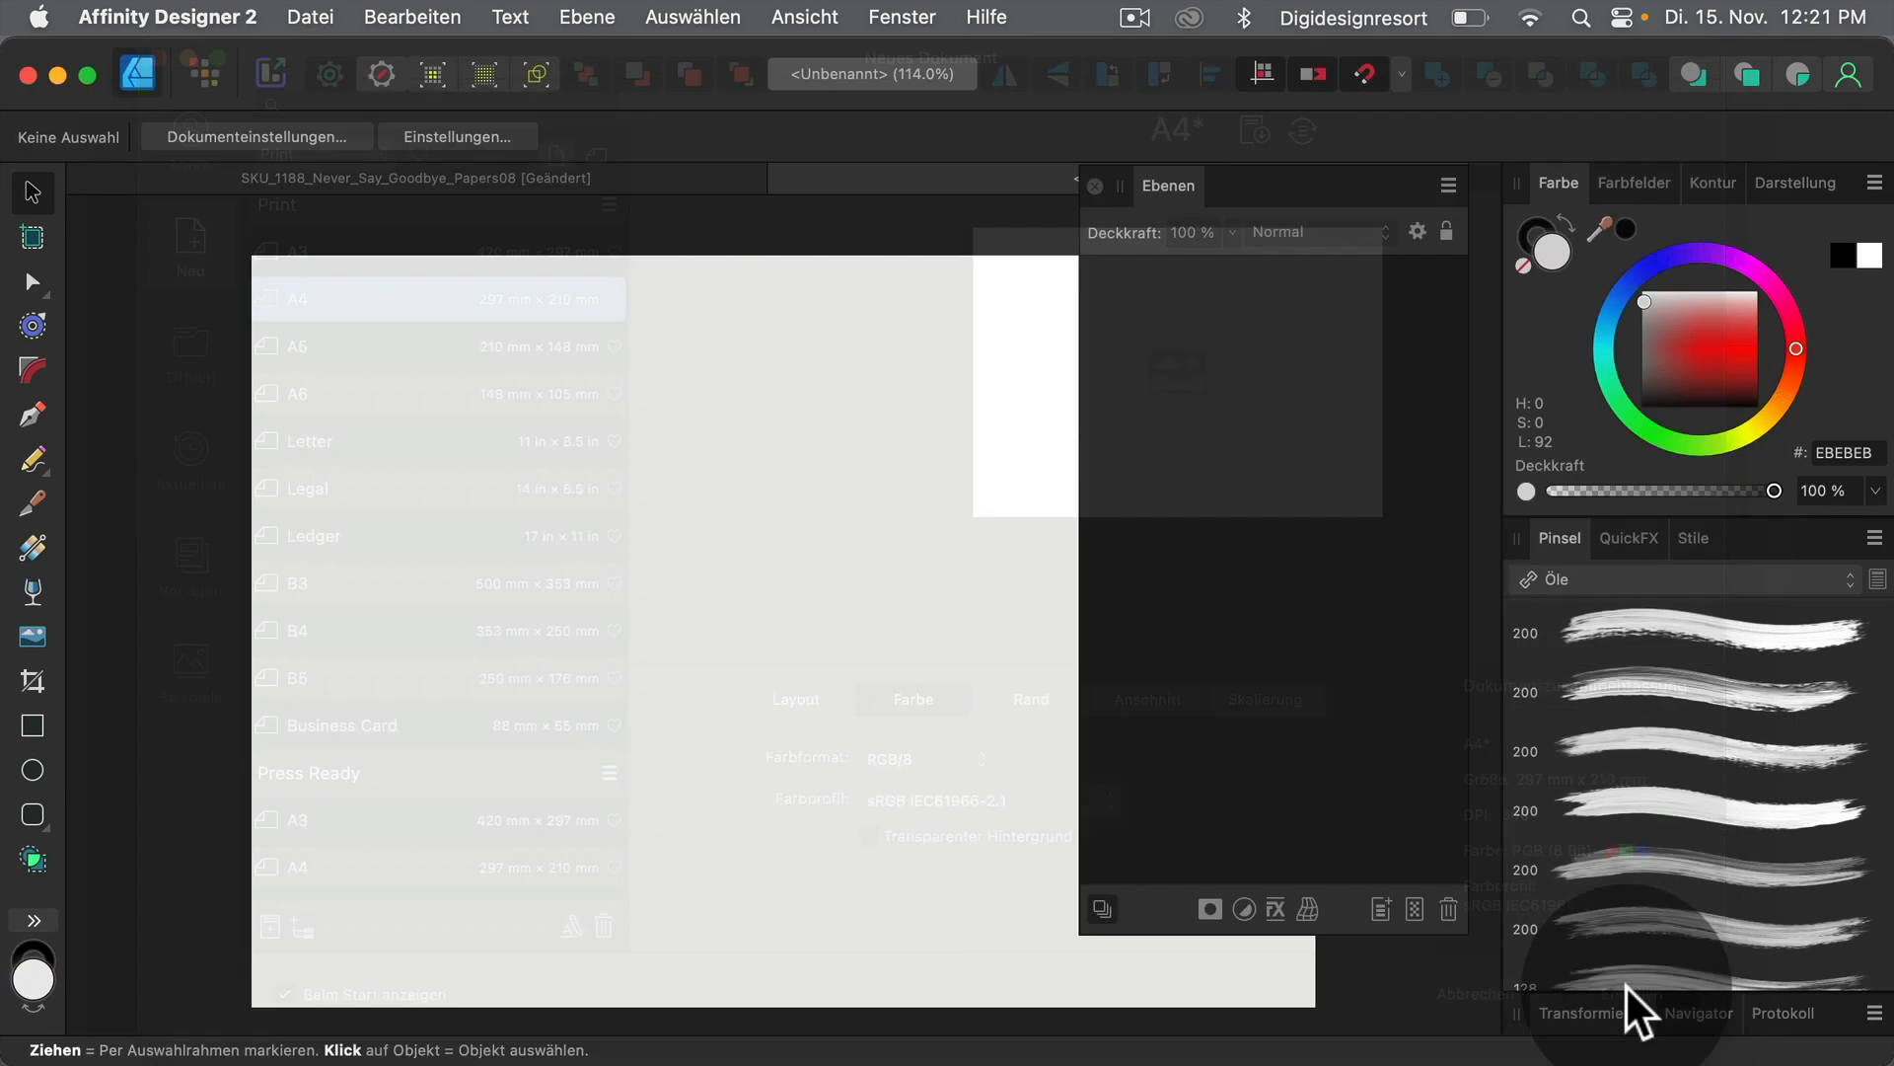
Draw a rectangle in the upper-left part of the page and set its fill to red FF0030
left_click(30, 724)
left_click_drag(392, 361, 739, 658)
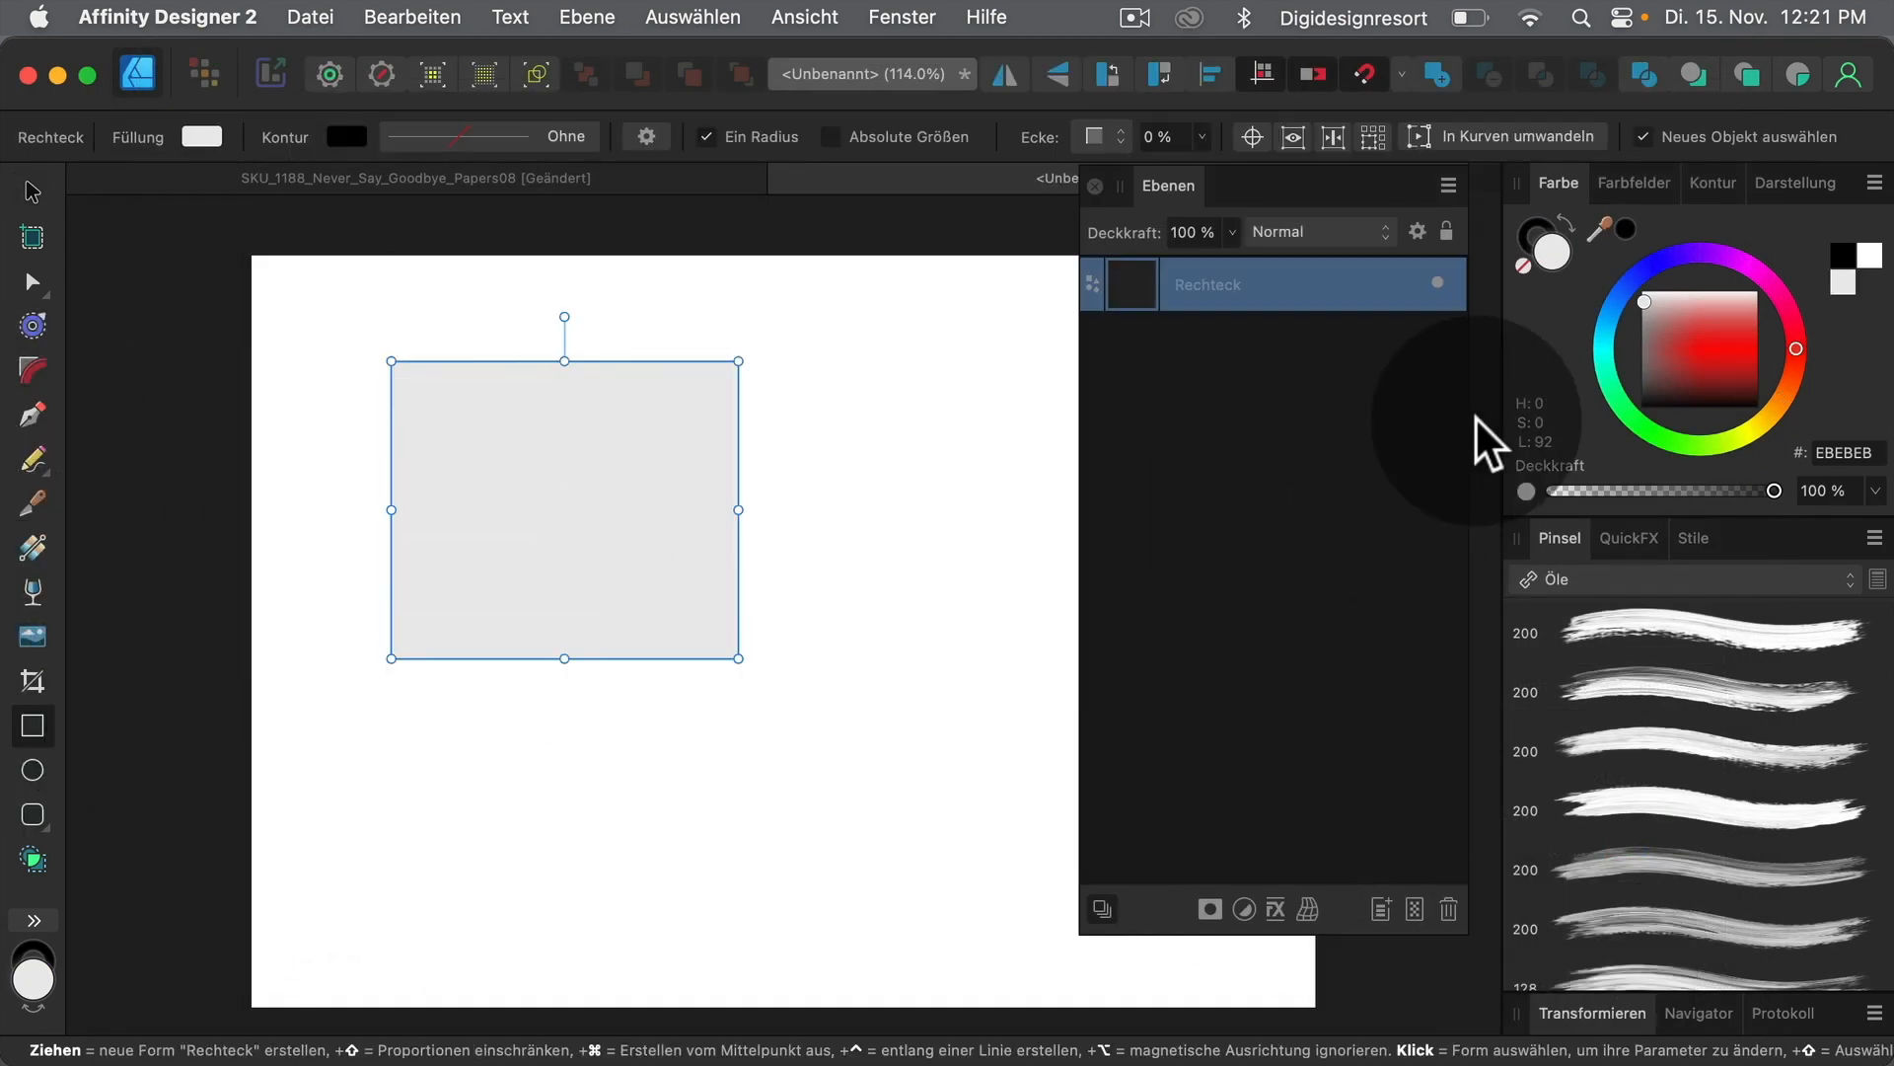
left_click_drag(1808, 347, 1798, 335)
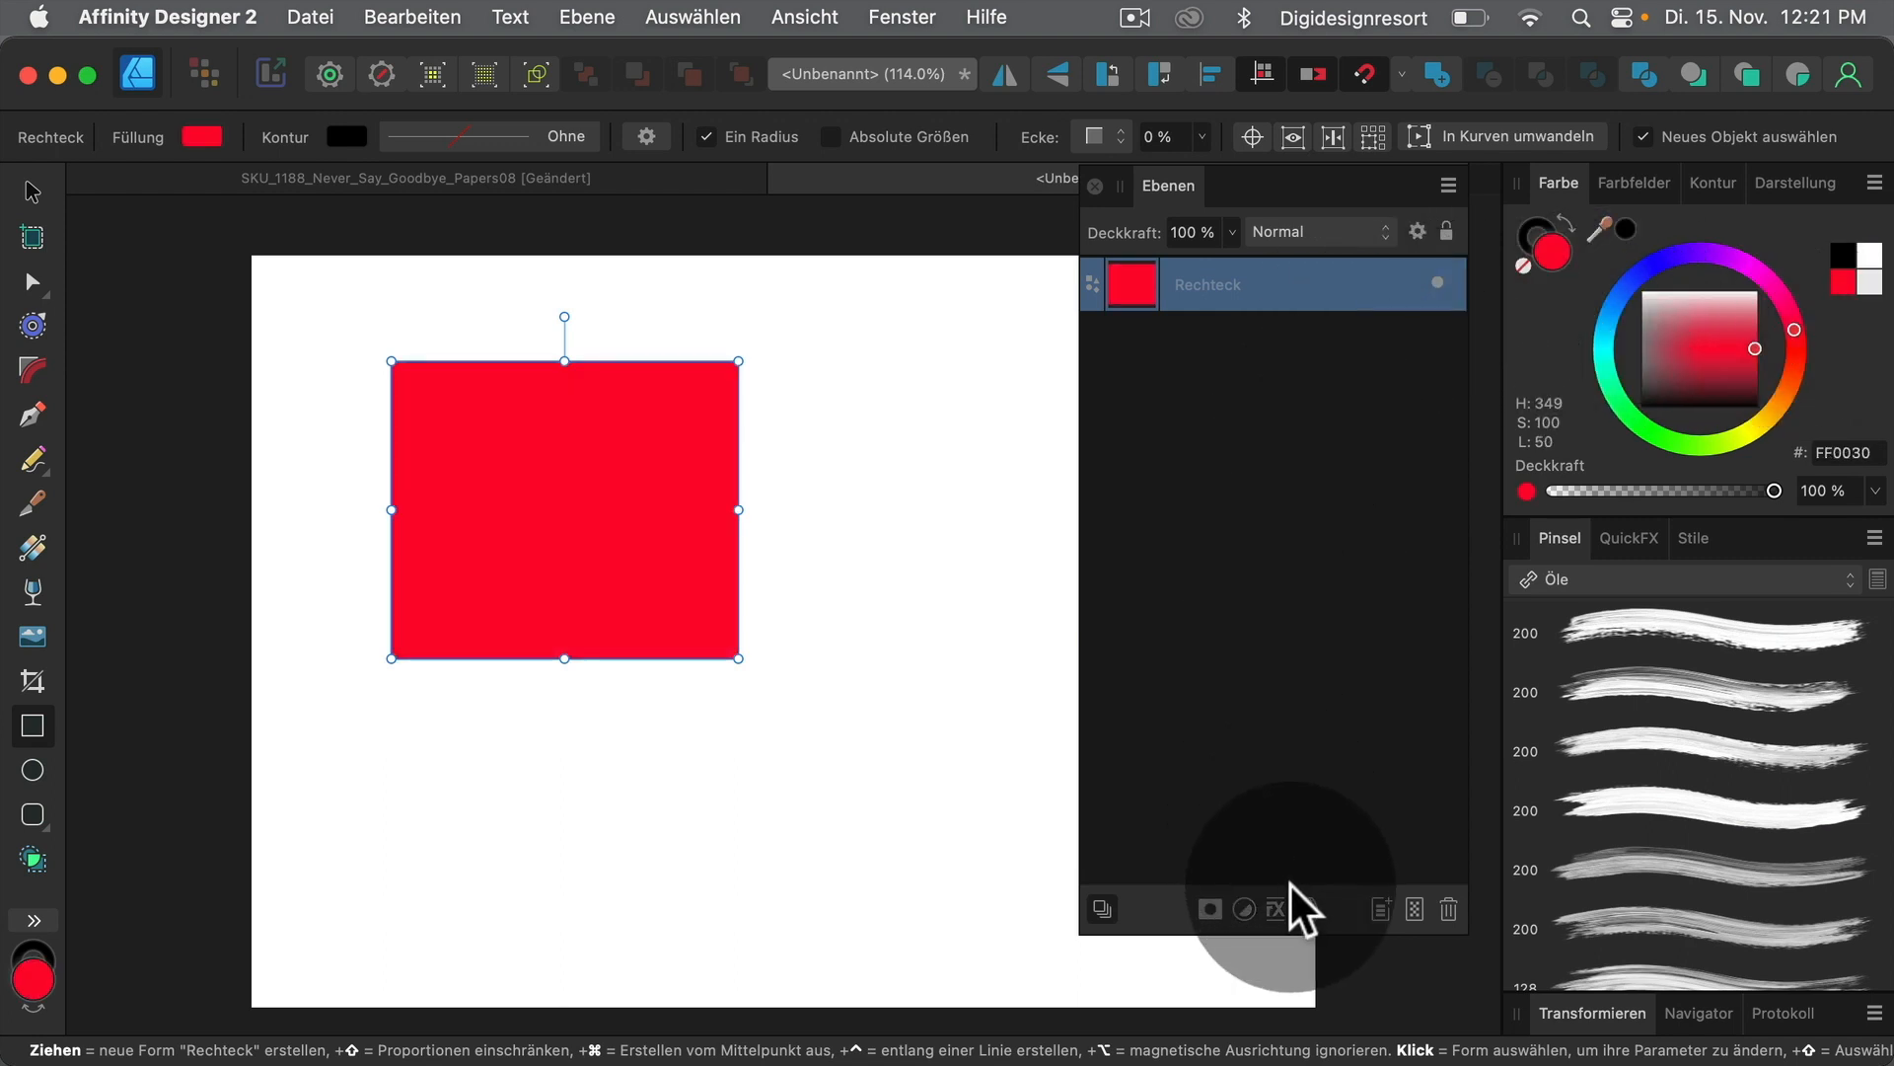
Enable a black Umrandung layer effect on the red rectangle with a radius of 43.4 px
left_click(1278, 909)
left_click(491, 265)
left_click_drag(990, 308, 1244, 321)
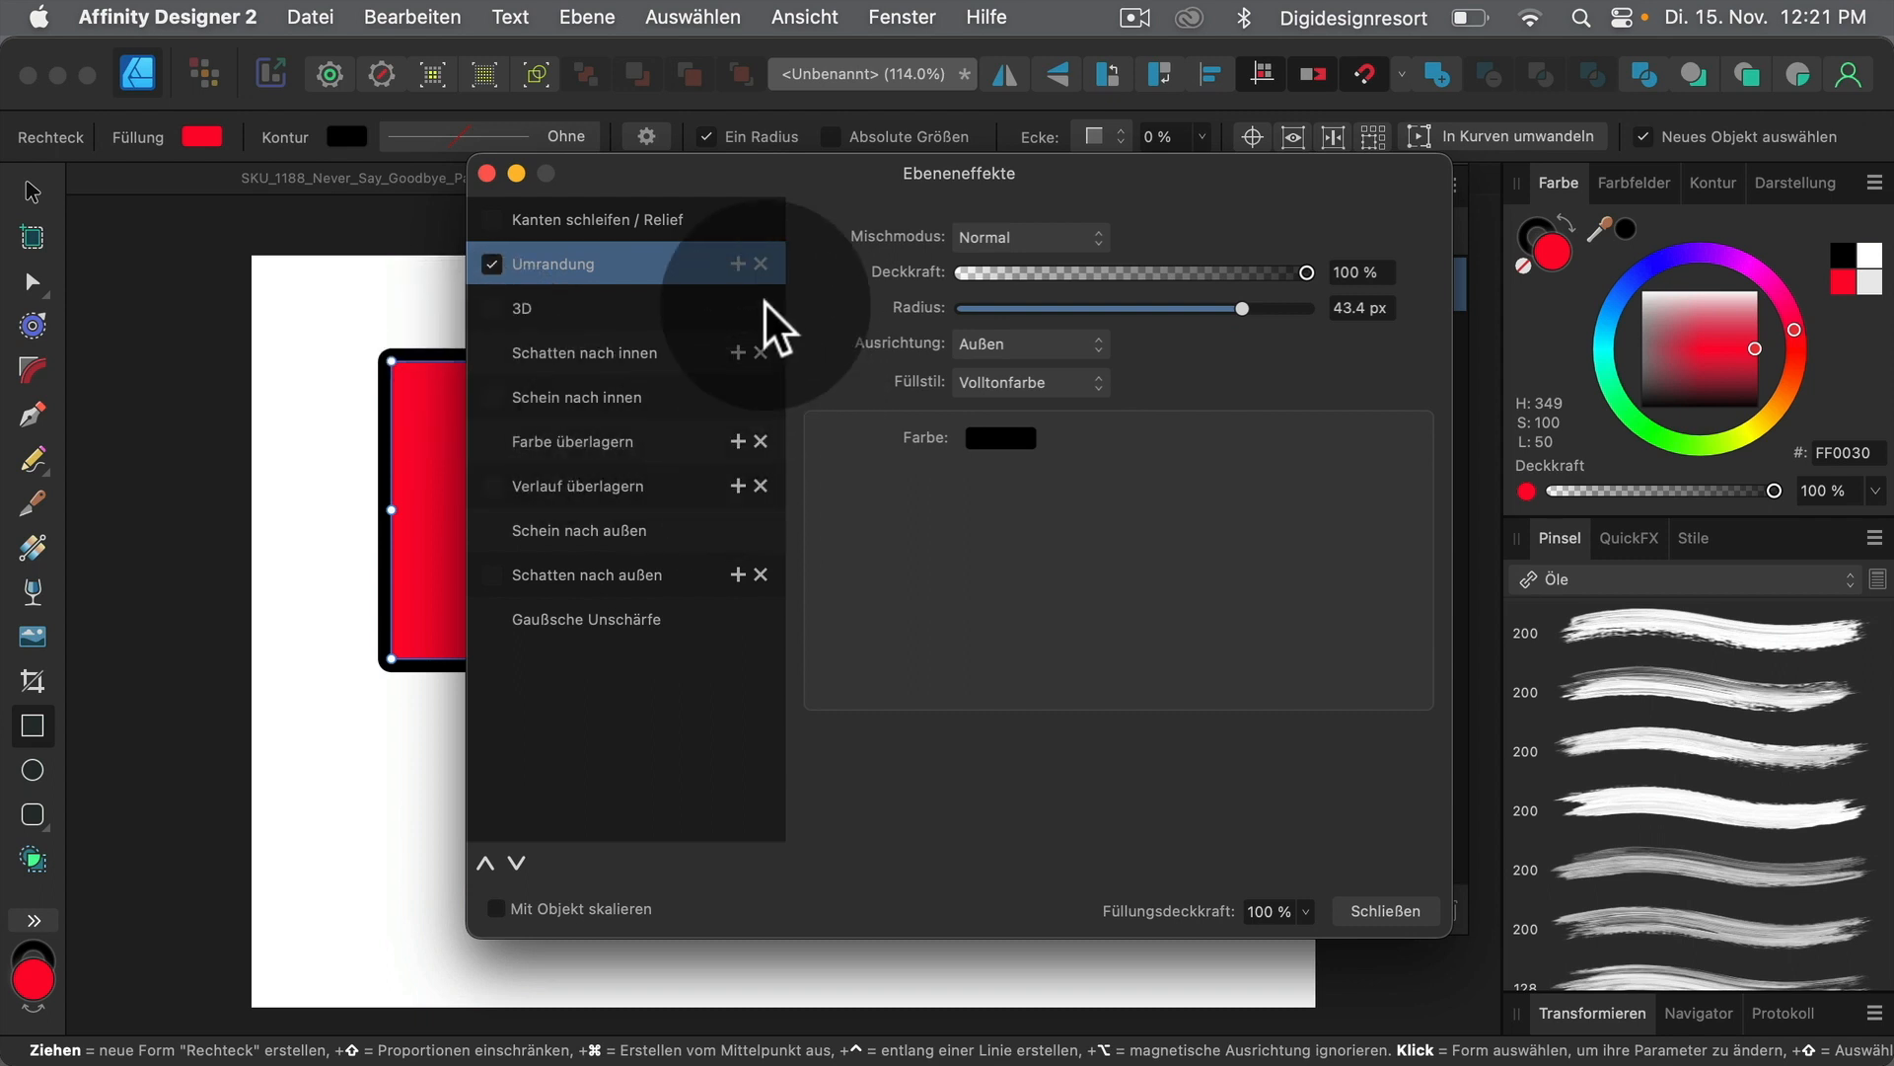
Add a second Umrandung effect to the rectangle in magenta D800FF with a 24 px radius, and deselect the rectangle
left_click(737, 264)
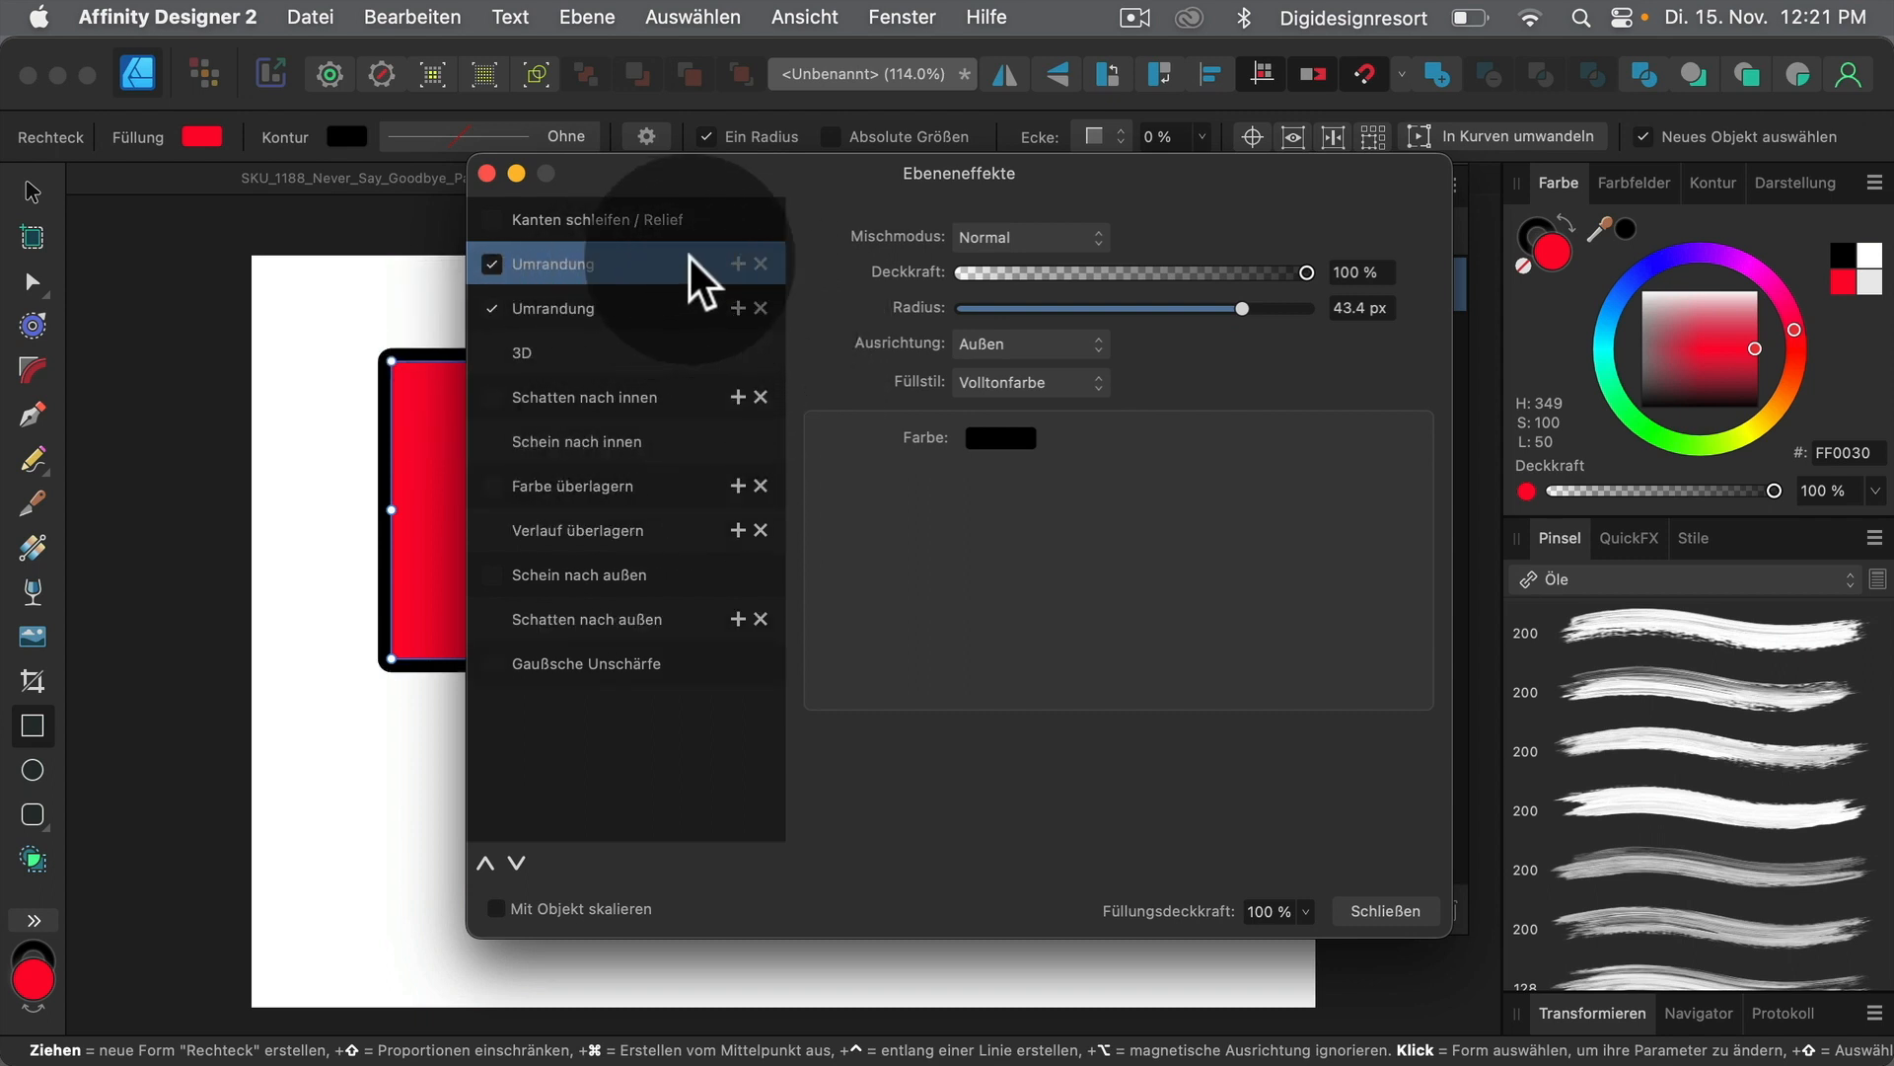
left_click(1001, 437)
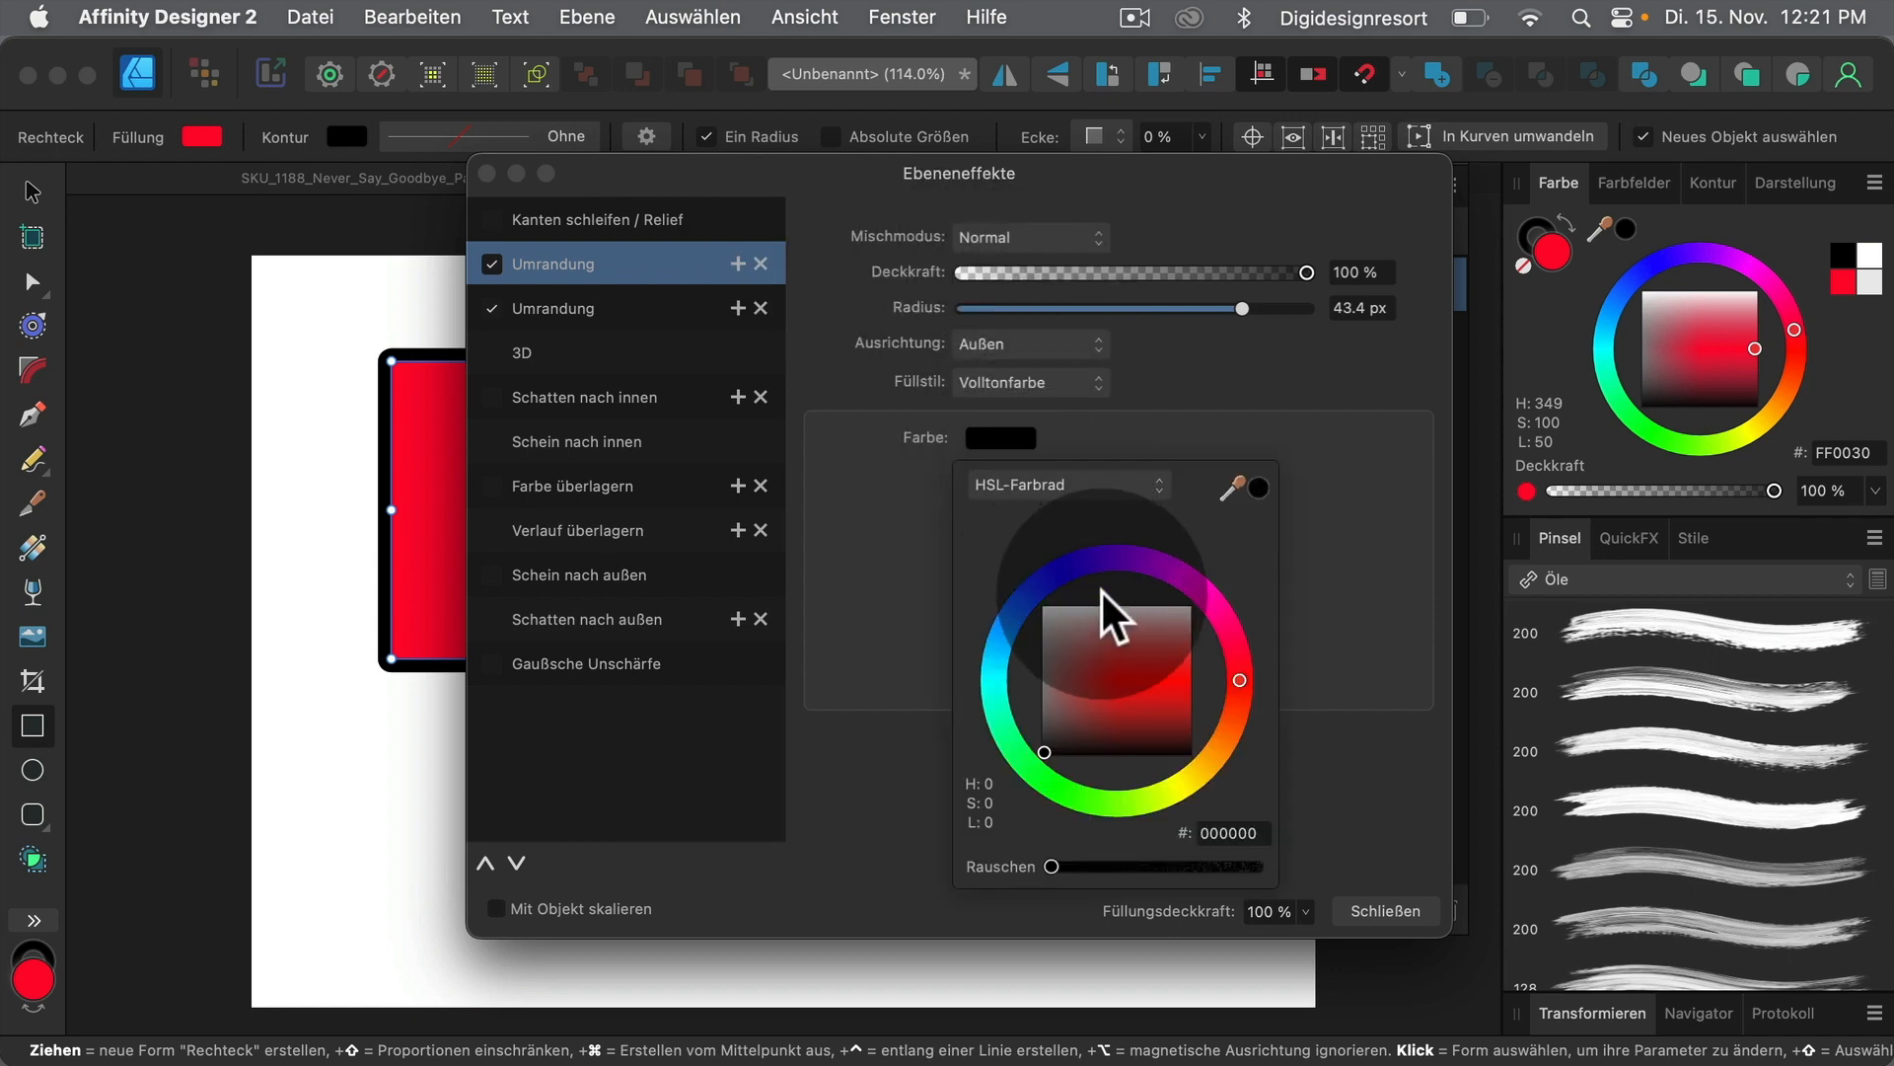
left_click(1160, 565)
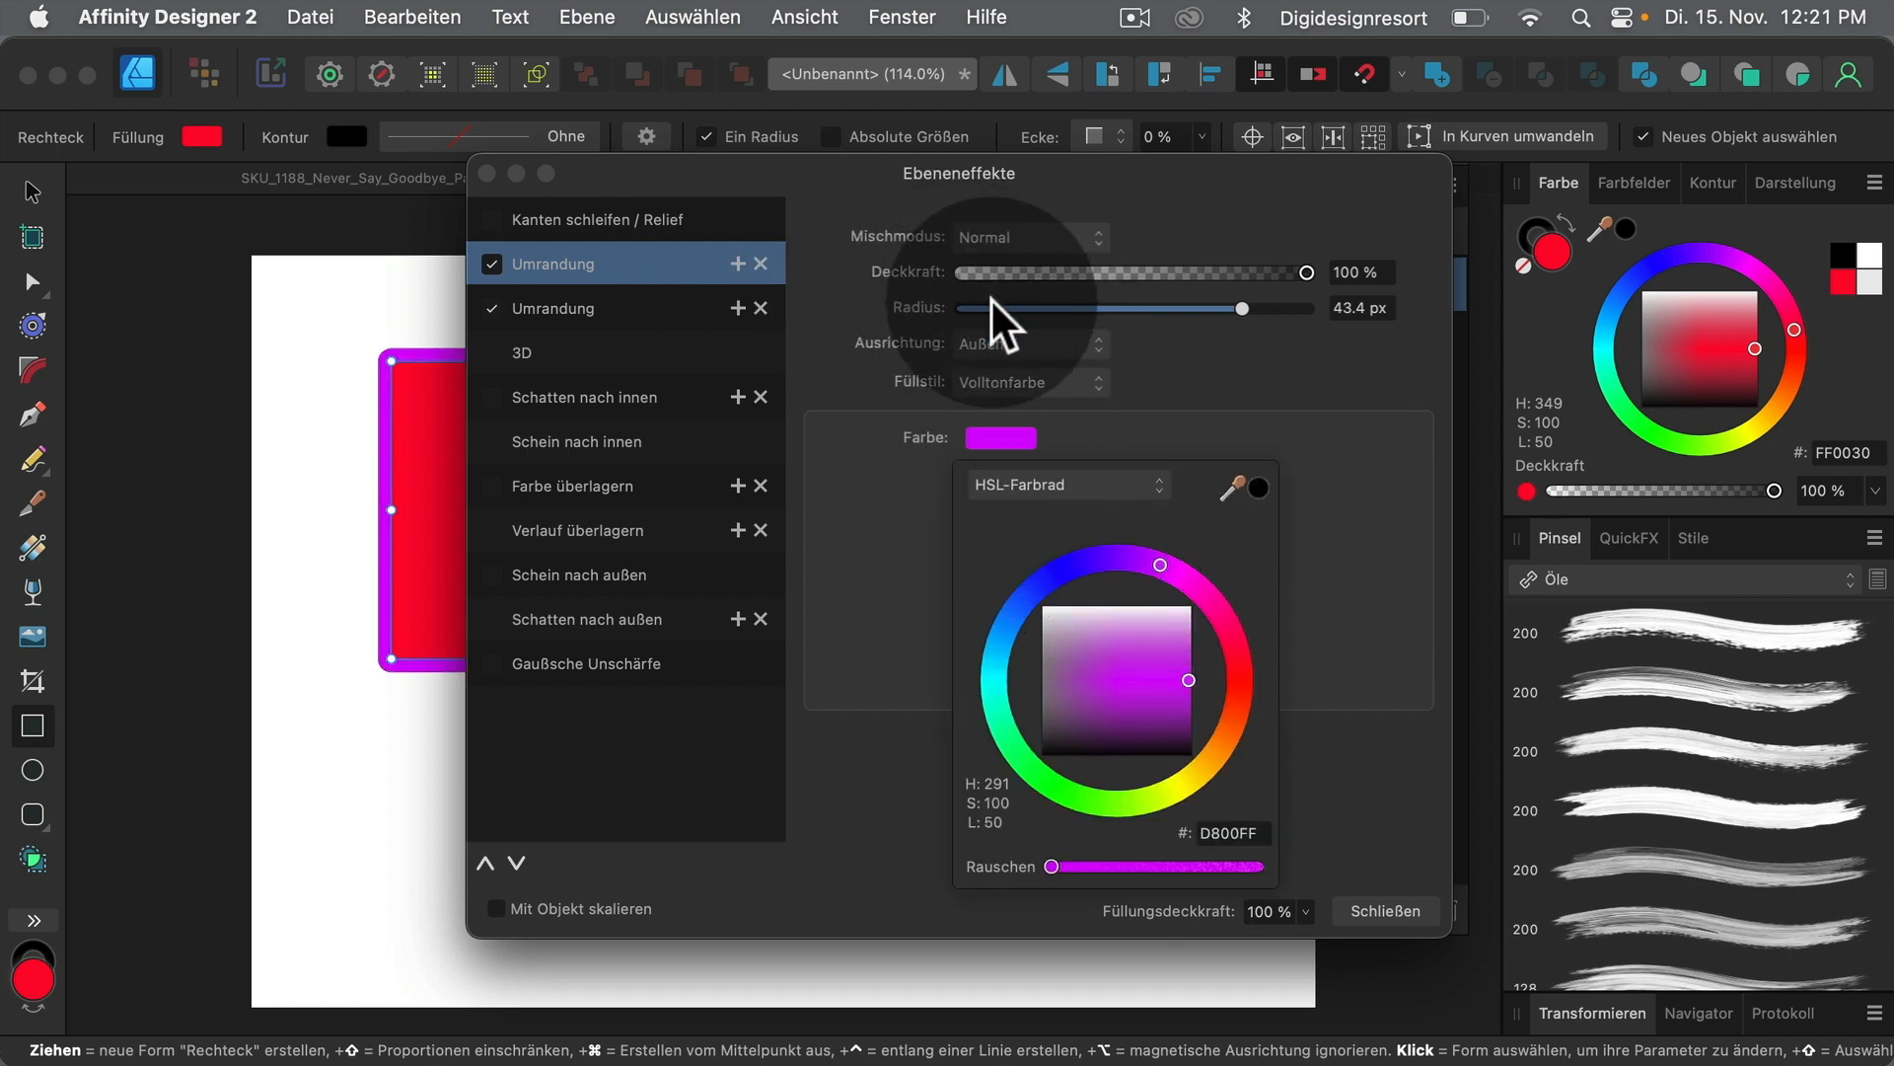
left_click_drag(1235, 313, 1167, 314)
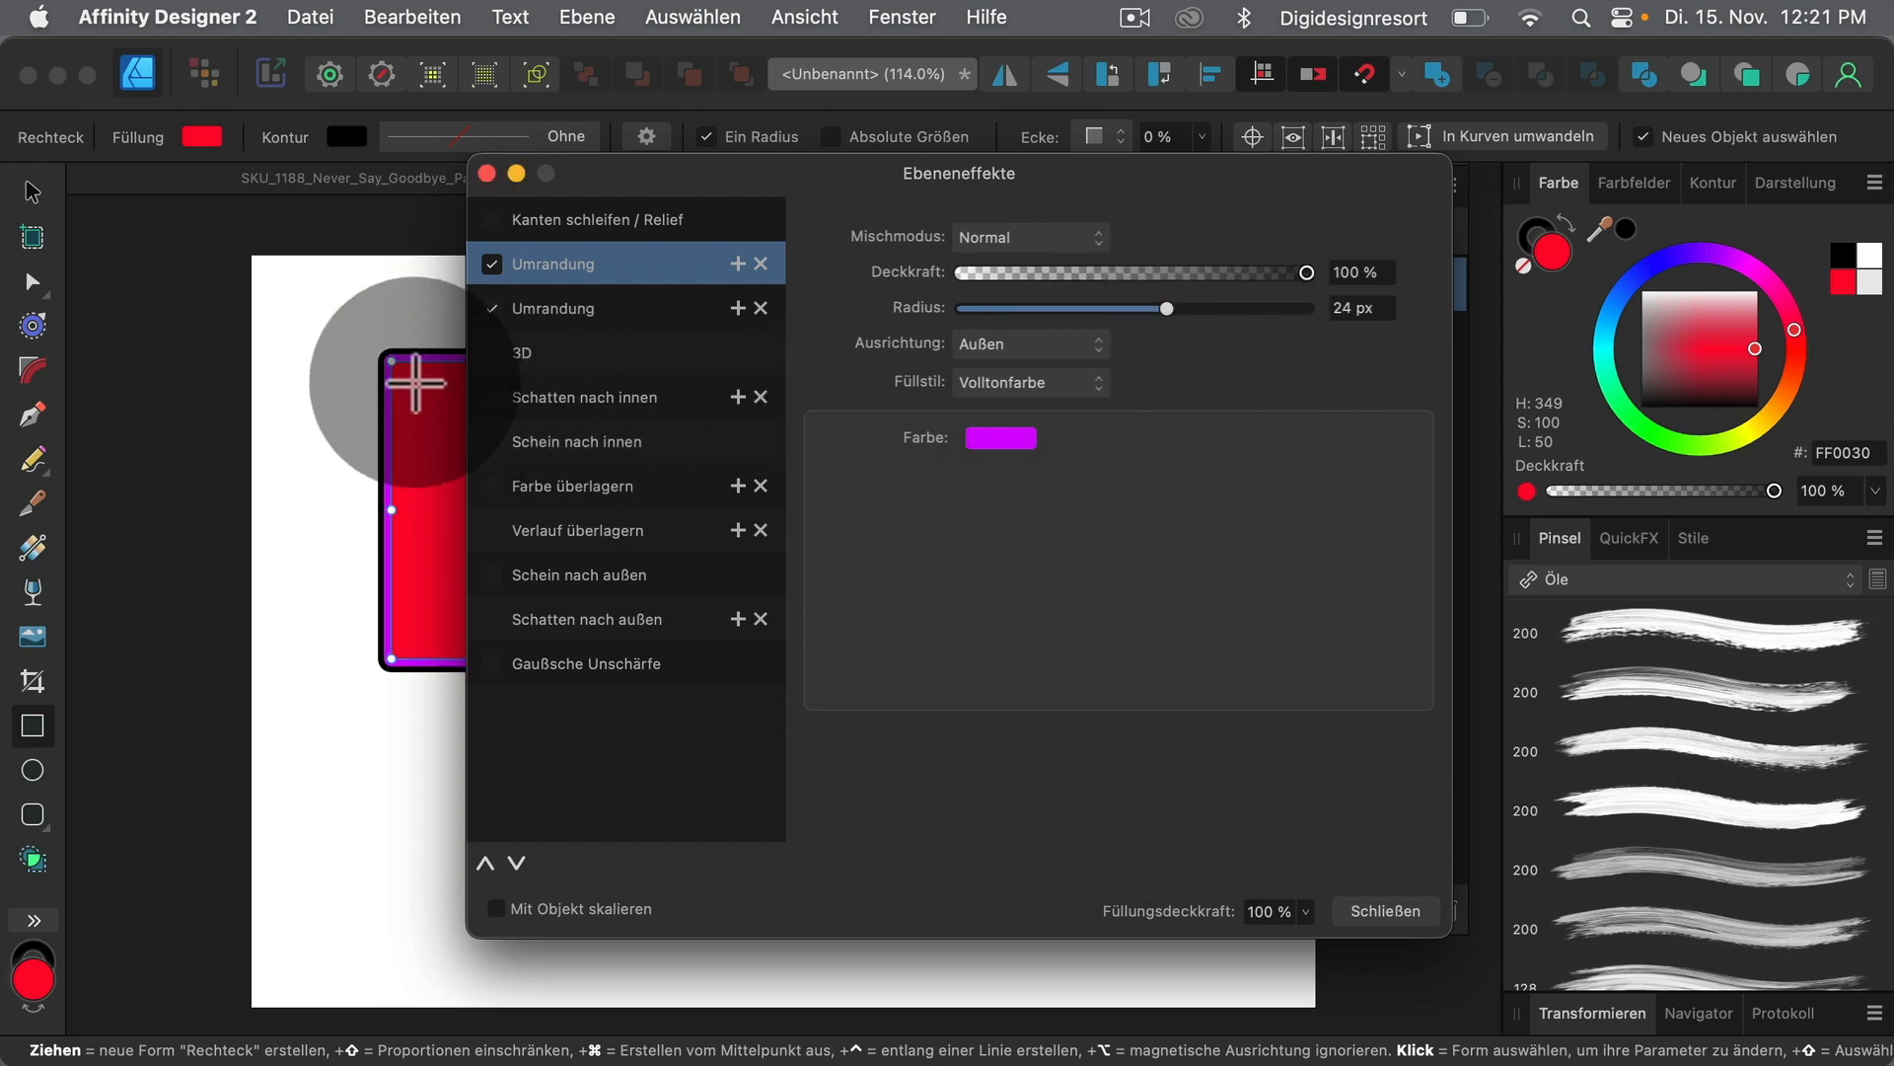
left_click(1385, 910)
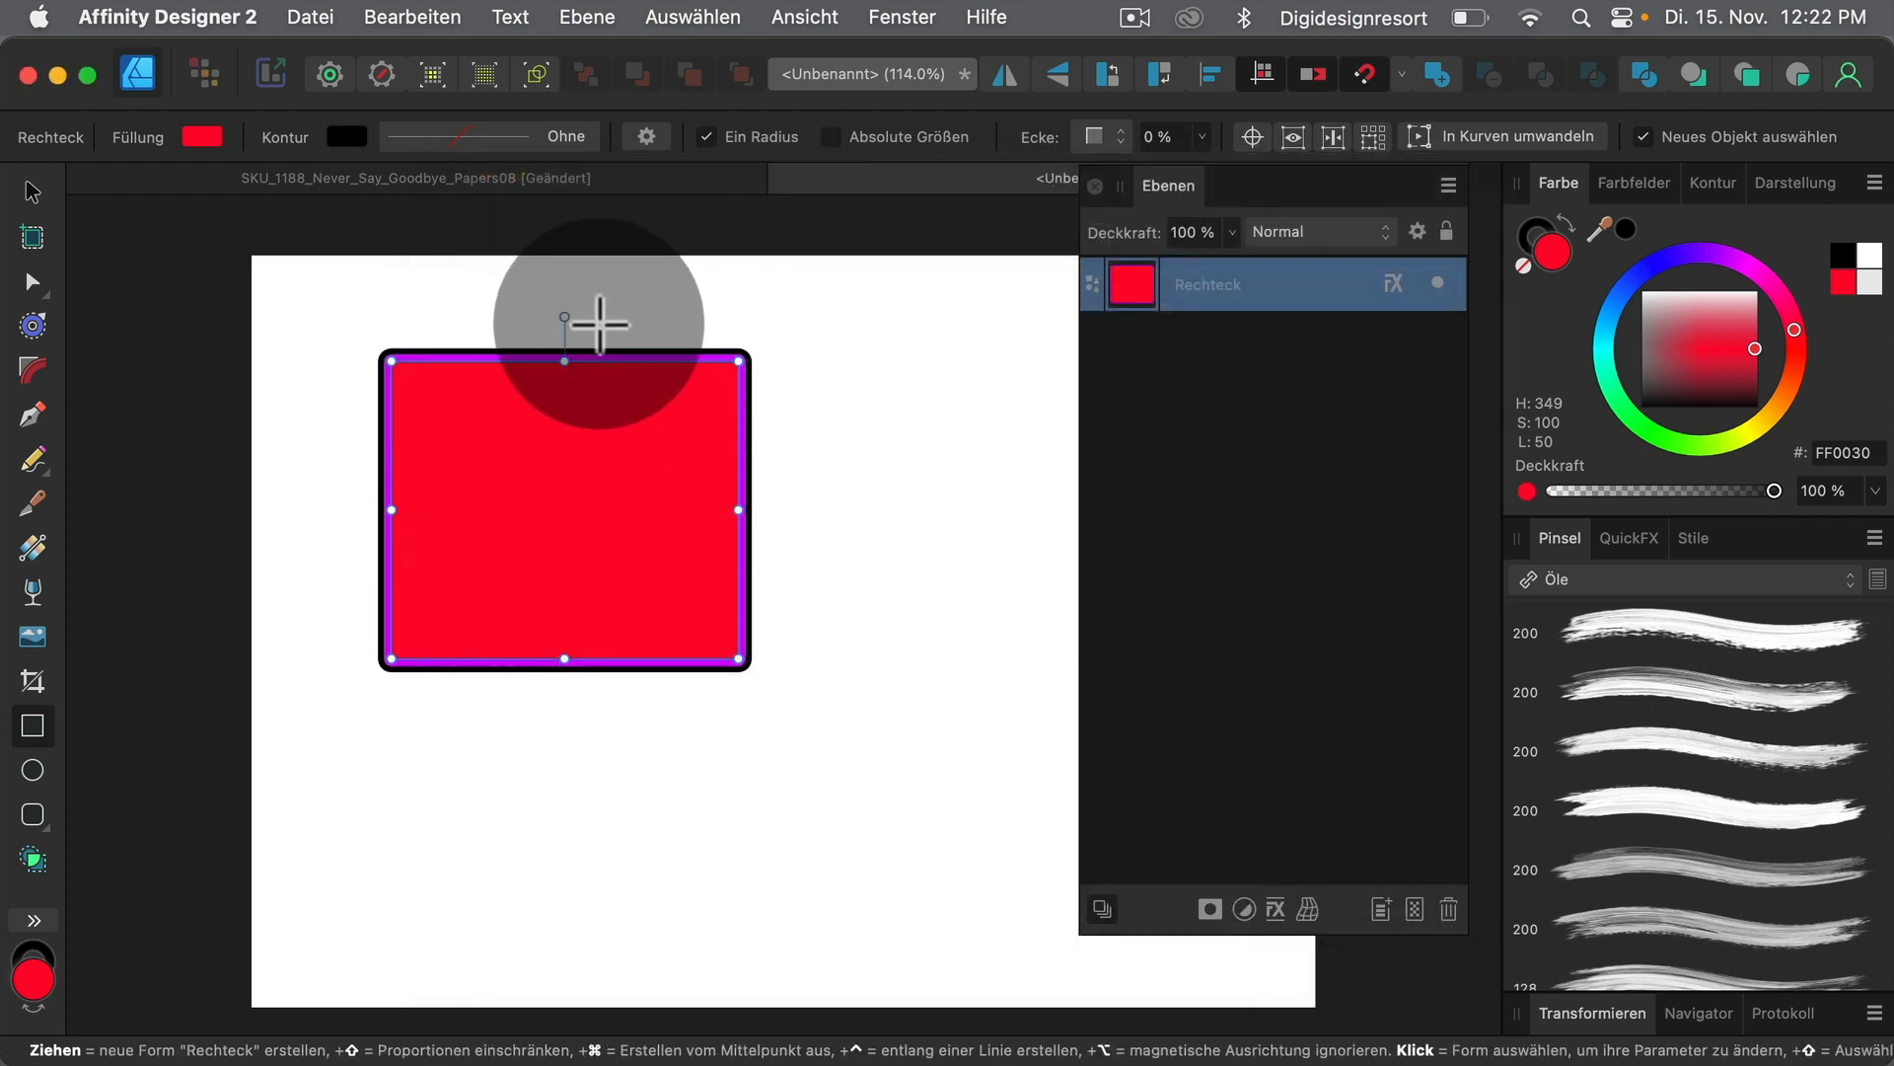
left_click(35, 194)
left_click(808, 438)
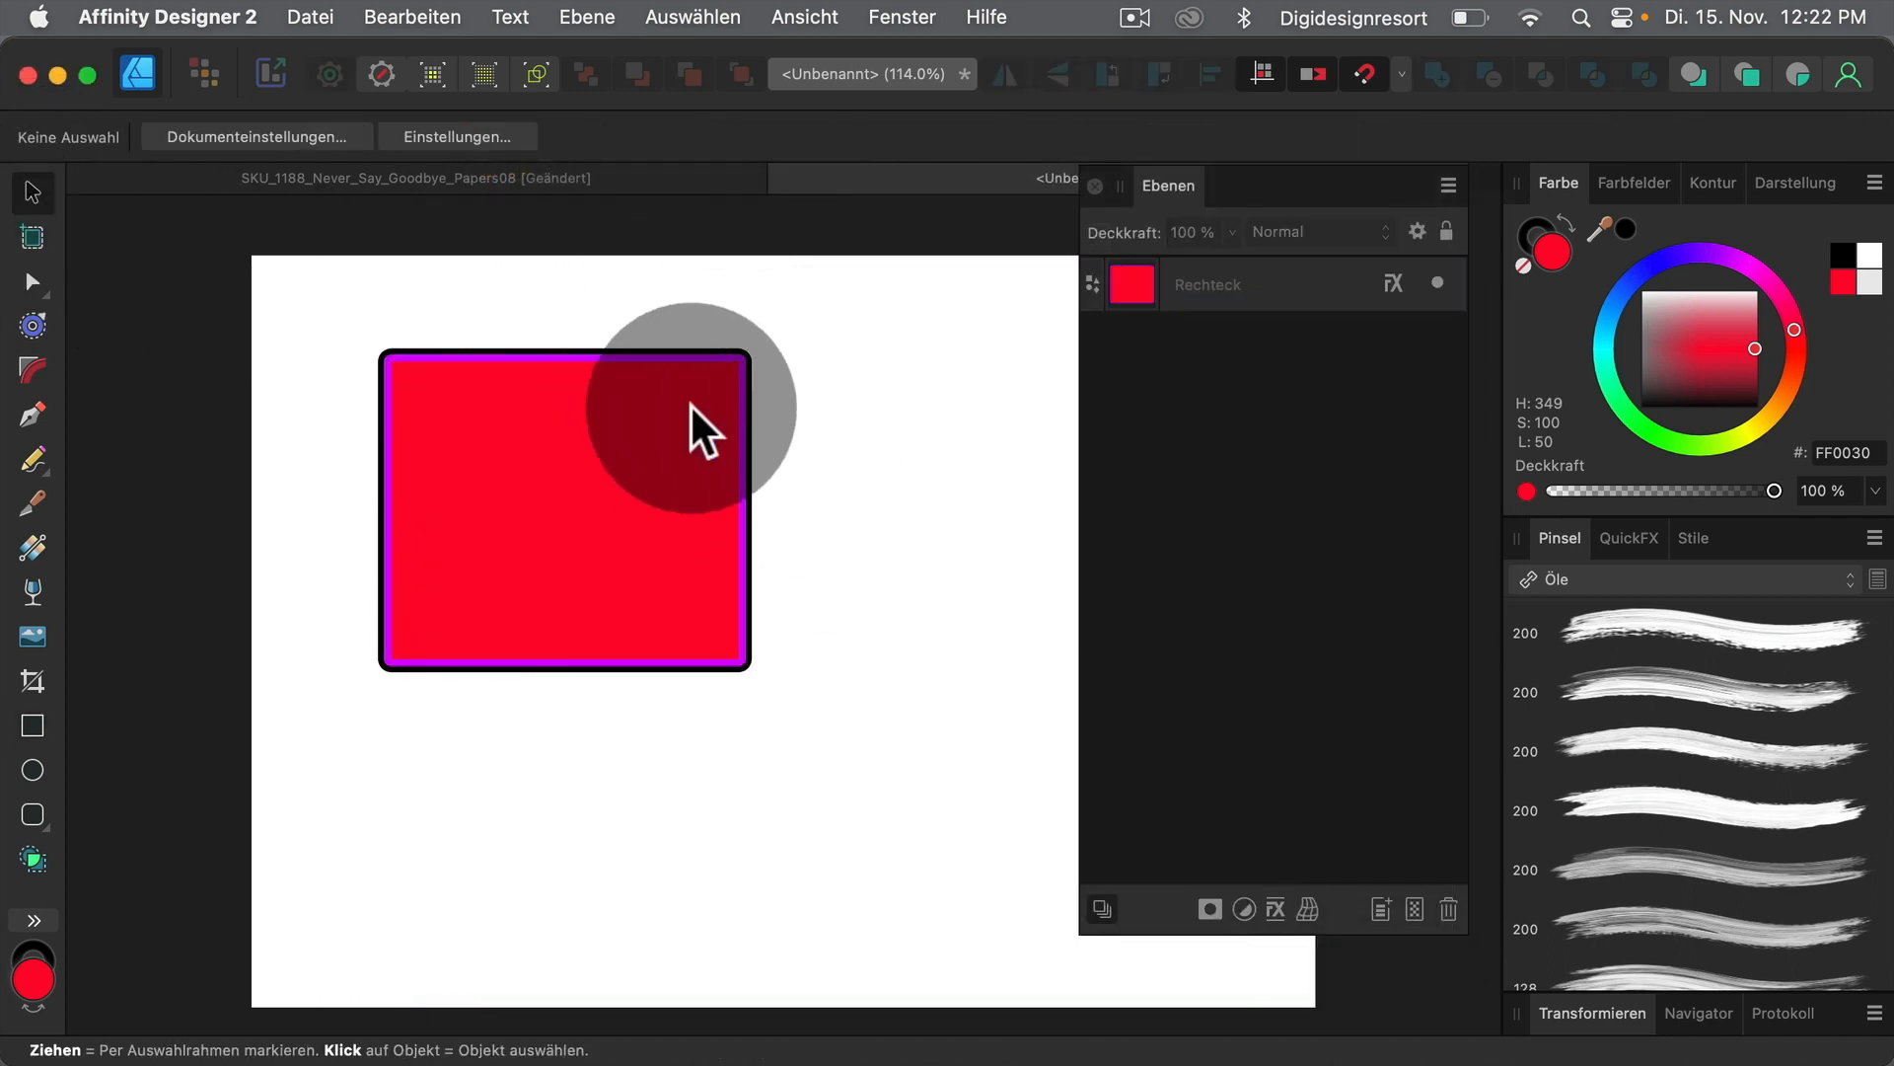
Turn off both Umrandung effects on the red rectangle
left_click(691, 414)
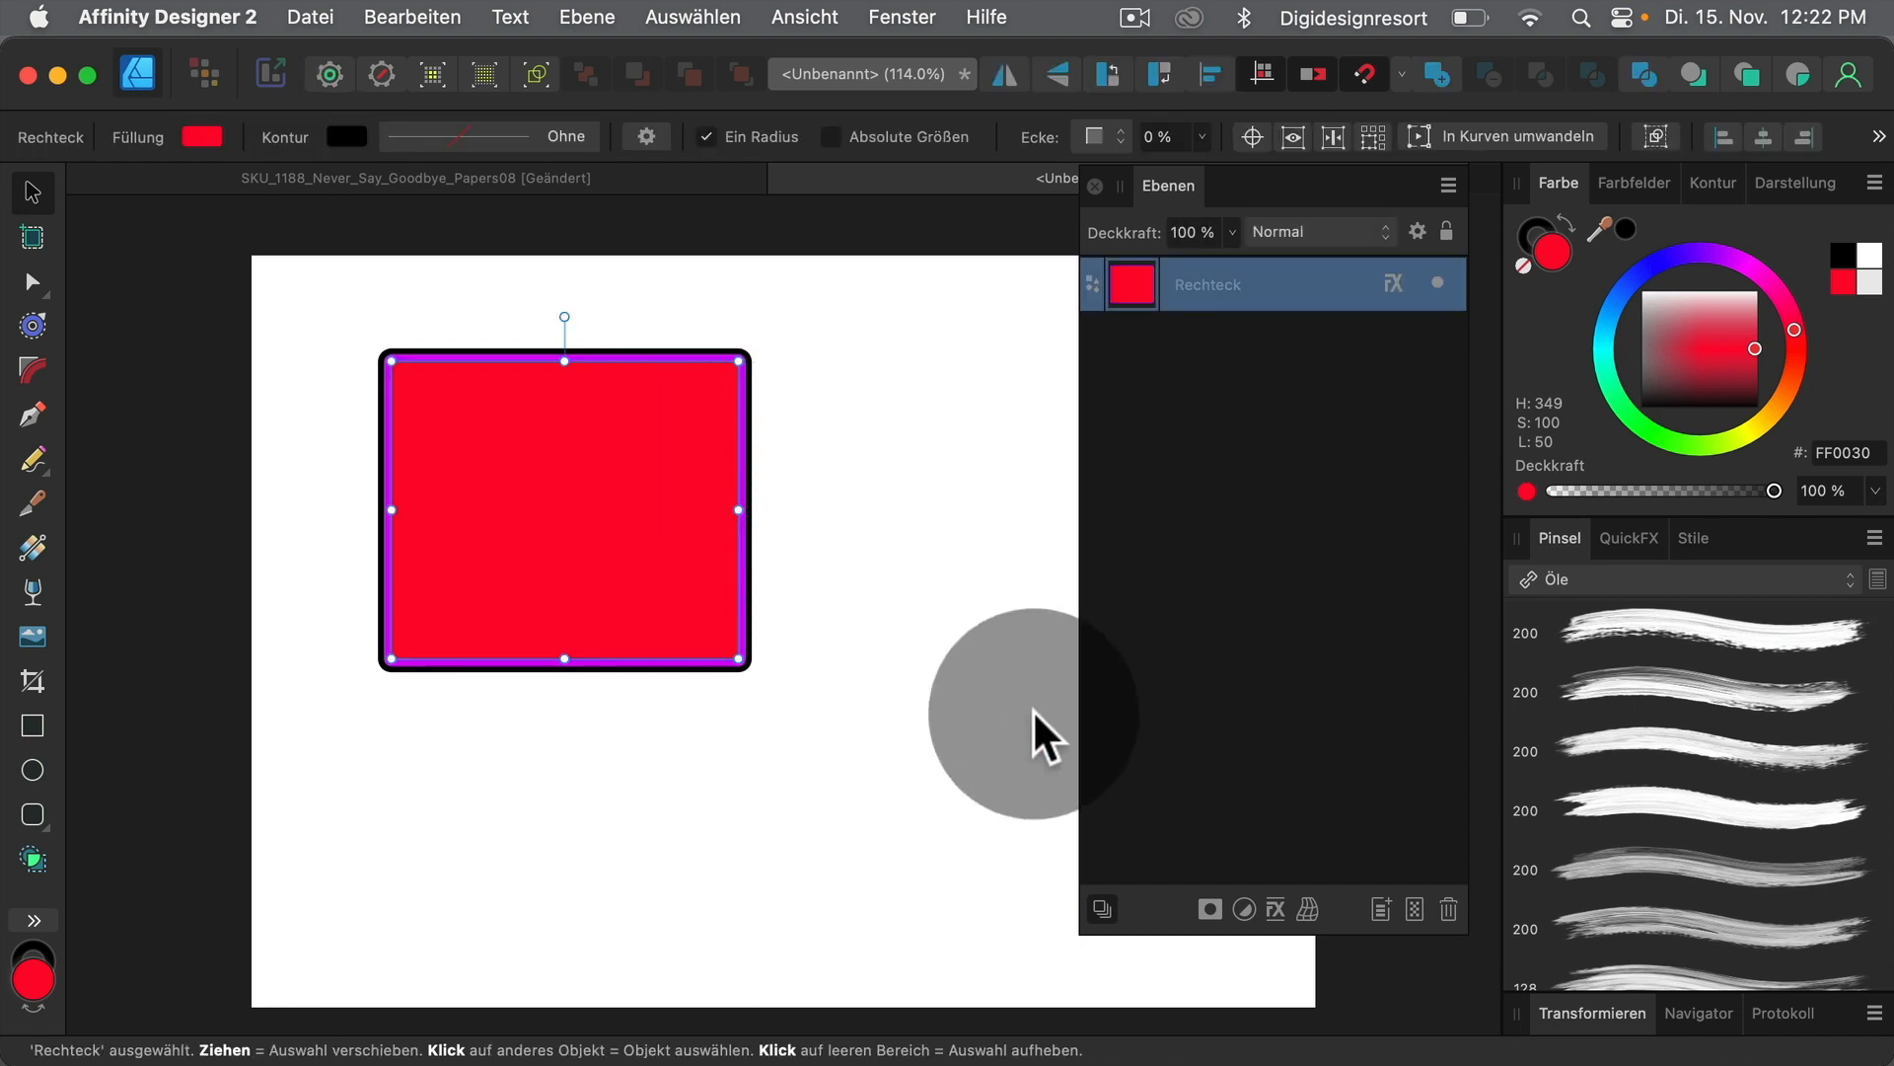
left_click(1275, 916)
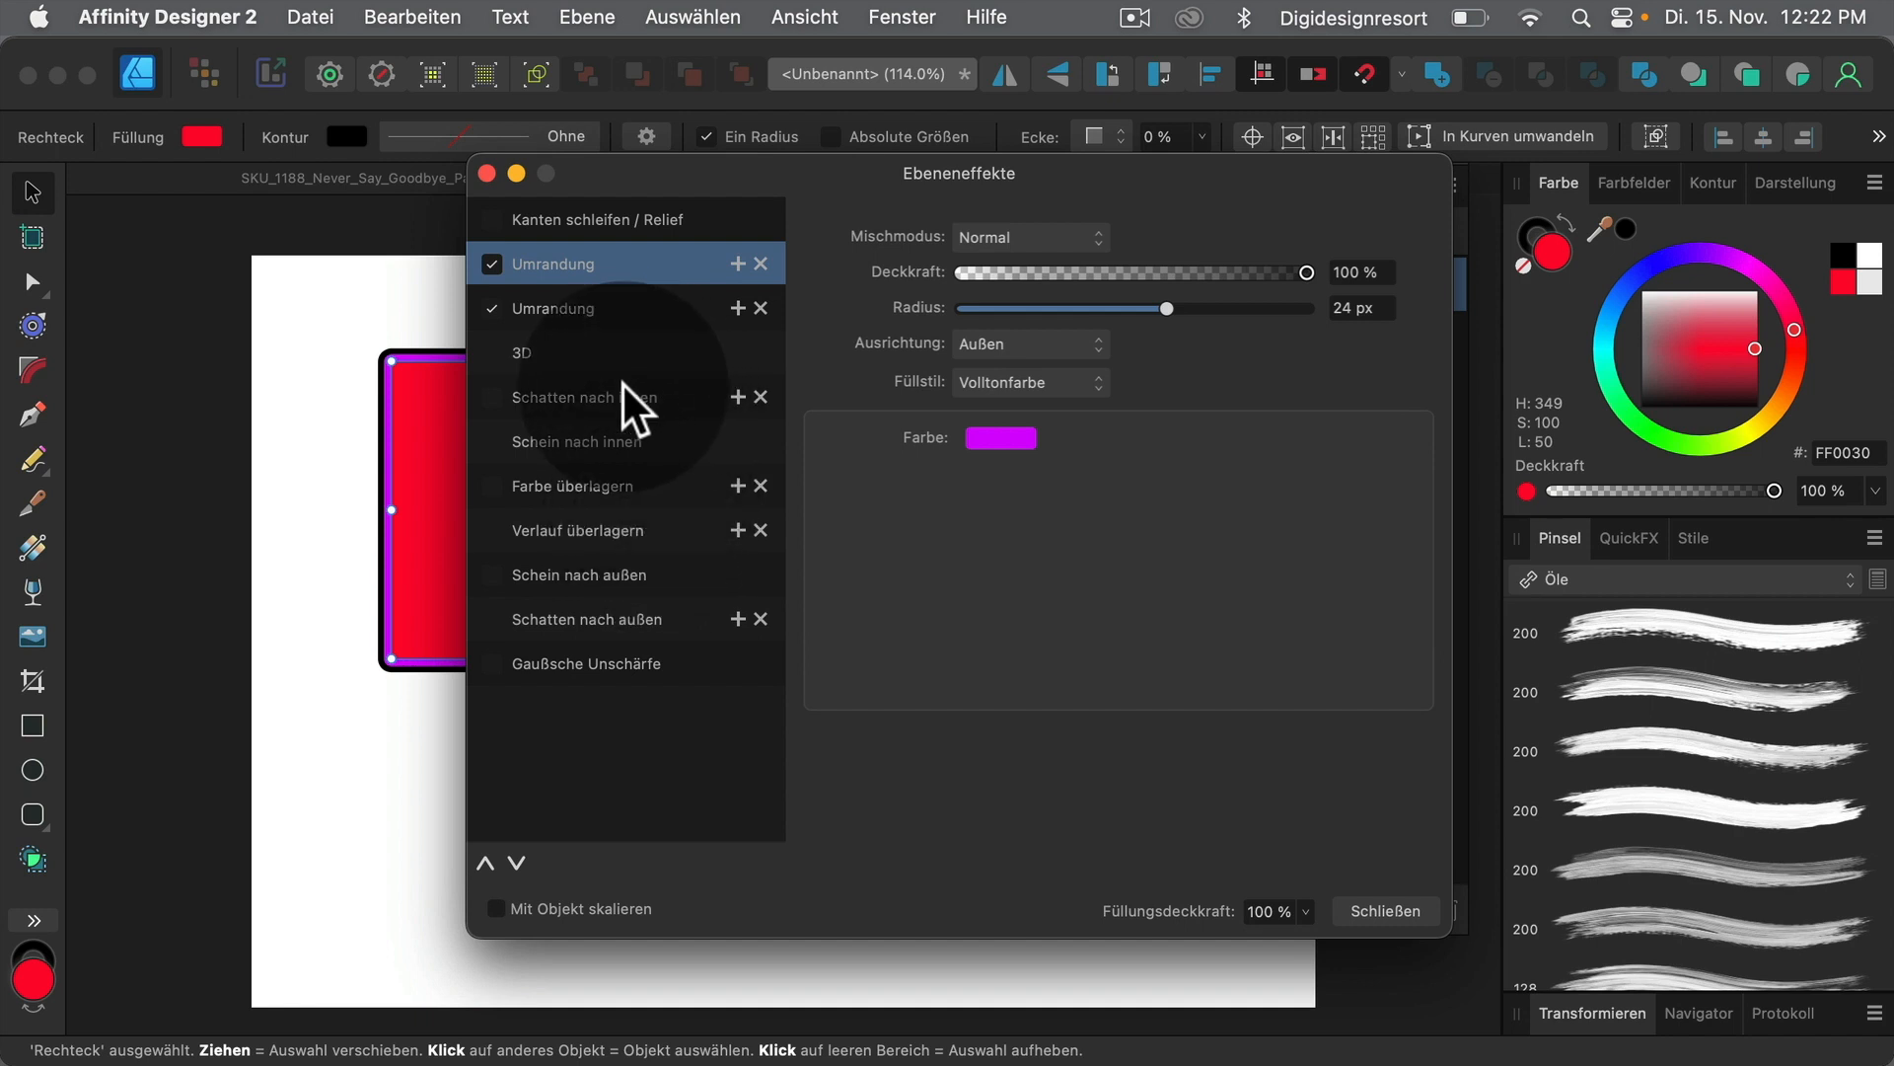
left_click(491, 265)
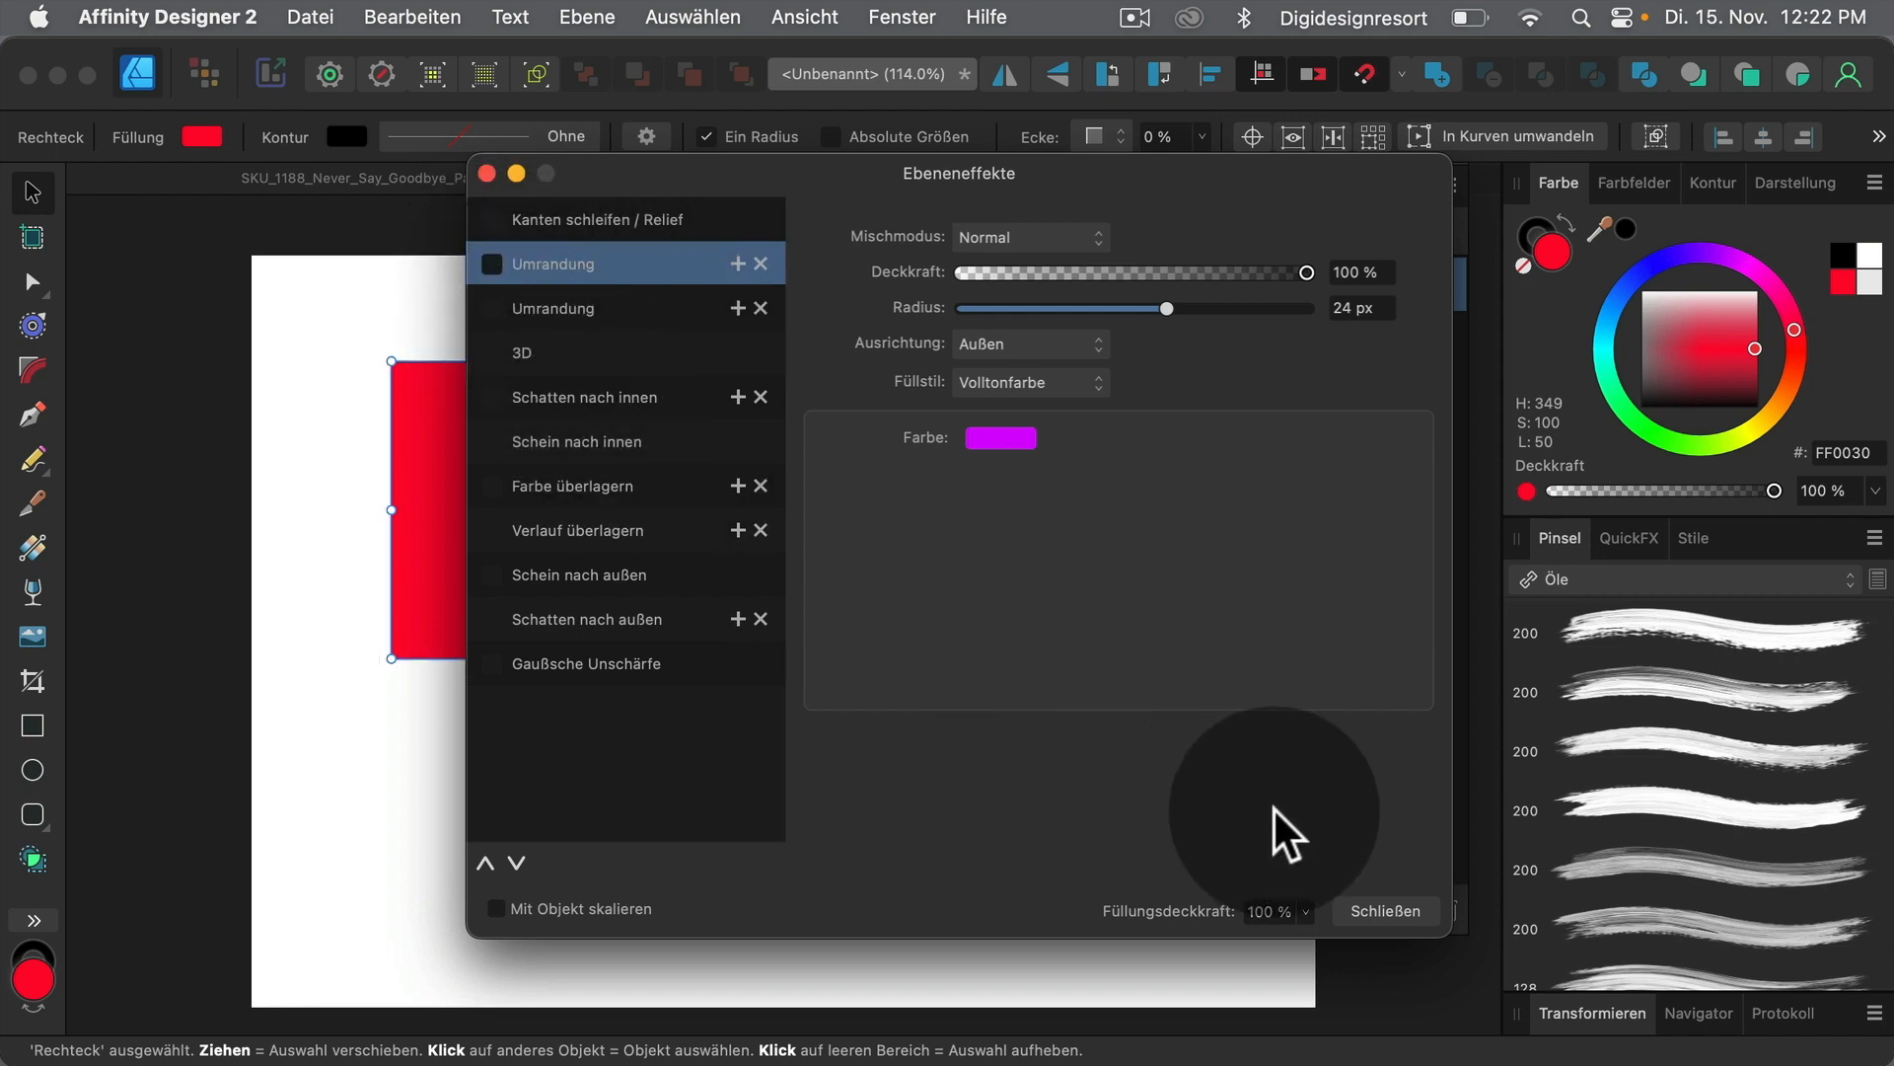
left_click(1391, 911)
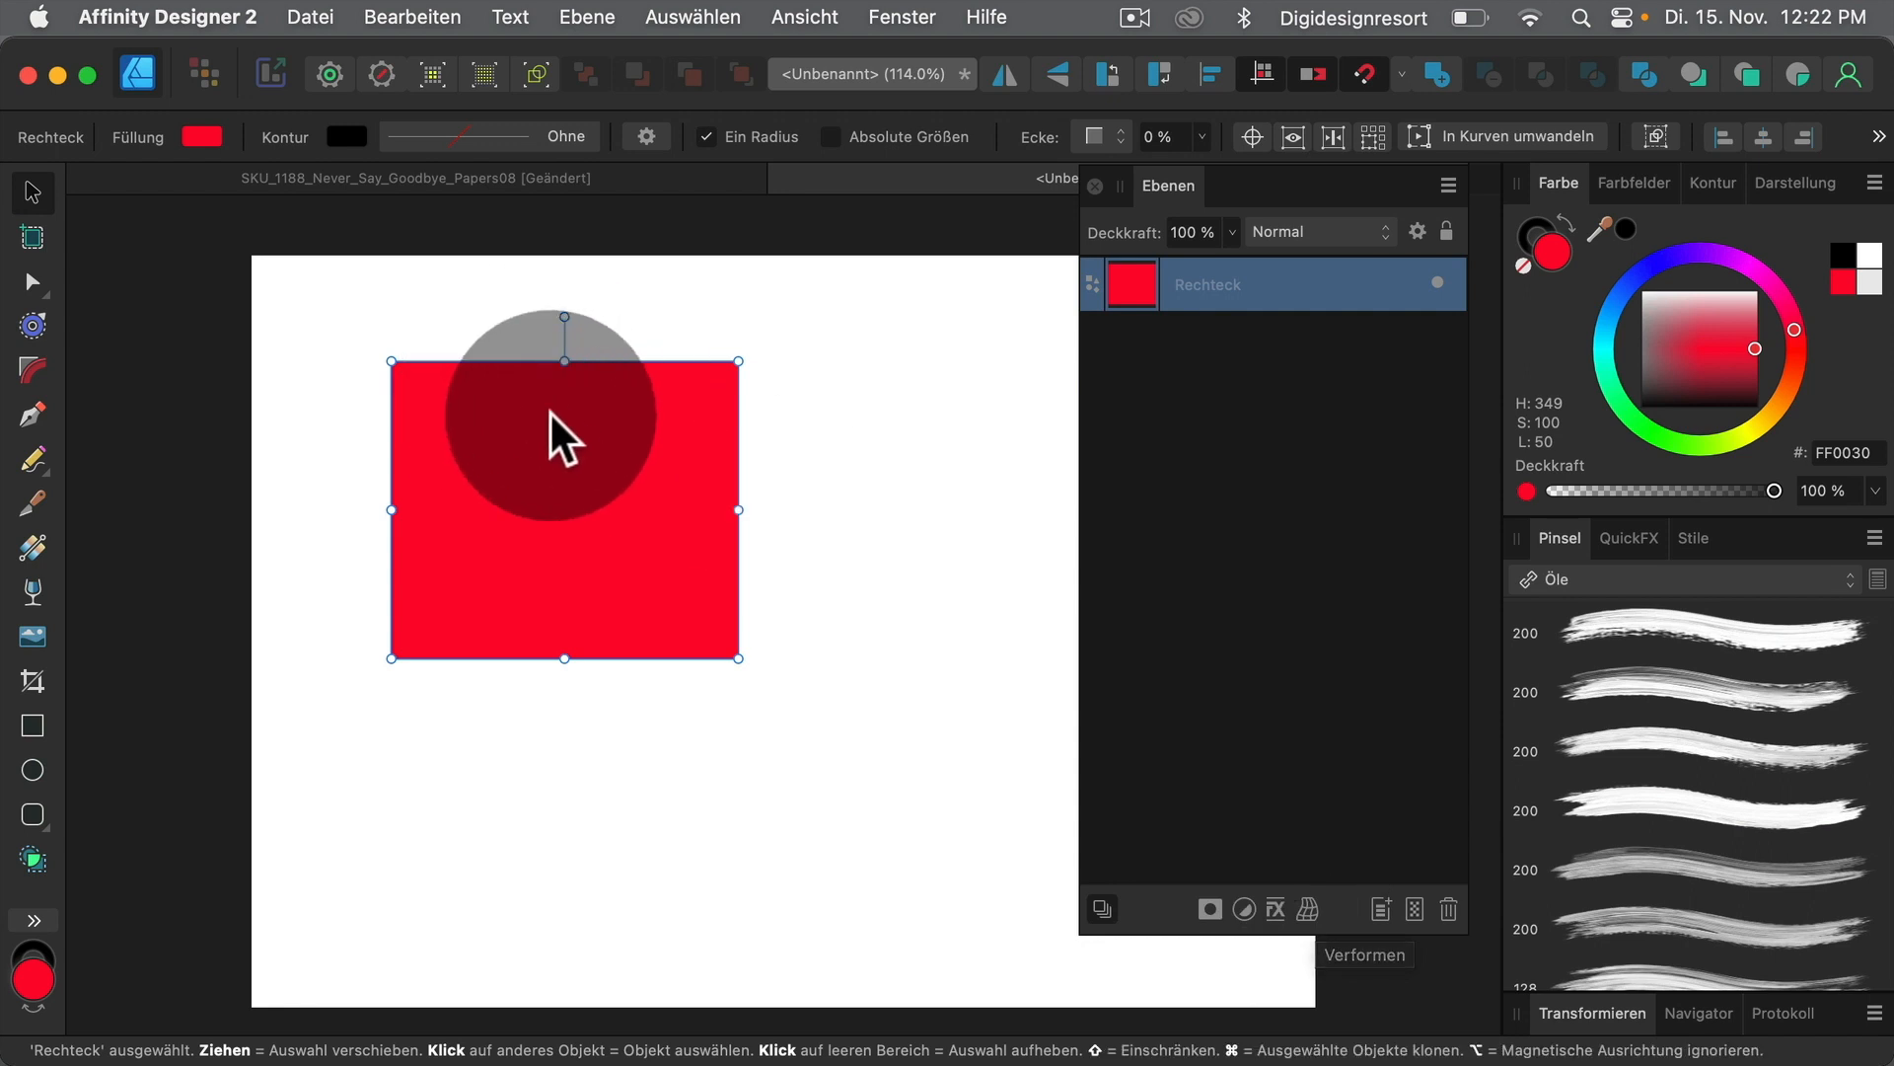
Apply a Gitter warp to the red rectangle
left_click(1308, 908)
left_click(1357, 927)
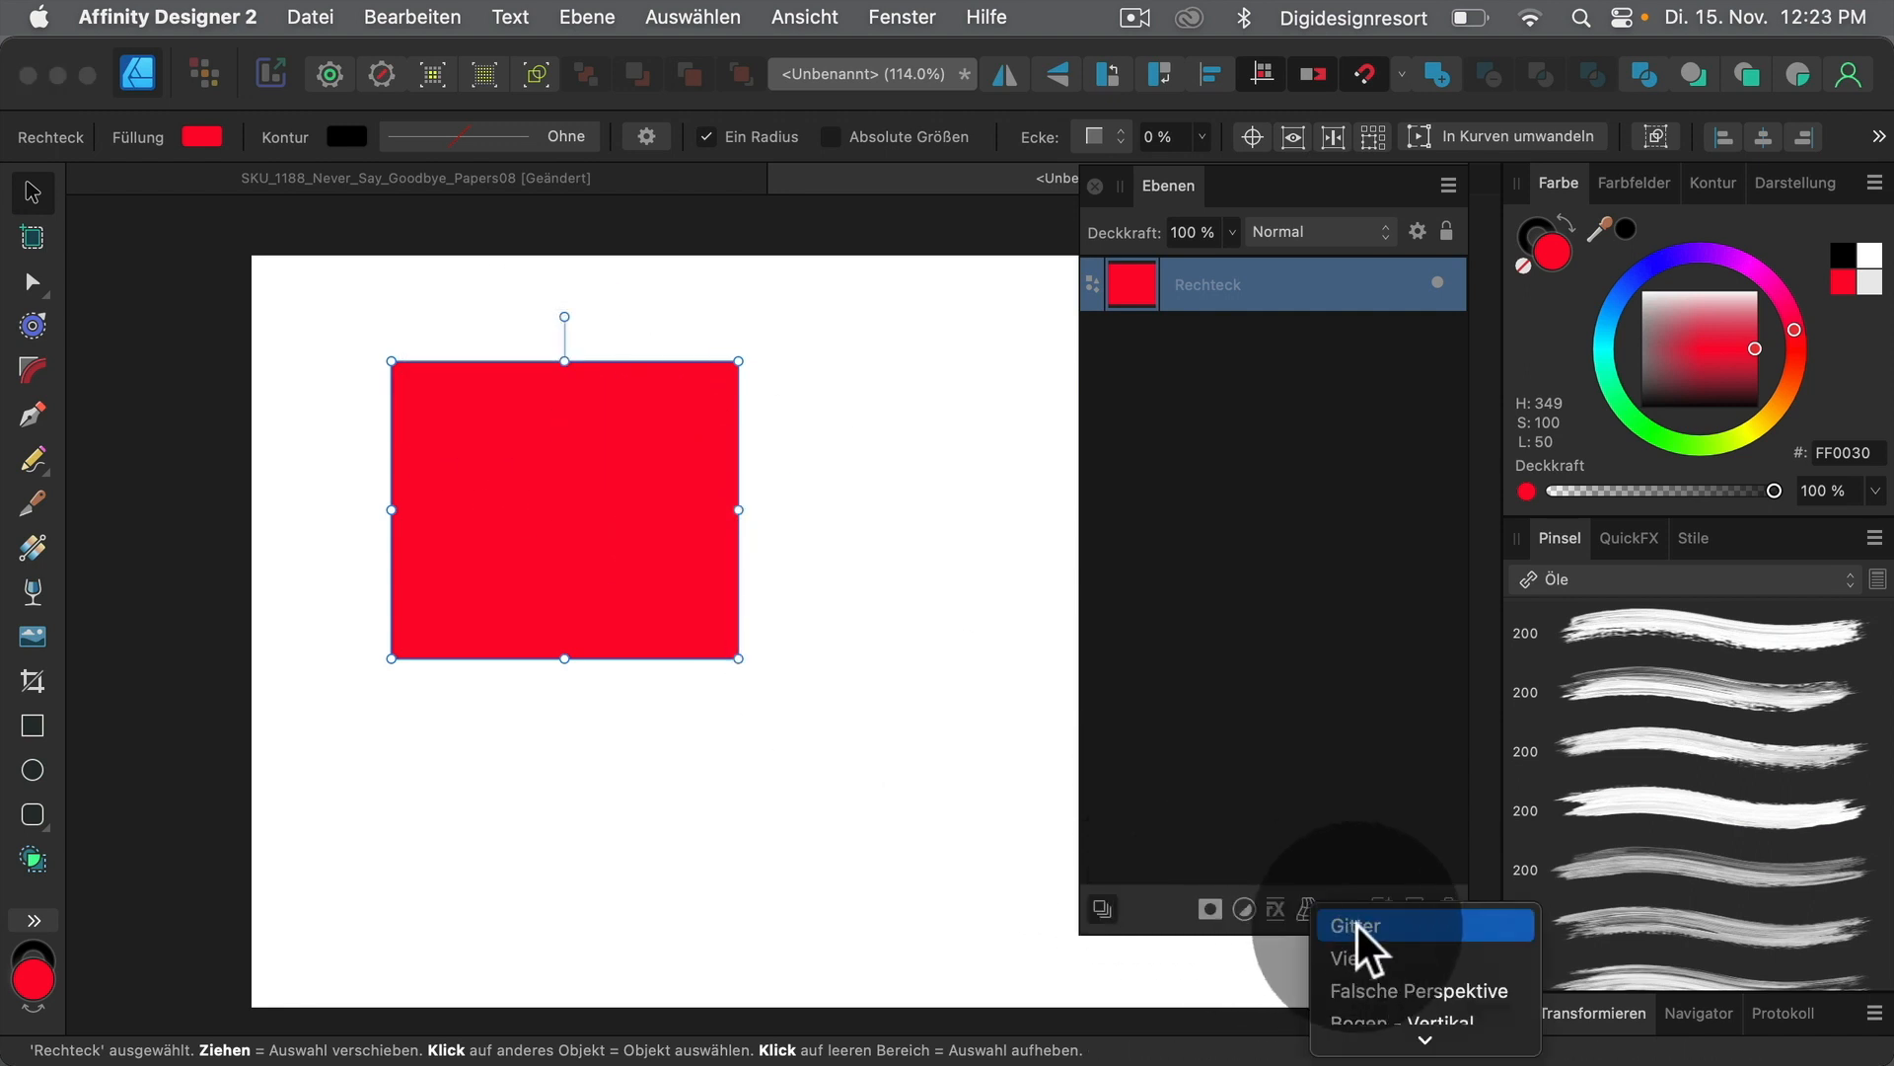
mouse_move(1401, 1044)
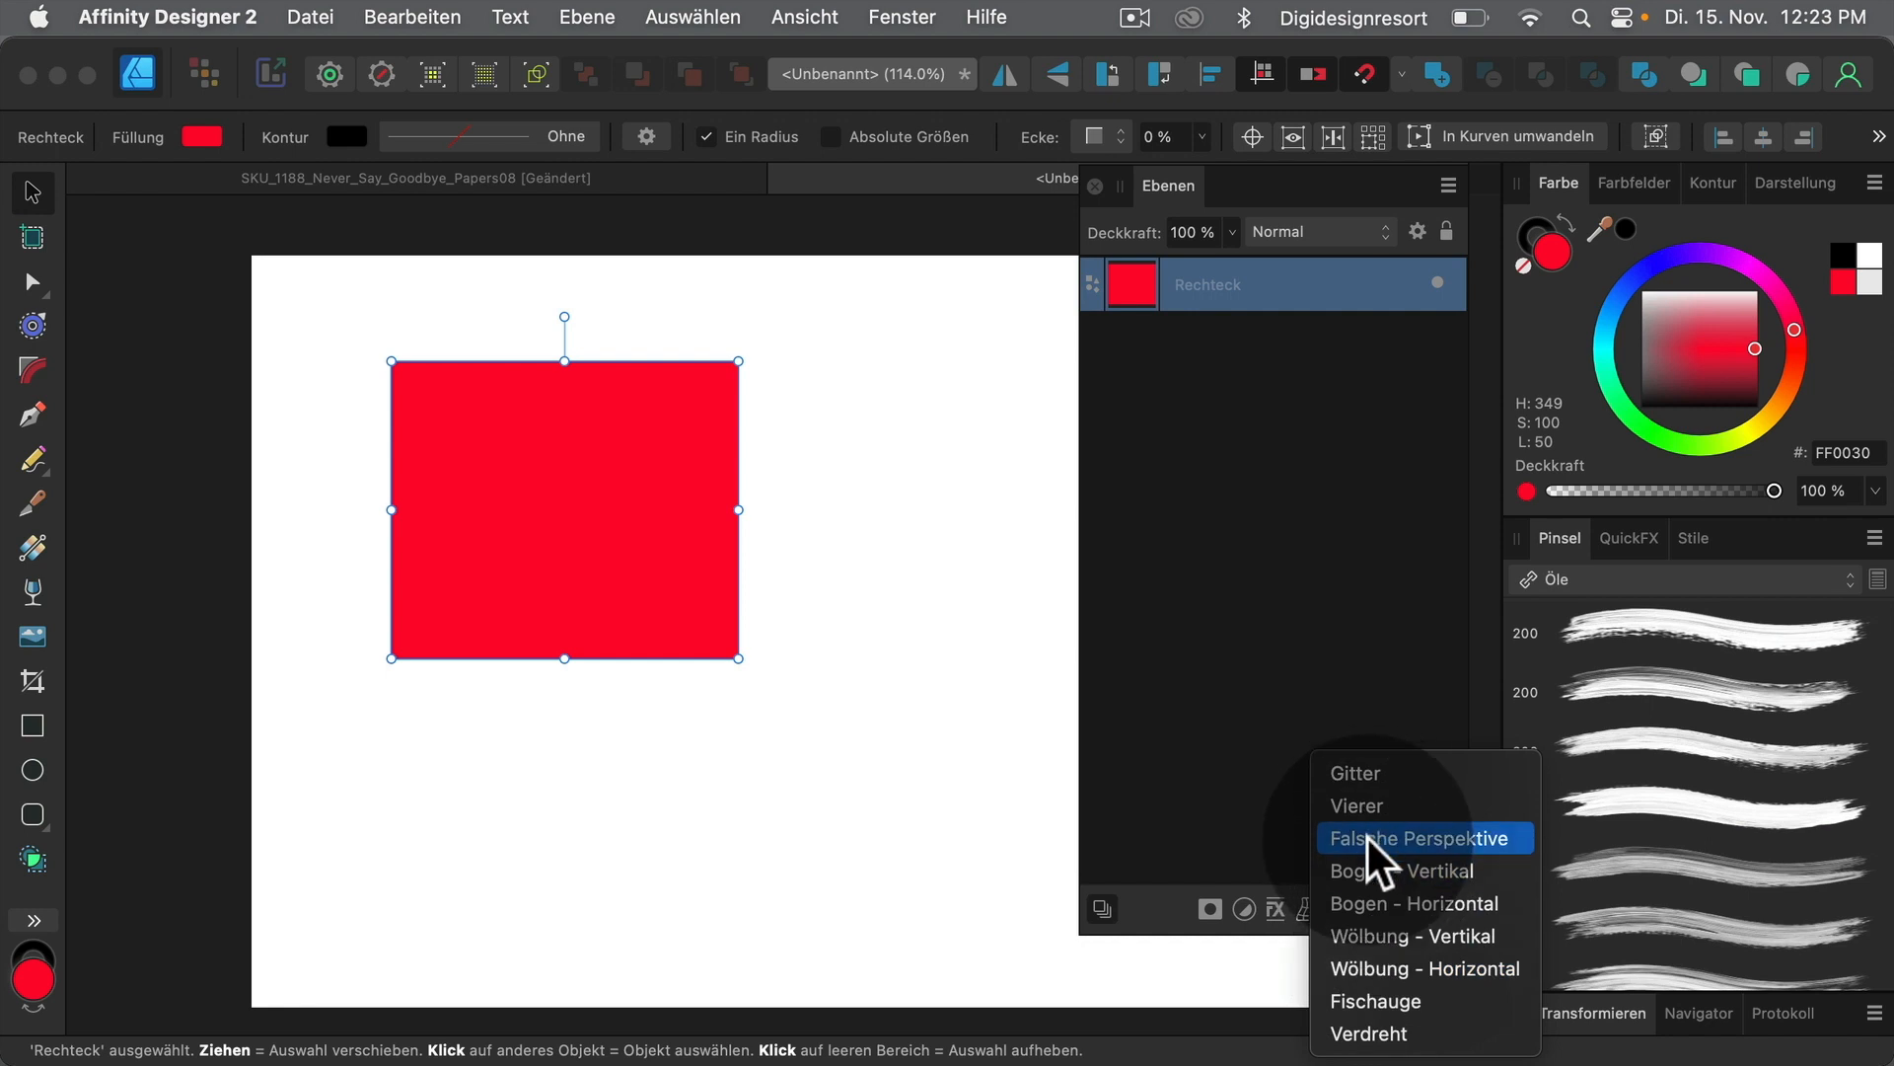
left_click(1354, 777)
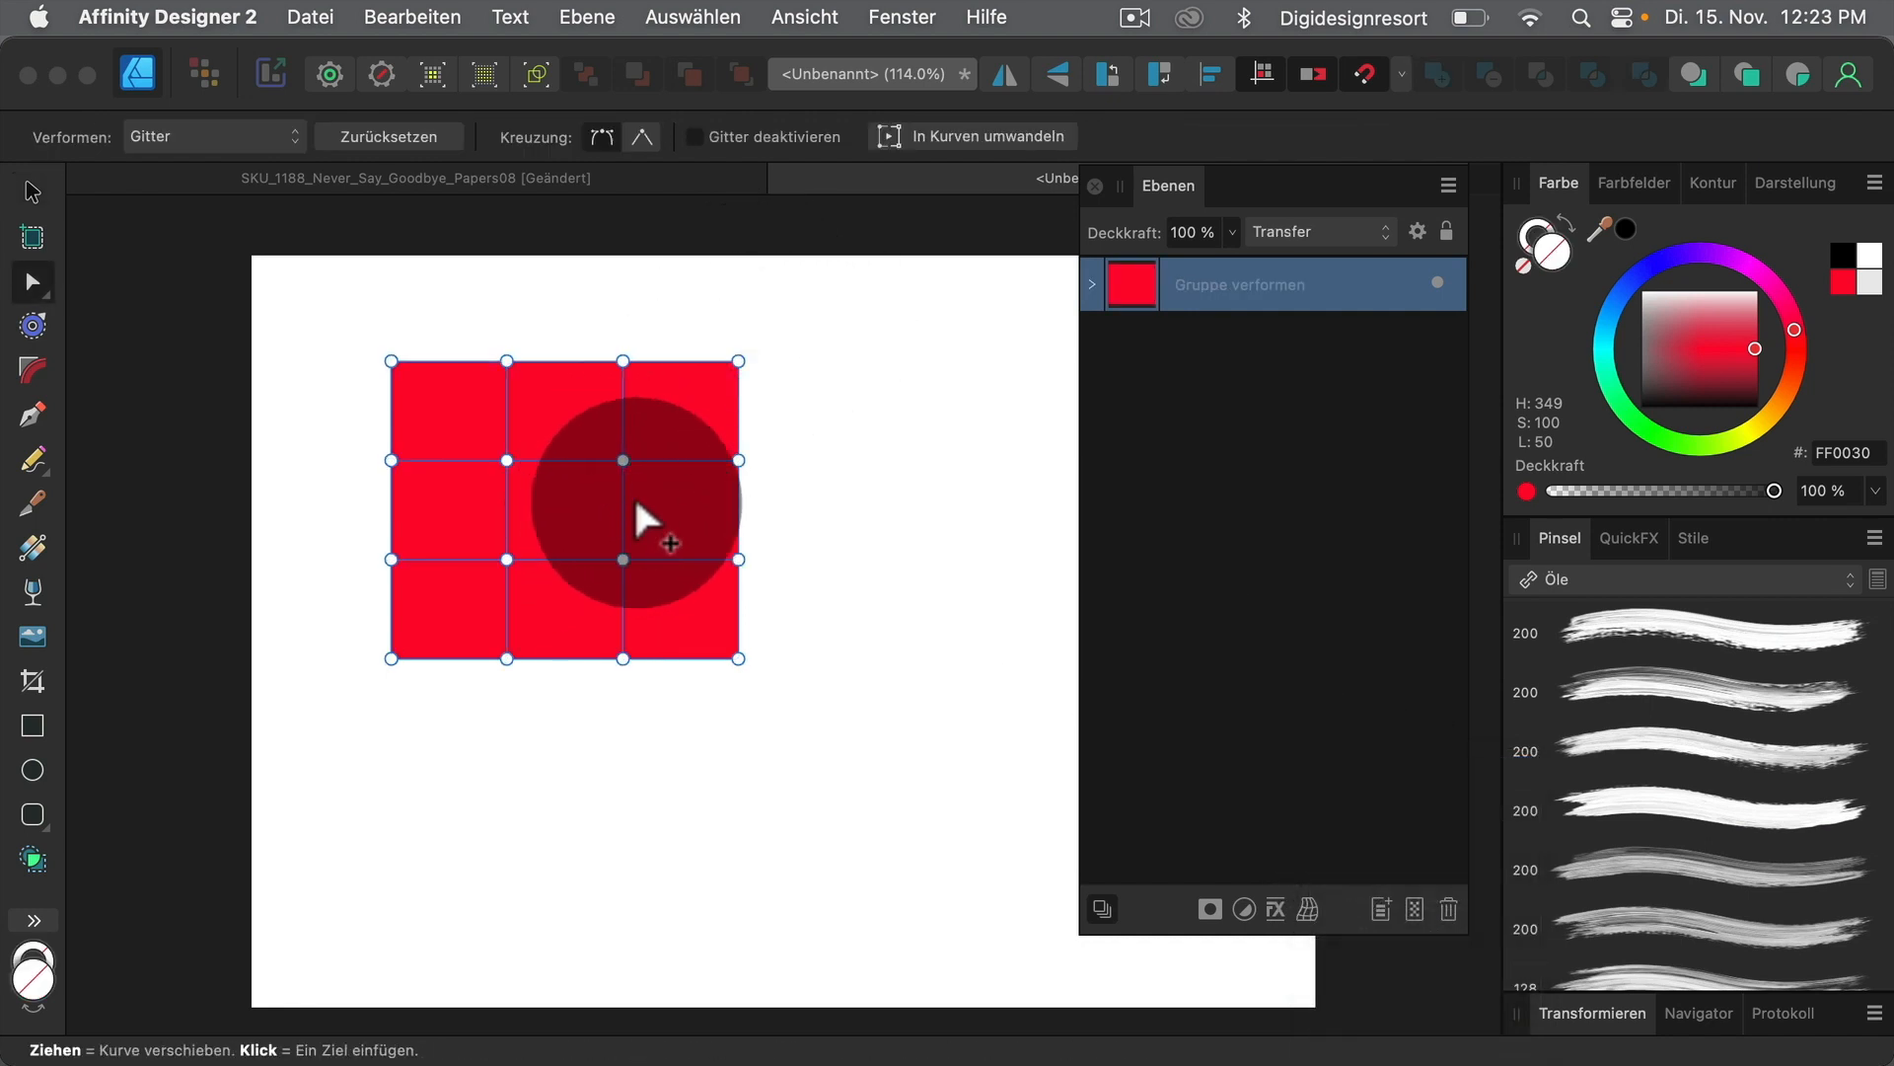
Pull the upper-right, lower-left and upper-left warp grid corners outward, and move the lower edge's right inner node downward
left_click_drag(738, 359, 811, 313)
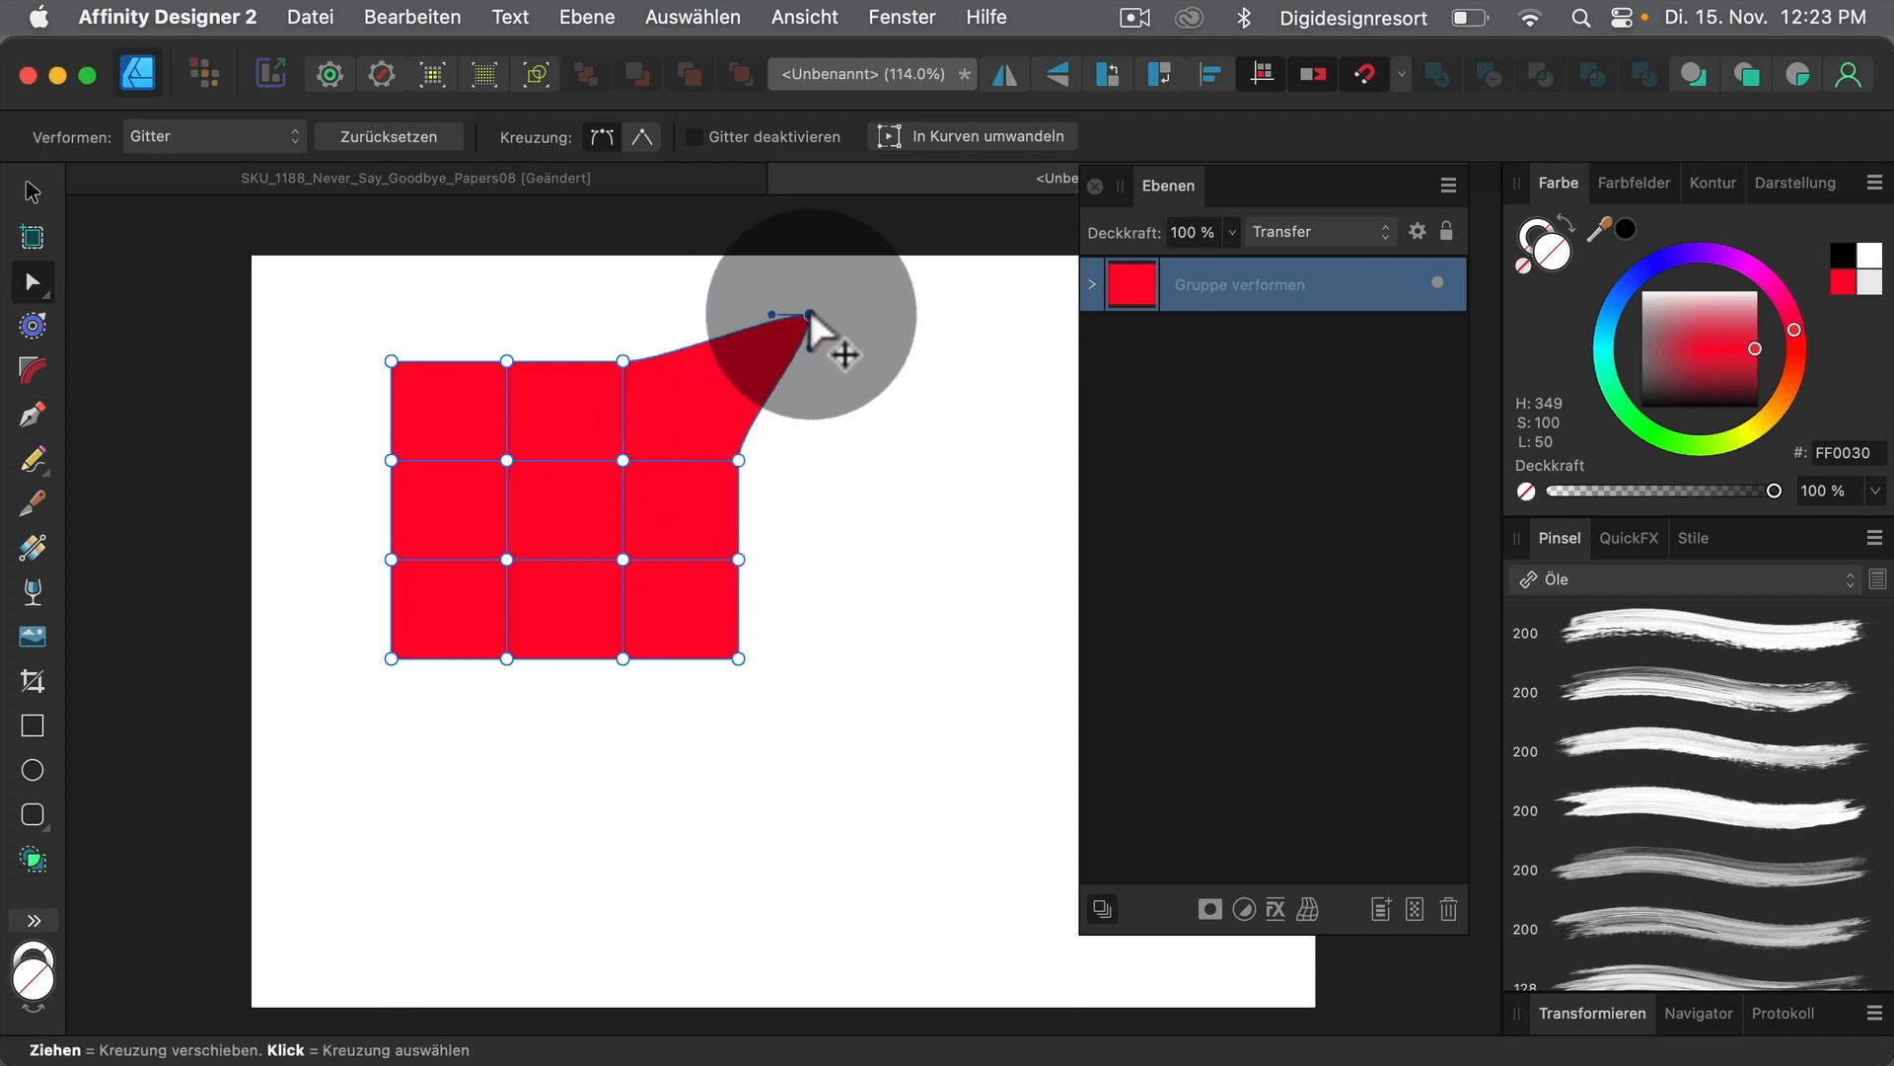
left_click_drag(390, 657, 296, 732)
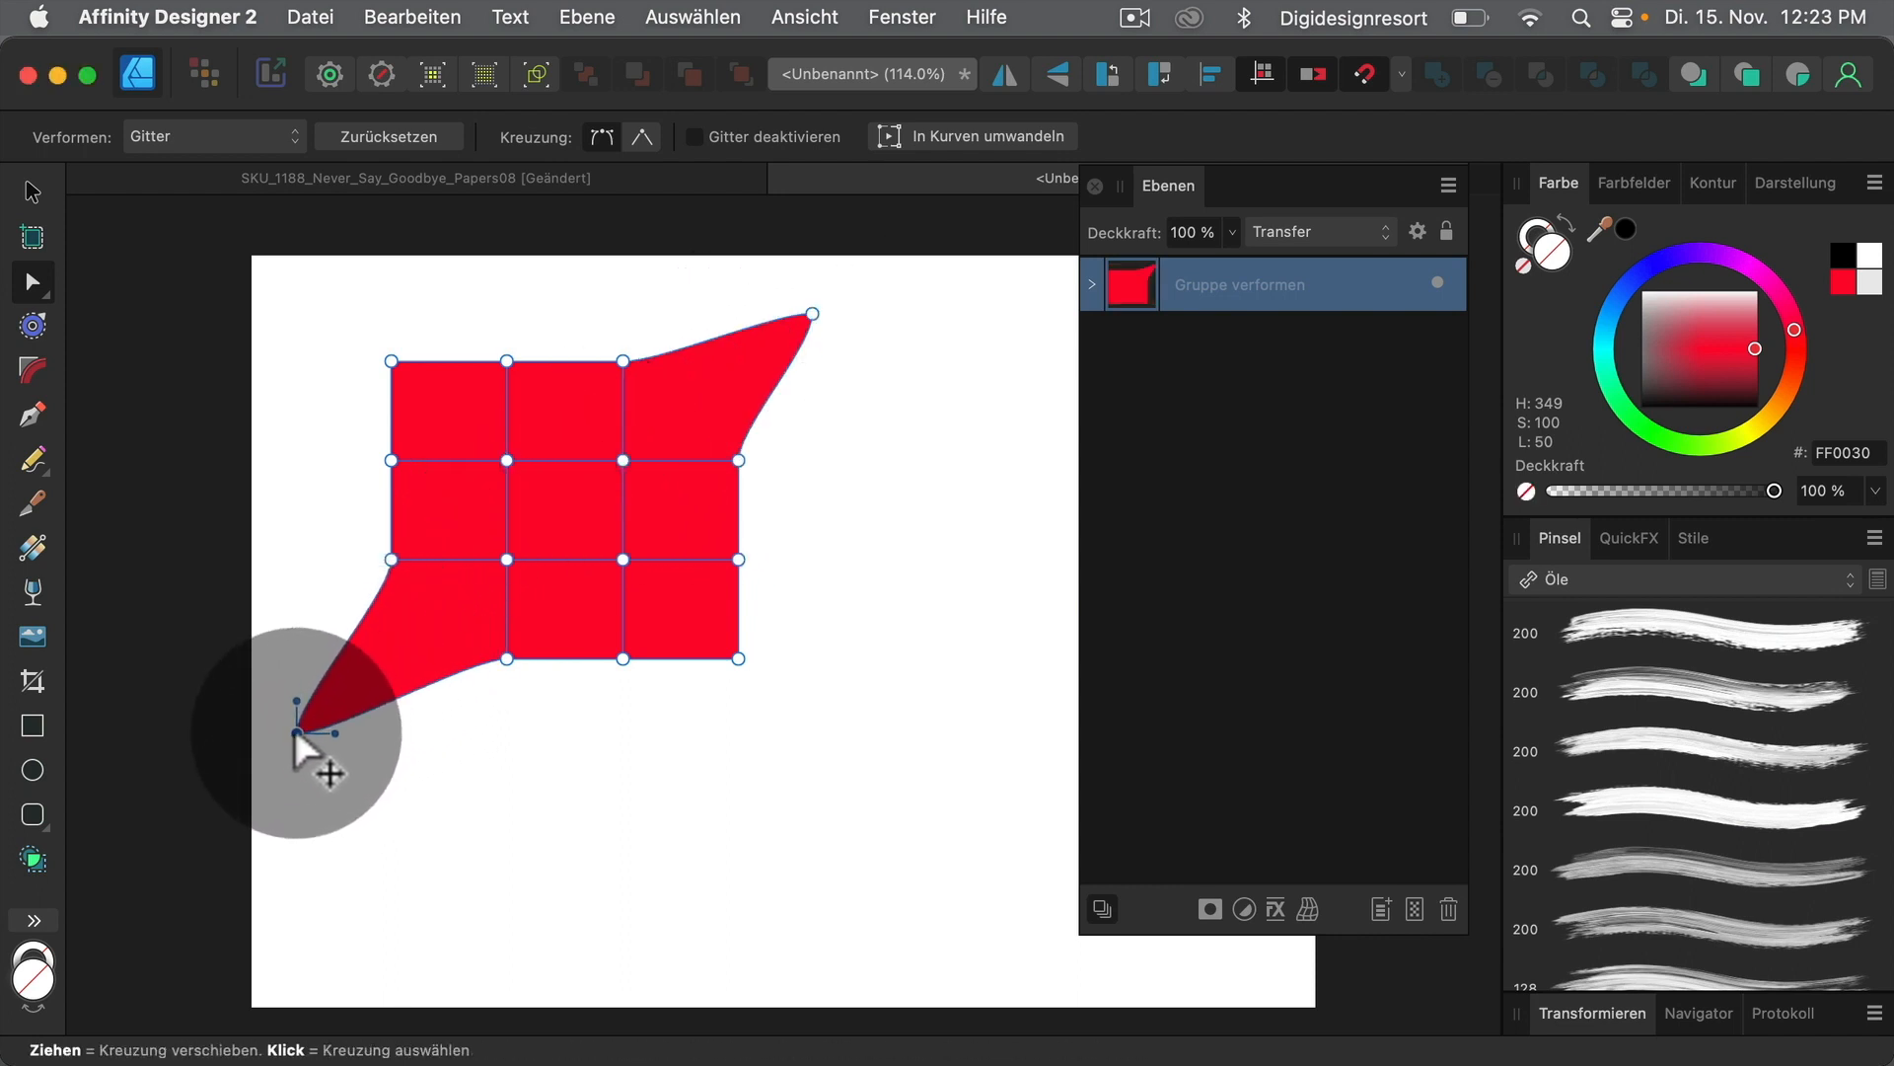
left_click_drag(622, 661, 634, 736)
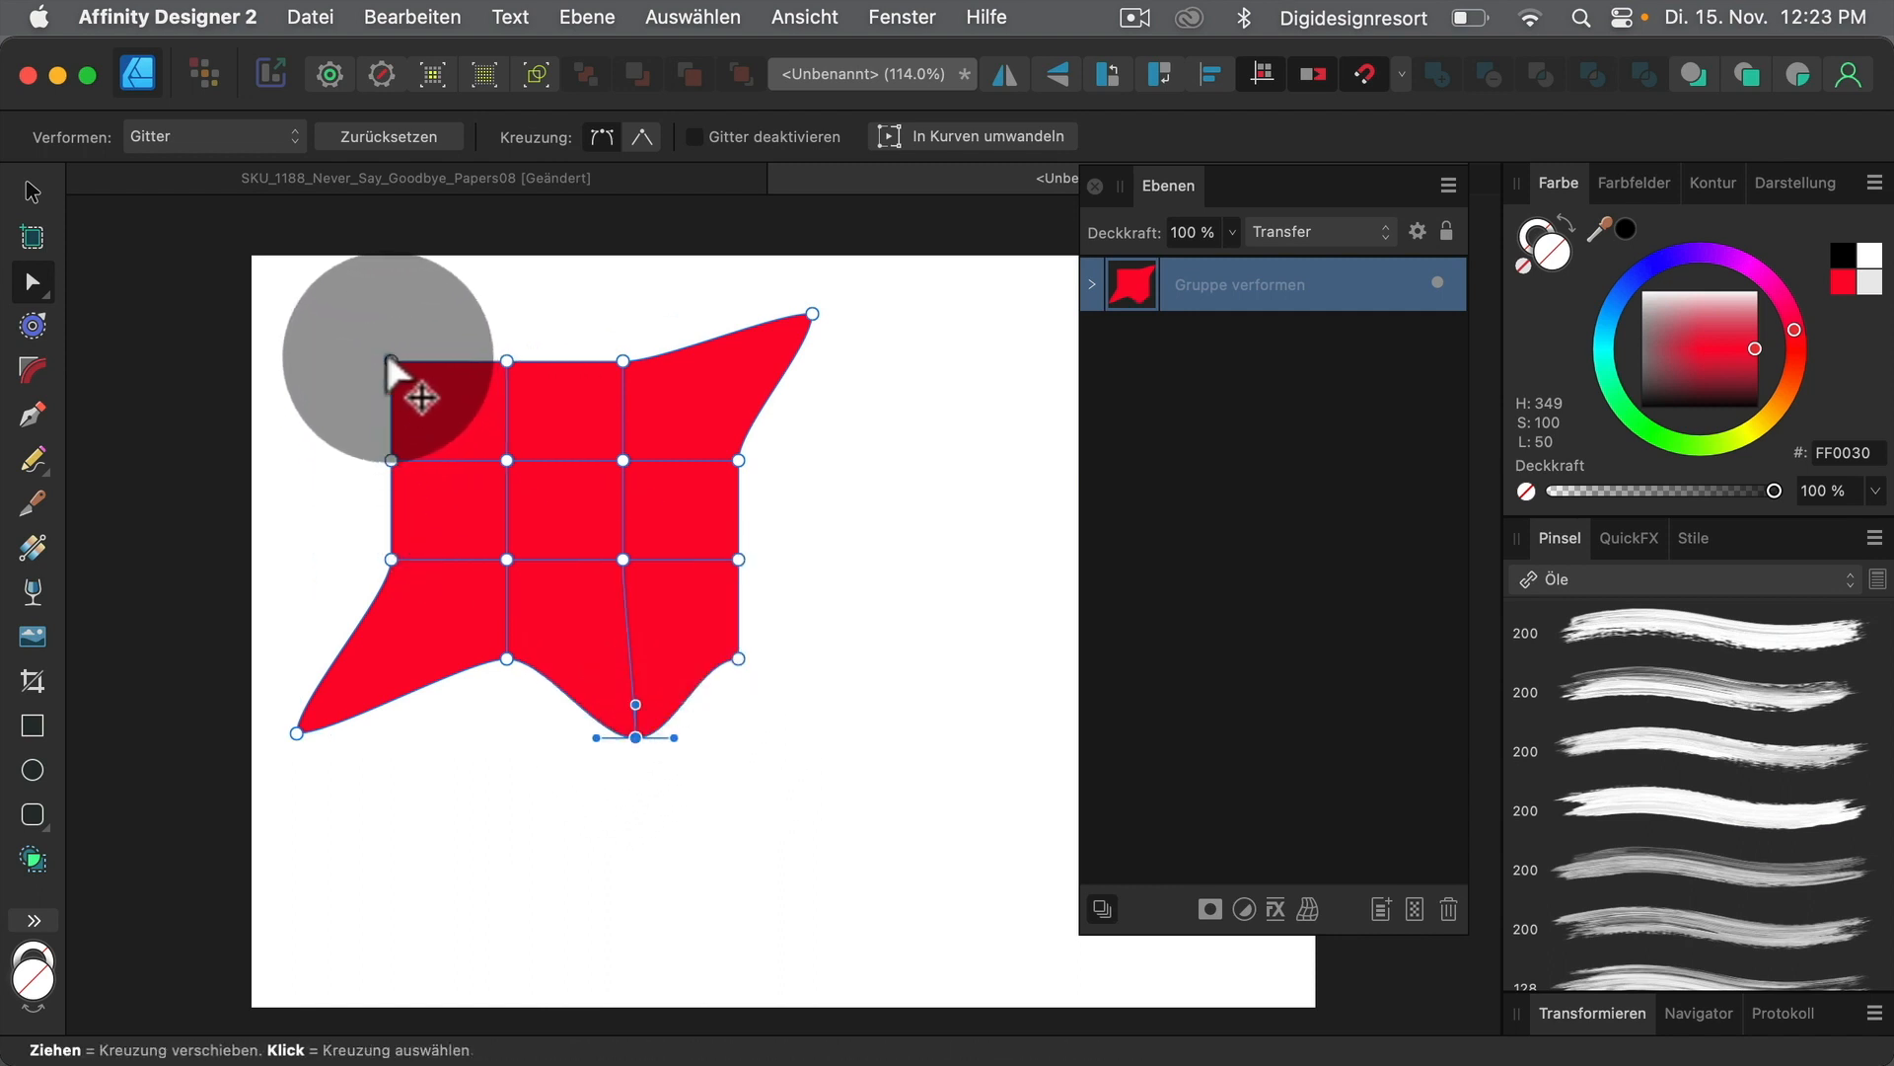
left_click_drag(396, 362, 344, 320)
Select the warp group with the Move tool and expand it to reveal the nested rectangle layer
left_click(31, 190)
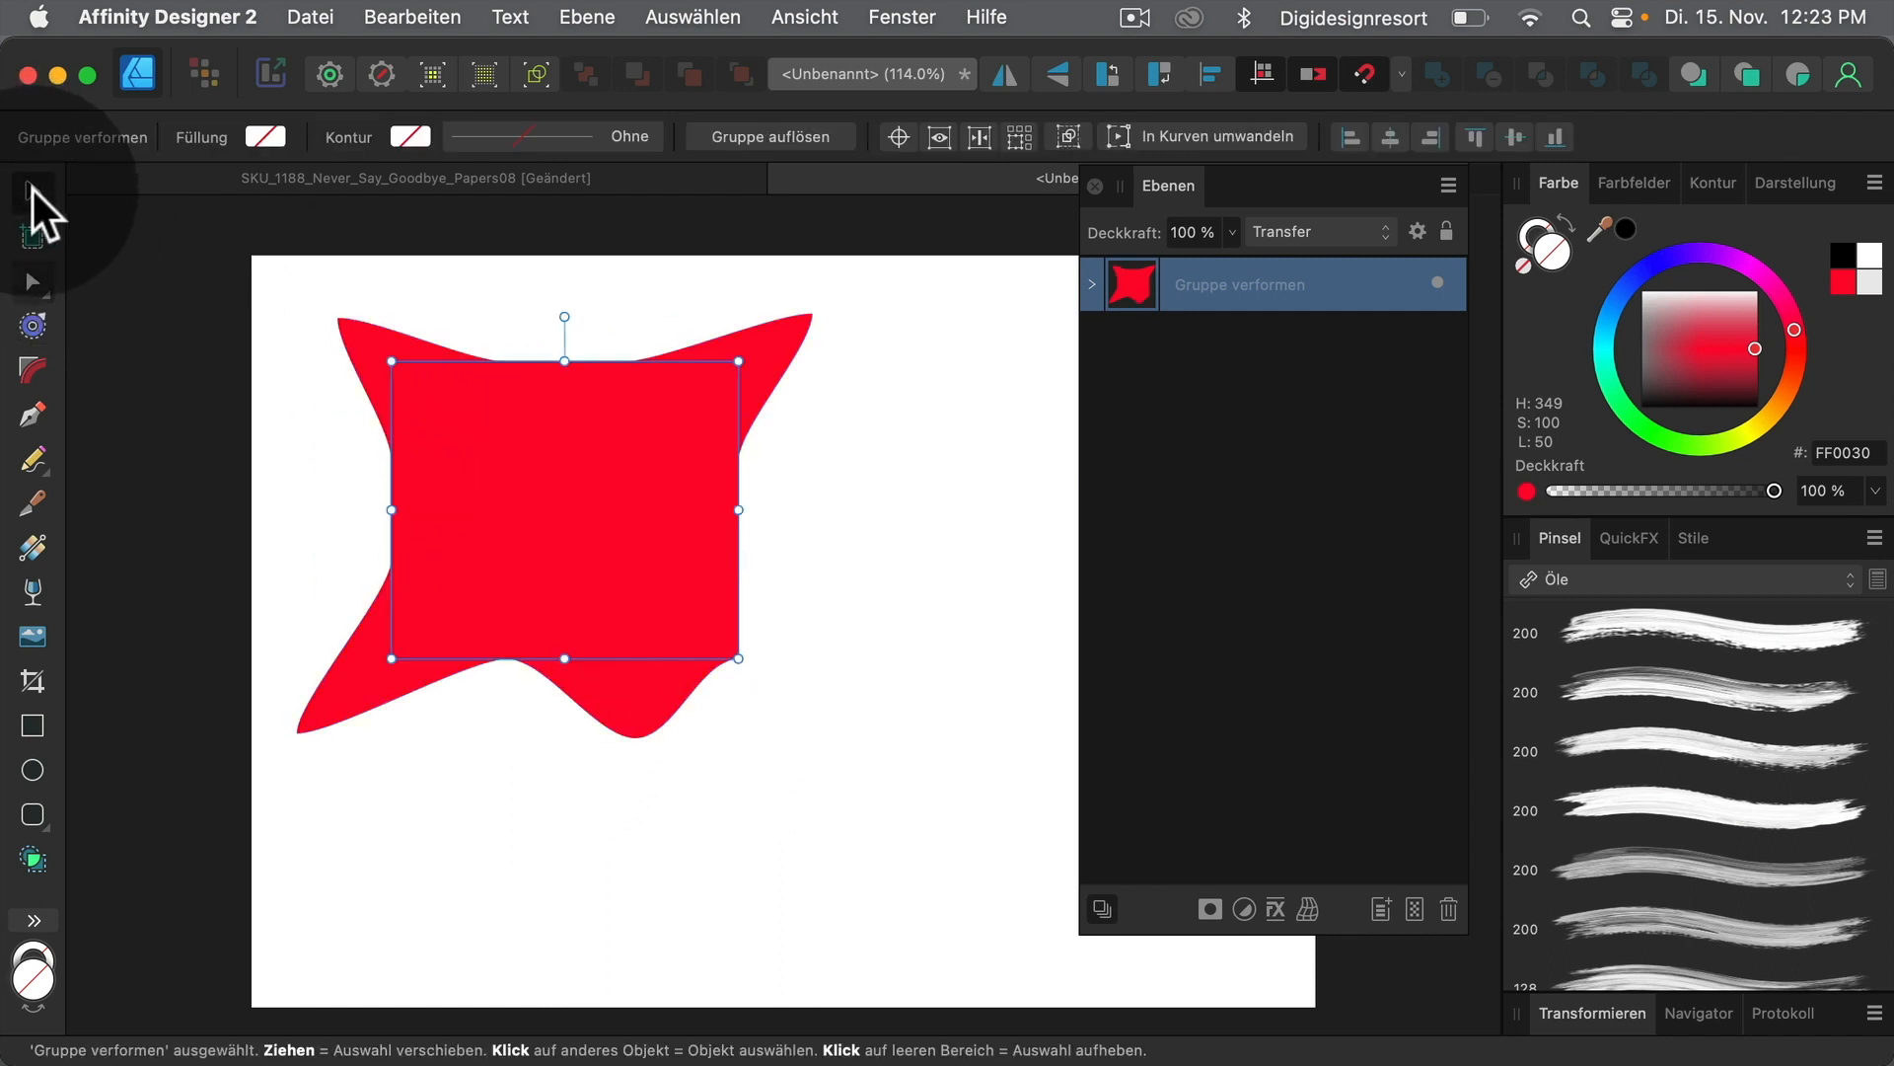
left_click(794, 439)
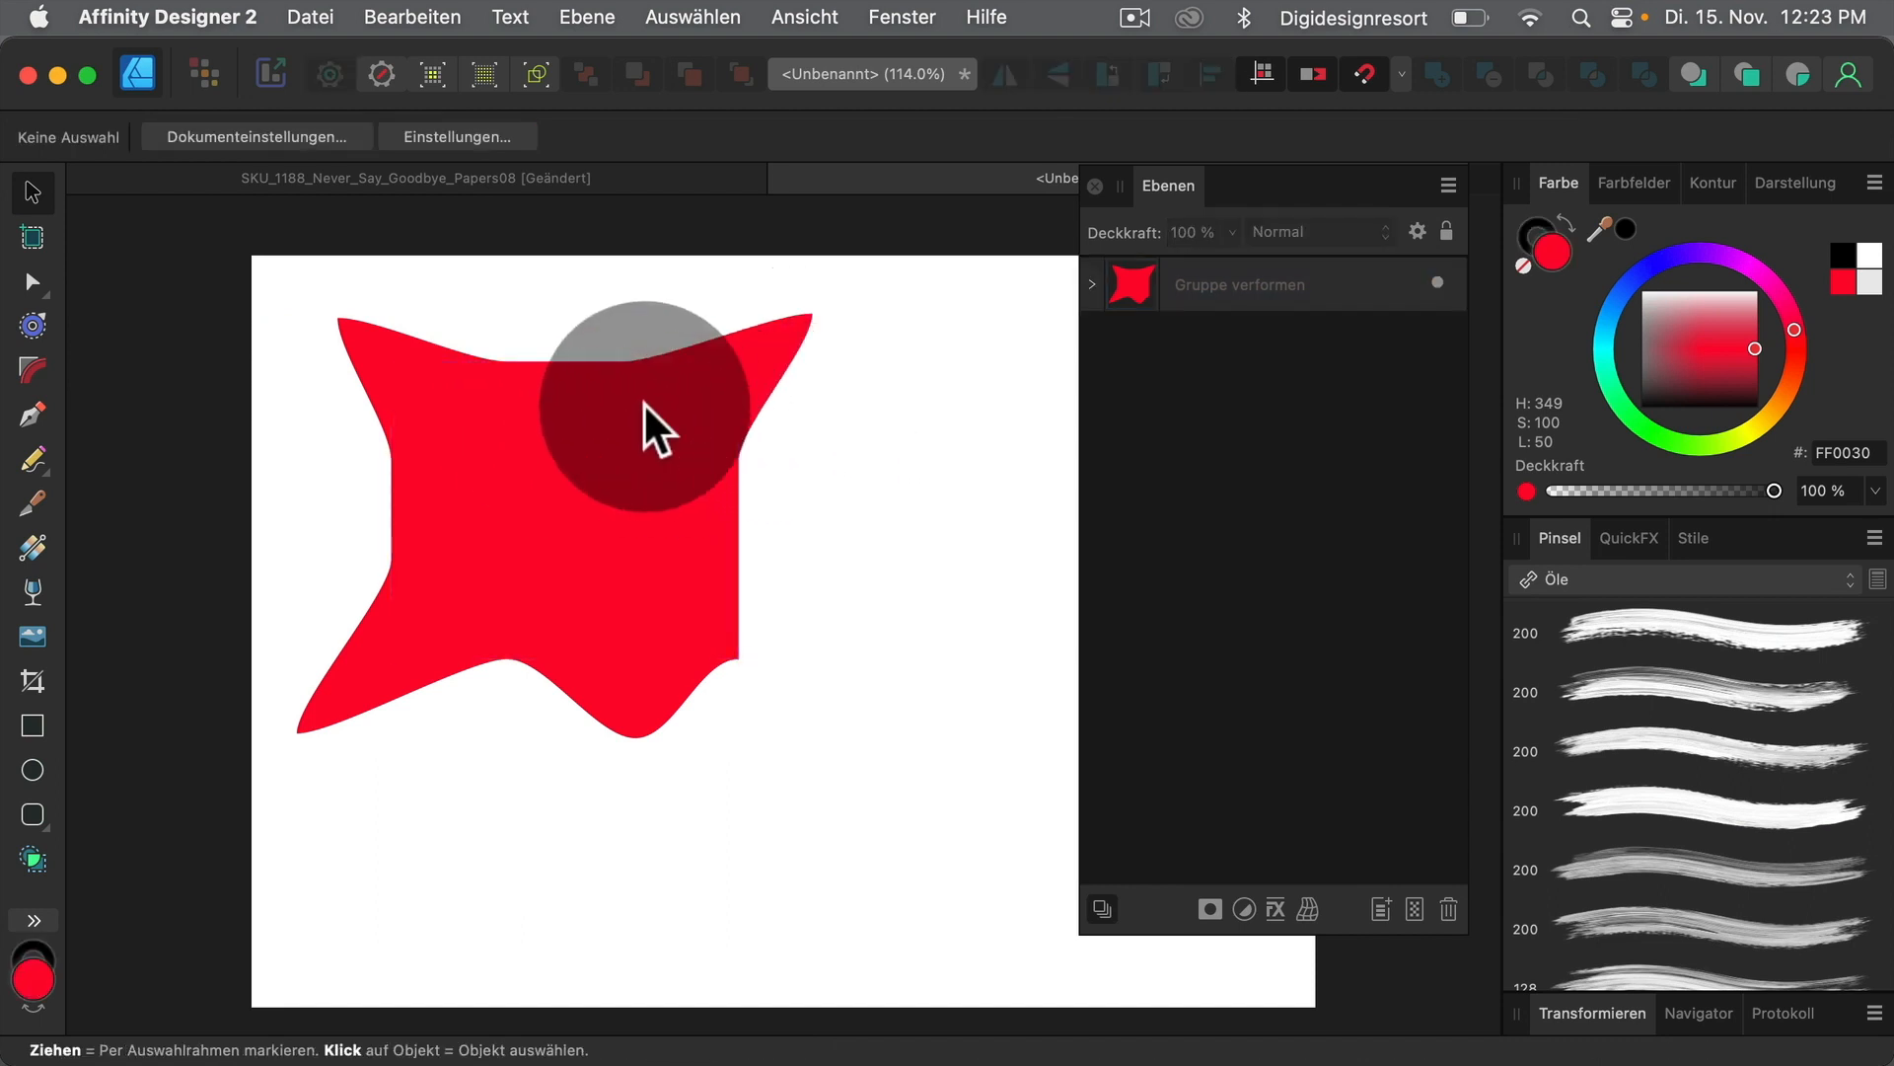
left_click(582, 414)
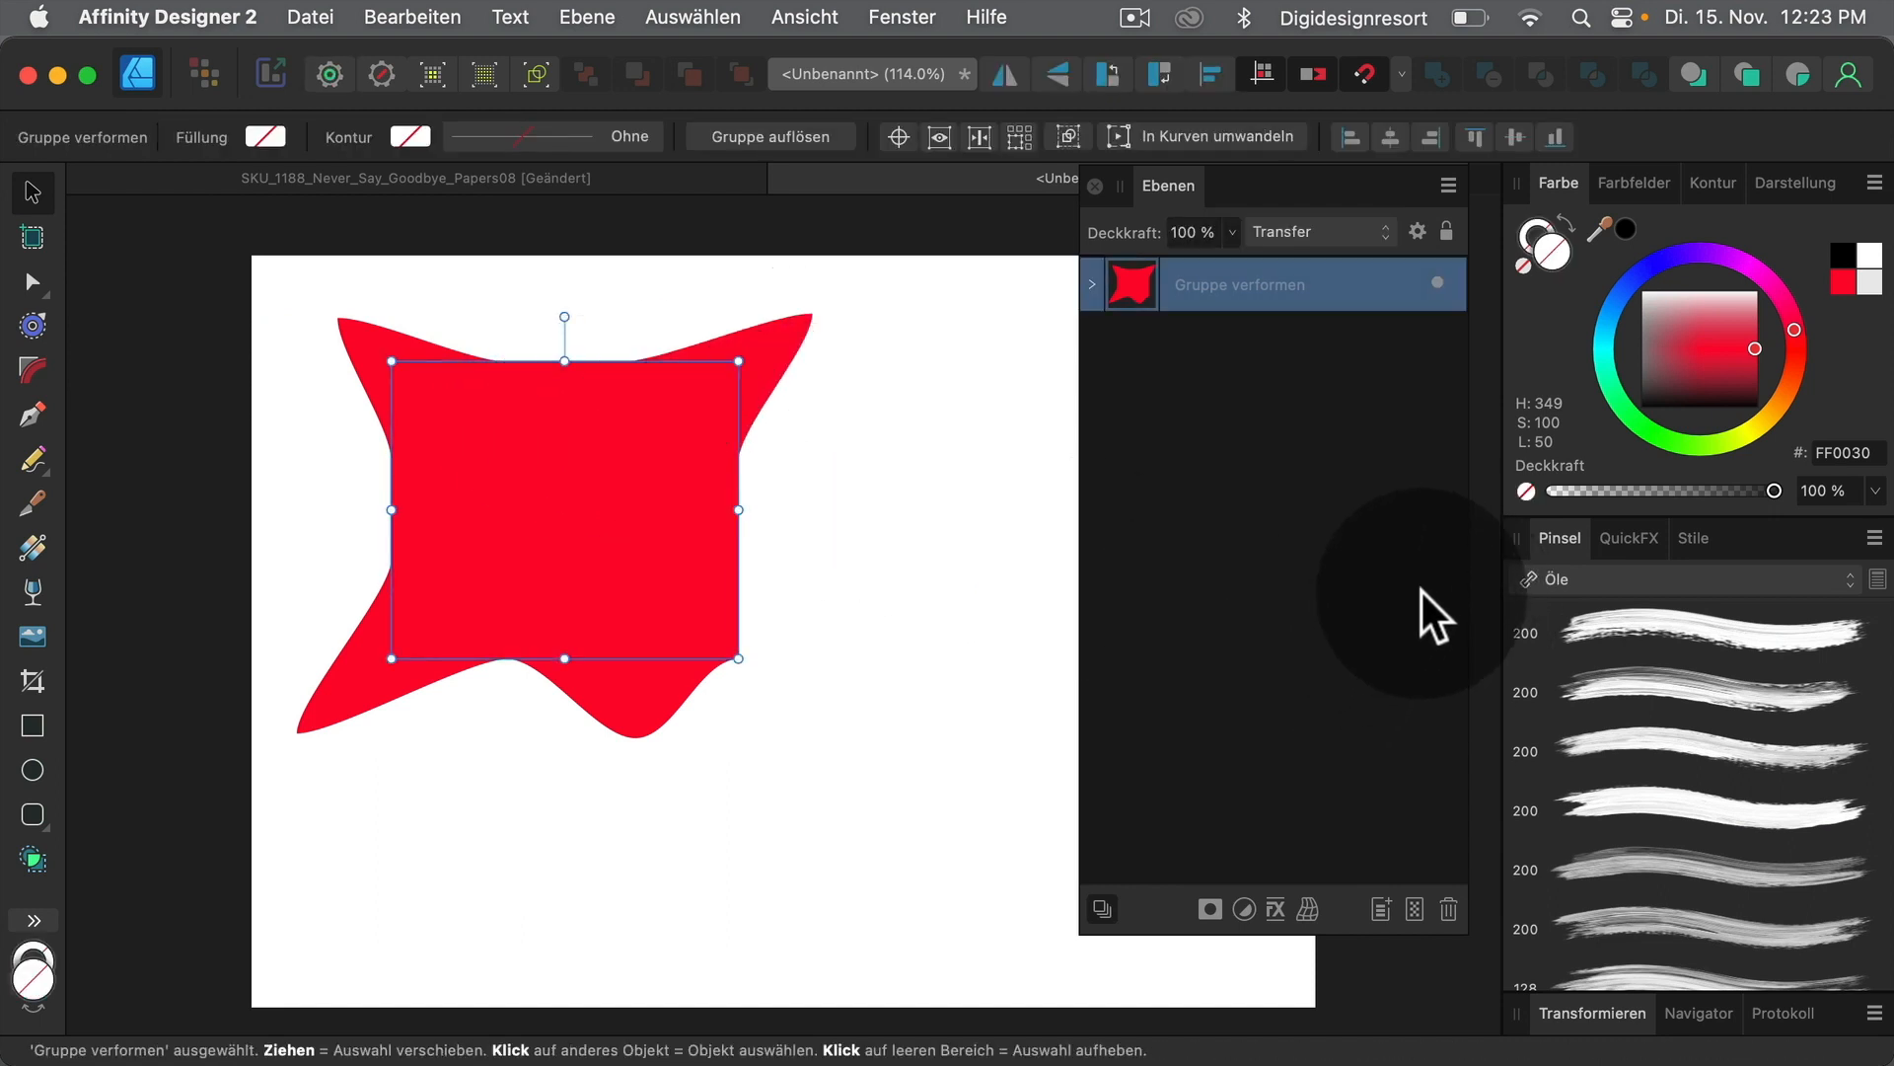
left_click(1093, 282)
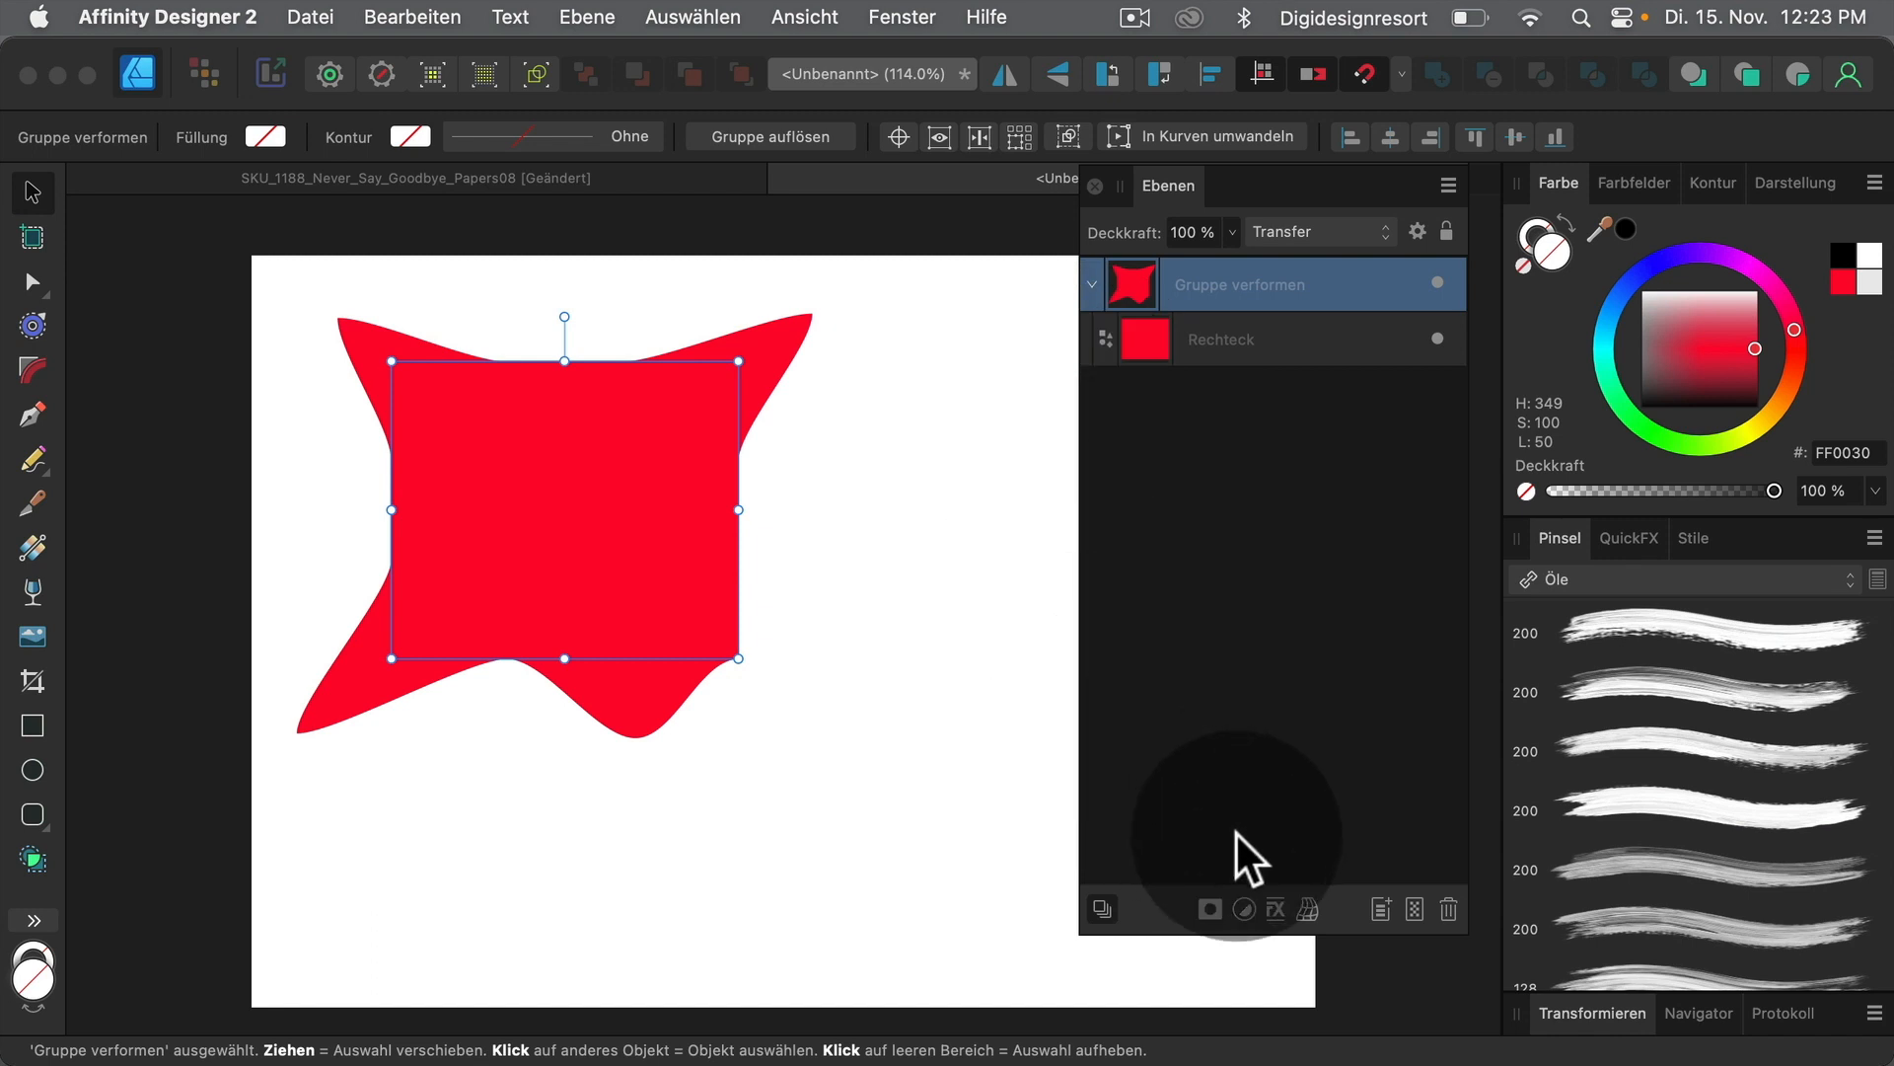
Try wrapping the warp group in a Falsche Perspektive warp and shifting the inner grid's upper-right corner slightly down and right
left_click(1302, 908)
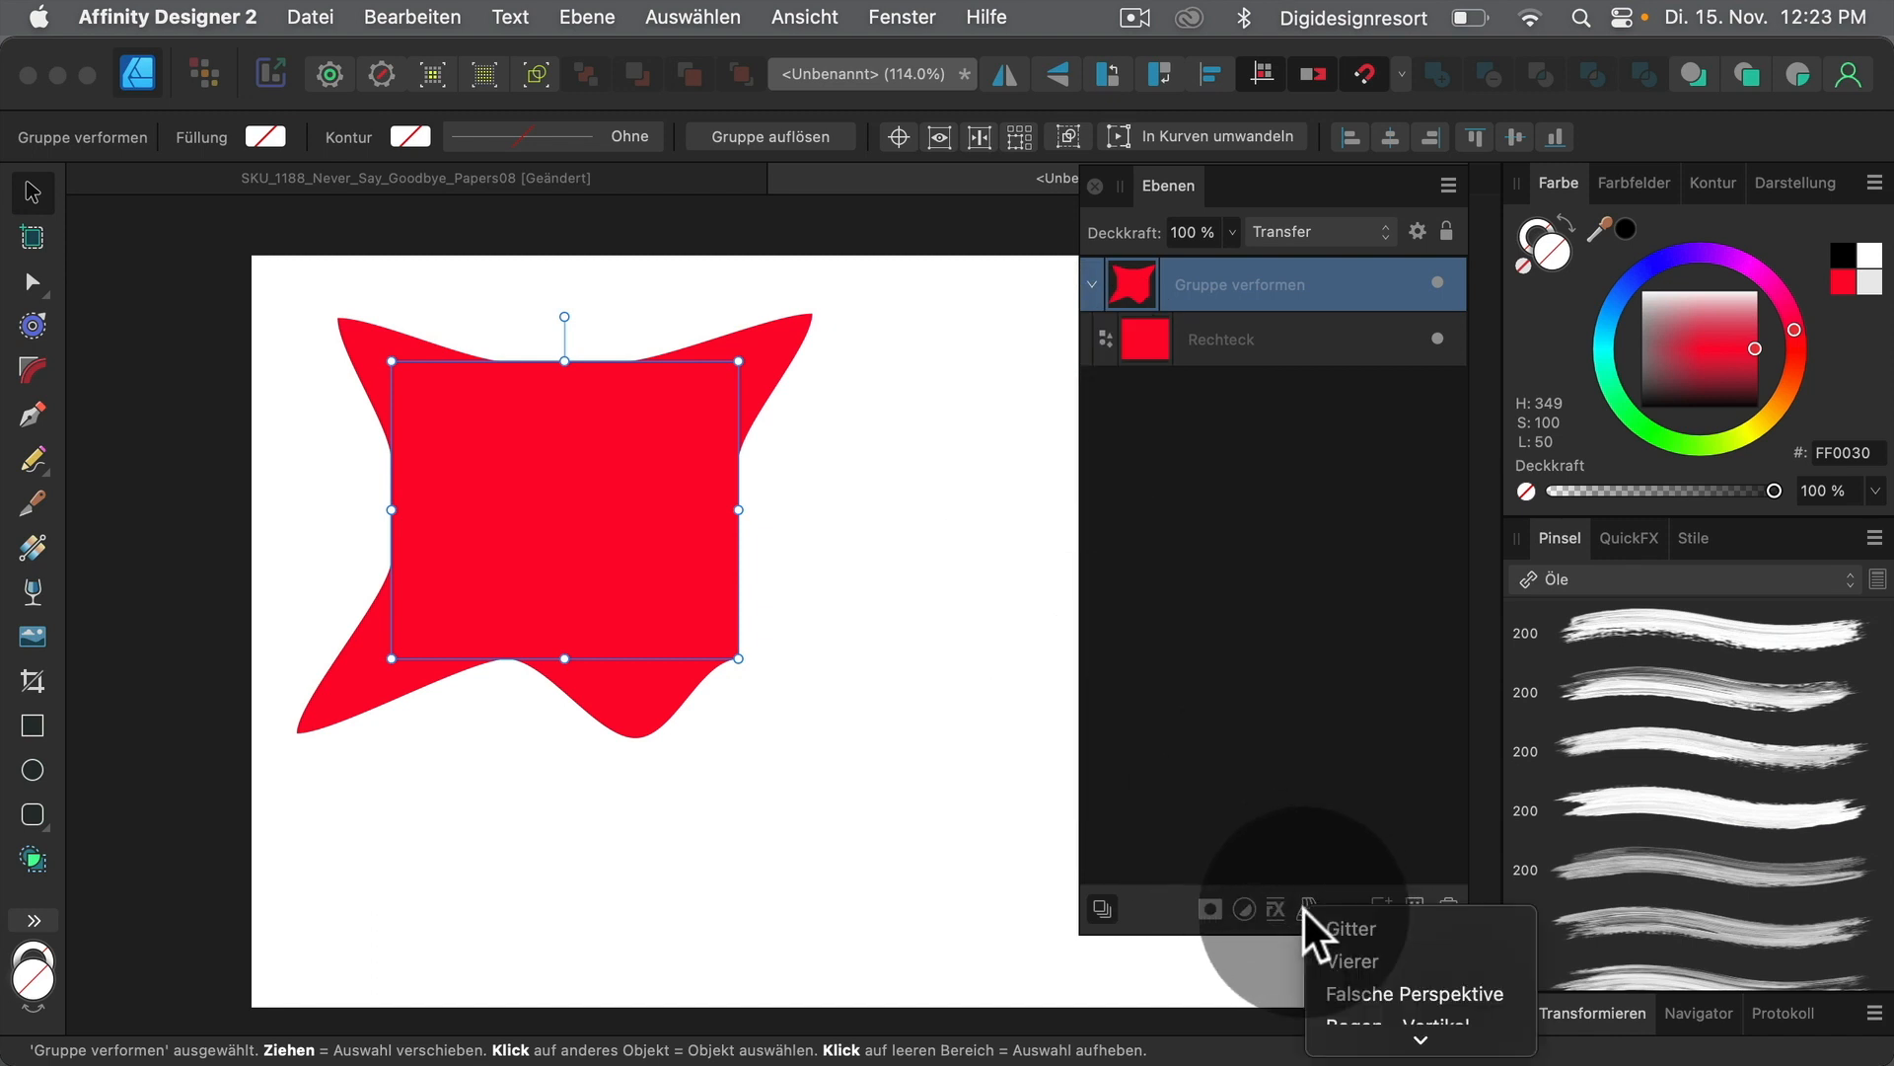
left_click(1355, 991)
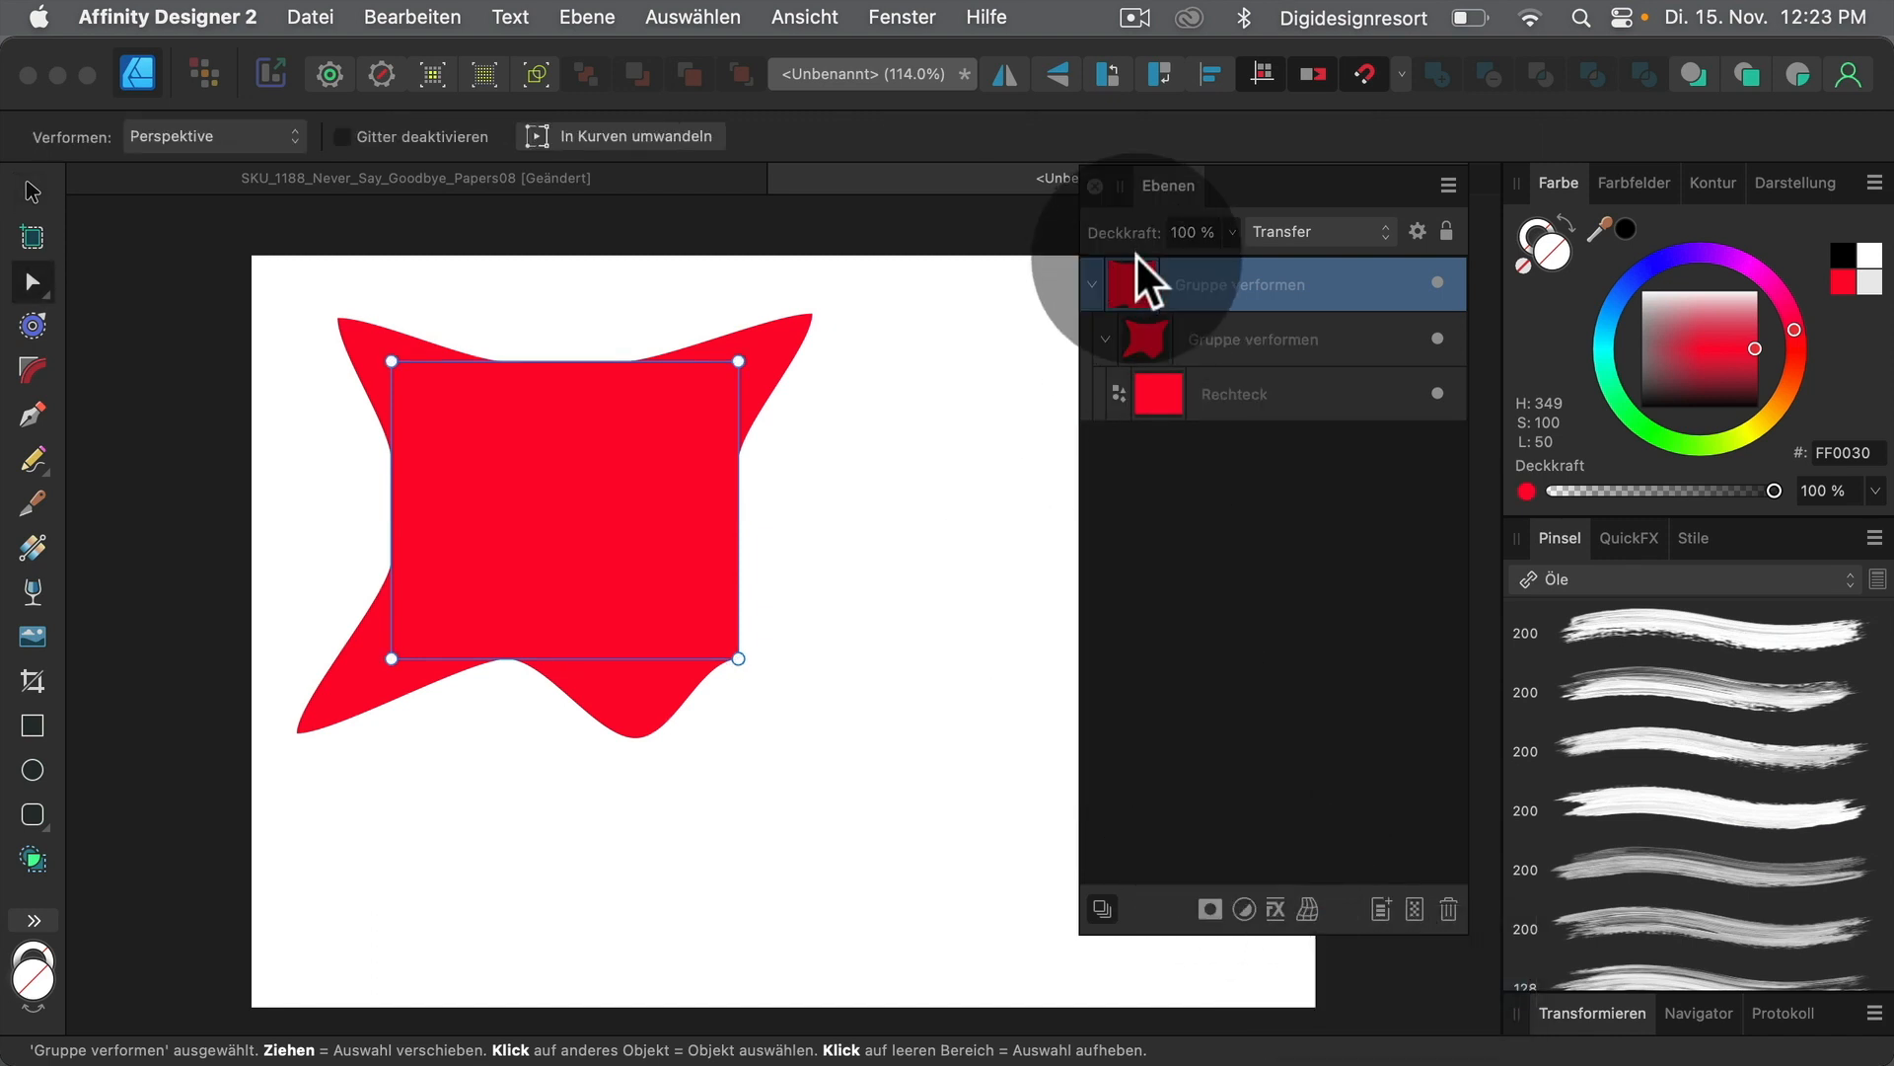
left_click(1157, 341)
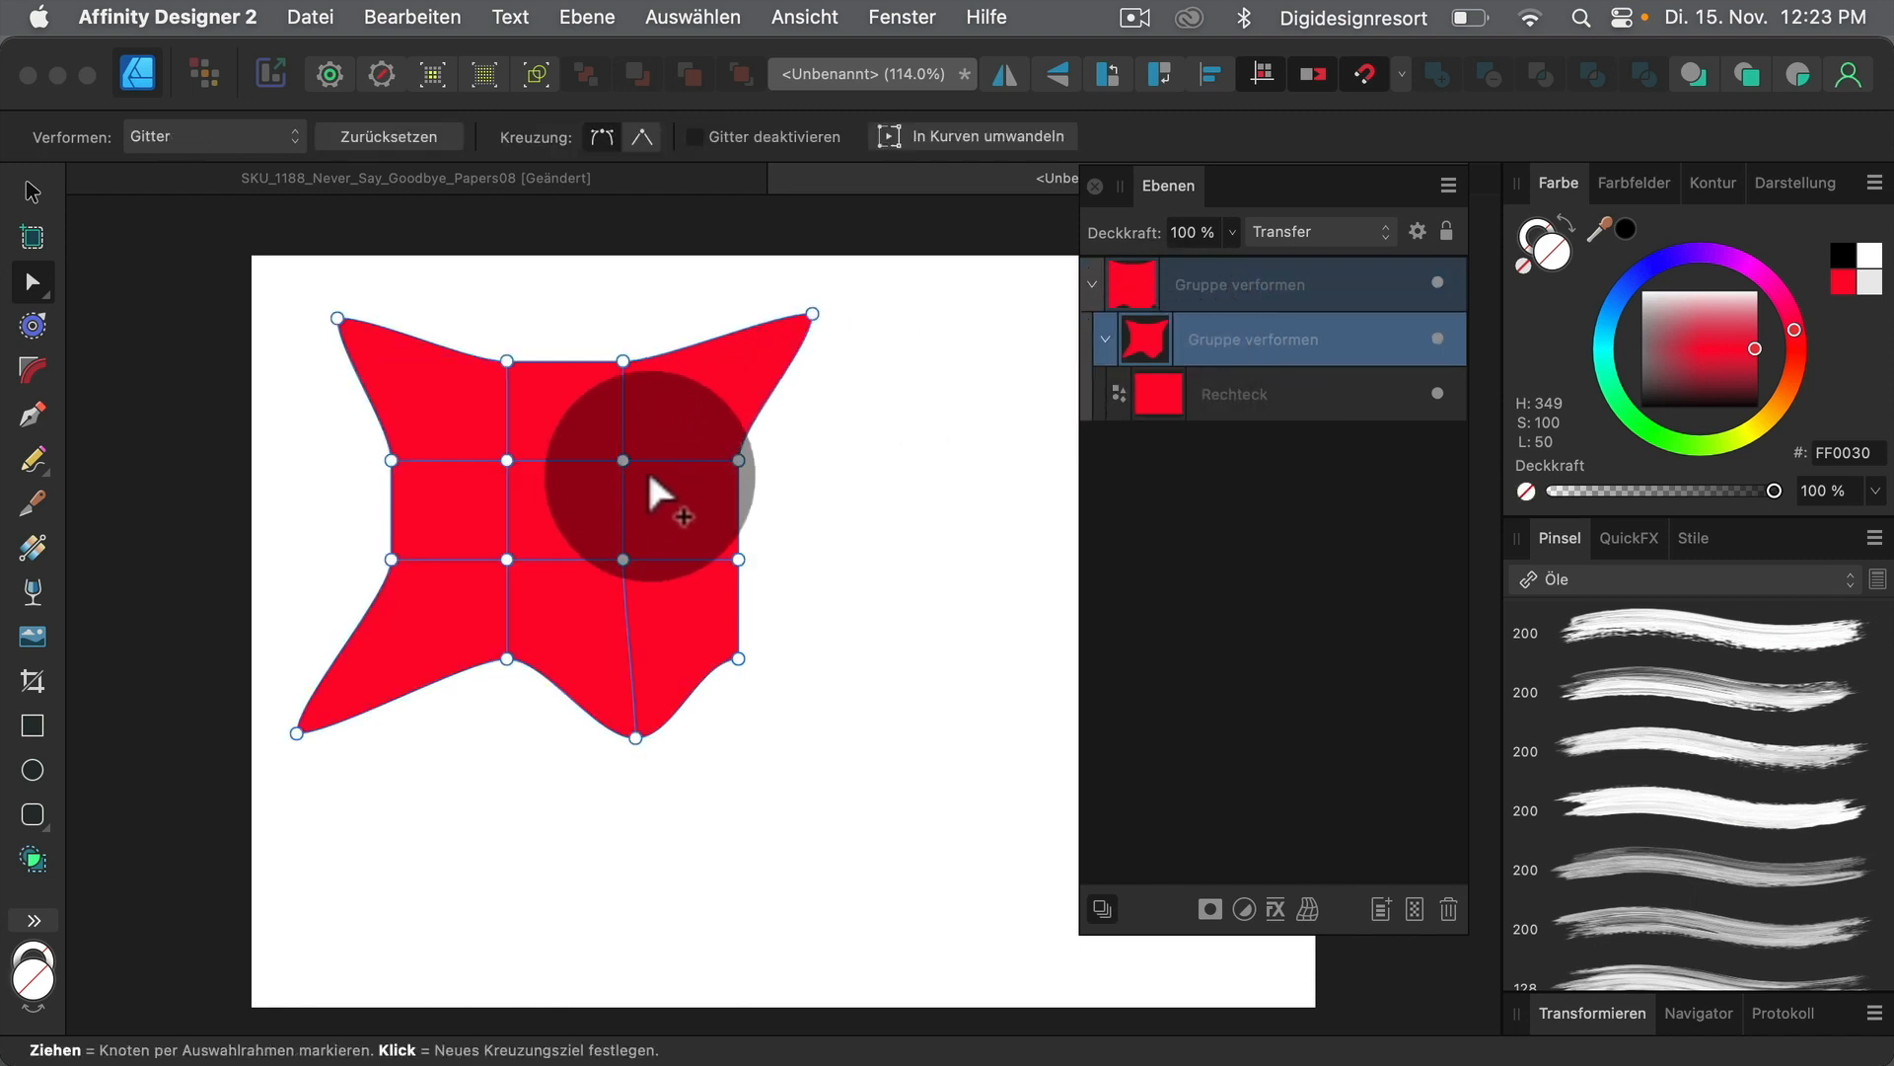
left_click_drag(811, 312, 841, 350)
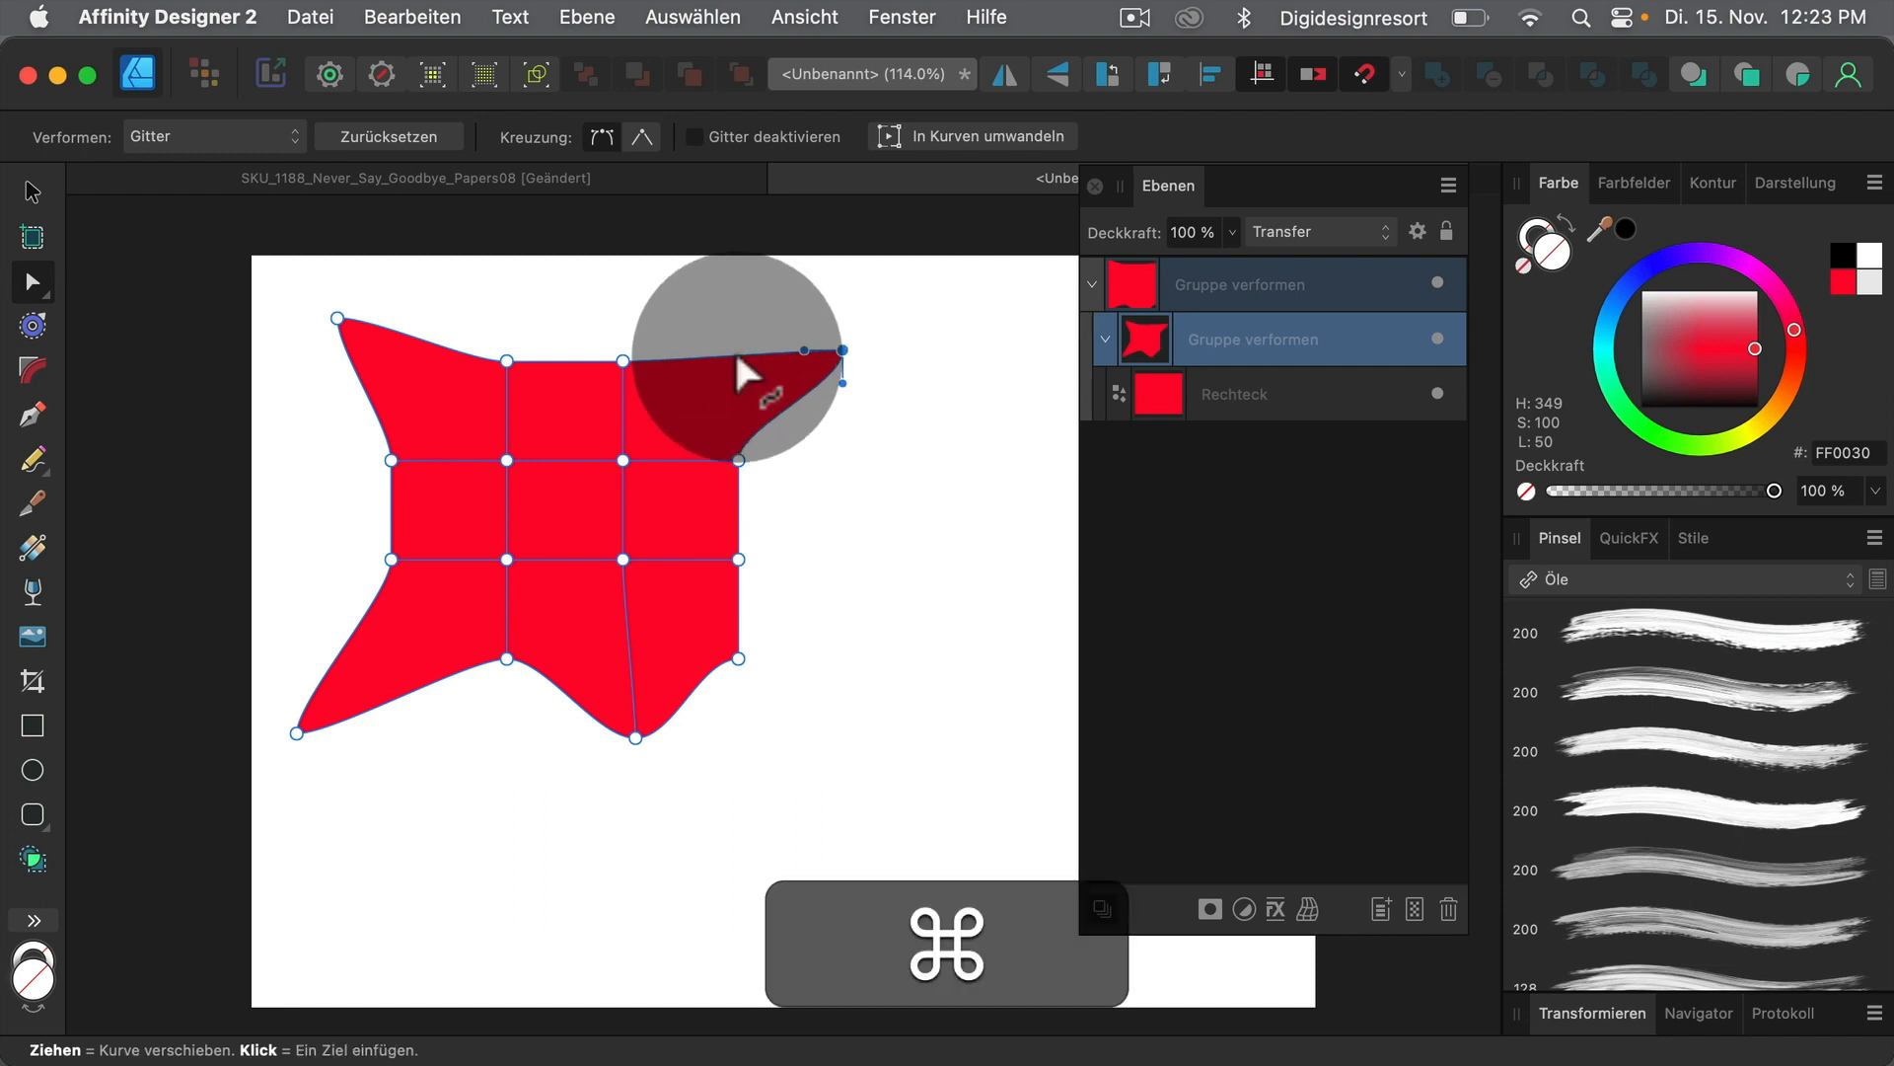
Undo the grid corner move and the added Falsche Perspektive warp
key("super+z")
key("super+z")
key("super+z")
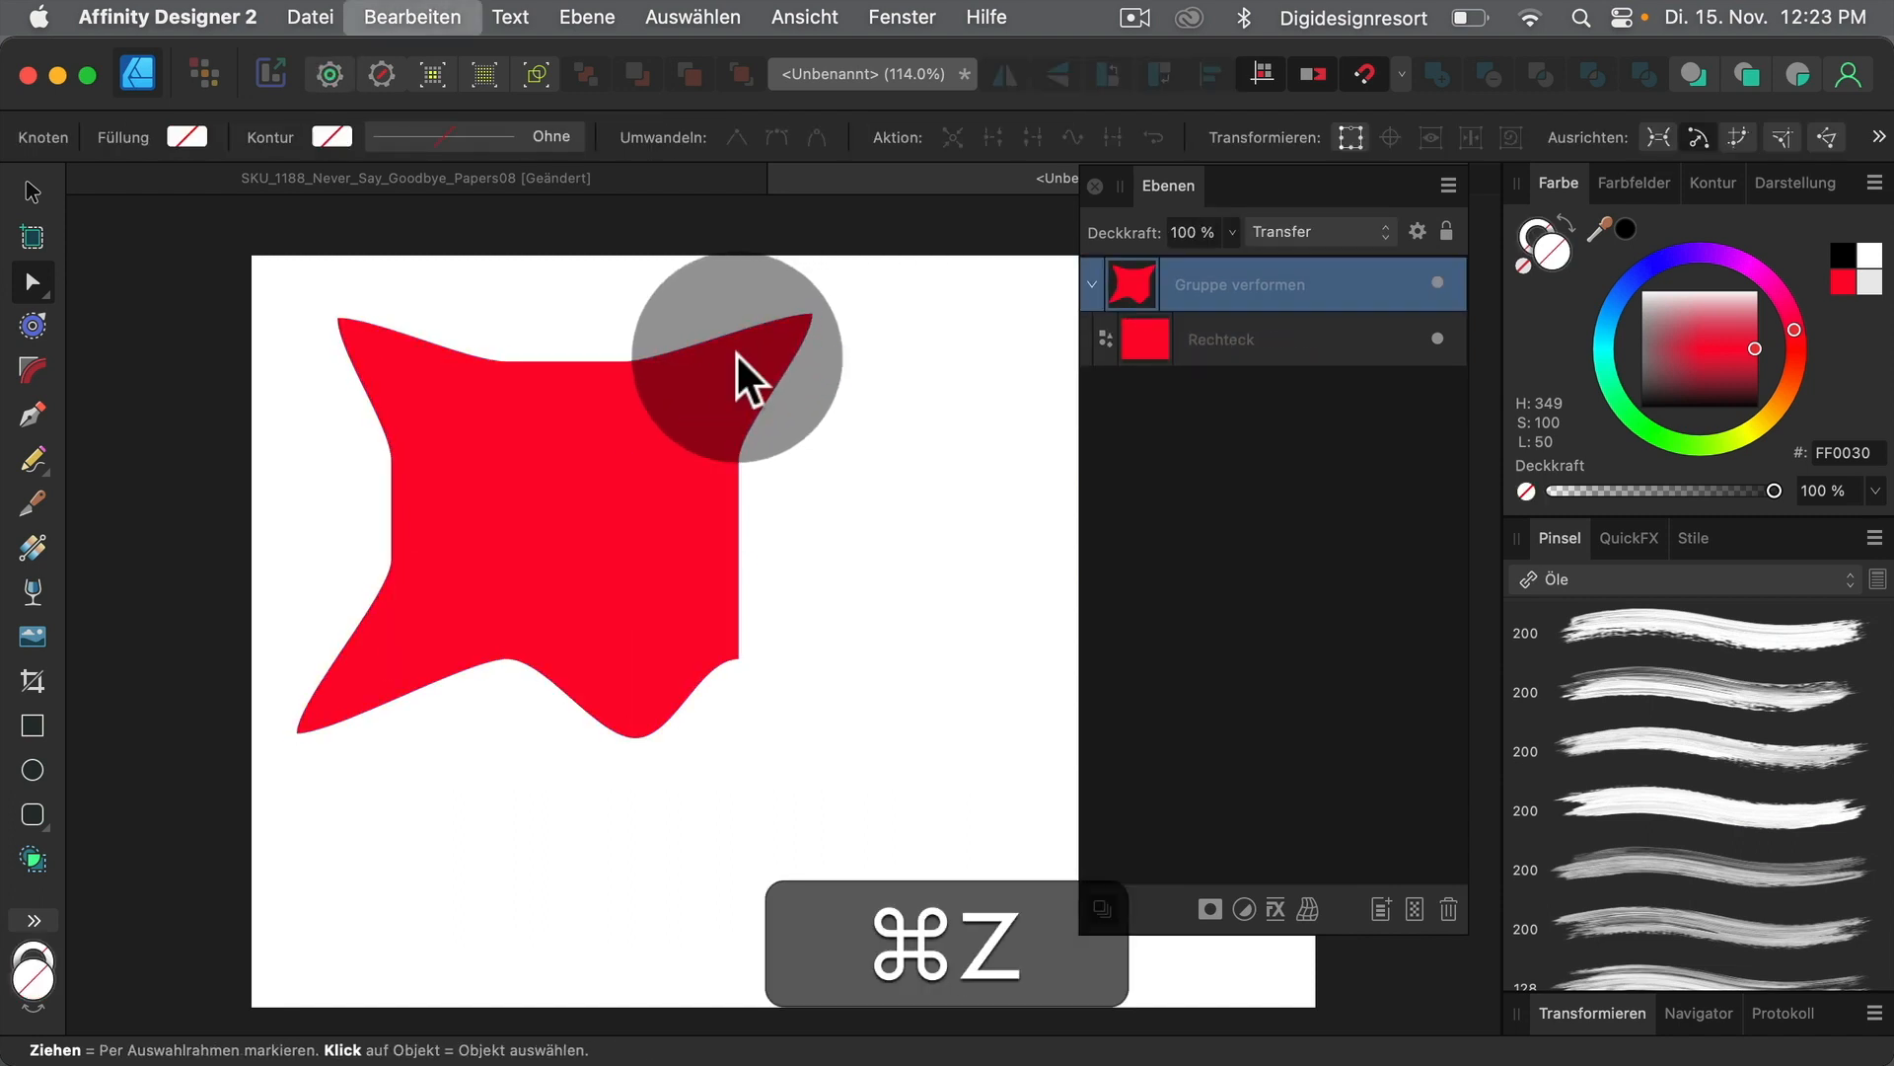
Undo the remaining warp grid node moves and the Gitter warp group wrapped around the red rectangle
key("super+z")
key("super+z")
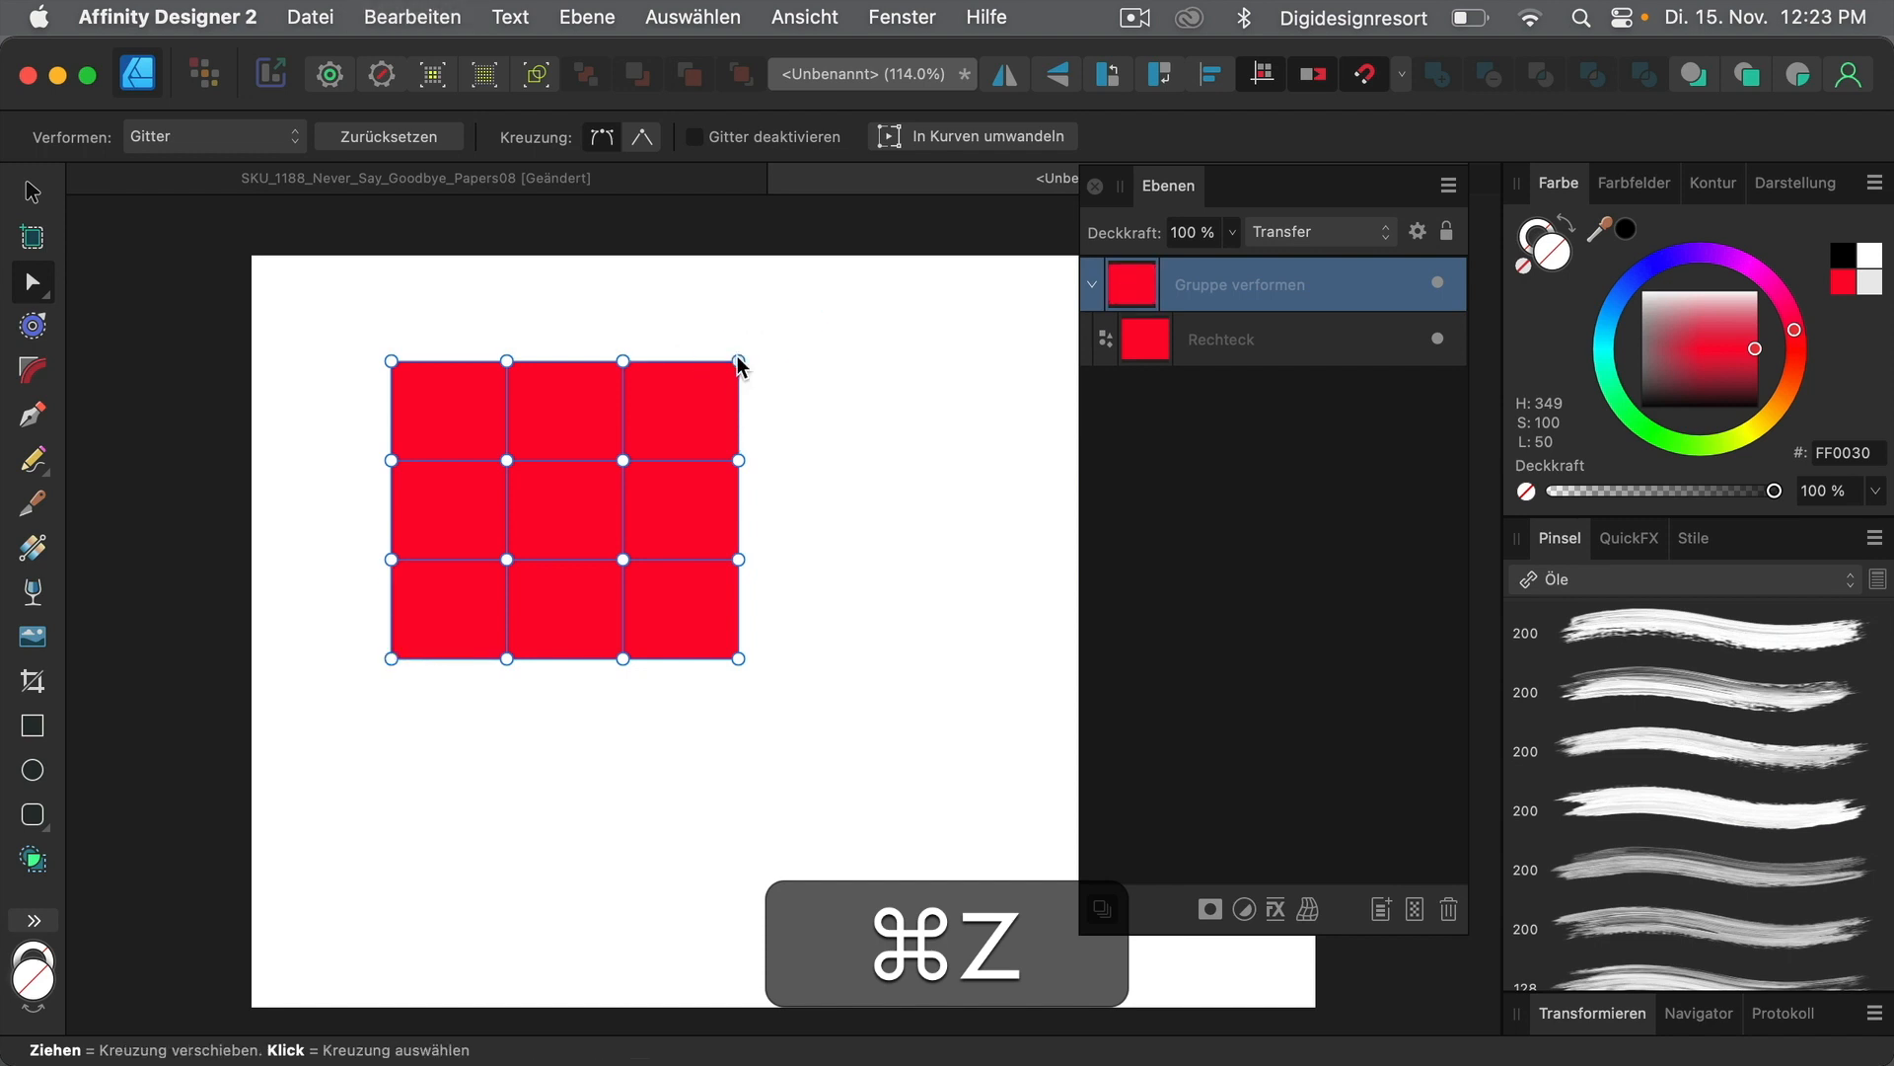
key("super+z")
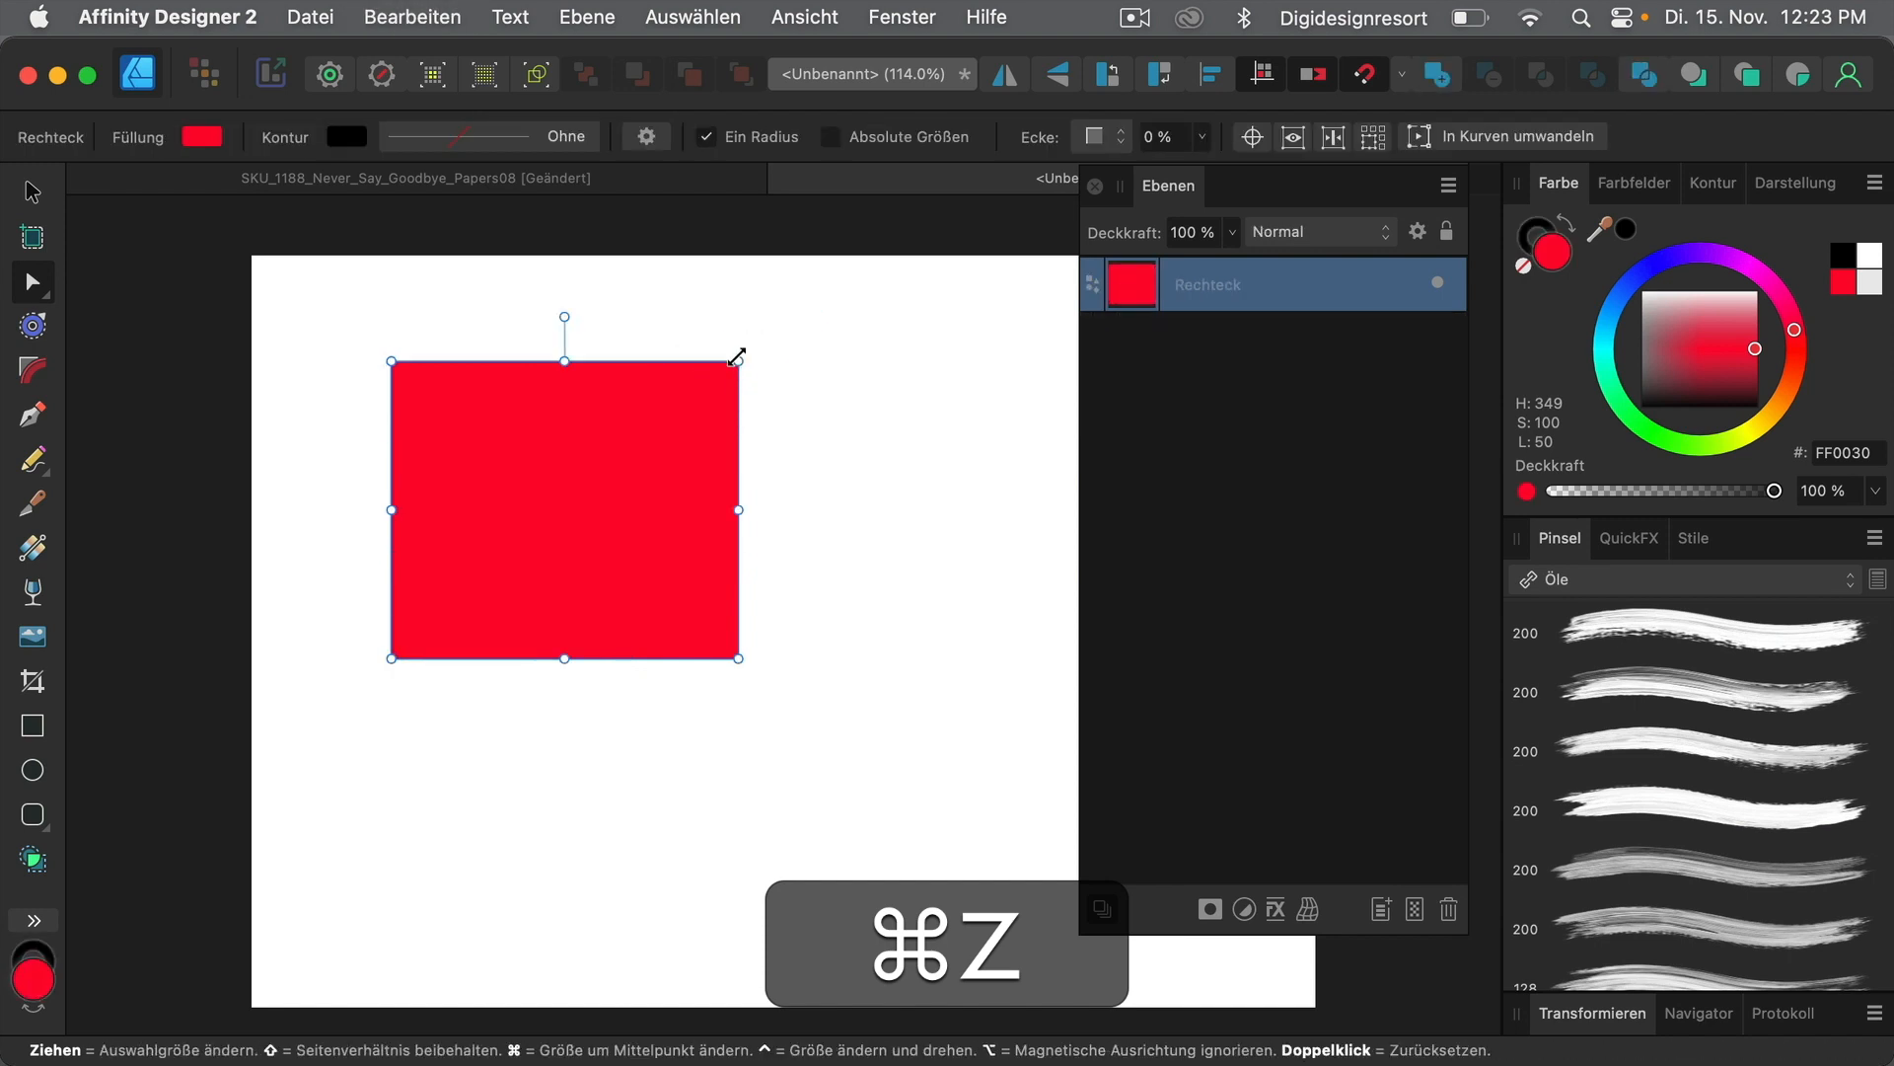
Wrap the red rectangle in a Bogen - Horizontal warp group, expand the group and select the nested rectangle layer
left_click(1306, 906)
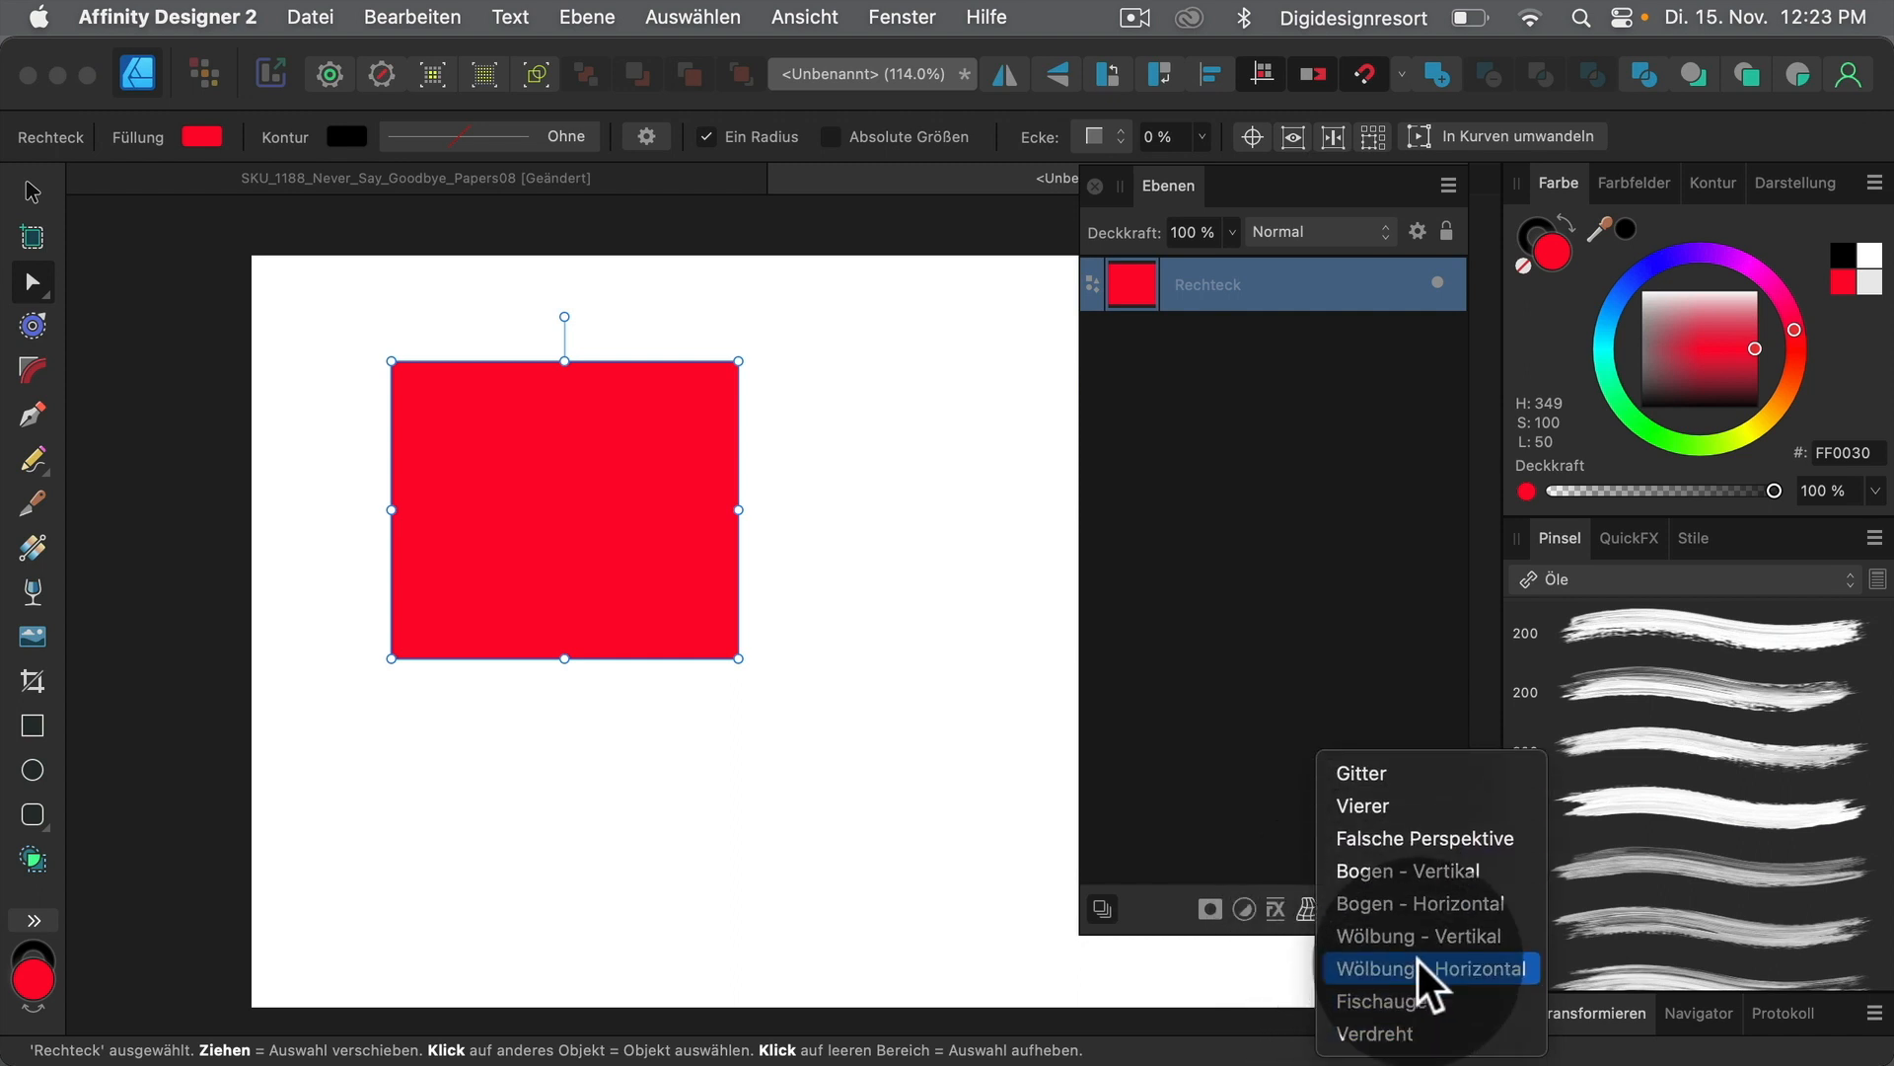
left_click(1421, 904)
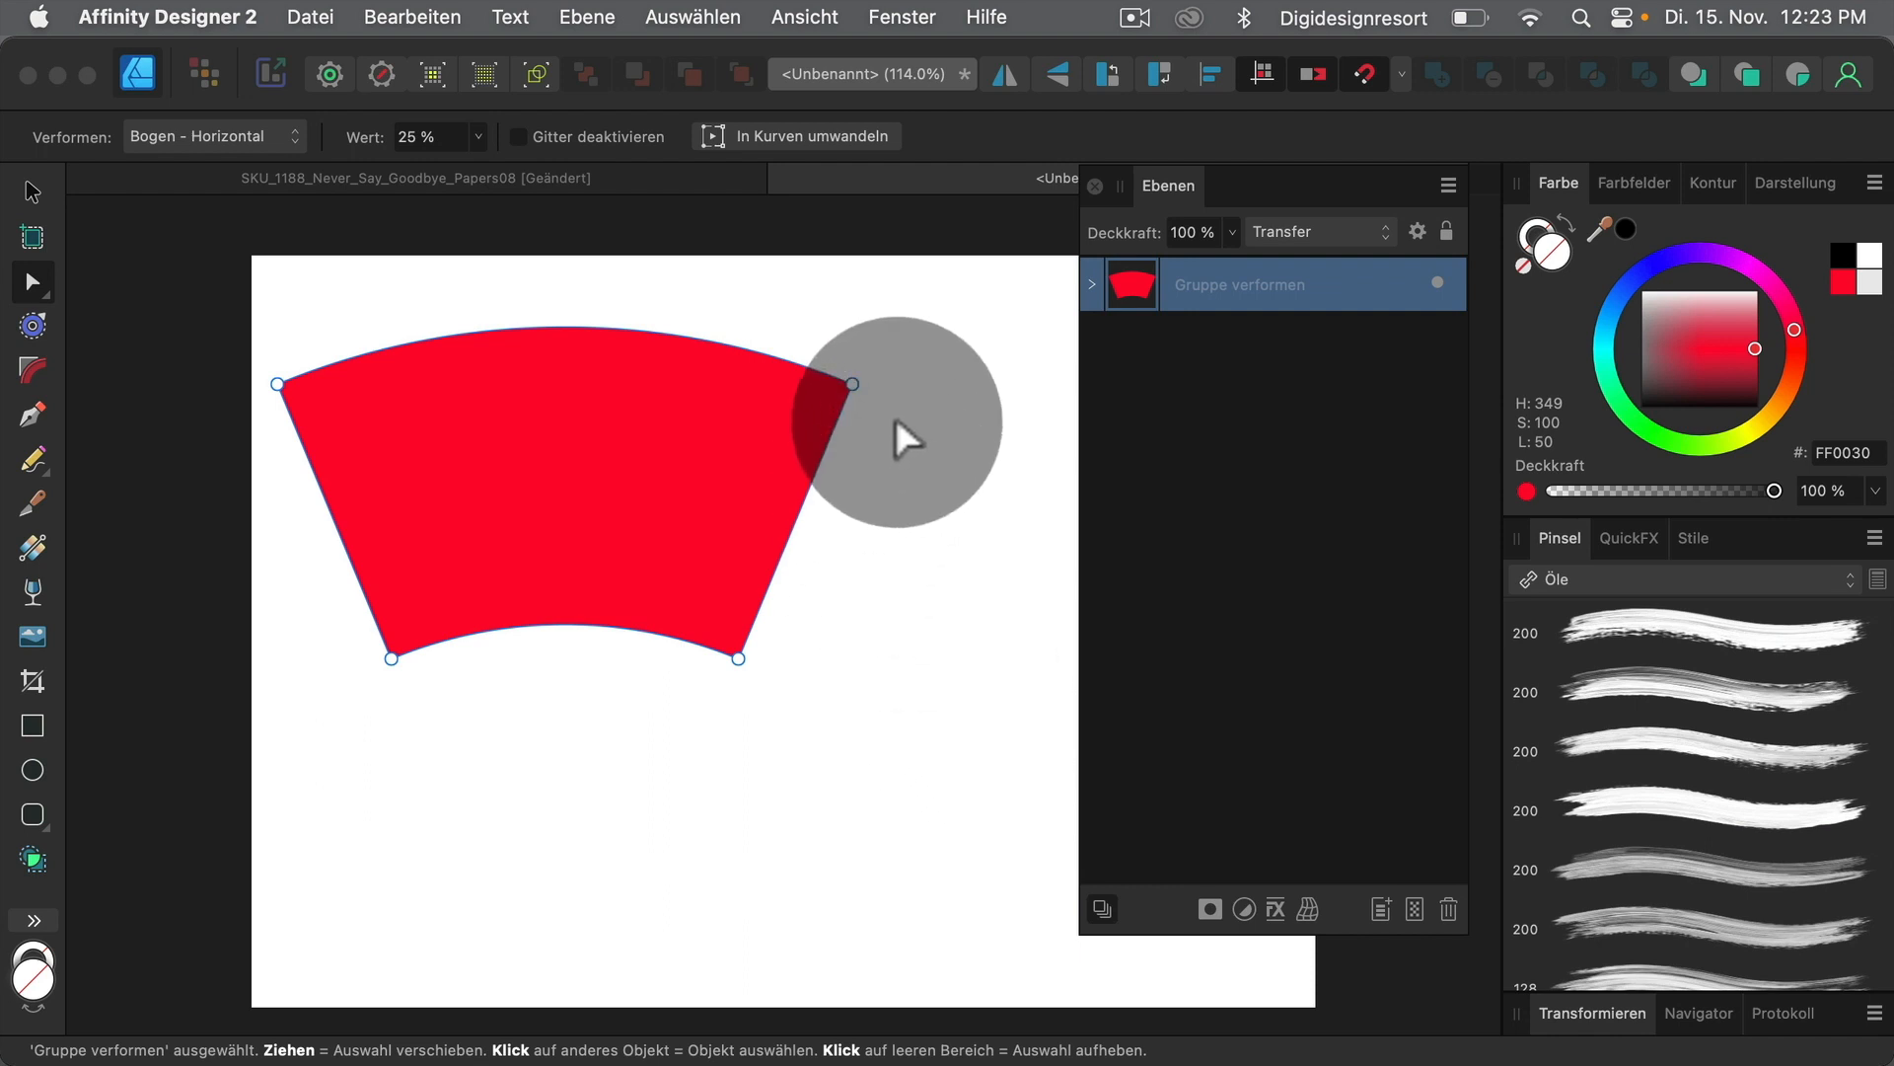
left_click(1093, 284)
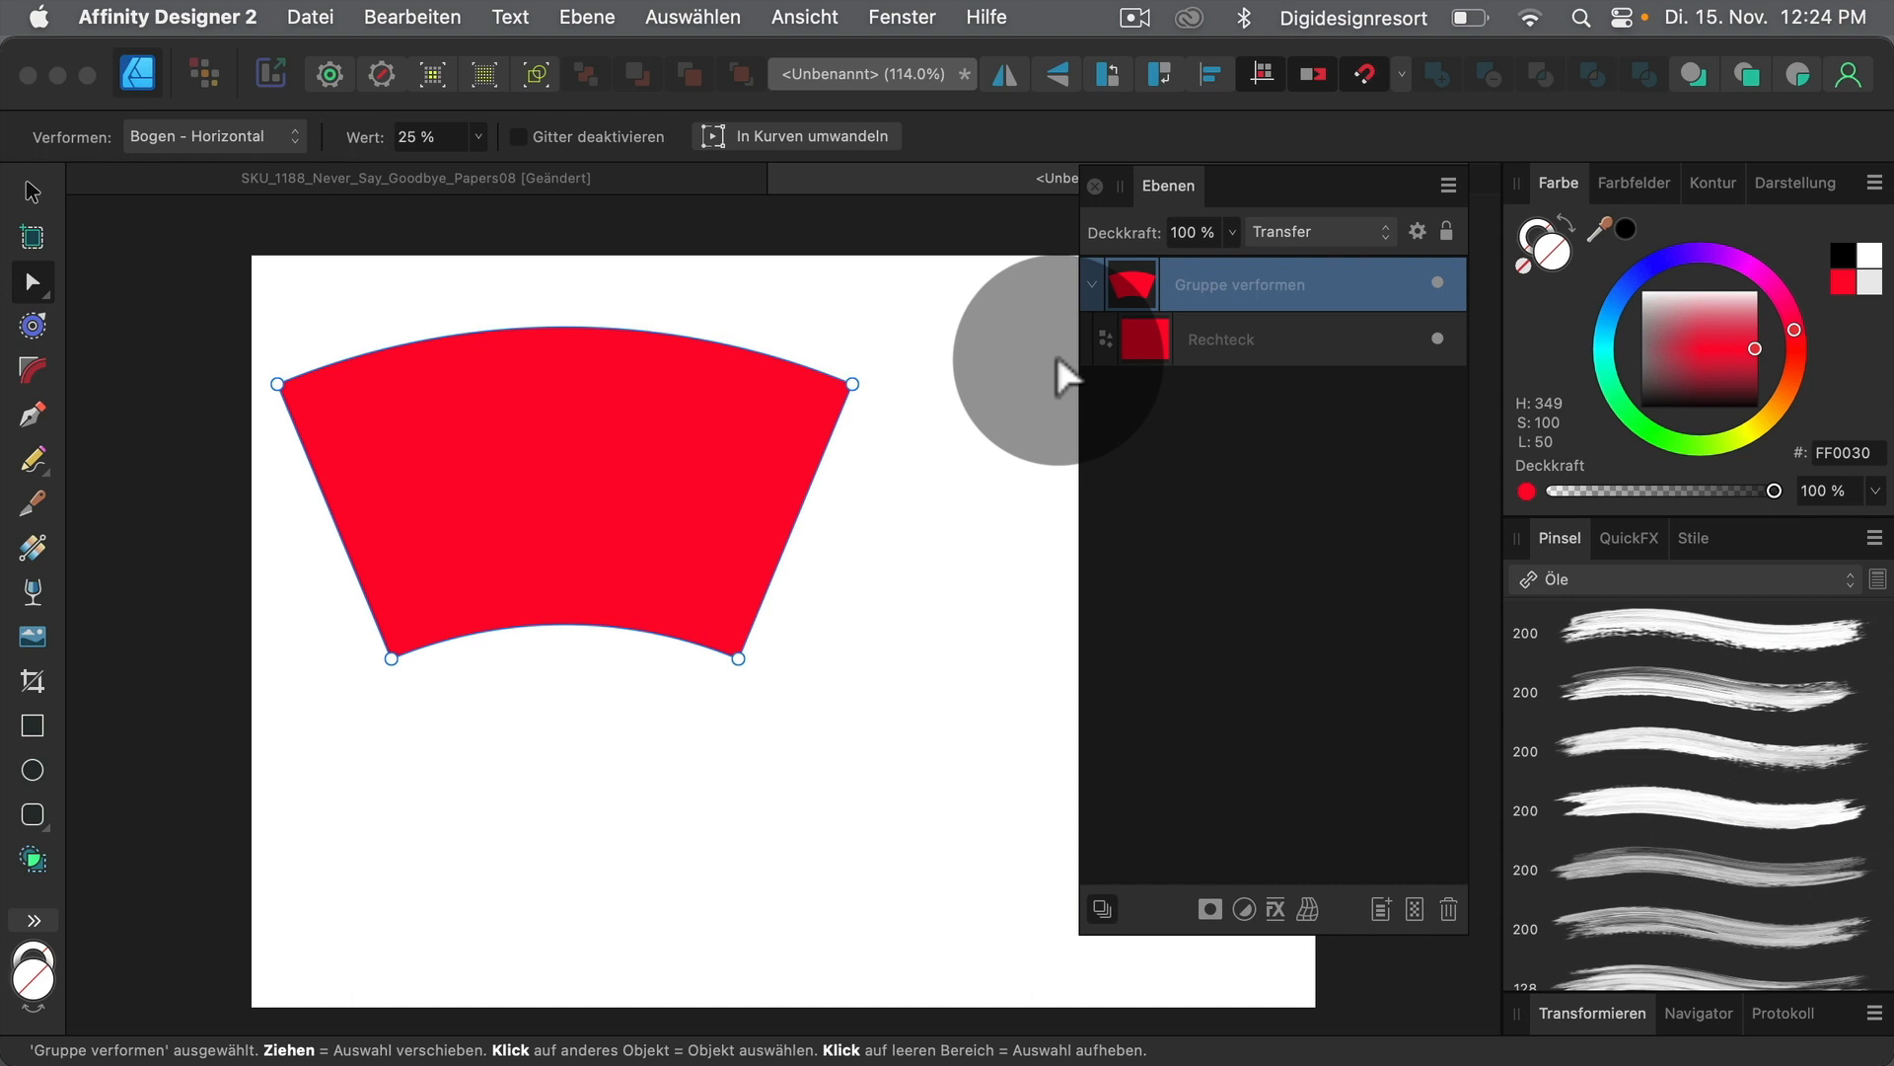
left_click(1157, 345)
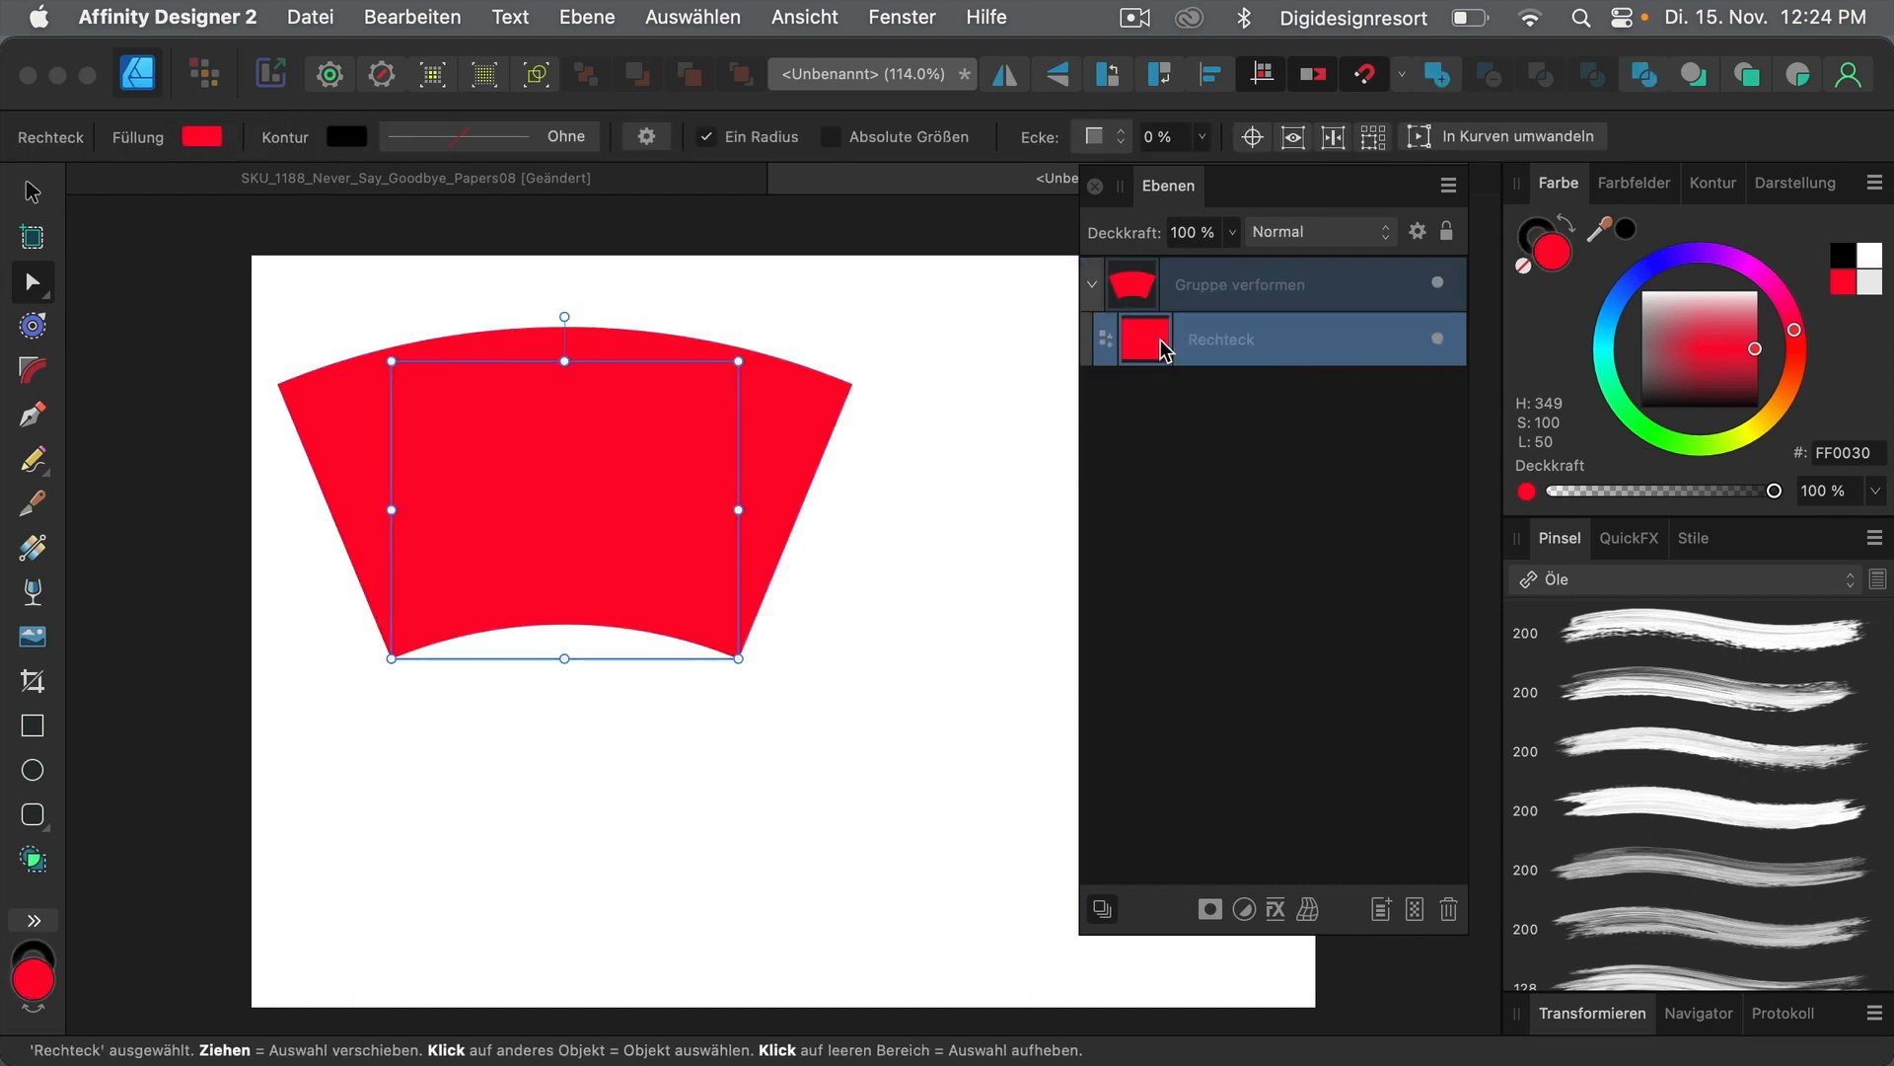
Move the rectangle layer out of its warp group, and delete the emptied group and the rectangle
left_click(1137, 336)
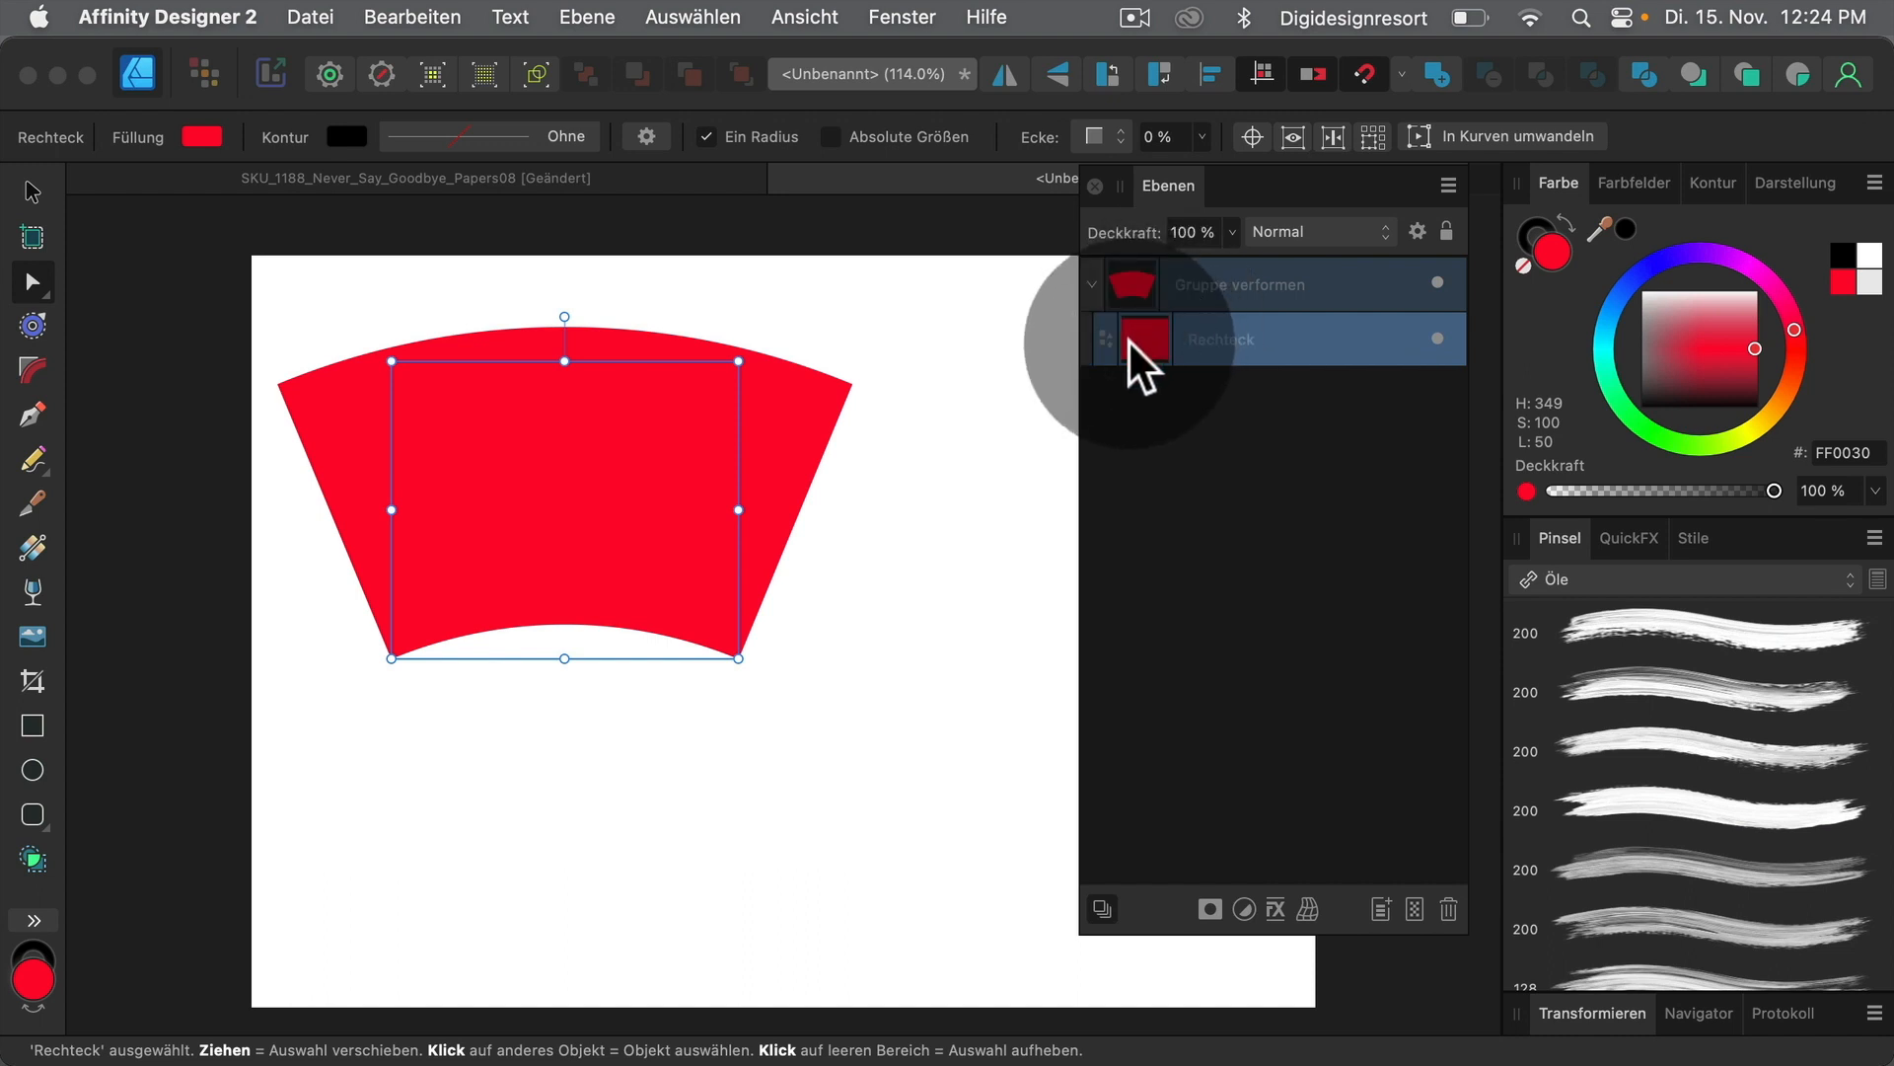
left_click_drag(1133, 347, 1154, 286)
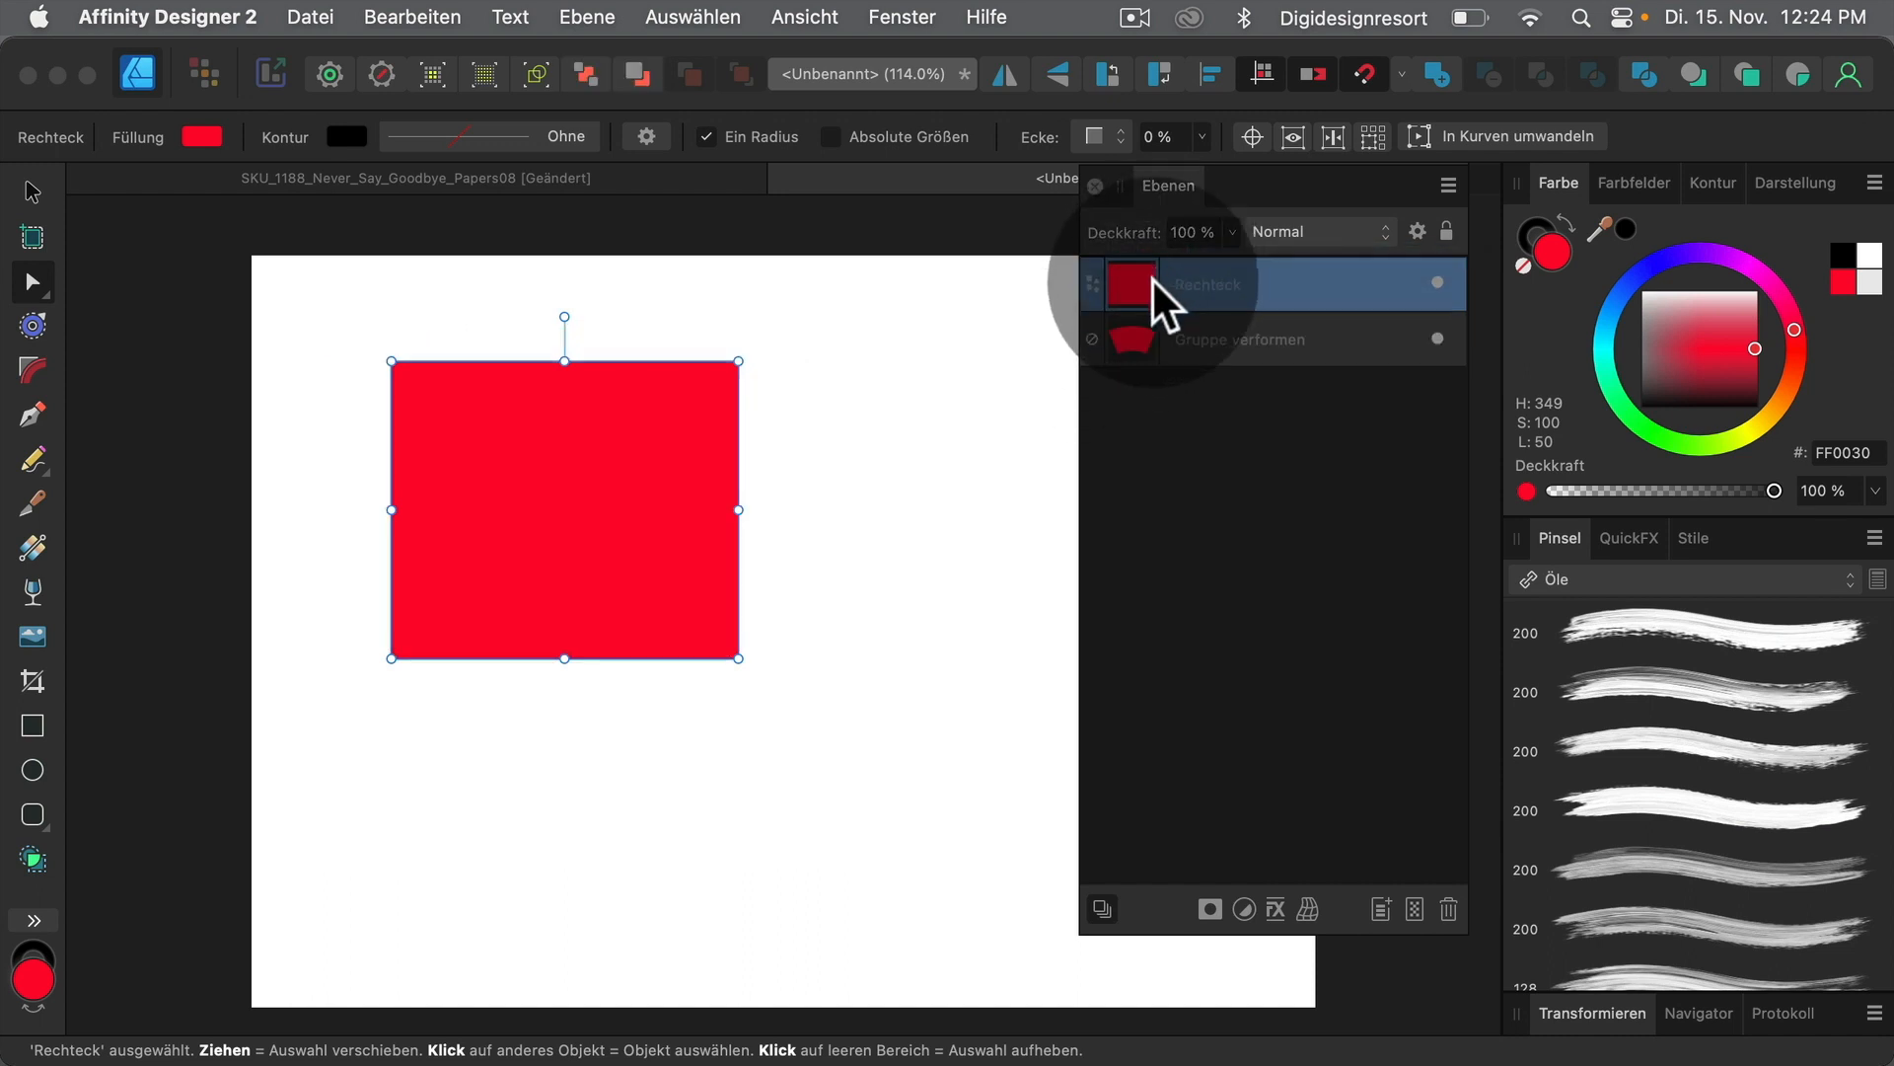
left_click(1134, 356)
key("BackSpace")
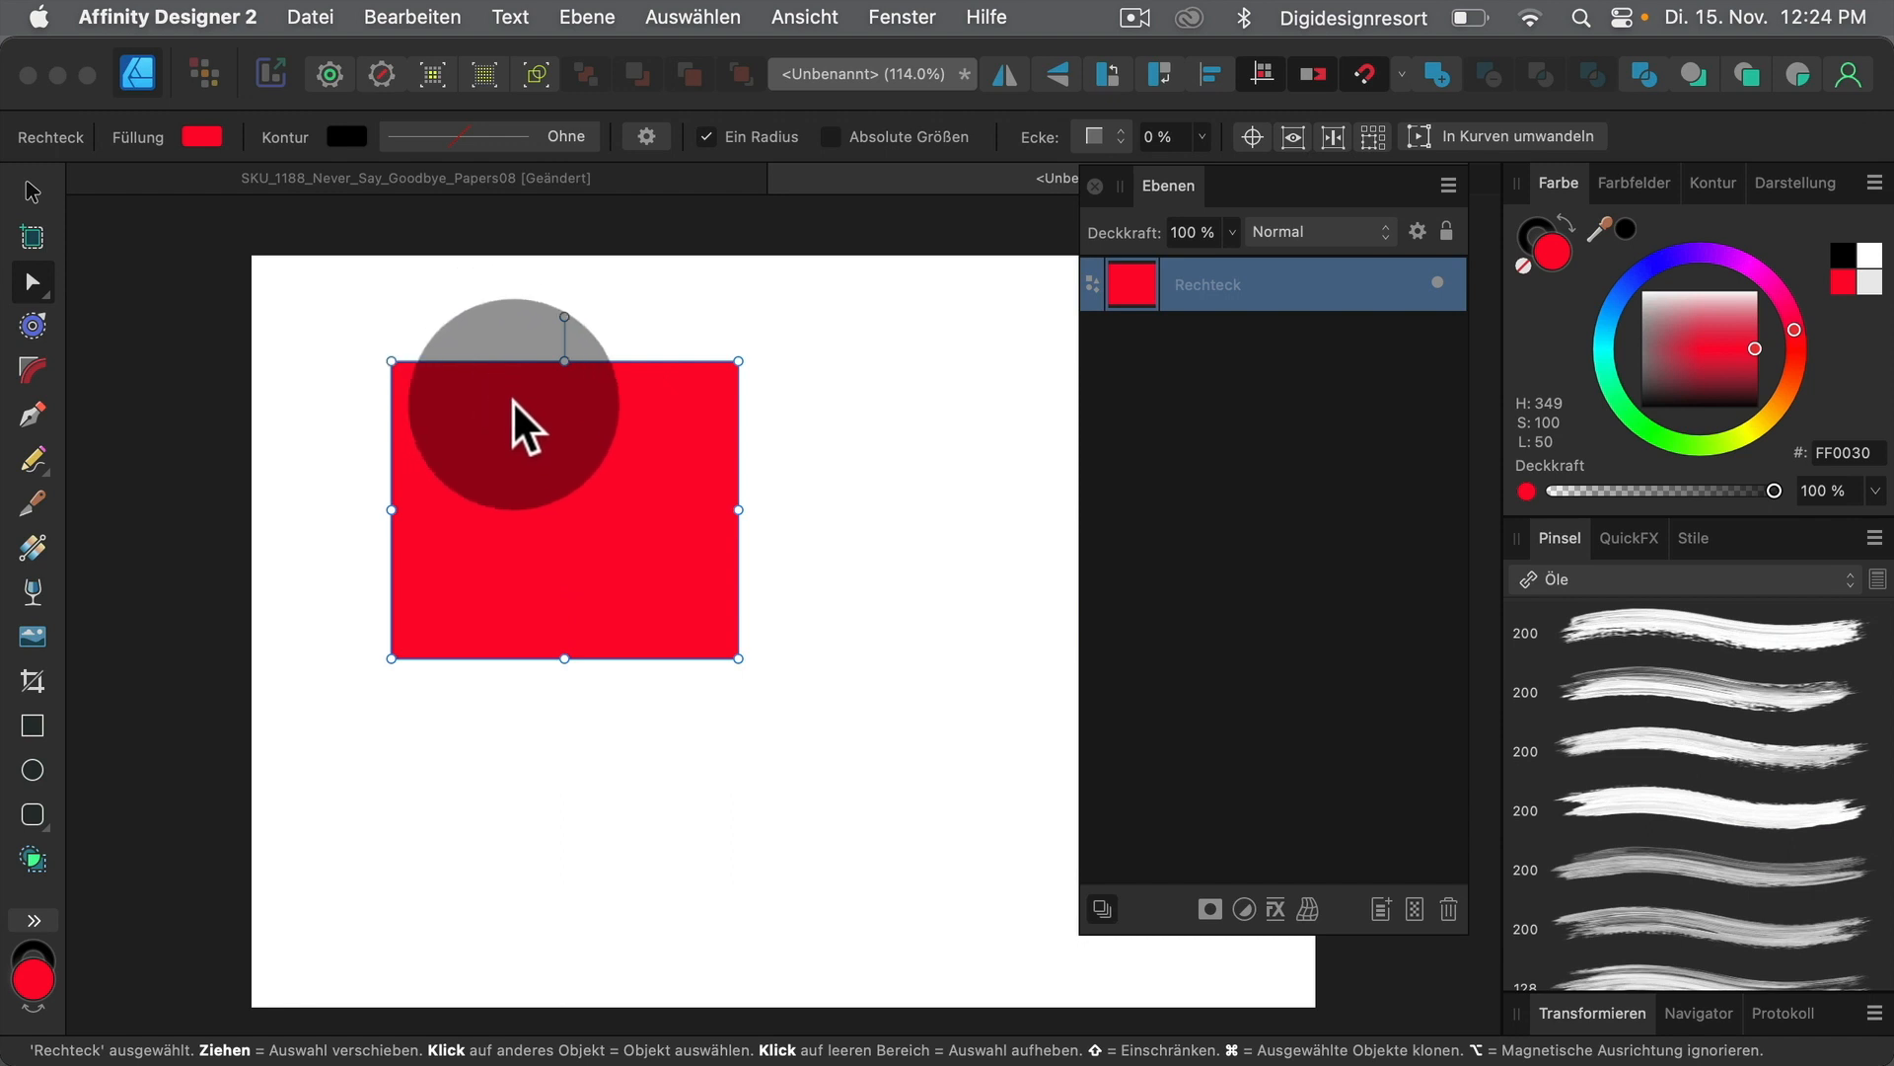
key("BackSpace")
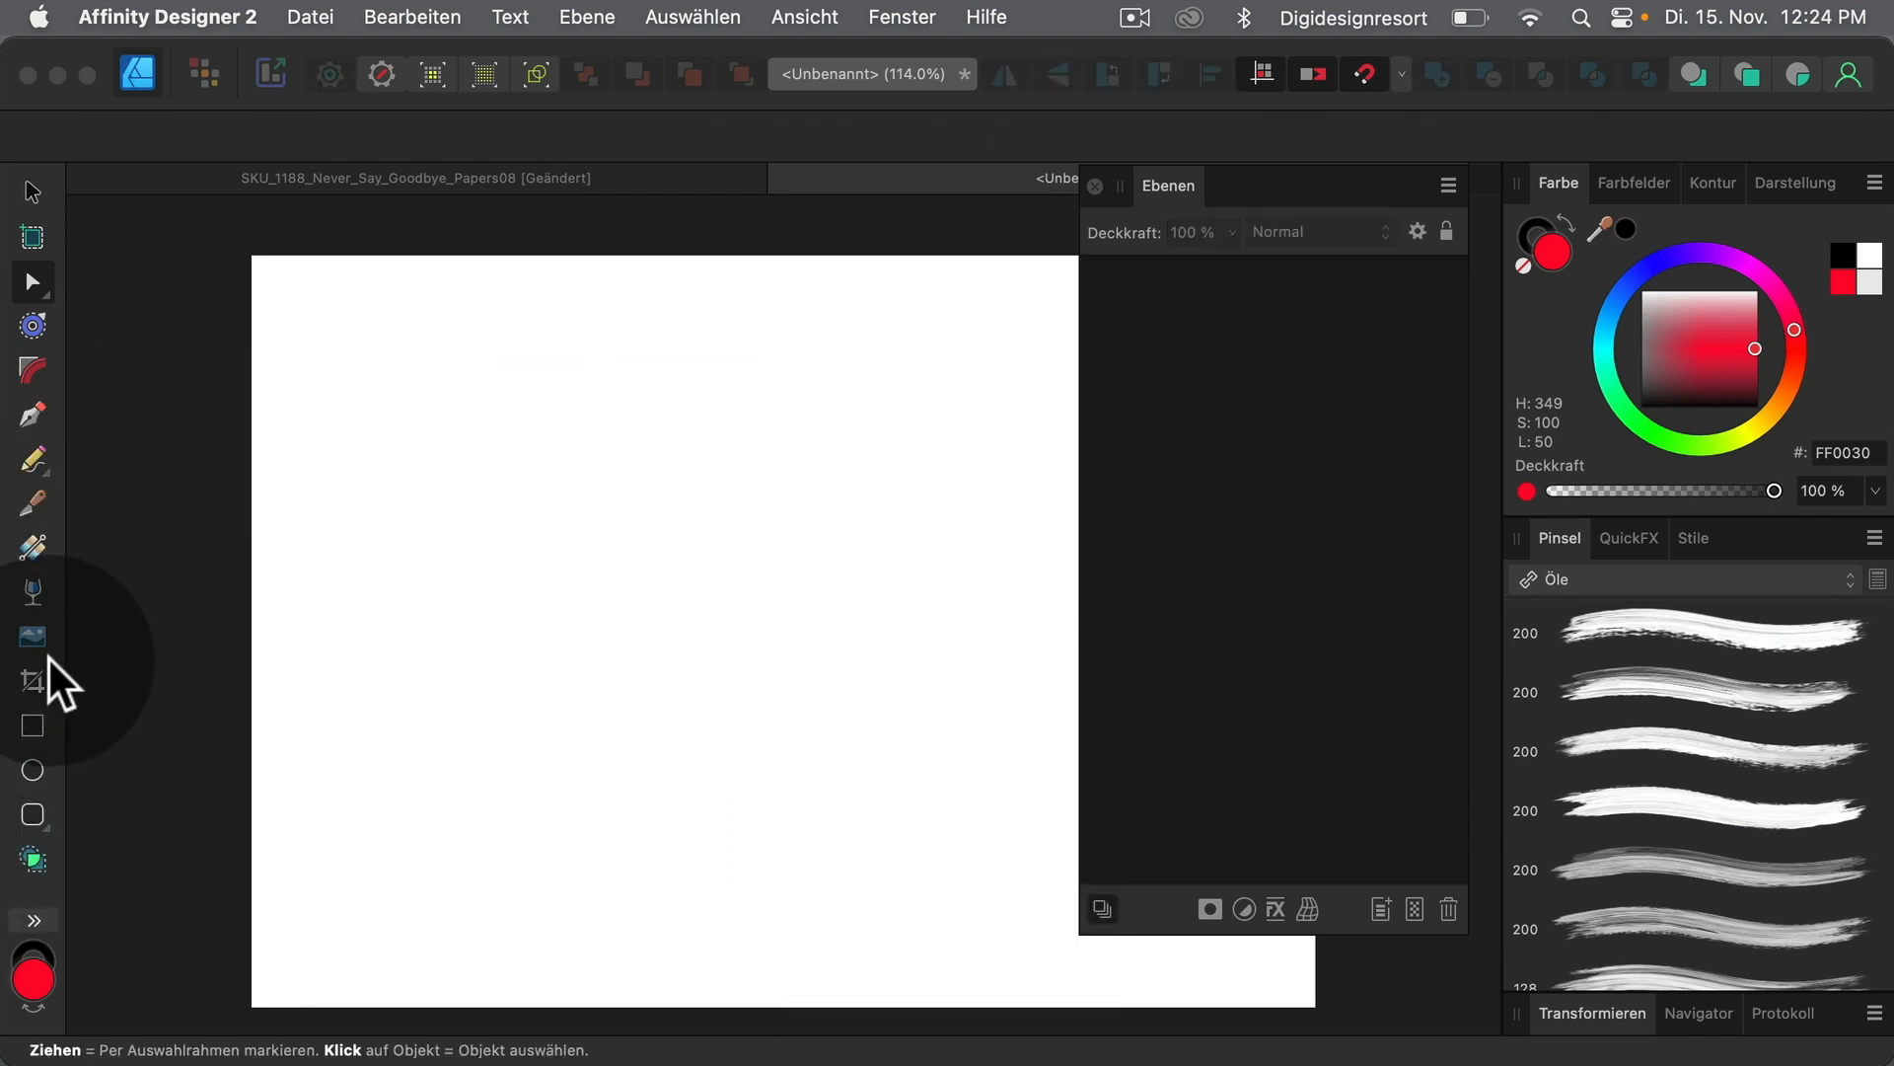
Add the artistic text "Hallo" in black Arial at about 191 pt in the upper part of the page
left_click(33, 917)
mouse_move(157, 932)
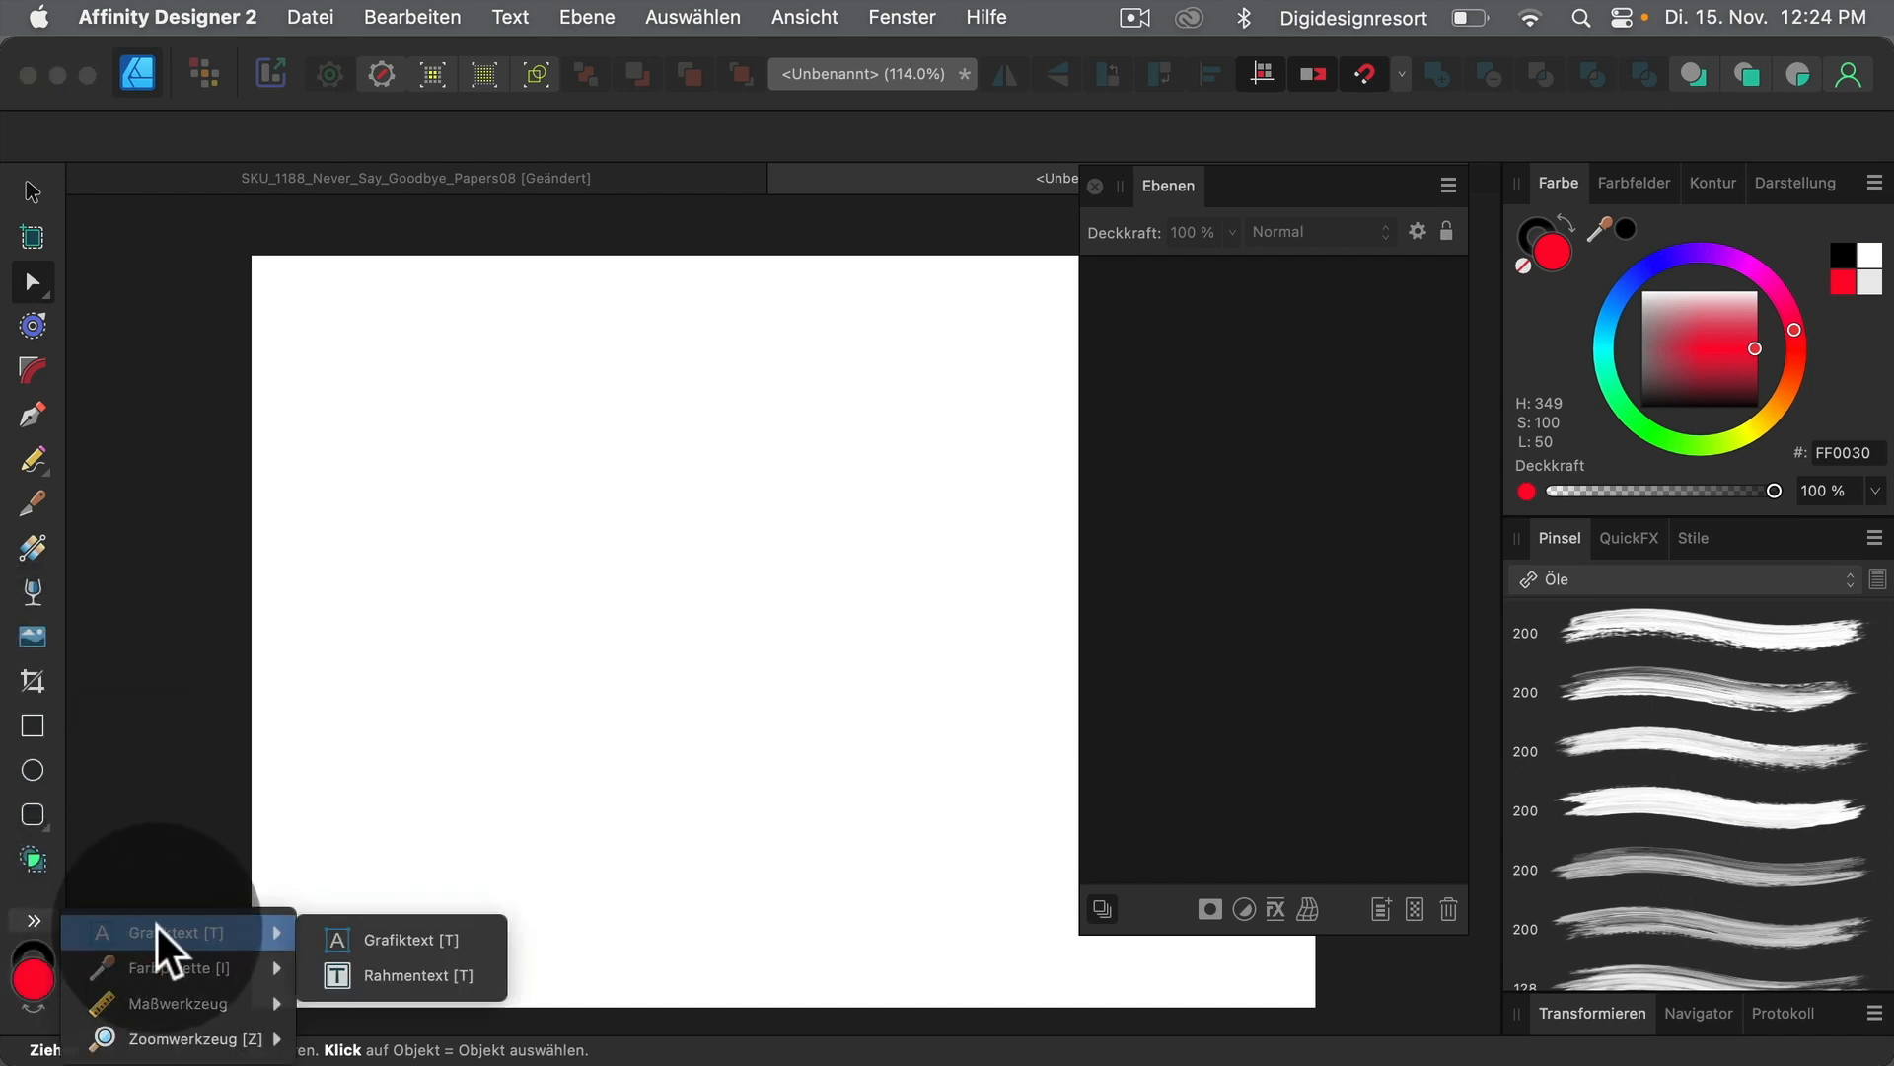
left_click(382, 938)
left_click_drag(337, 373, 572, 612)
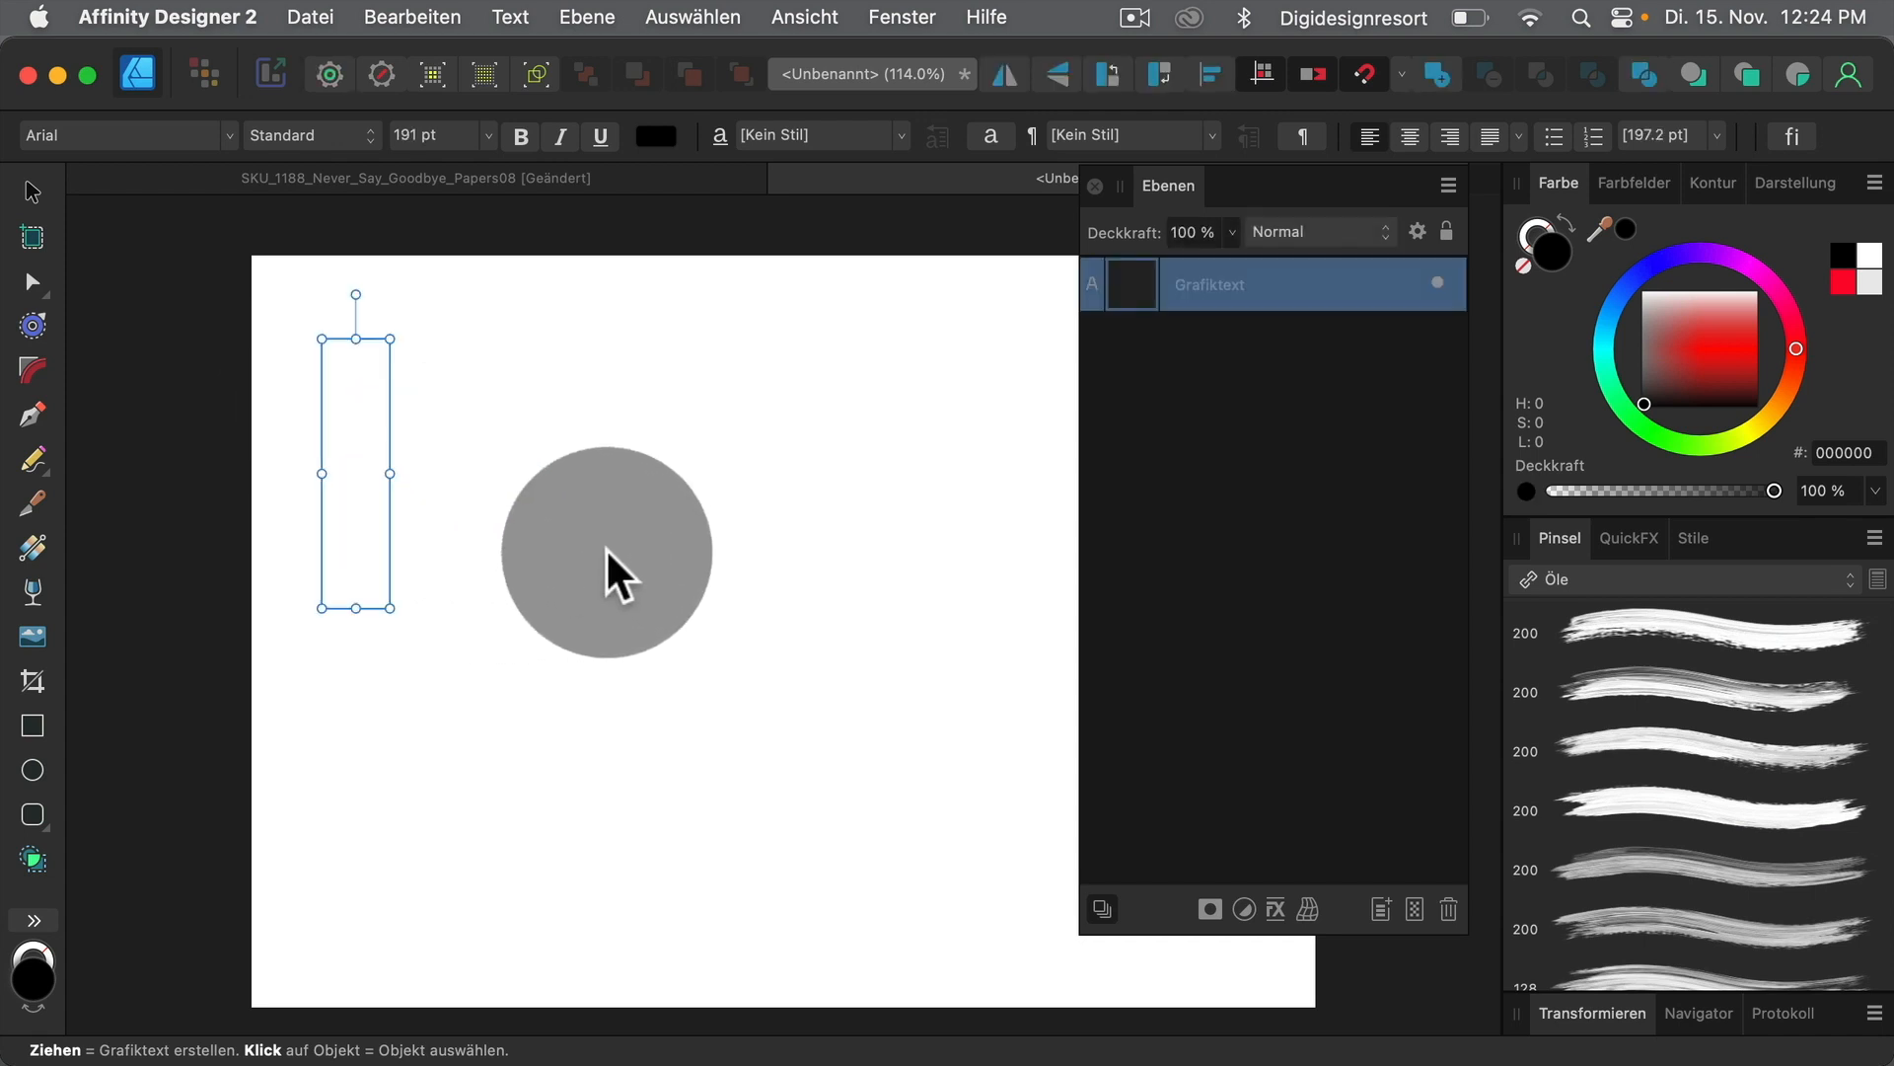
type("Hallo")
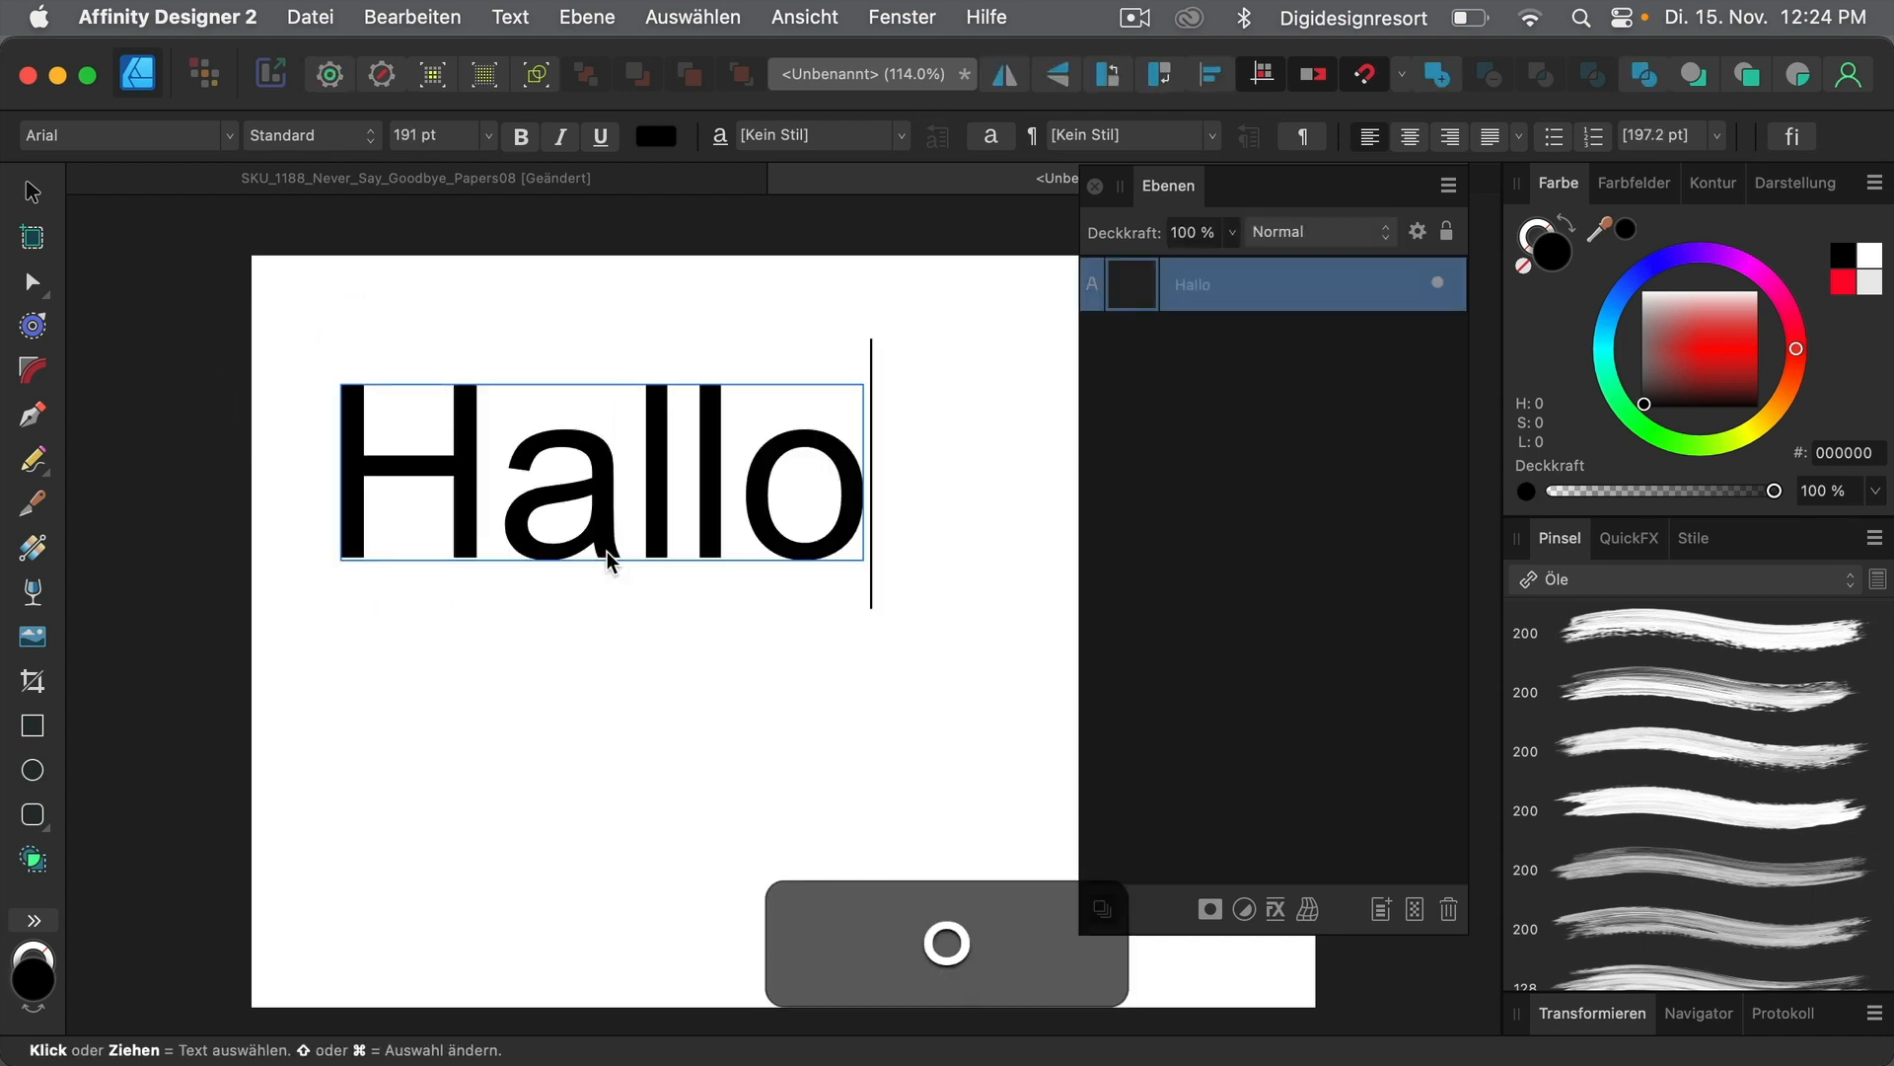
Select the "Hallo" text with the Move tool and shift it slightly upward on the page
left_click(94, 242)
left_click(33, 193)
left_click(483, 352)
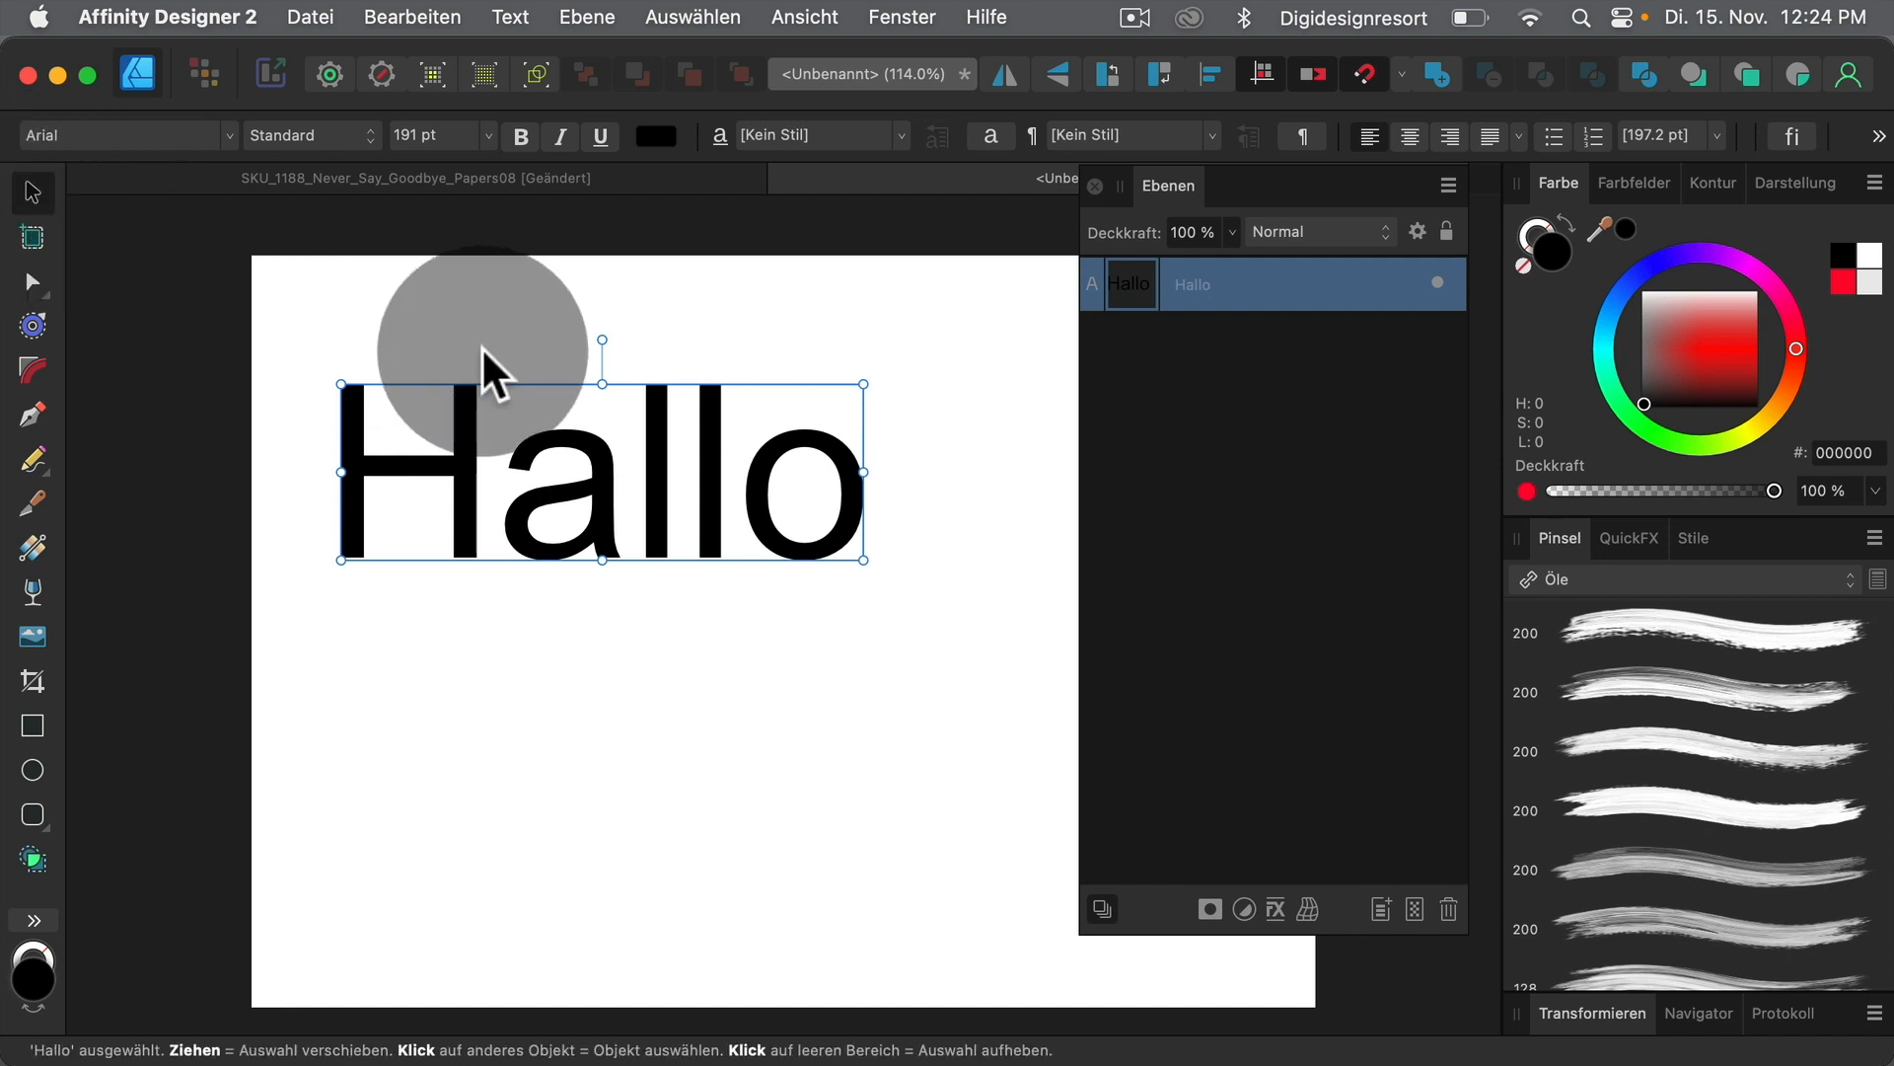
left_click_drag(653, 437, 650, 406)
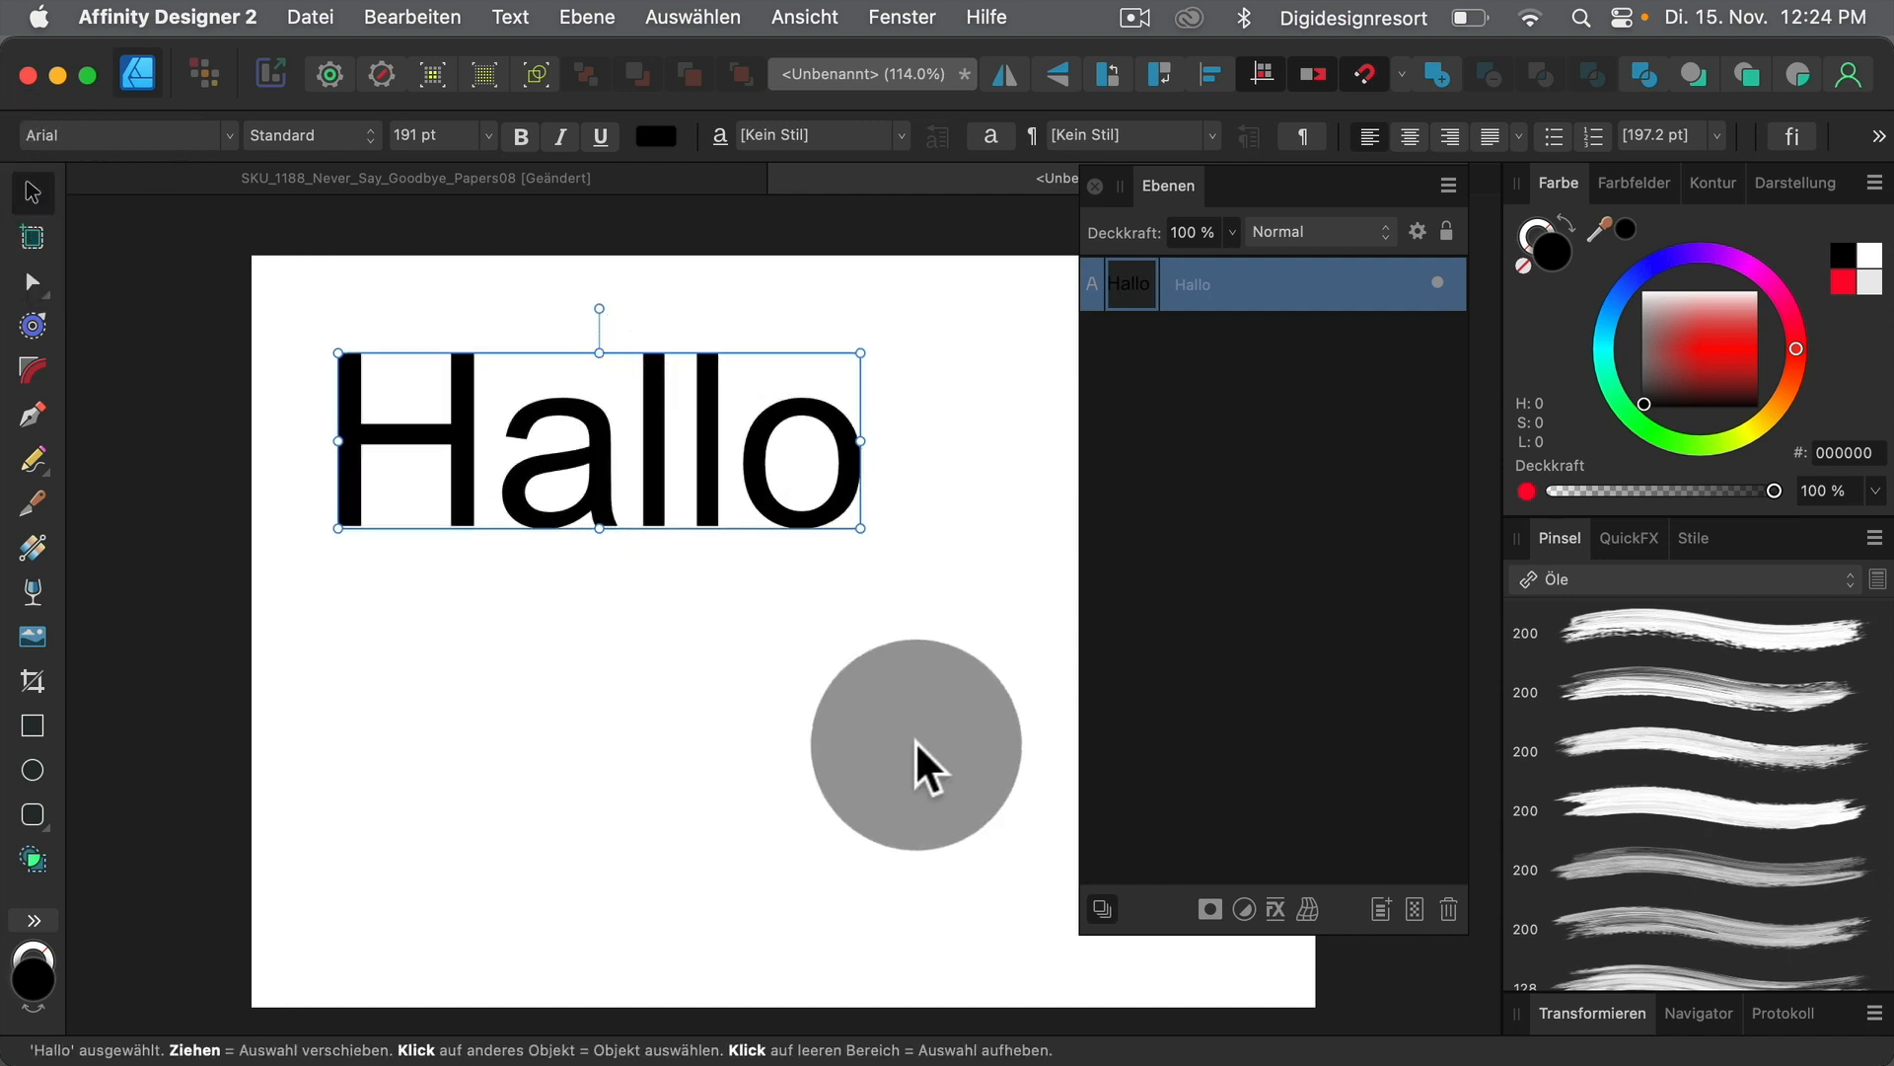
Apply a Wölbung - Vertikal warp to the "Hallo" text, nudge its upper-right node right and bend the upper edge upward
left_click(1306, 909)
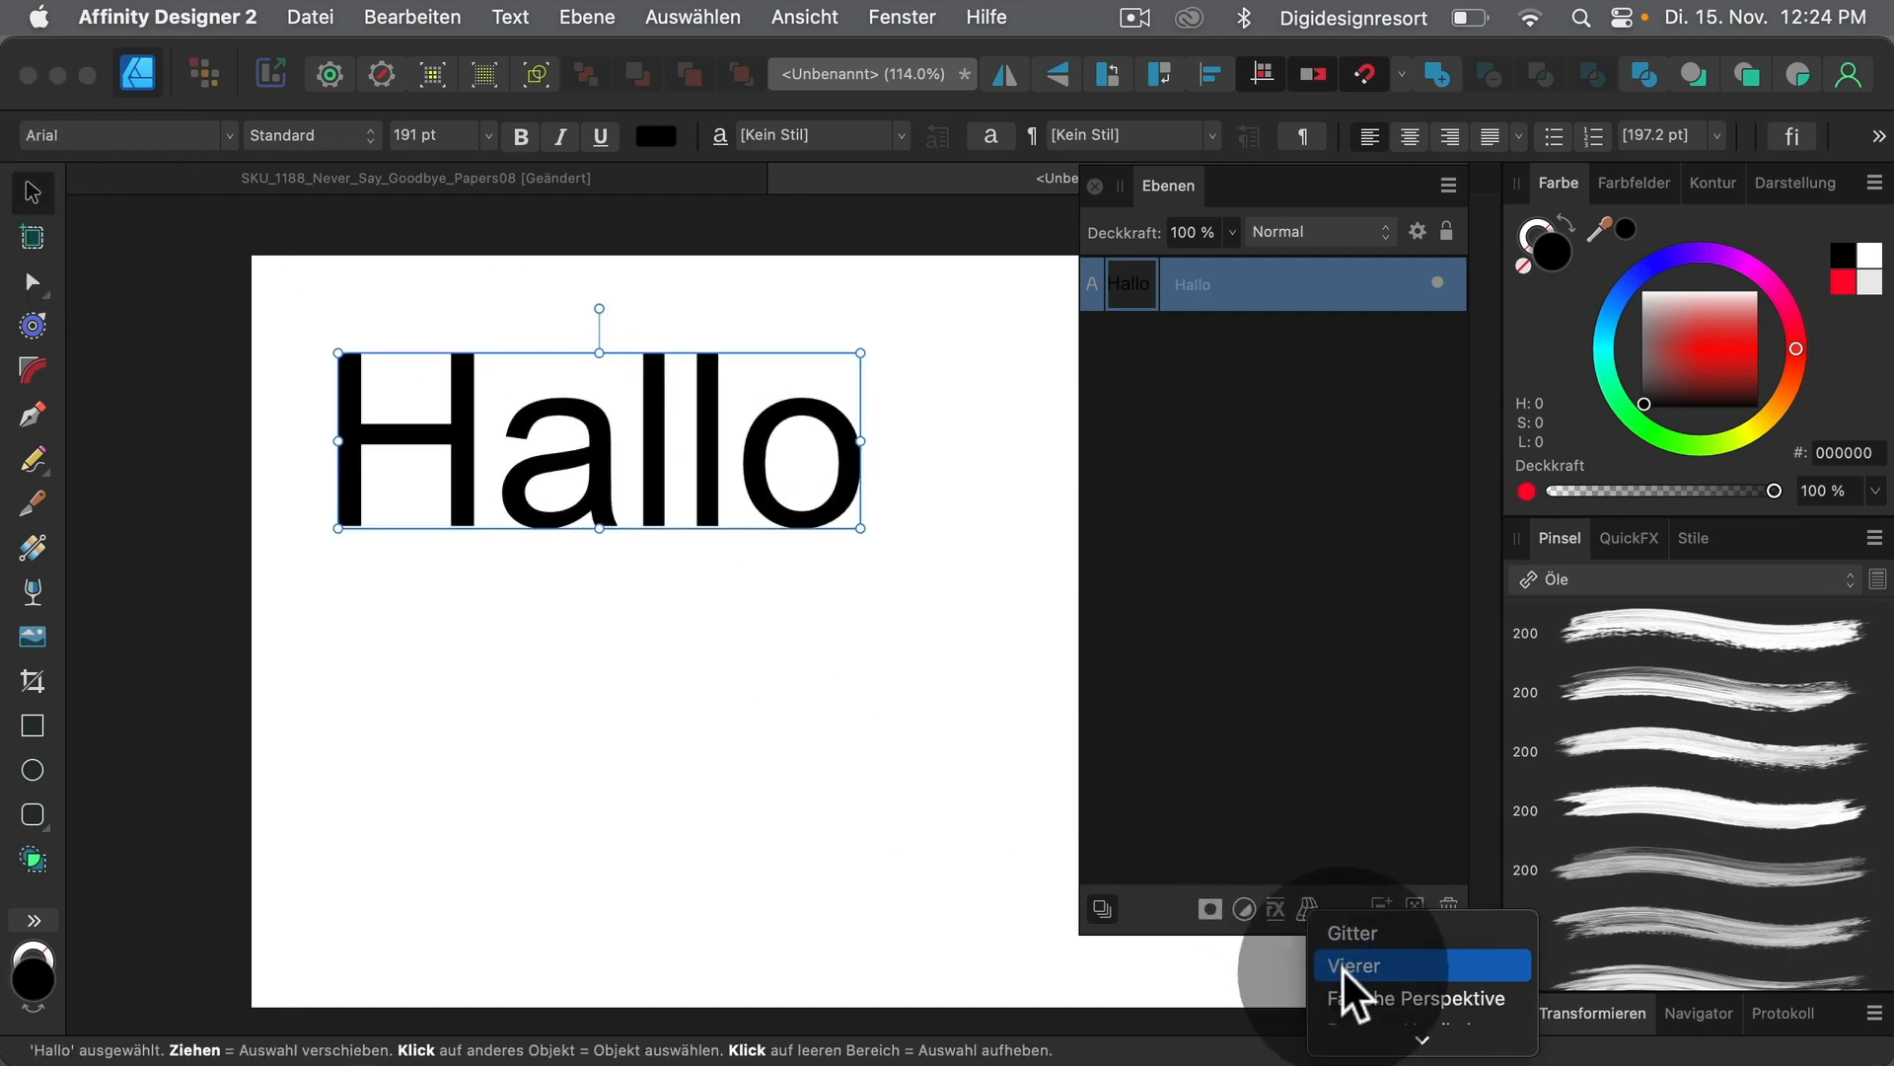
mouse_move(1373, 1048)
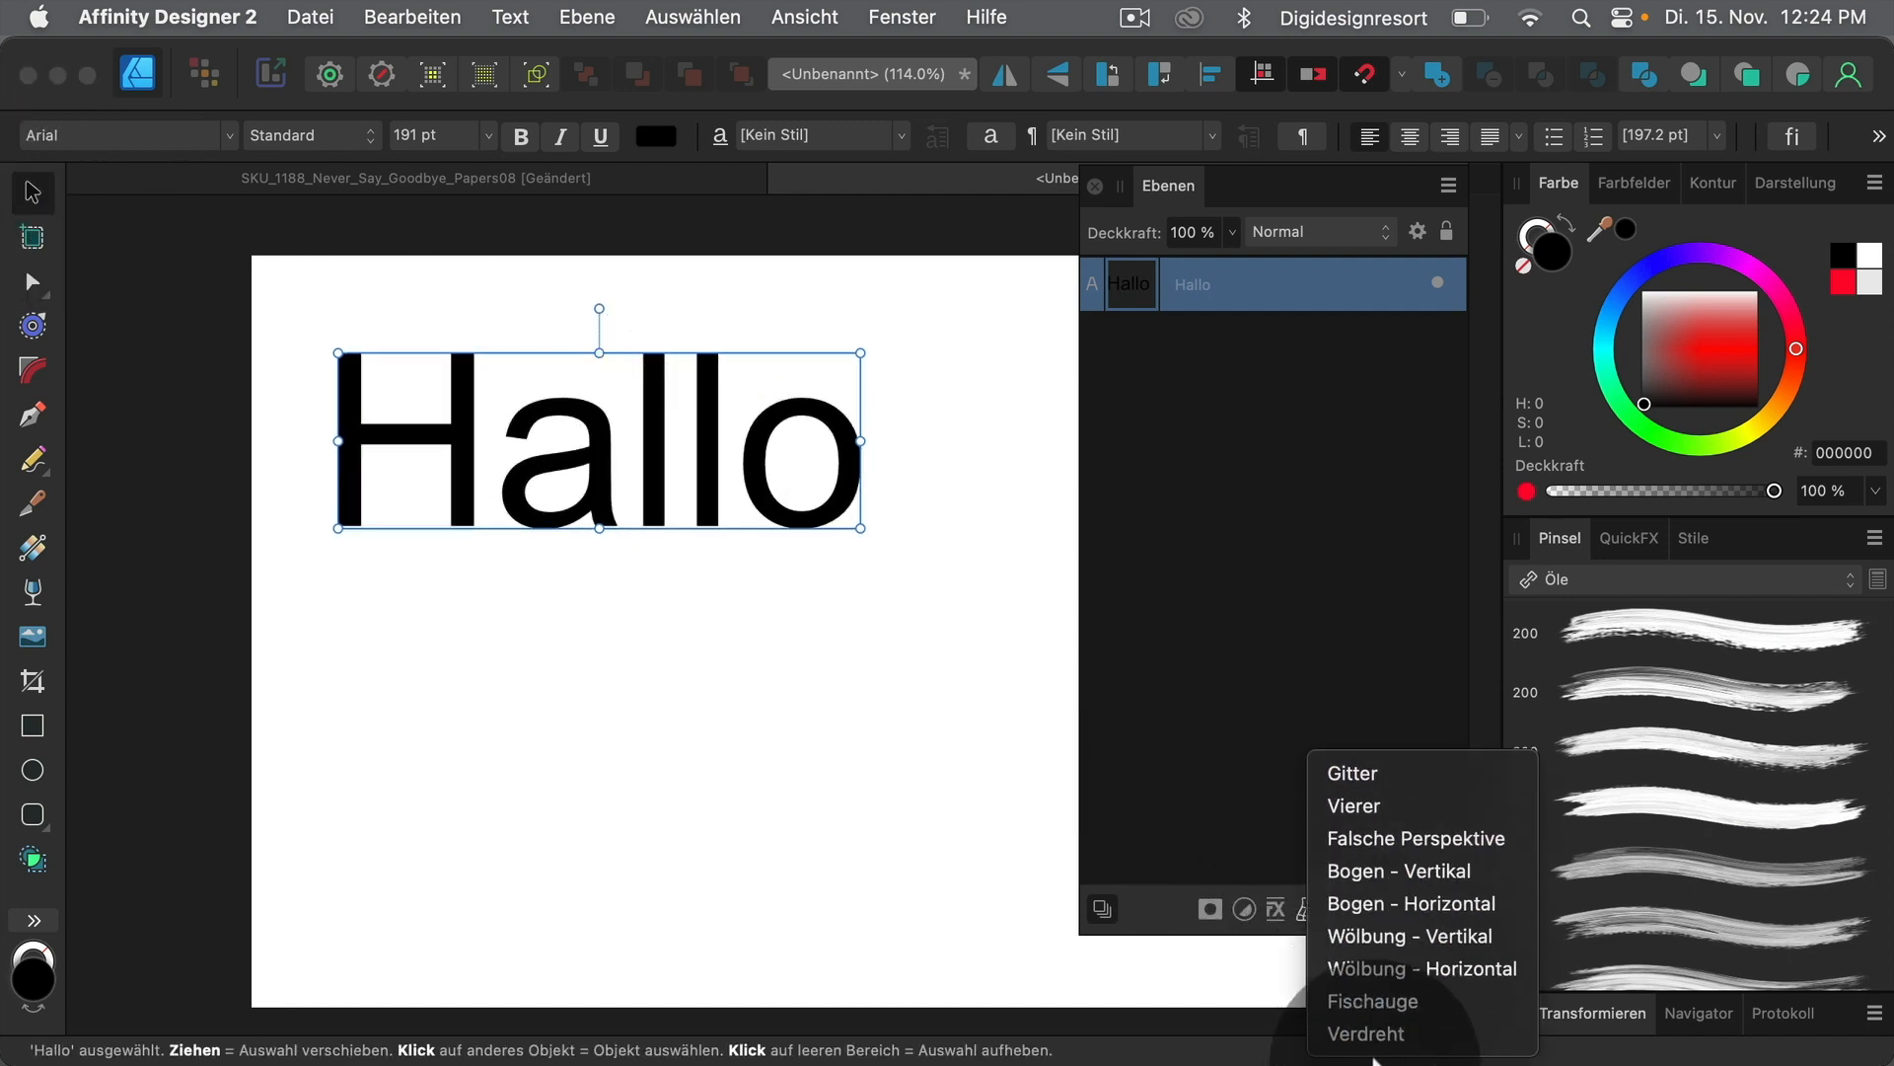
left_click(1391, 938)
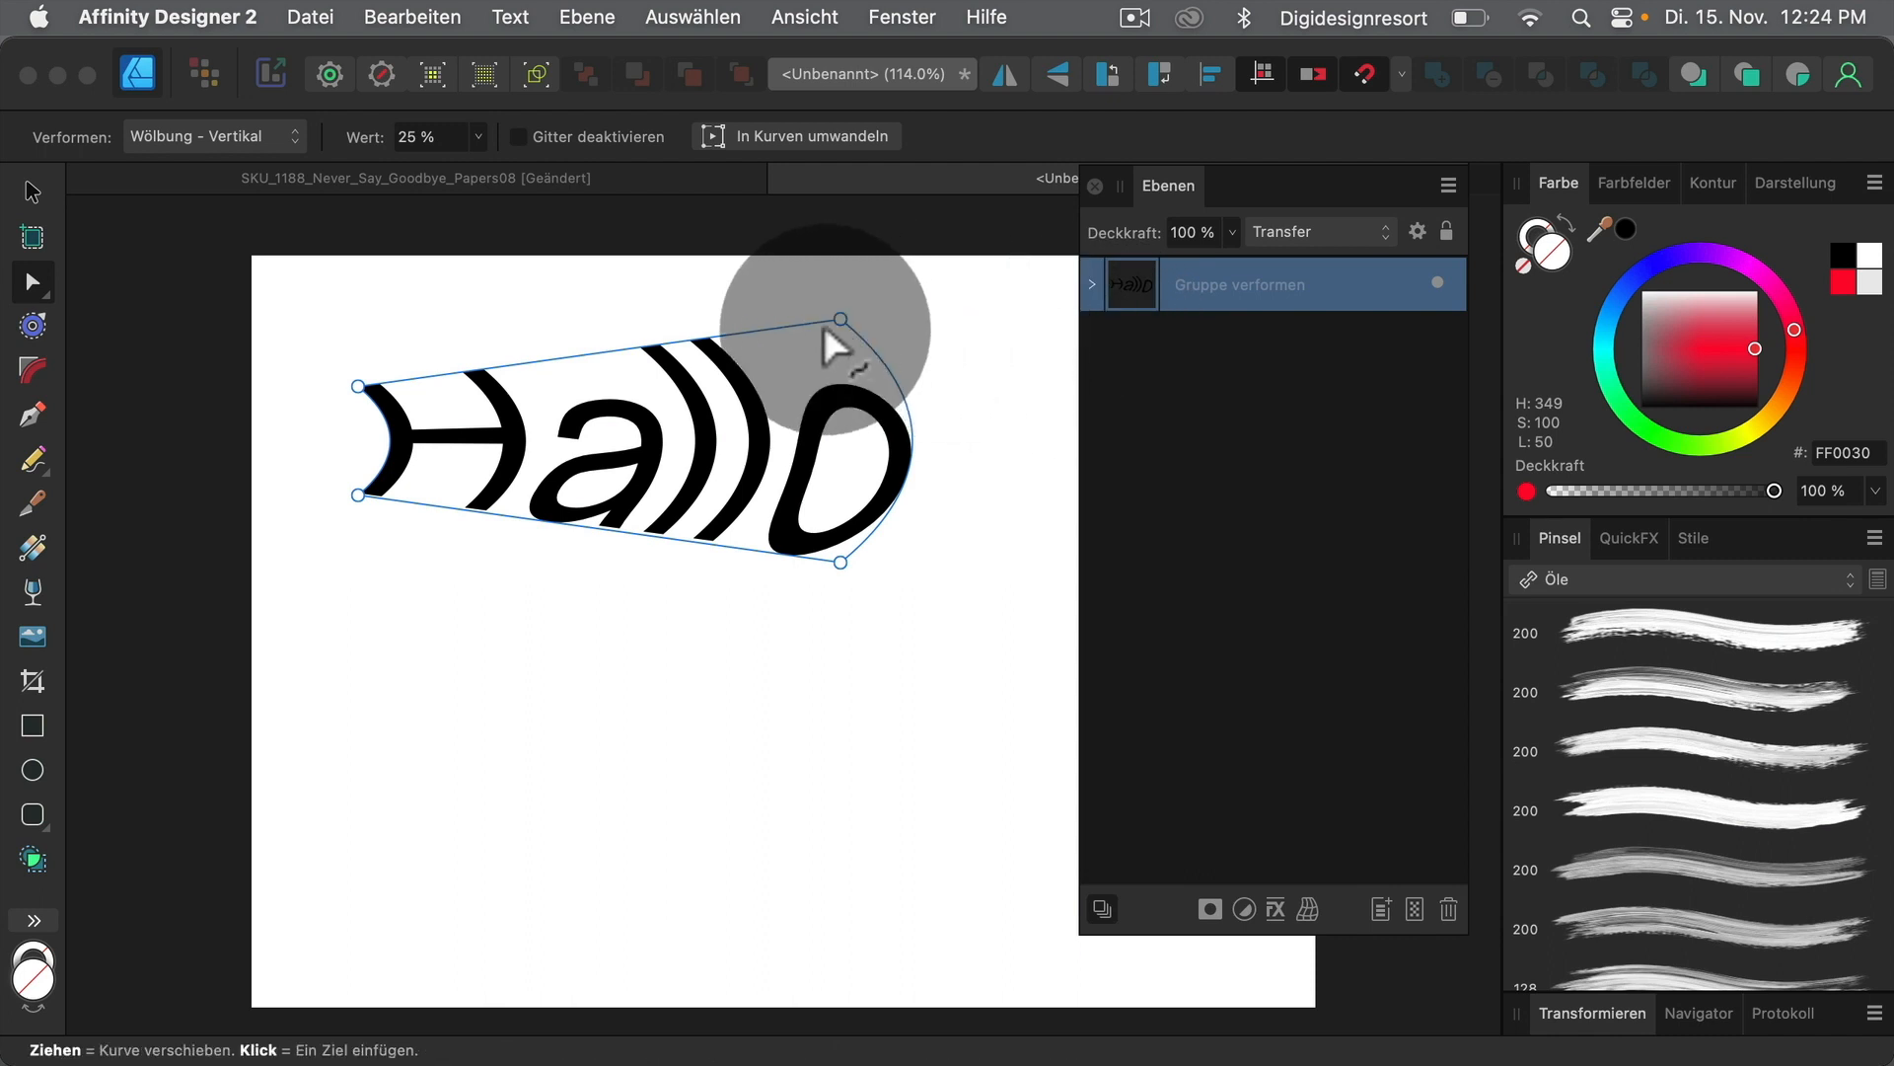
mouse_move(841, 318)
left_mouse_down()
mouse_move(863, 269)
mouse_move(845, 358)
mouse_move(851, 318)
left_mouse_up()
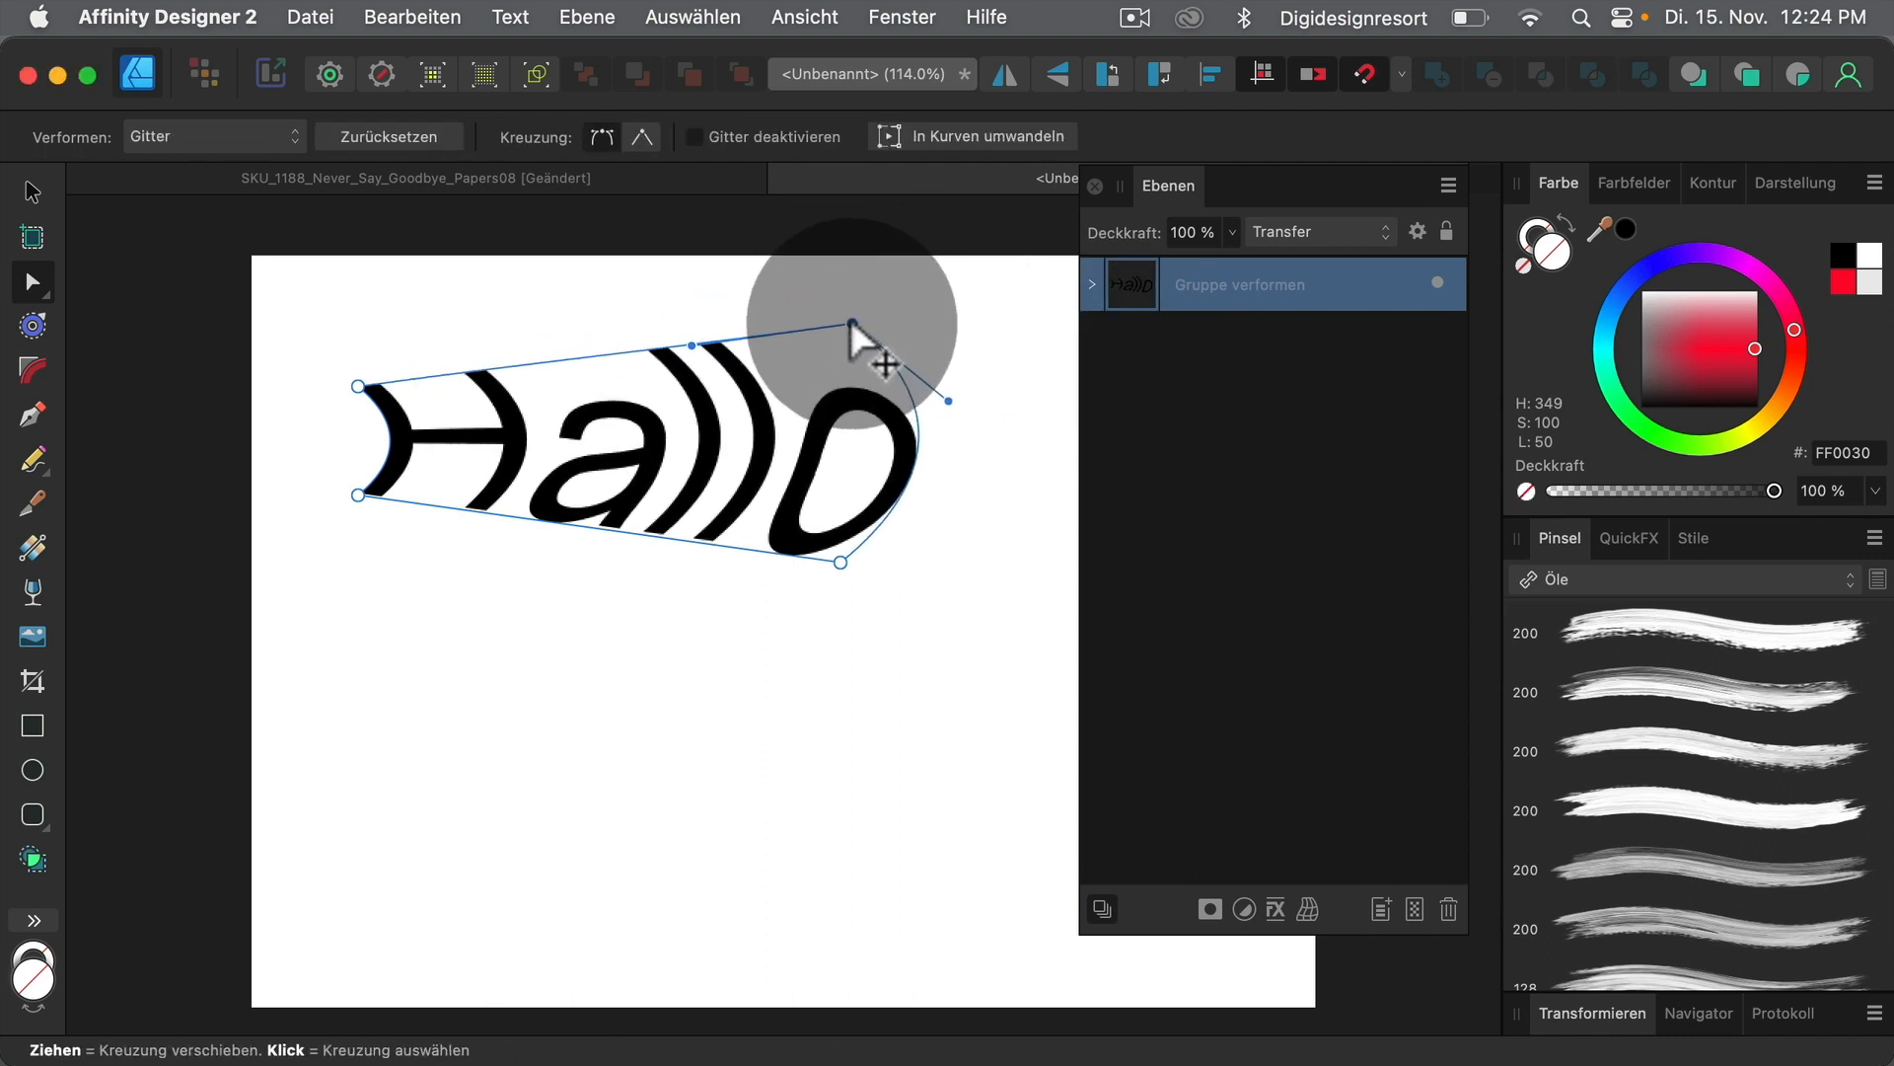
left_click_drag(677, 317, 712, 260)
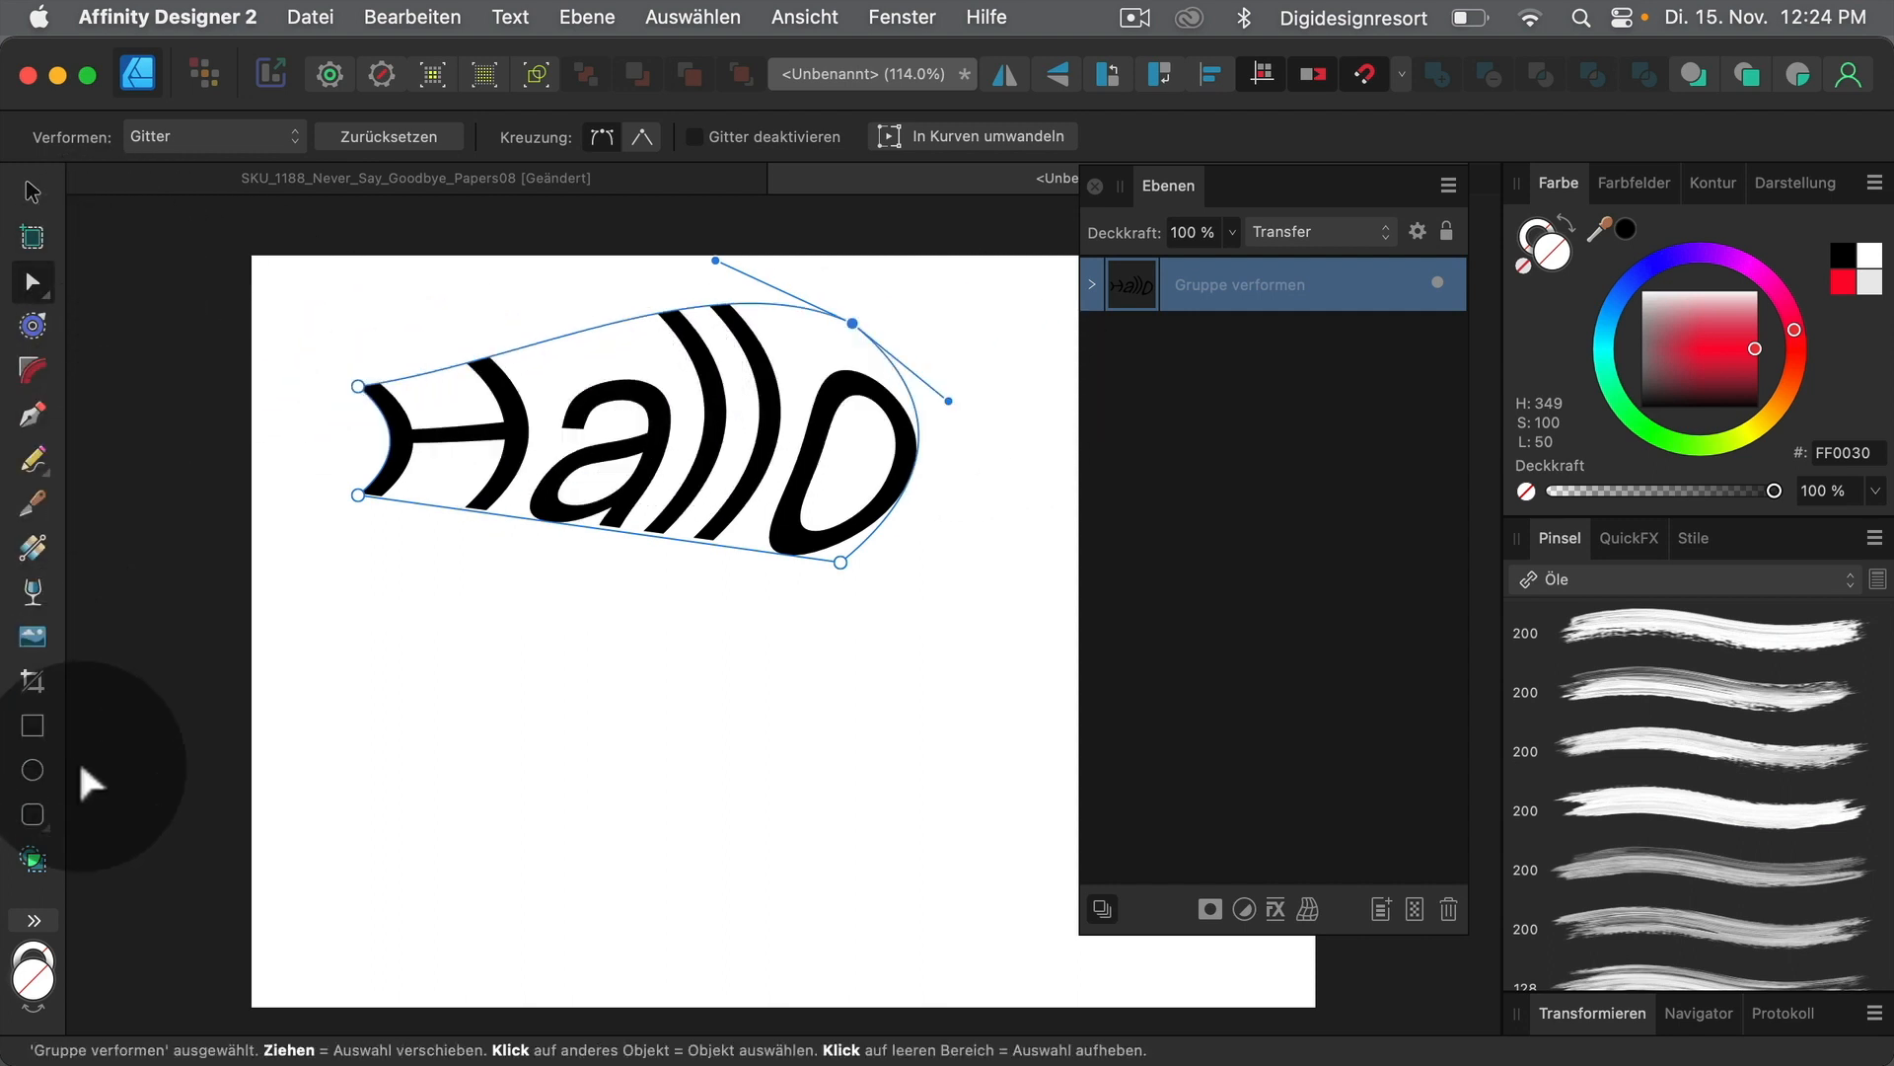
Enter the warp group with the Move tool and replace the nested text "Hallo" with "holla"
left_click(33, 192)
double_click(586, 414)
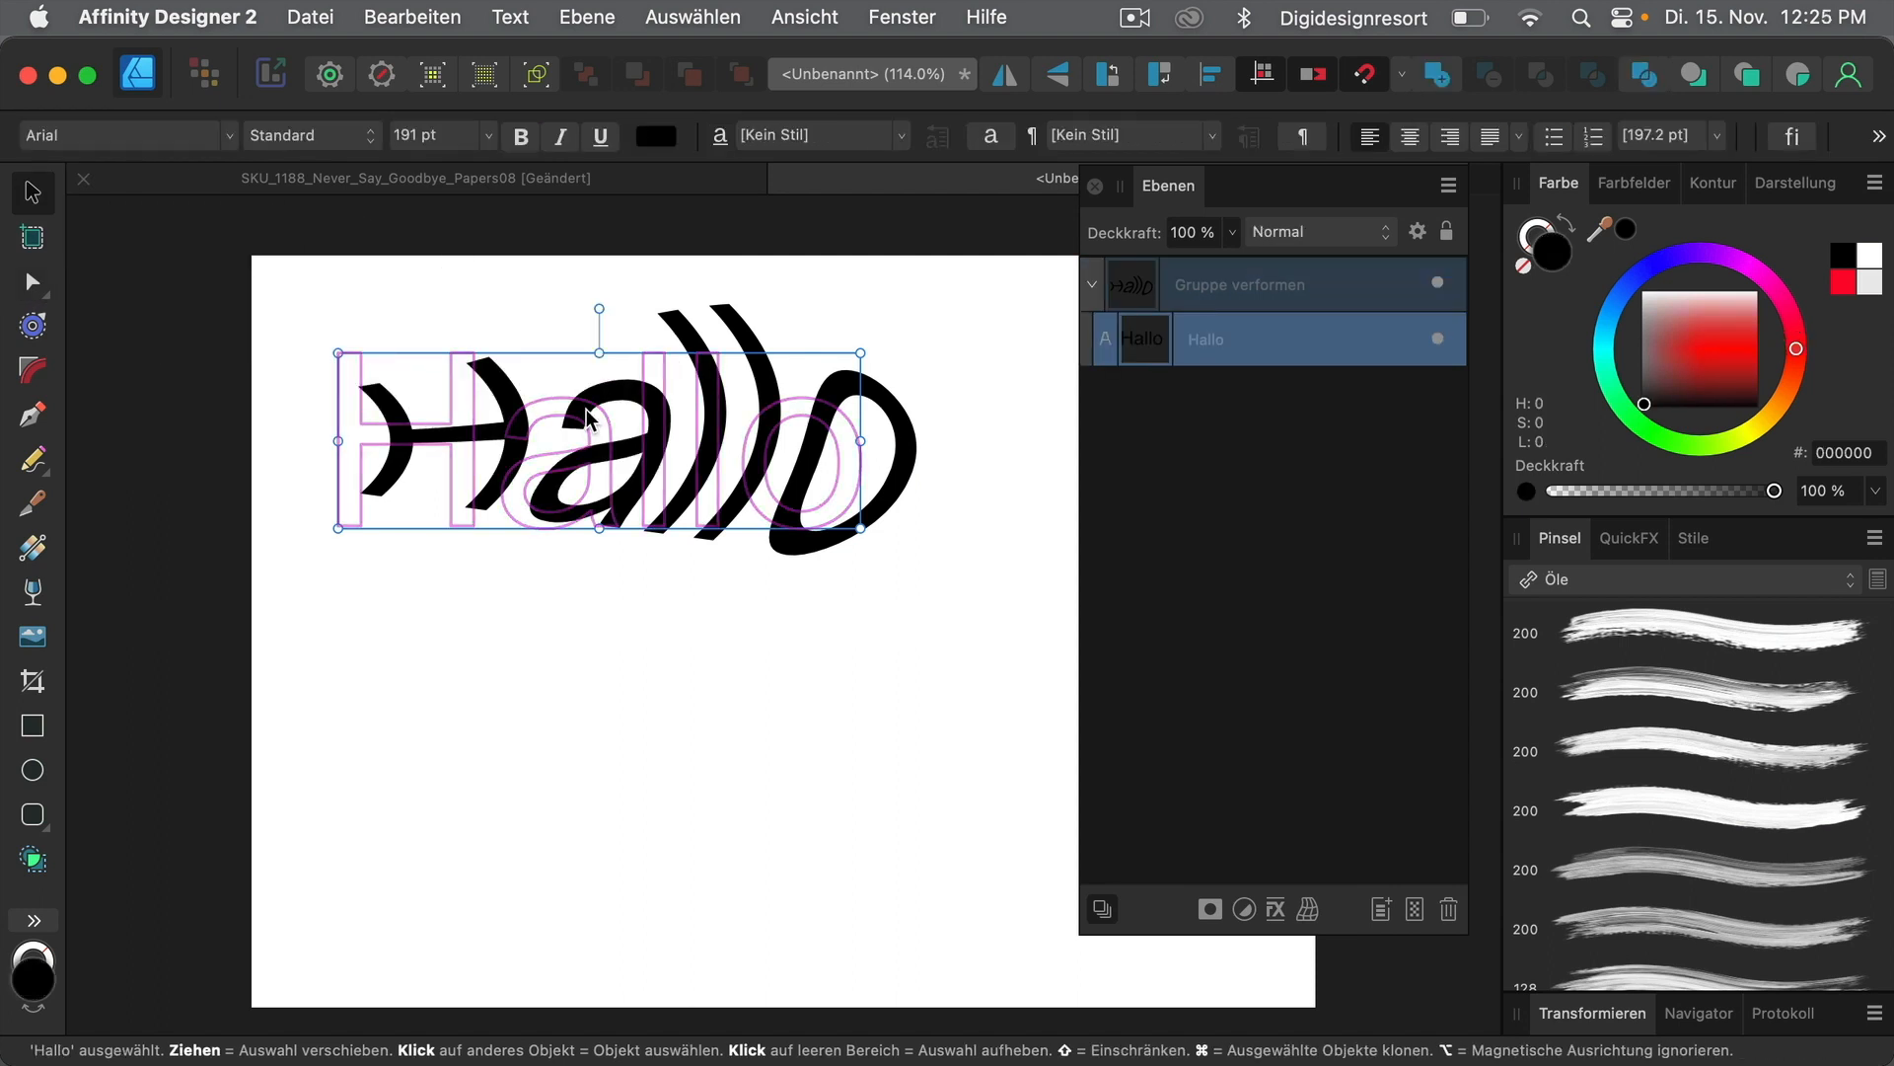
double_click(586, 414)
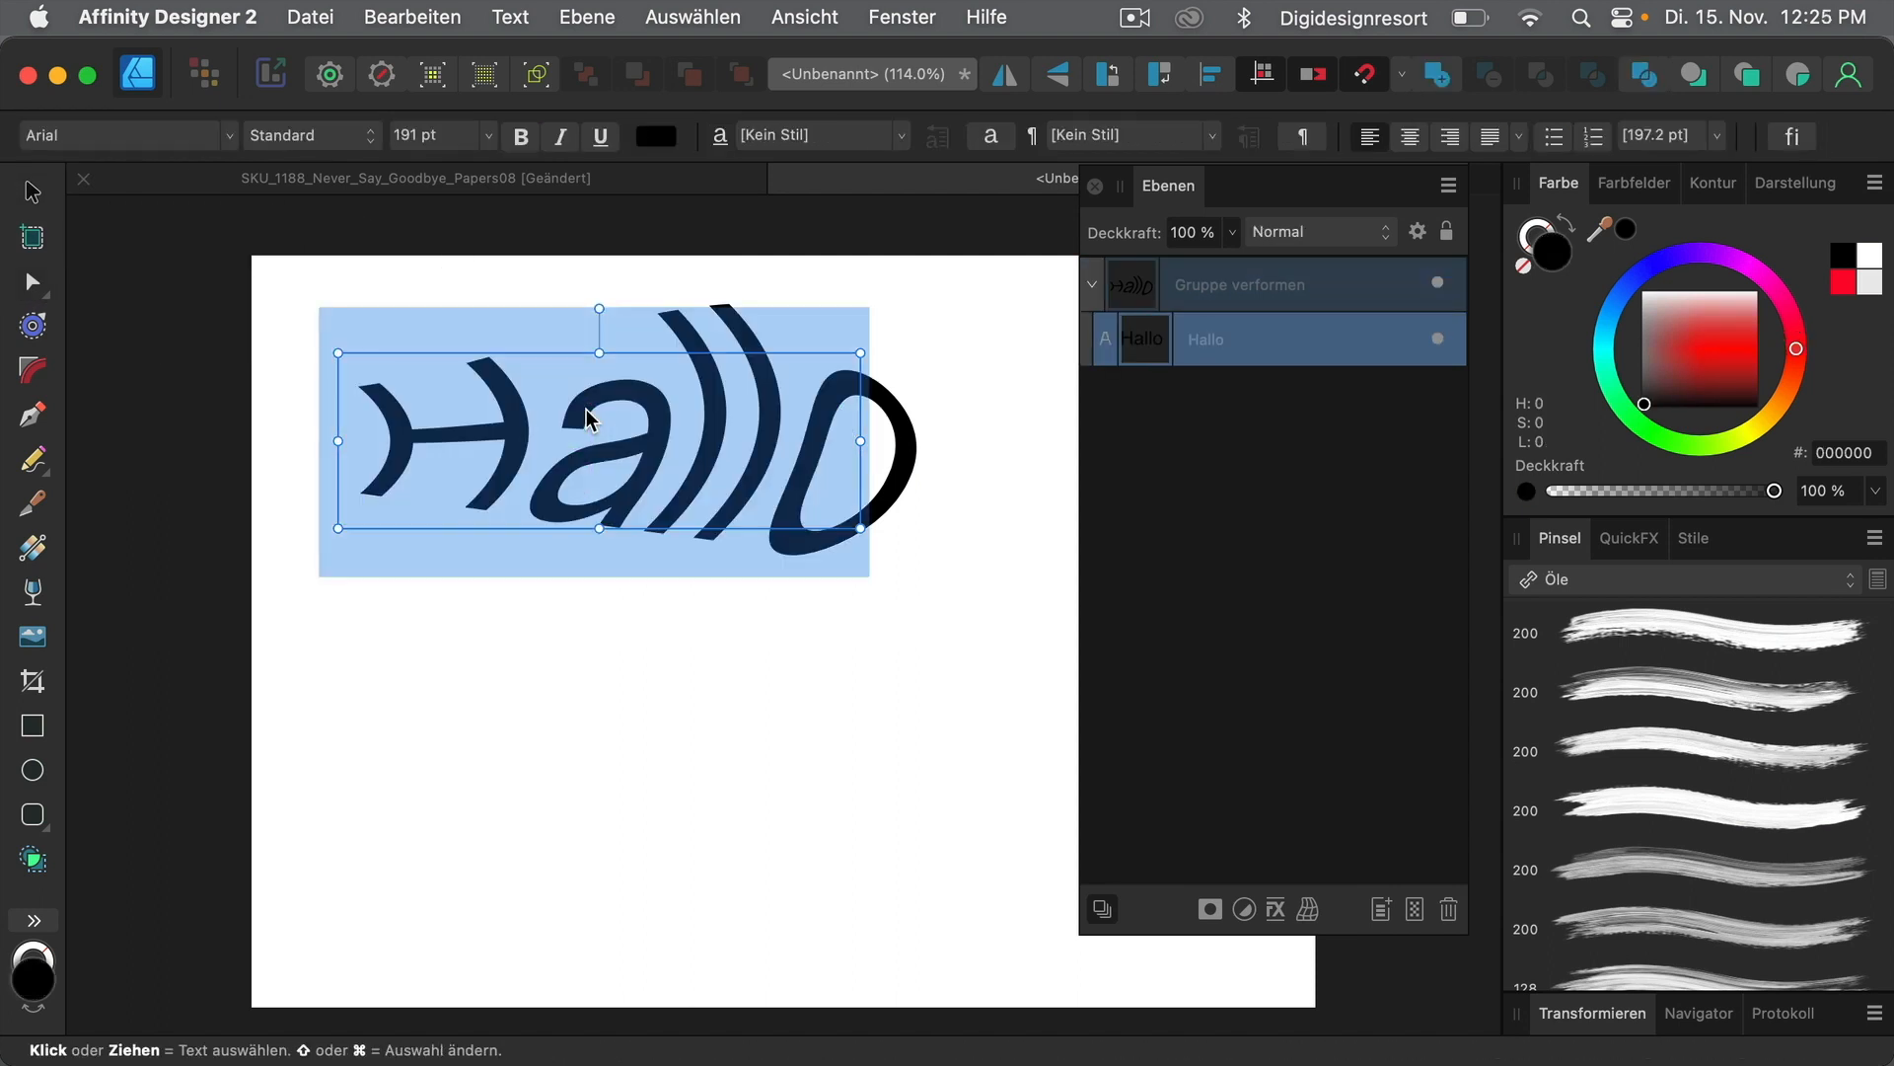
type("holla")
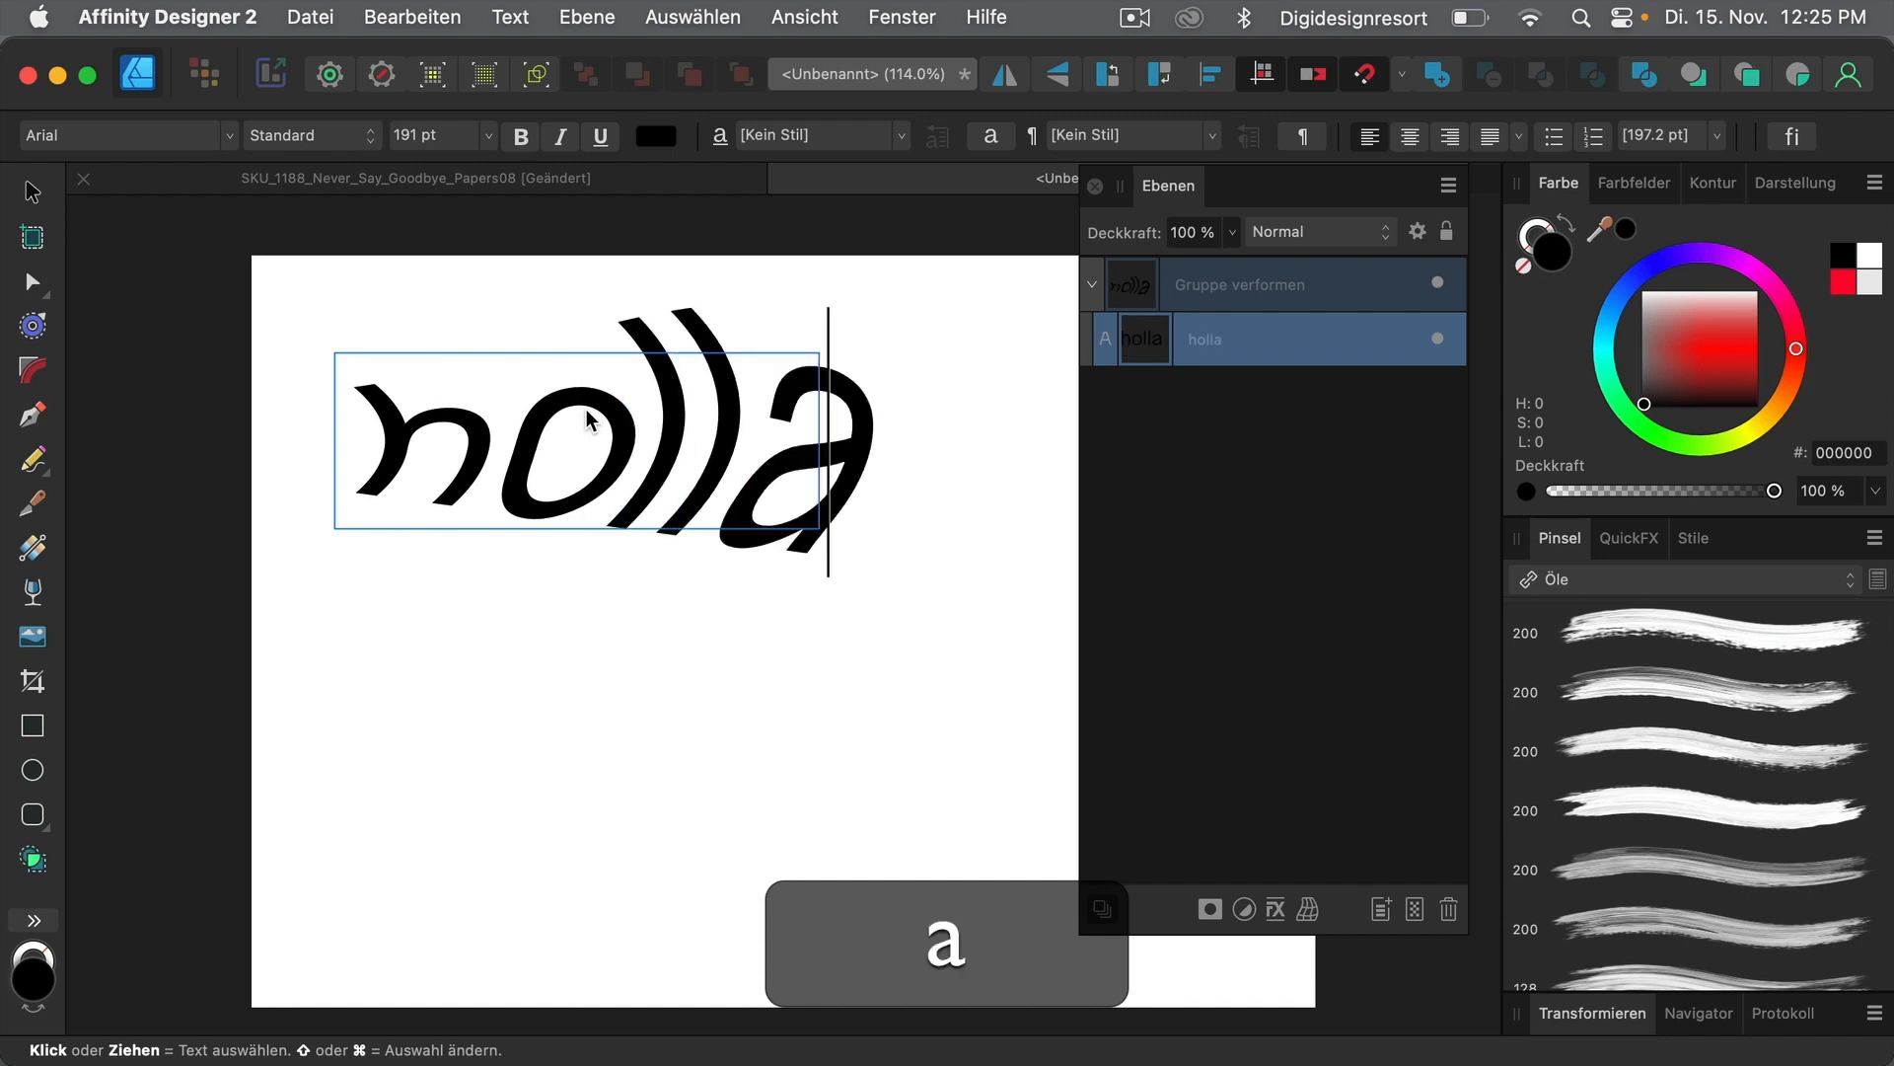
left_click(704, 397)
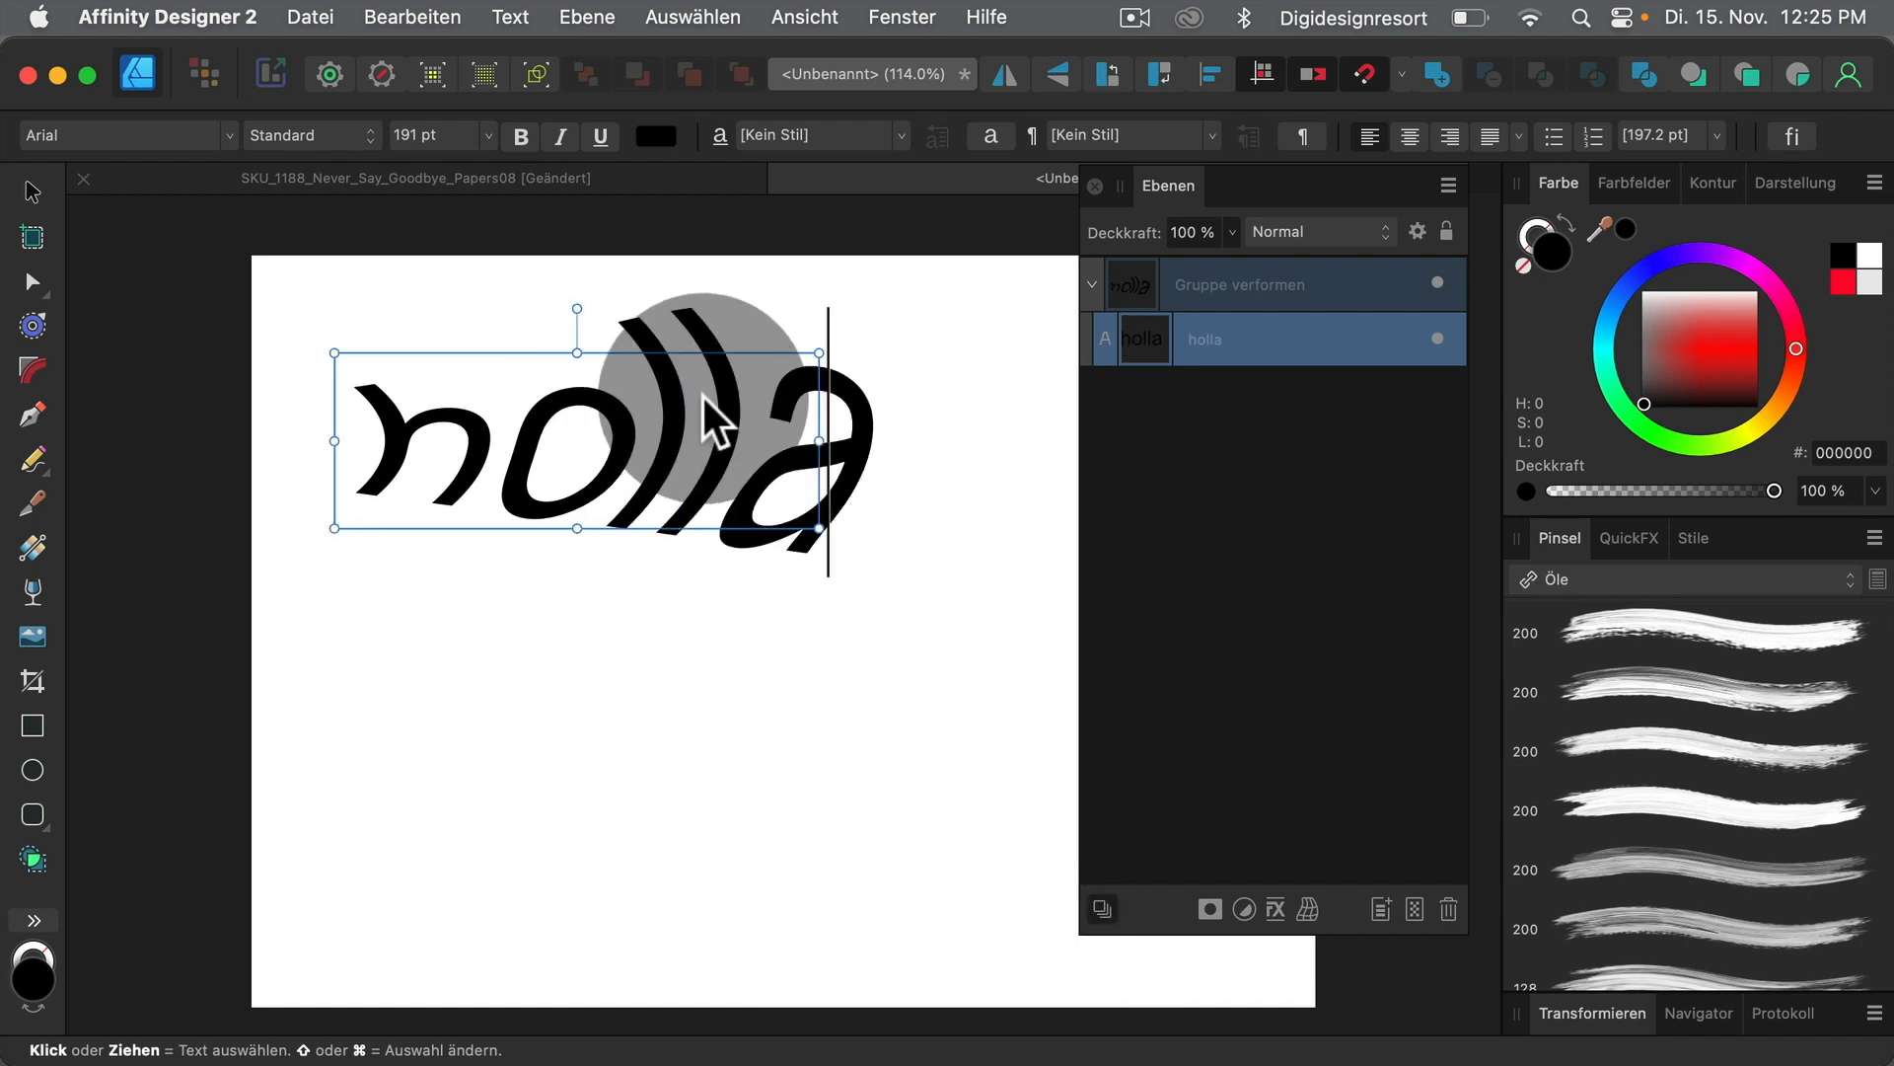
Move the "holla" text layer out of its warp group, delete the empty group, and leave text editing for the Move tool
left_click_drag(1232, 351, 1229, 278)
left_click(1212, 336)
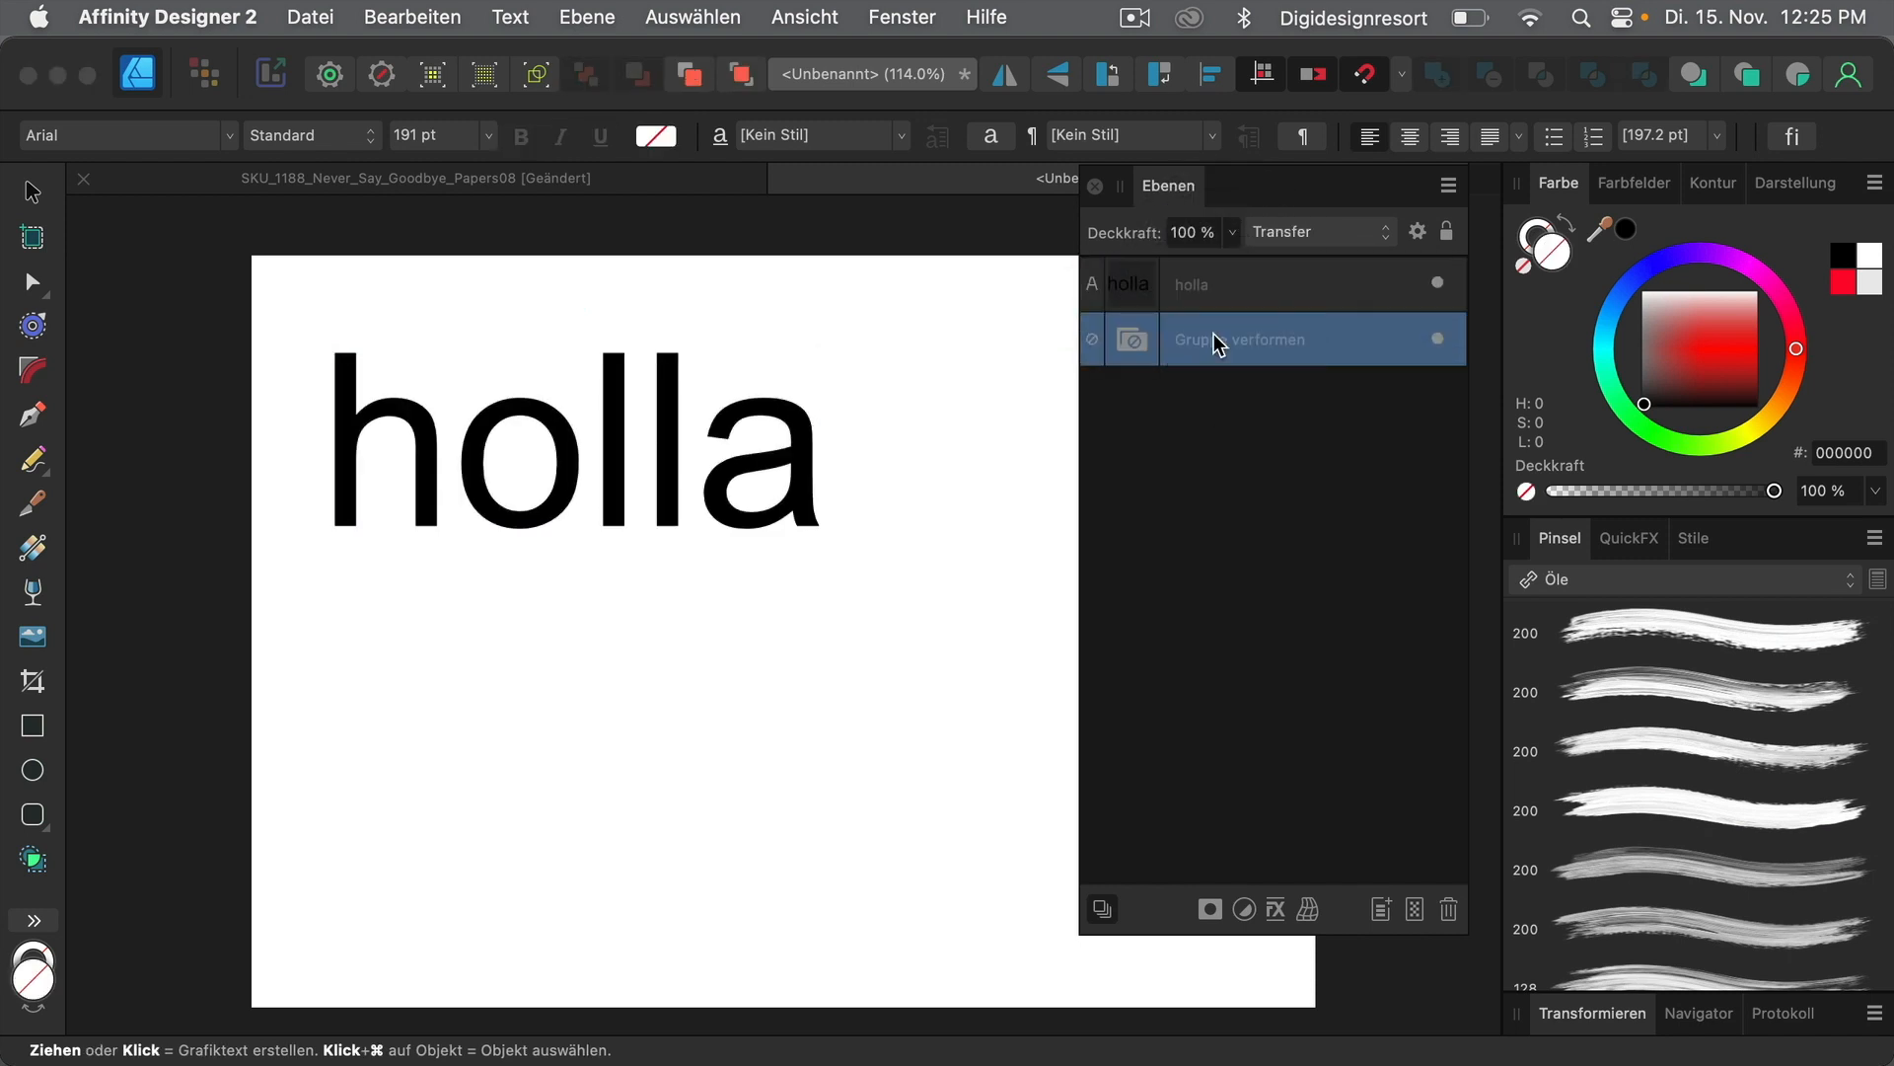
key("BackSpace")
left_click(1149, 572)
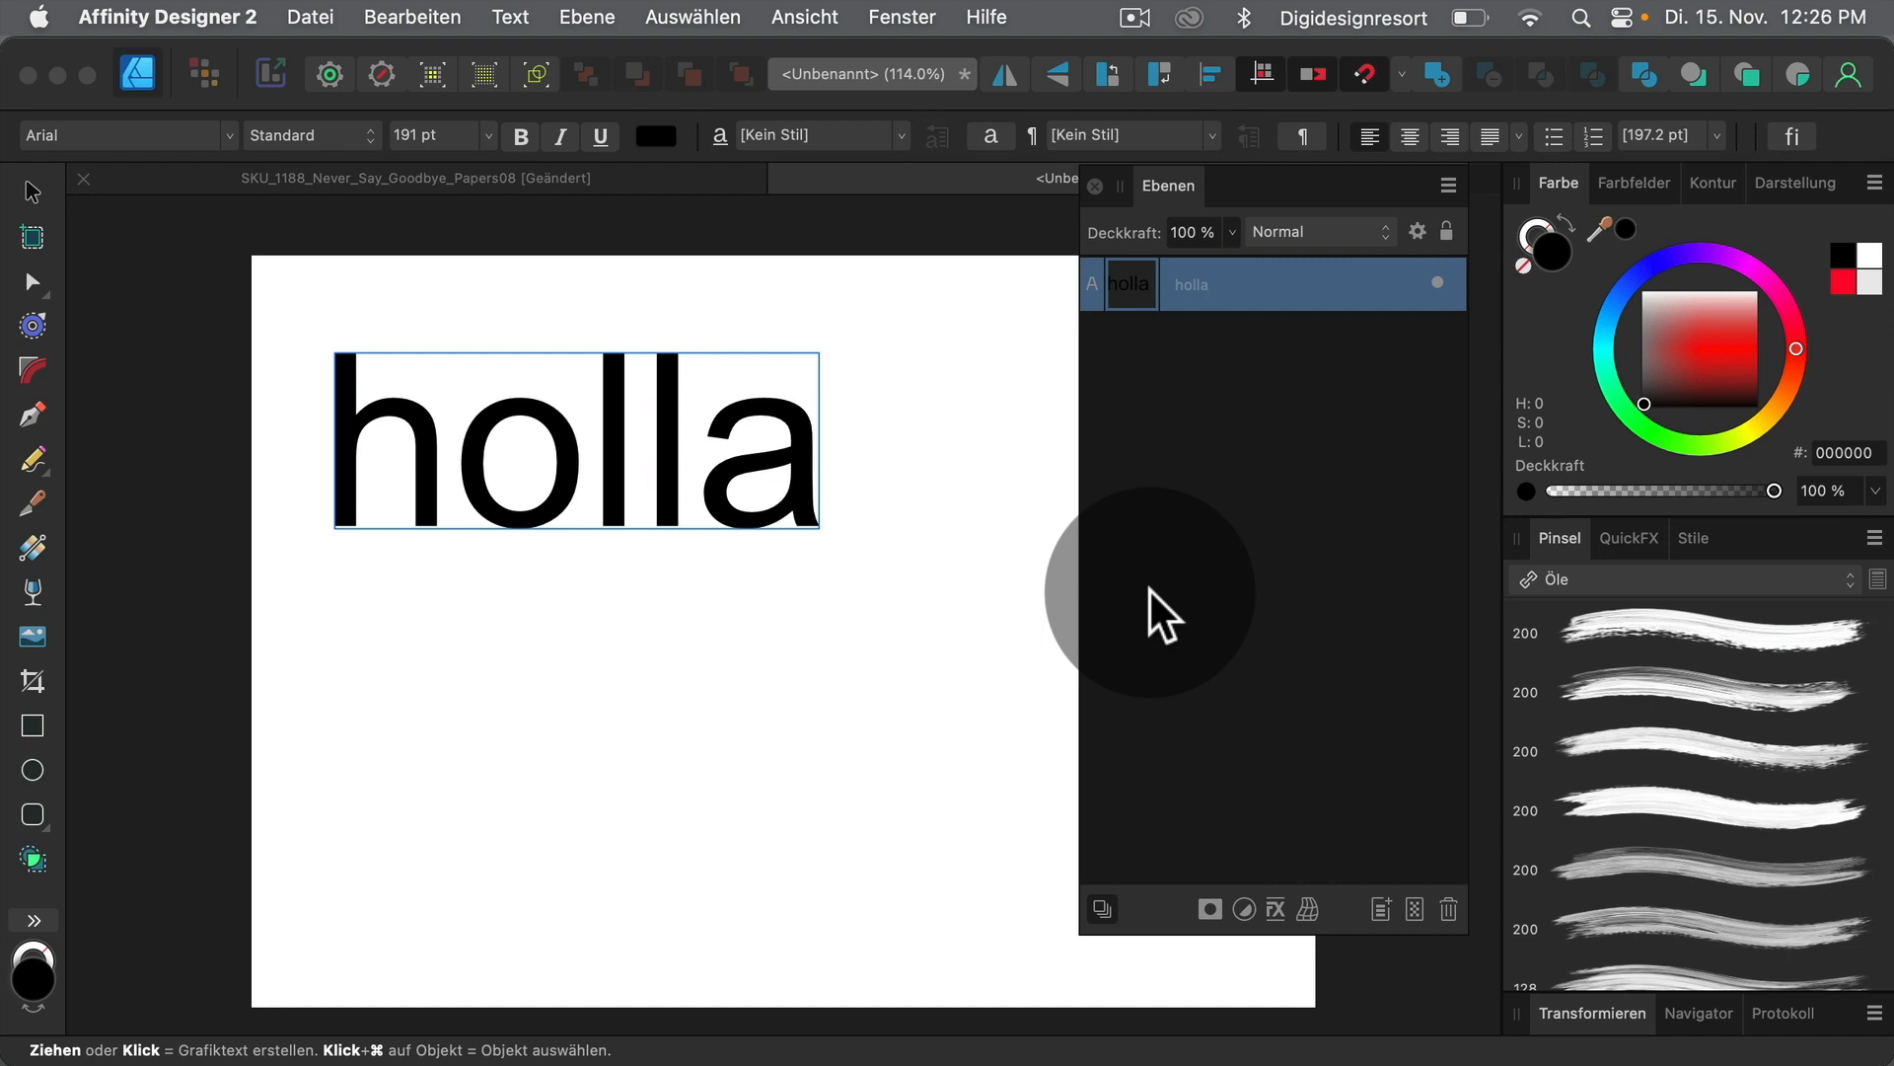
key("Escape")
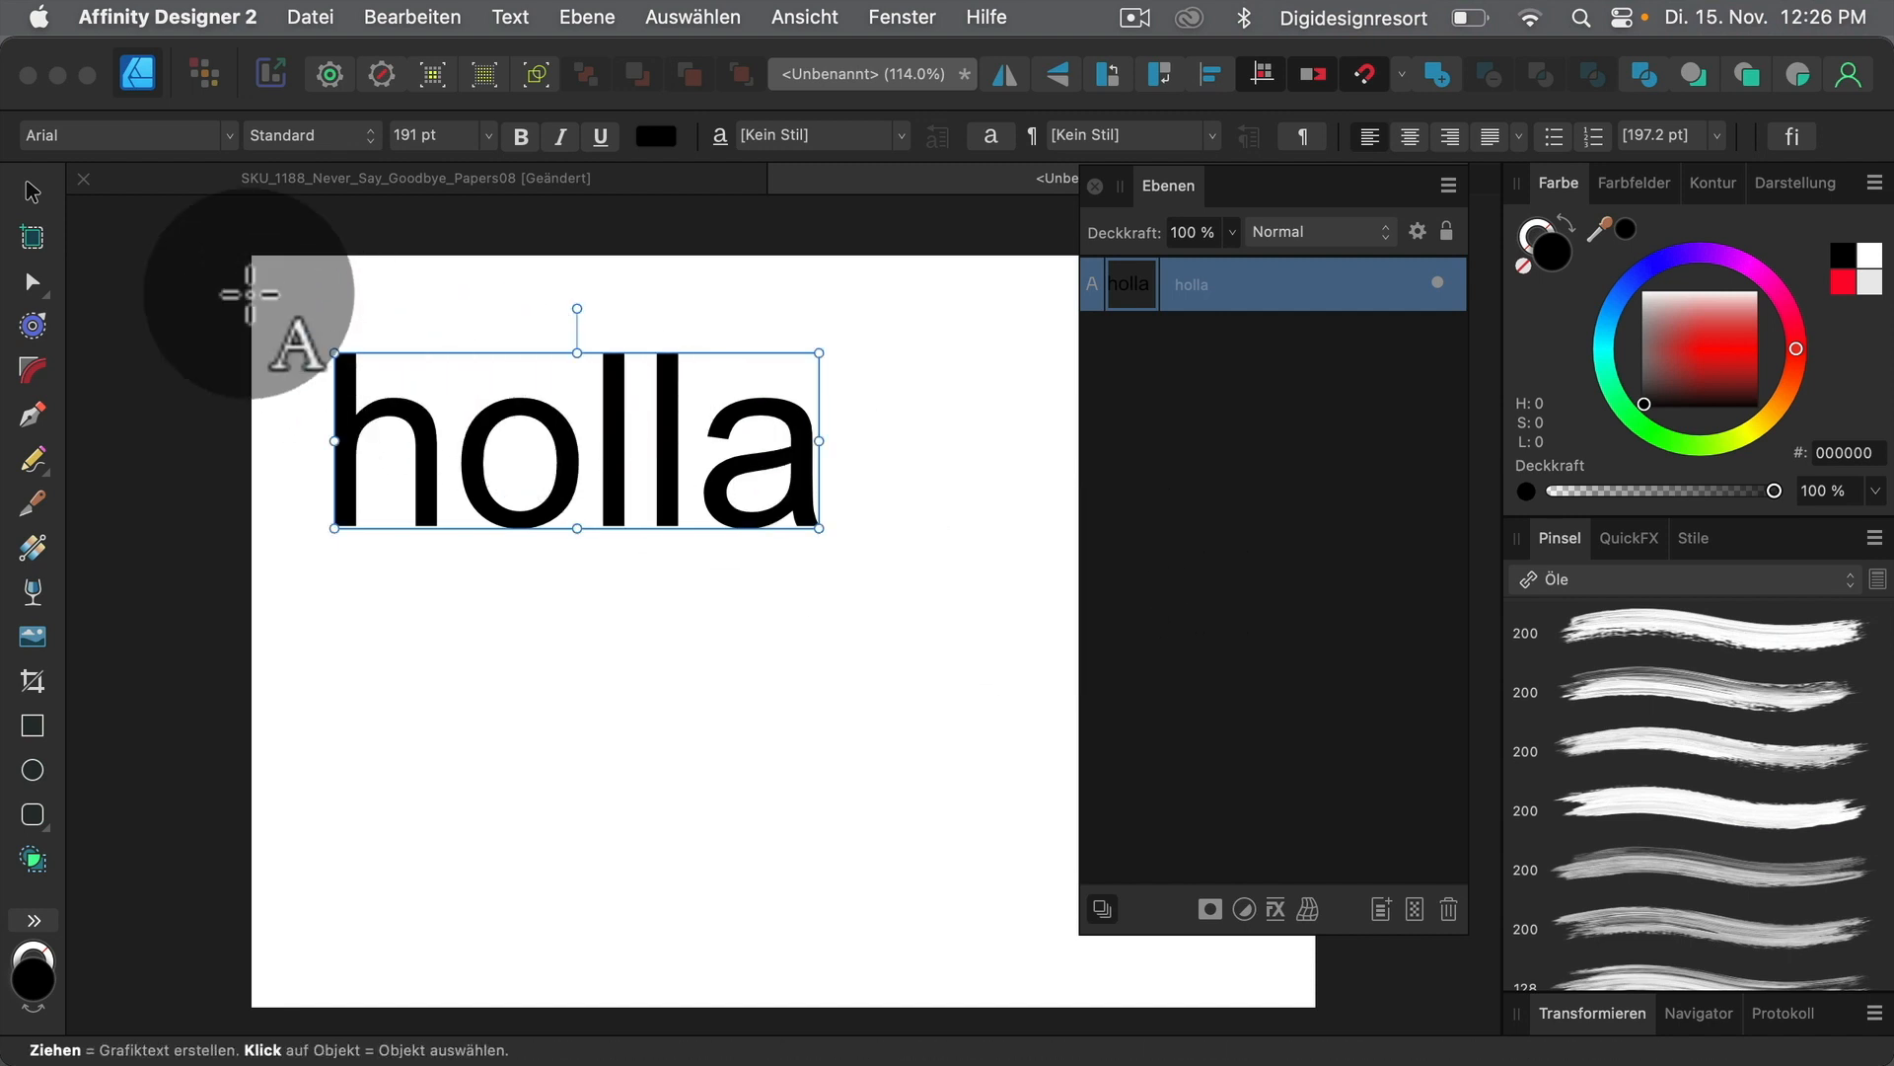
left_click(34, 193)
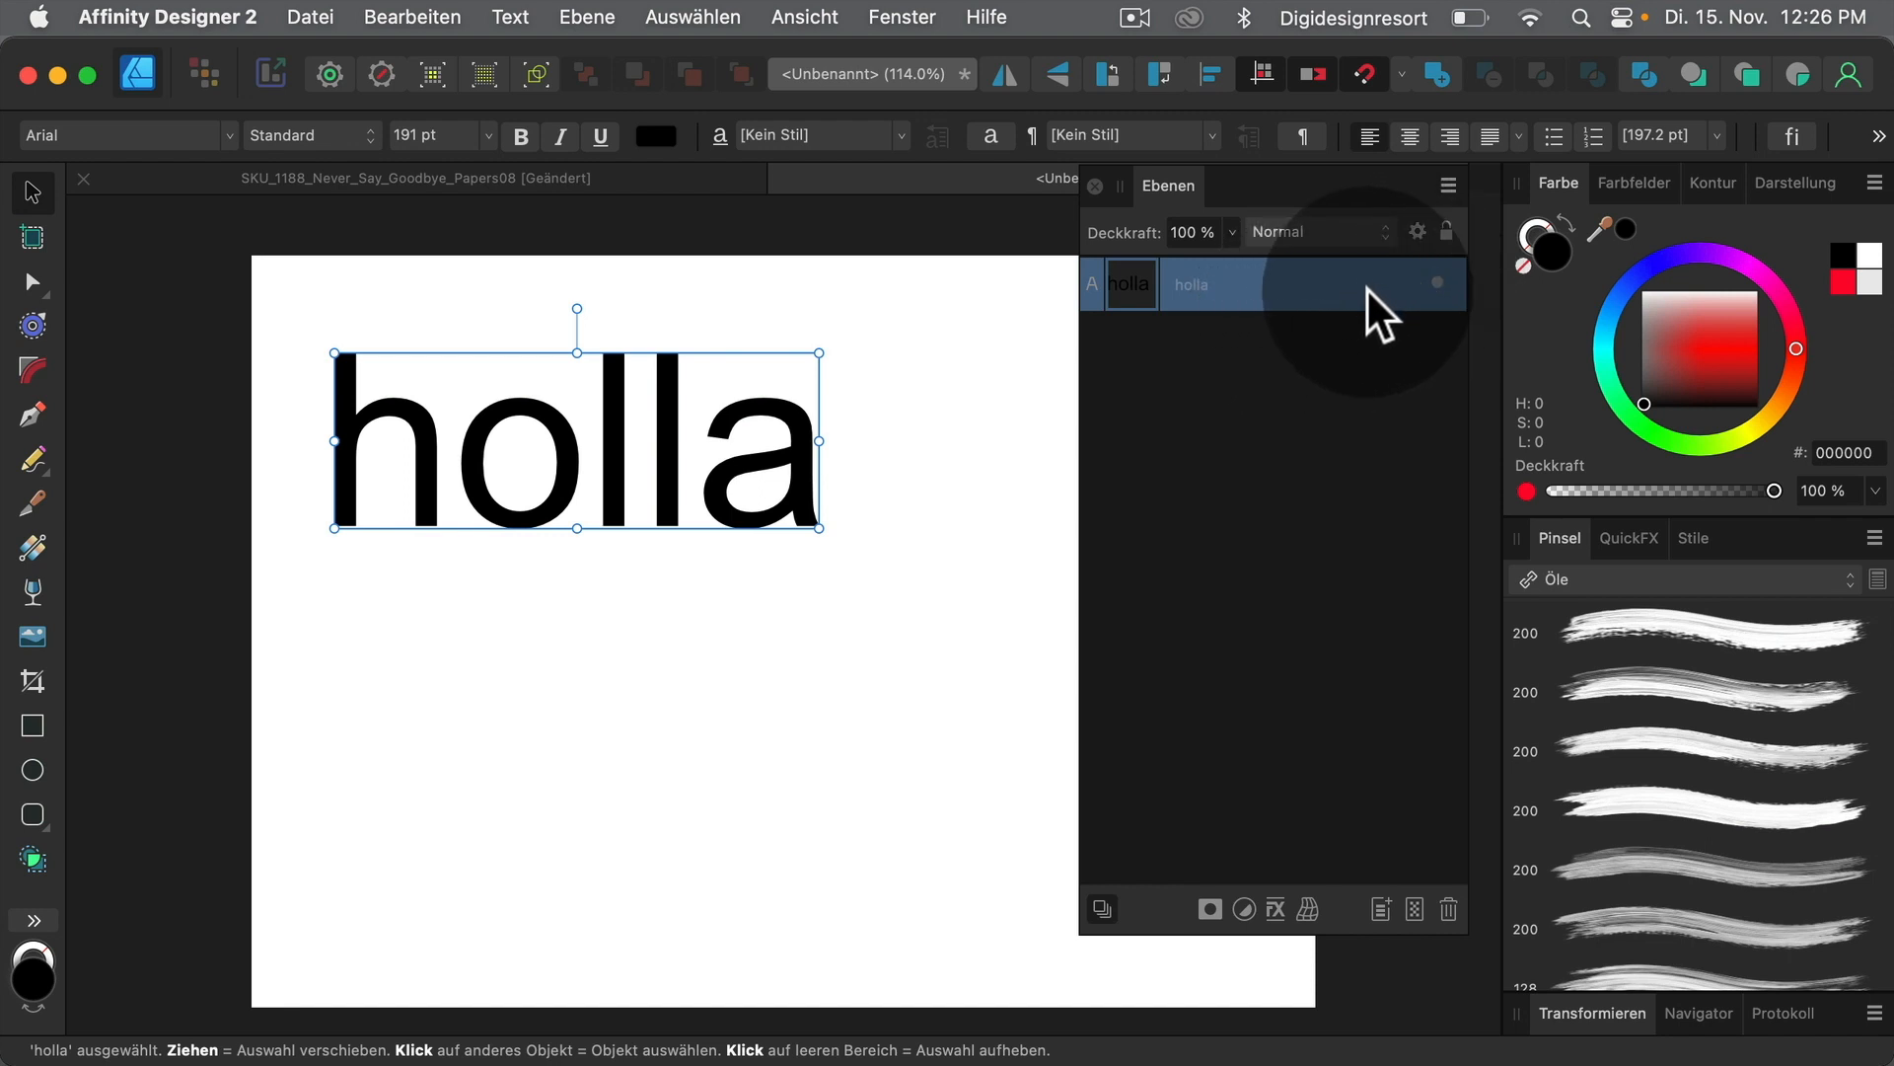
Try locking and unlocking the "holla" text layer, deselecting and reselecting it in between
left_click(1446, 234)
left_click(1387, 432)
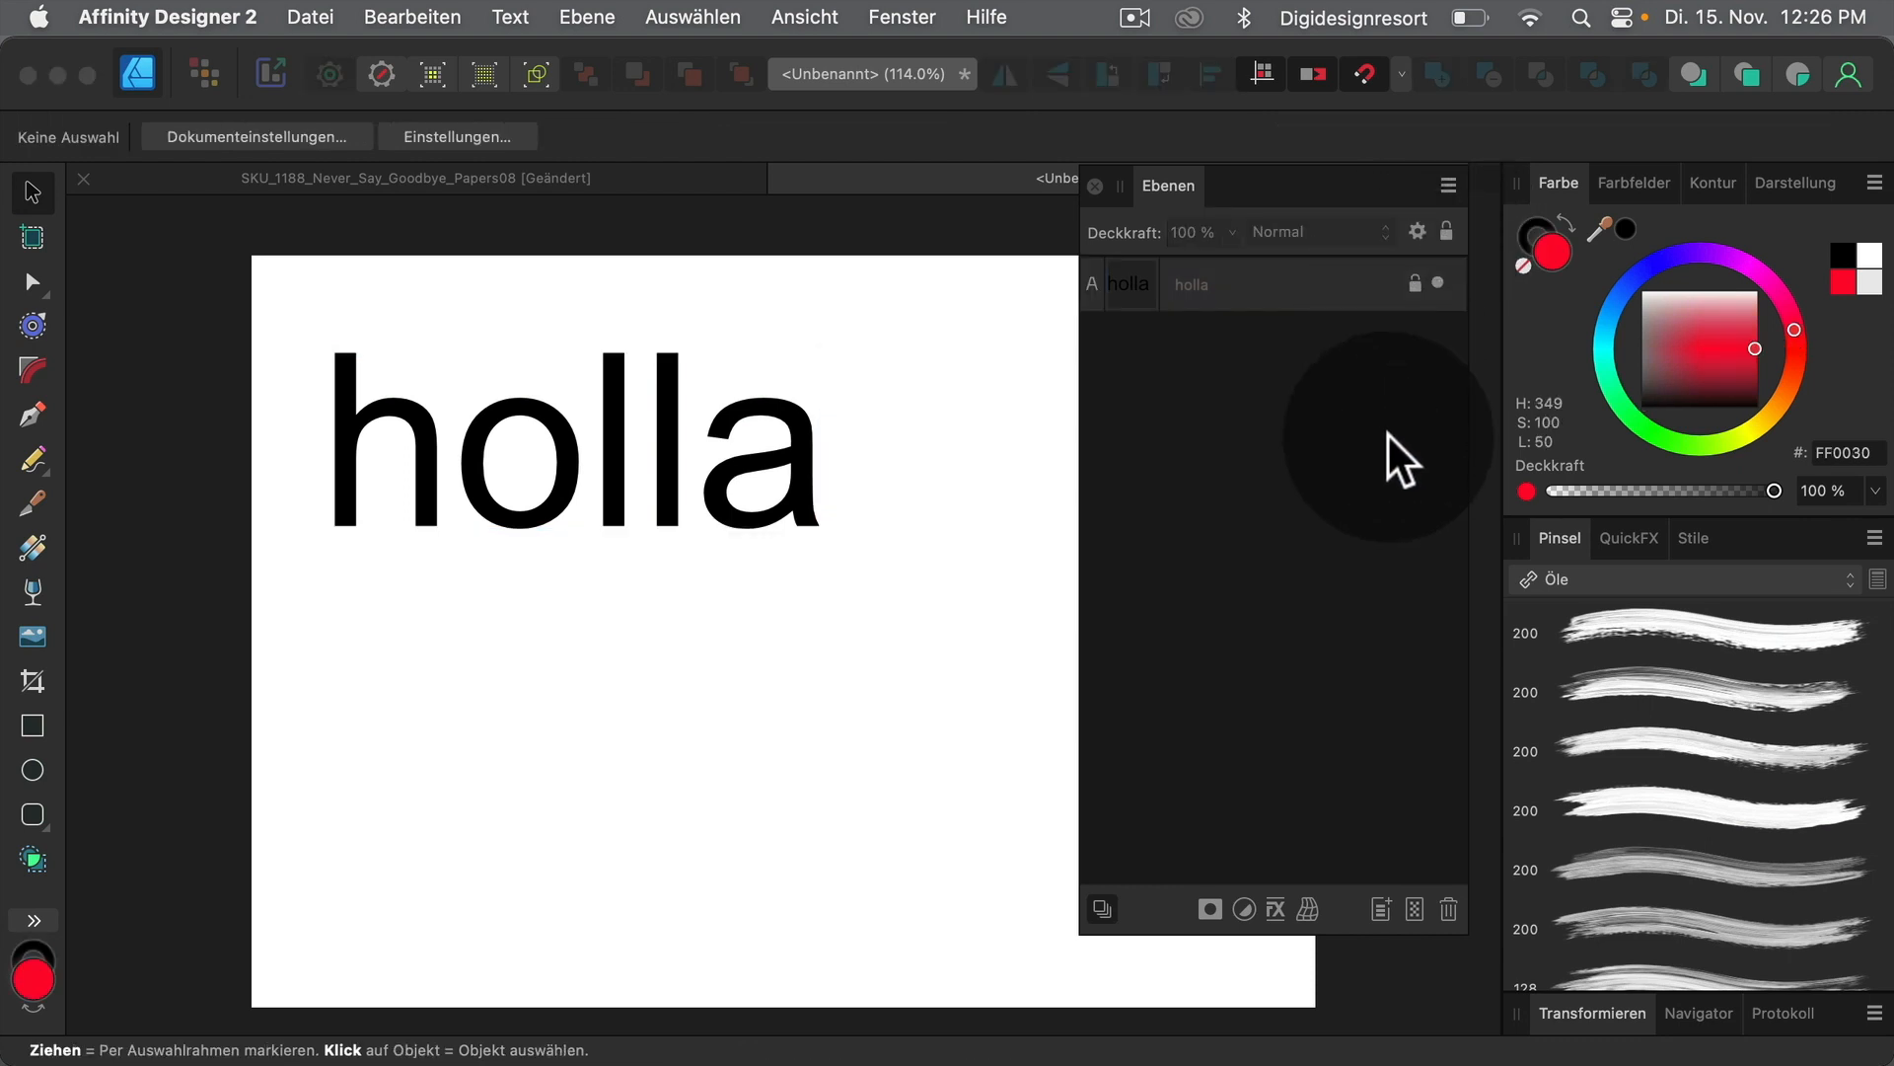
left_click(1414, 284)
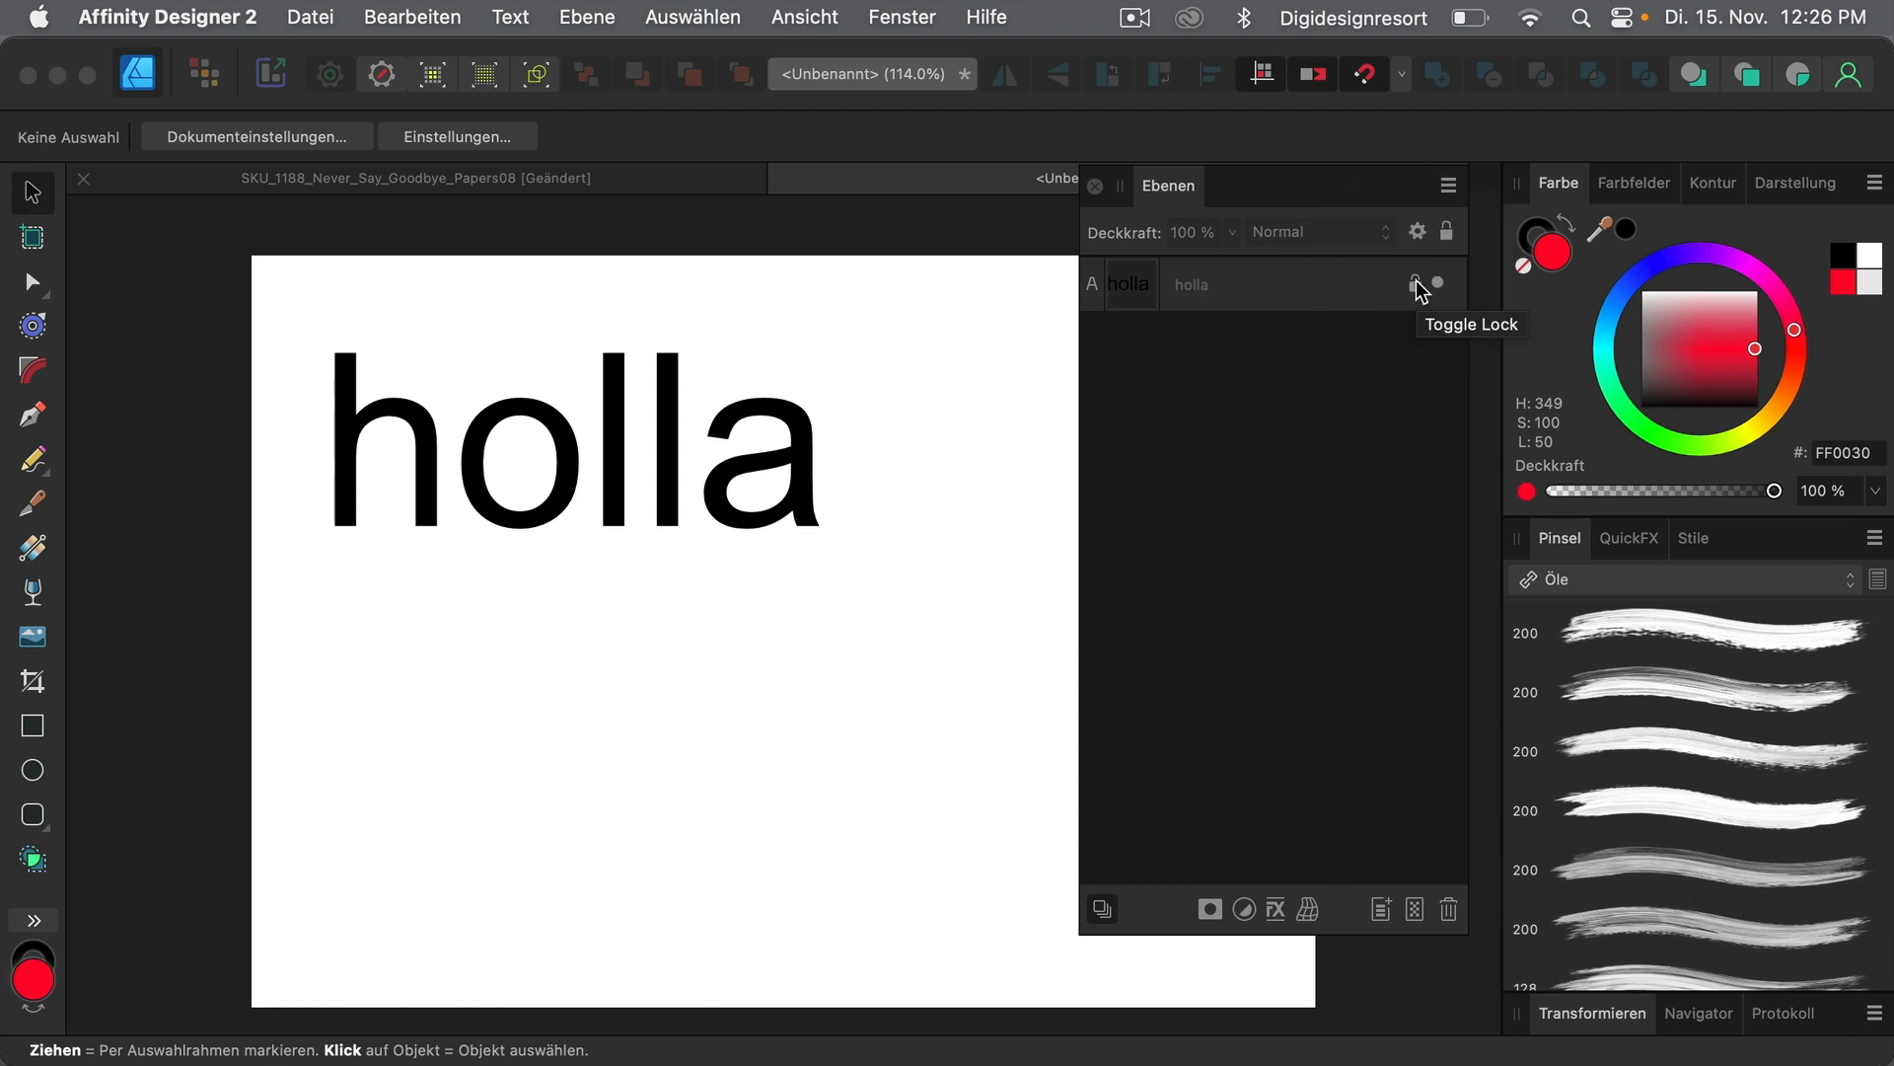
left_click(1342, 291)
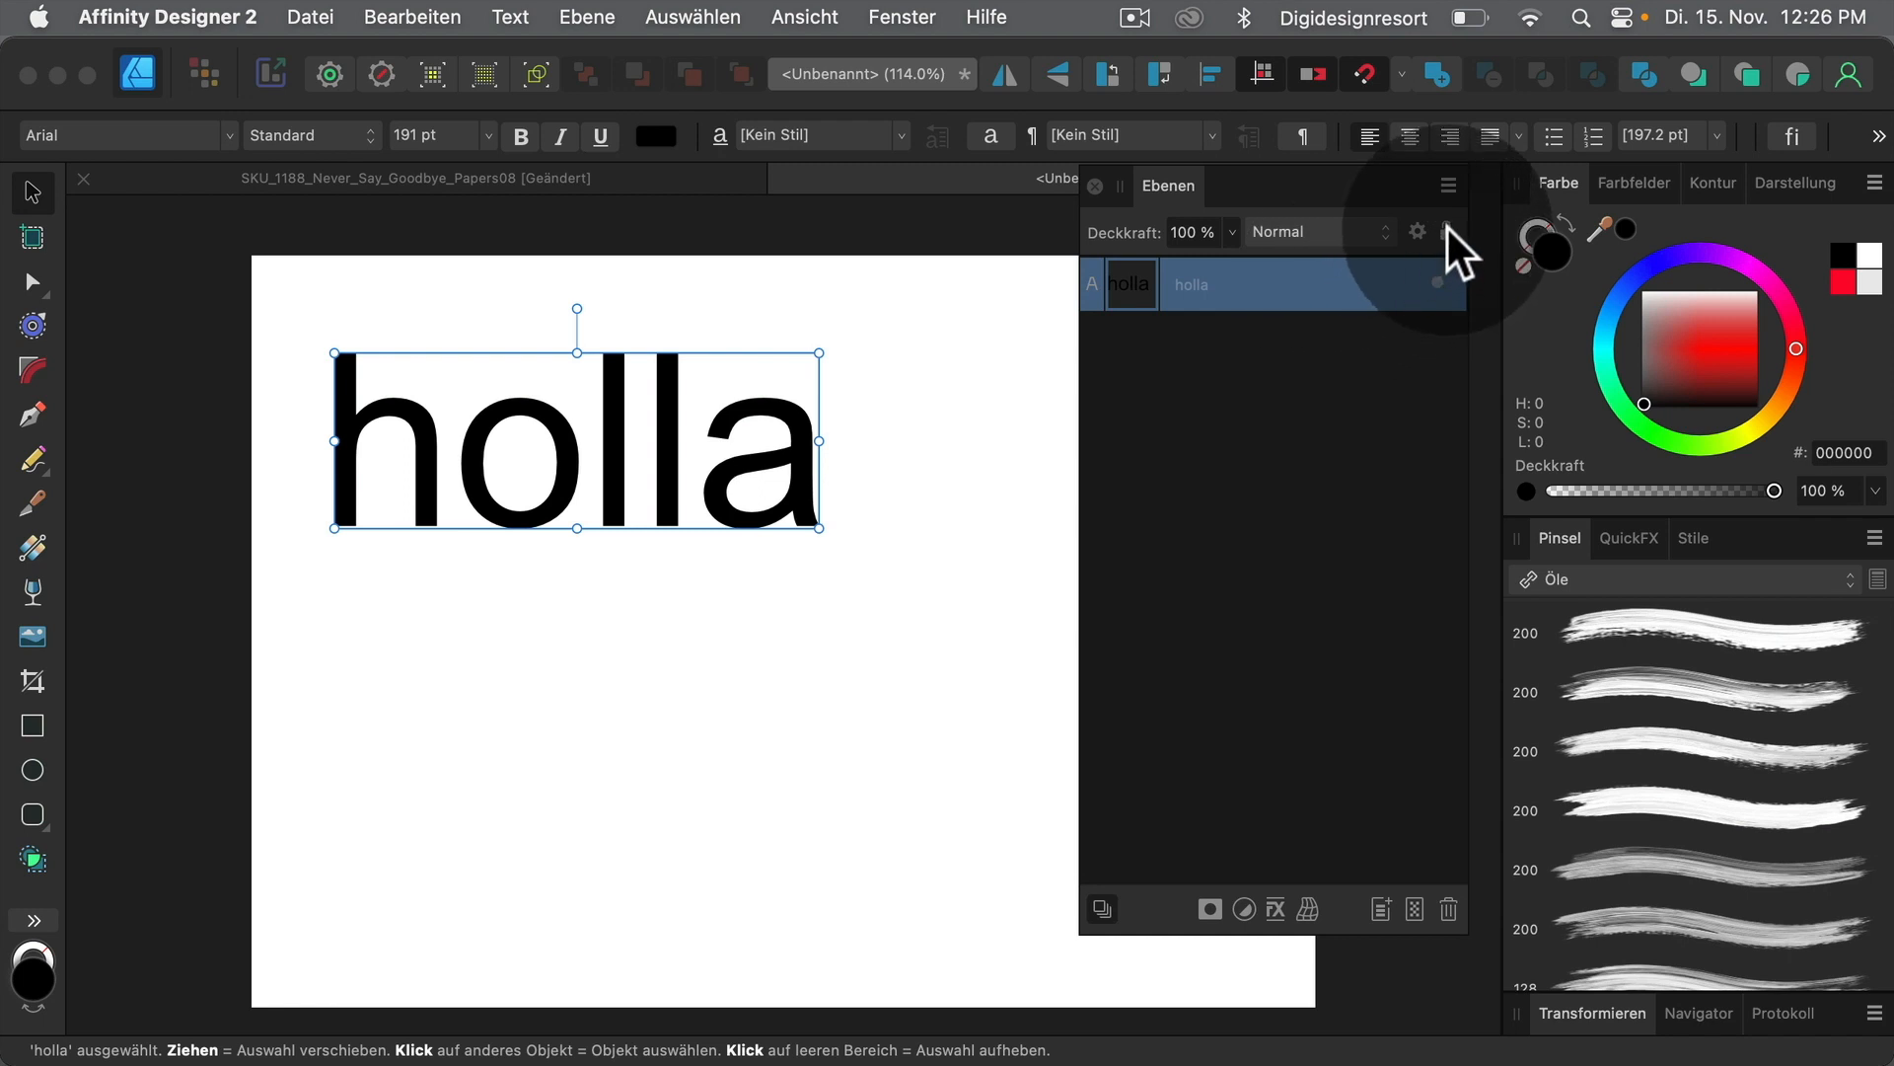
left_click(1415, 284)
left_click(1447, 231)
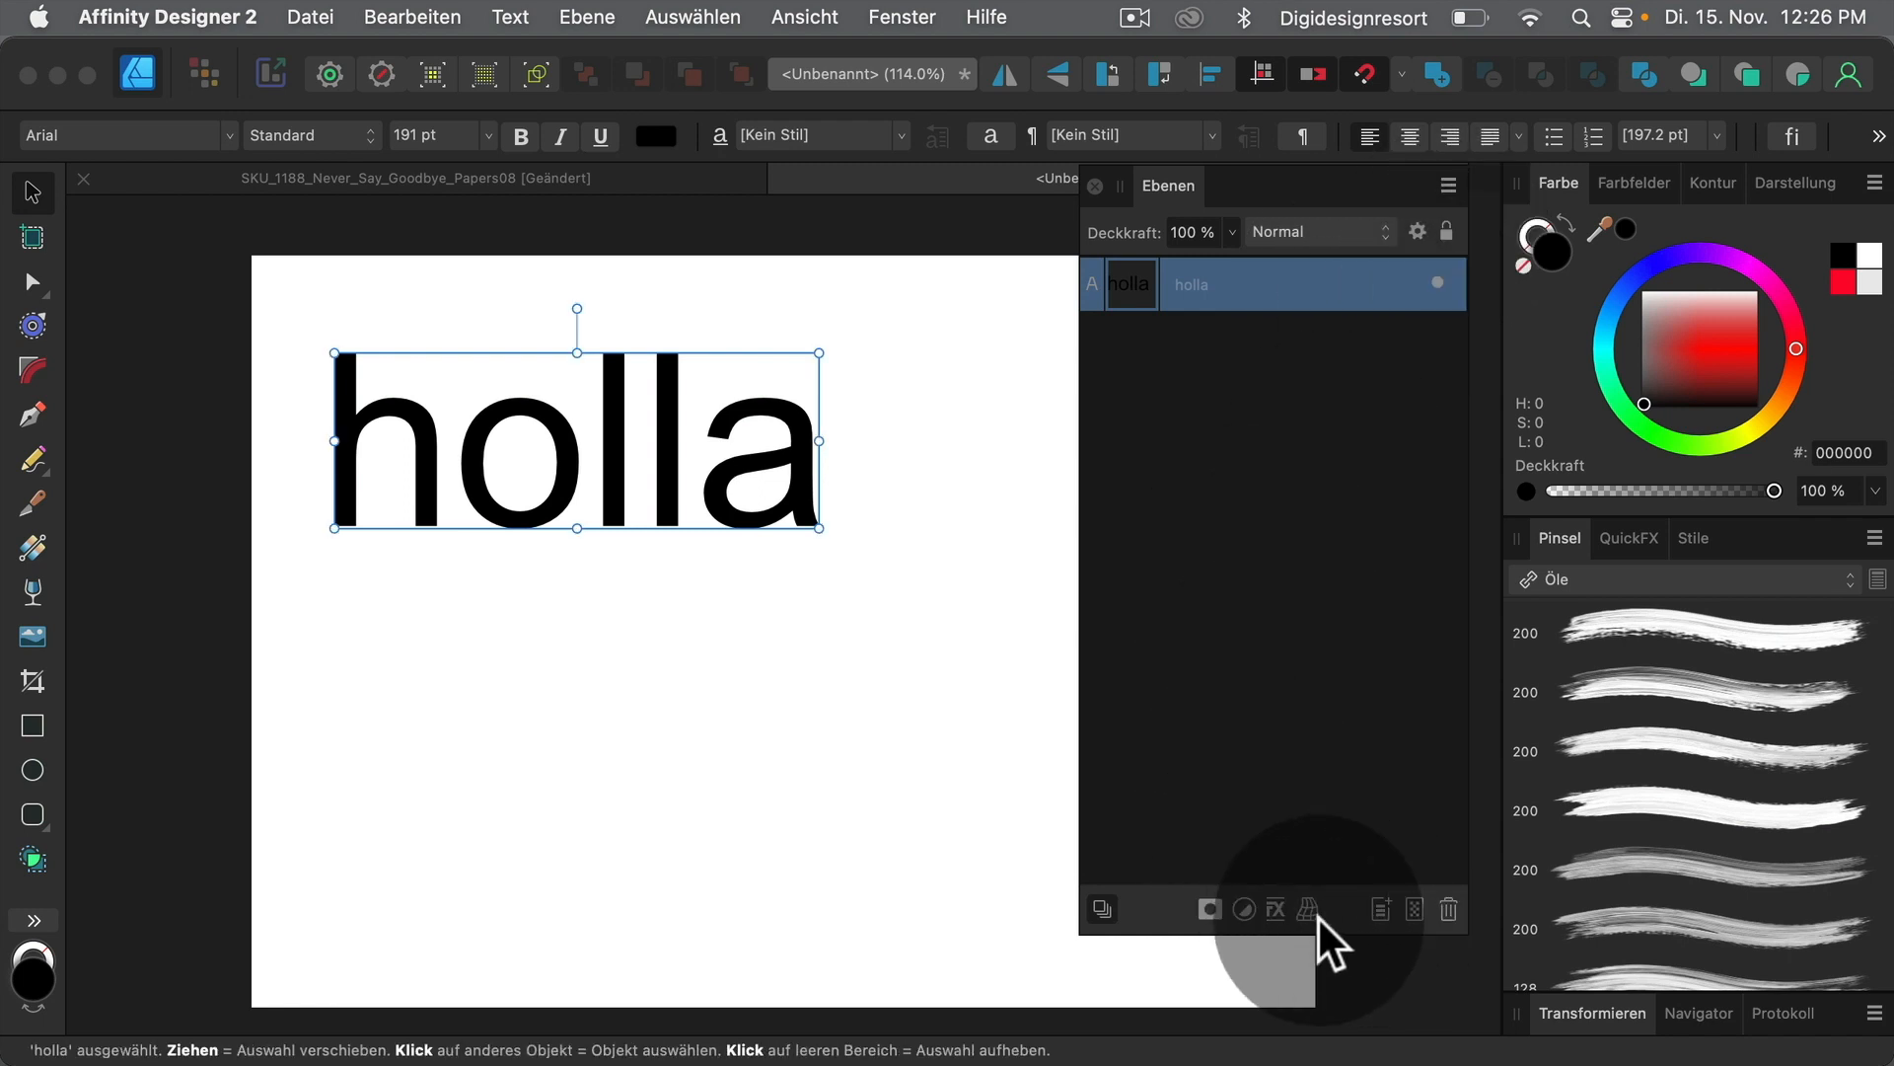
Apply a 3D layer effect with its default settings to the "holla" text and close the effects dialog
left_click(1275, 909)
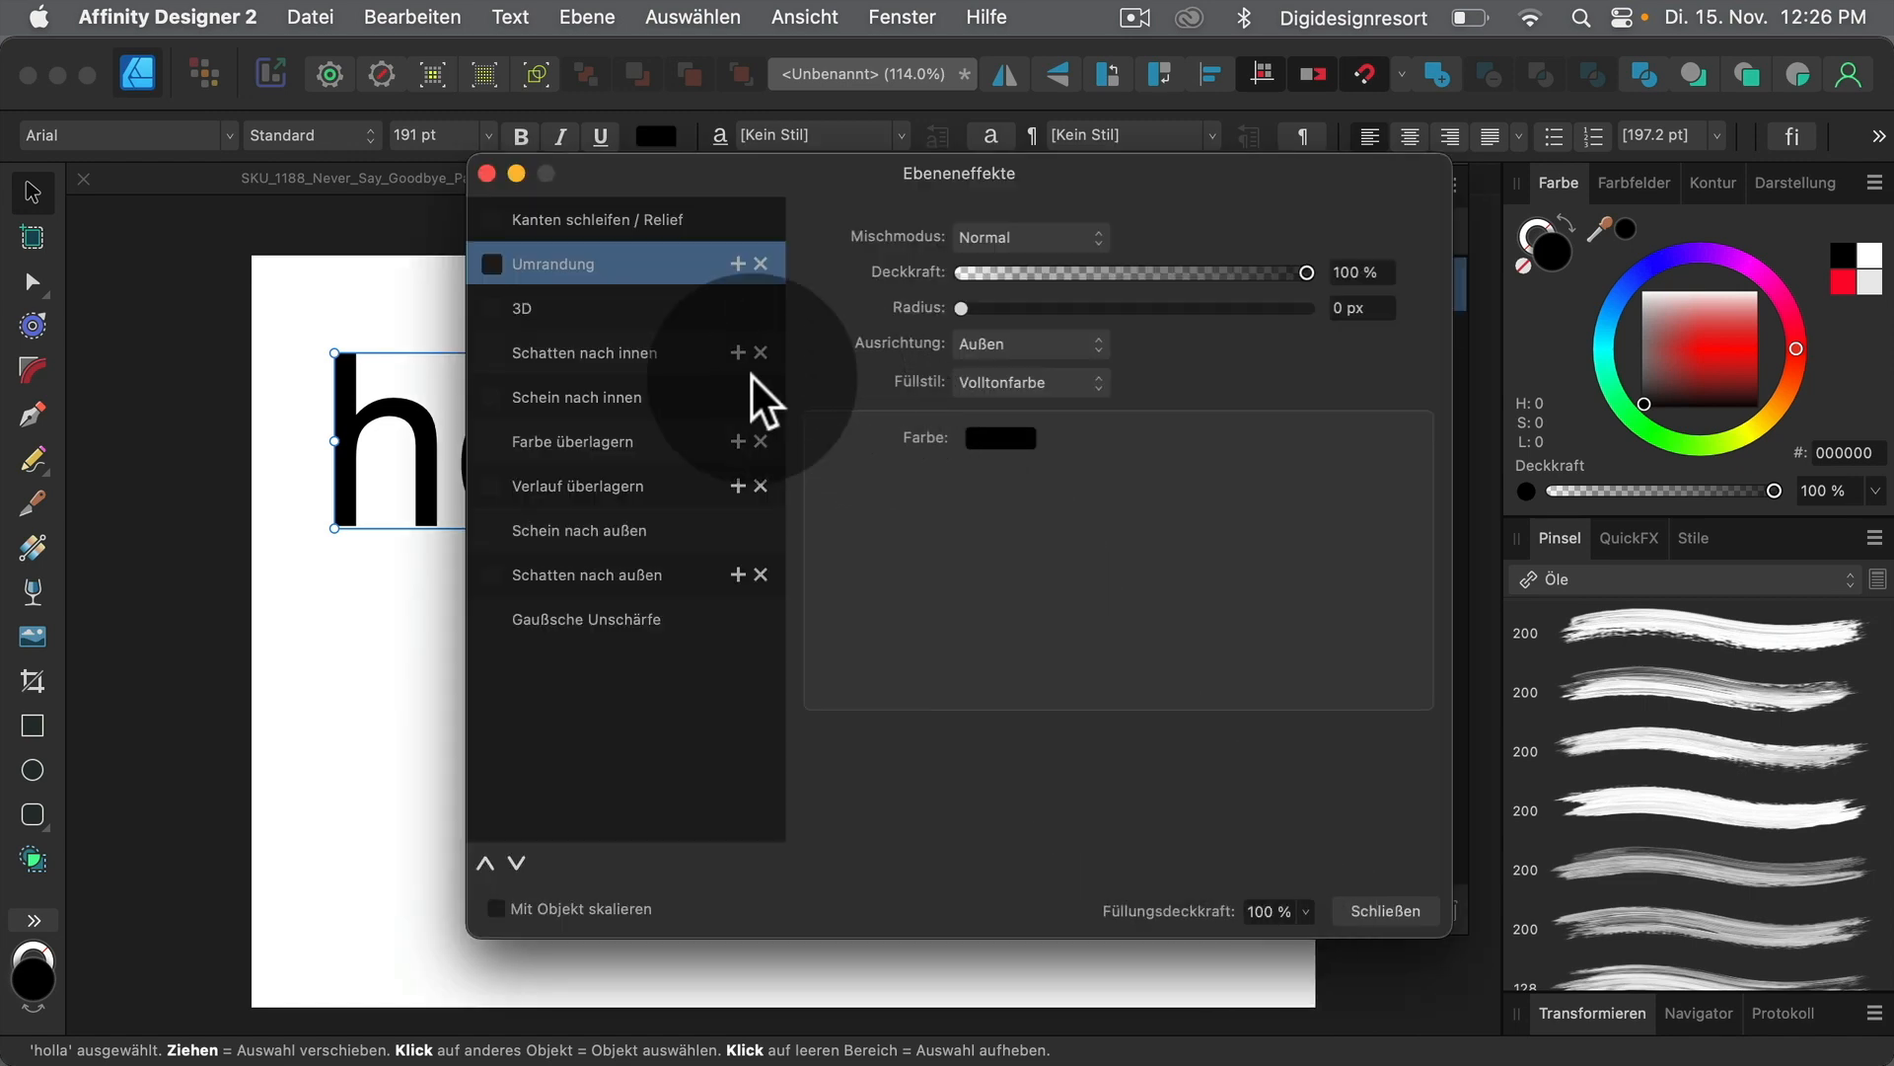
left_click(493, 307)
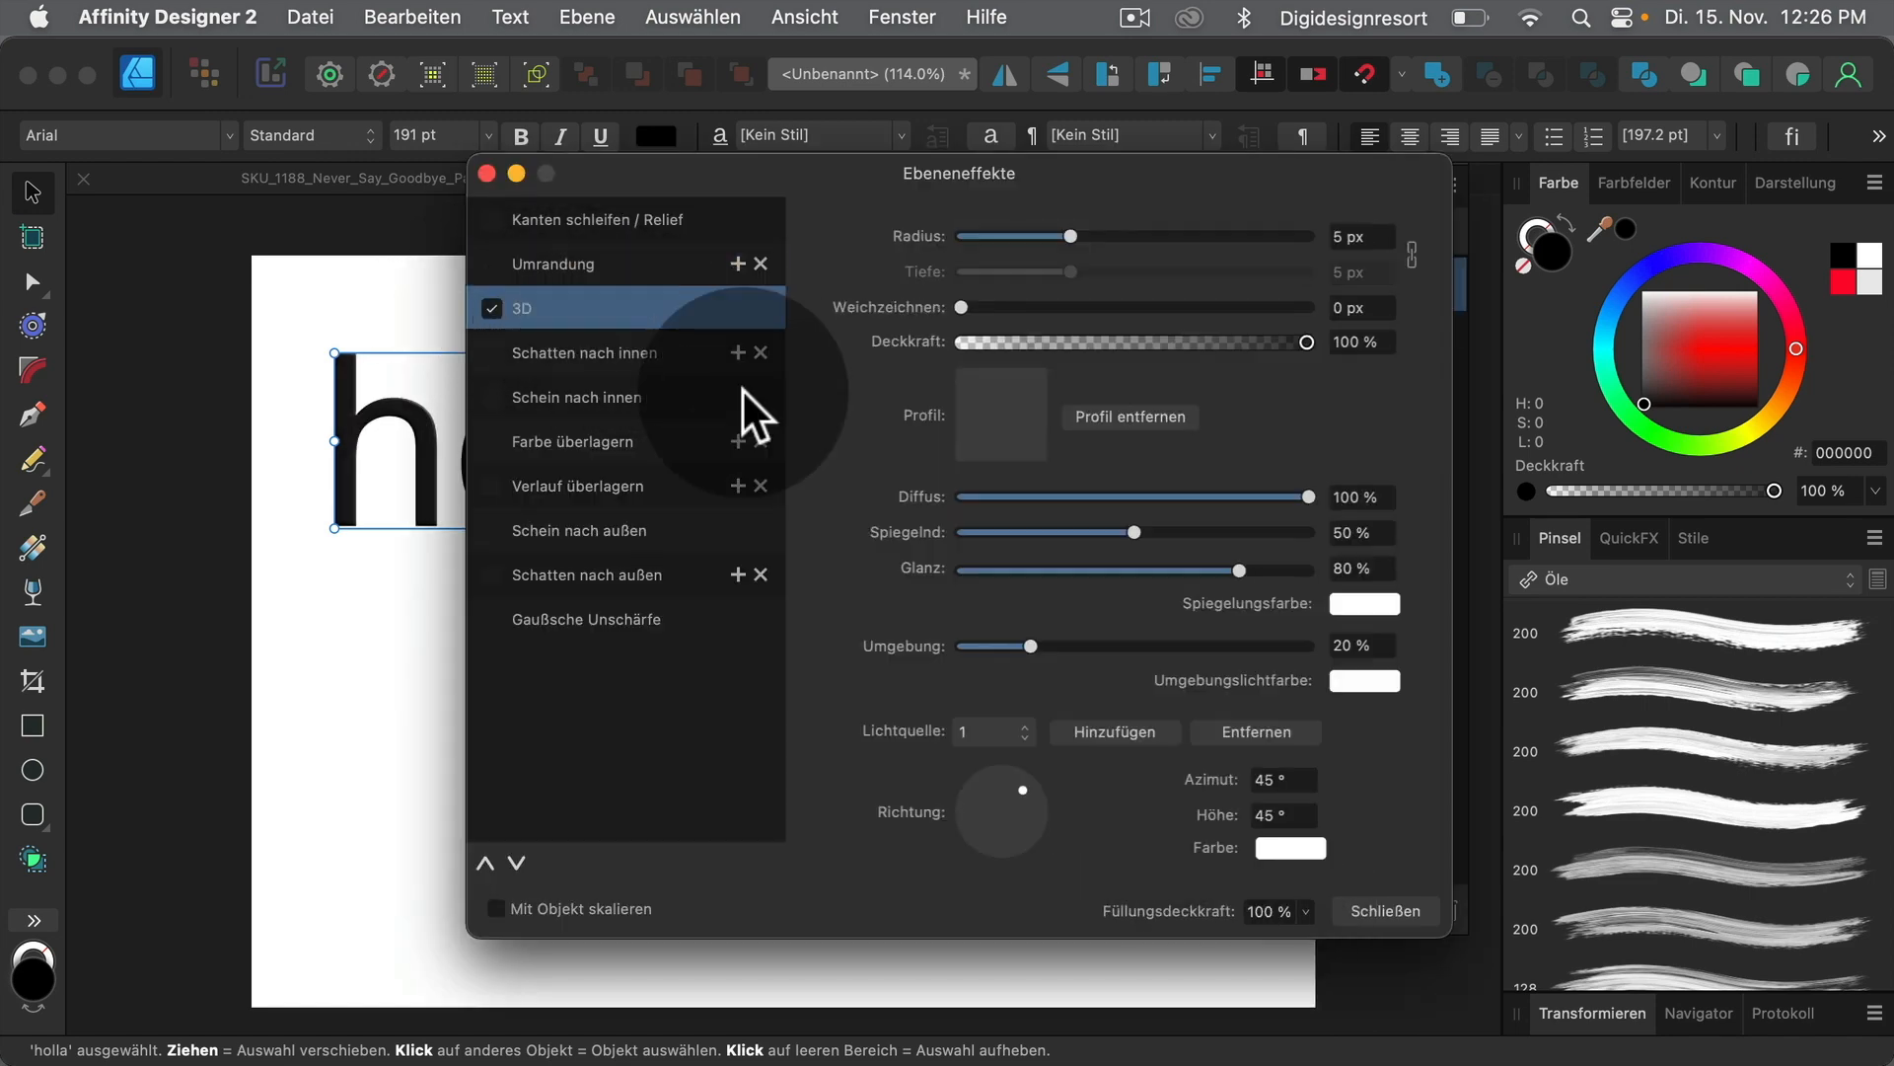
left_click(1383, 912)
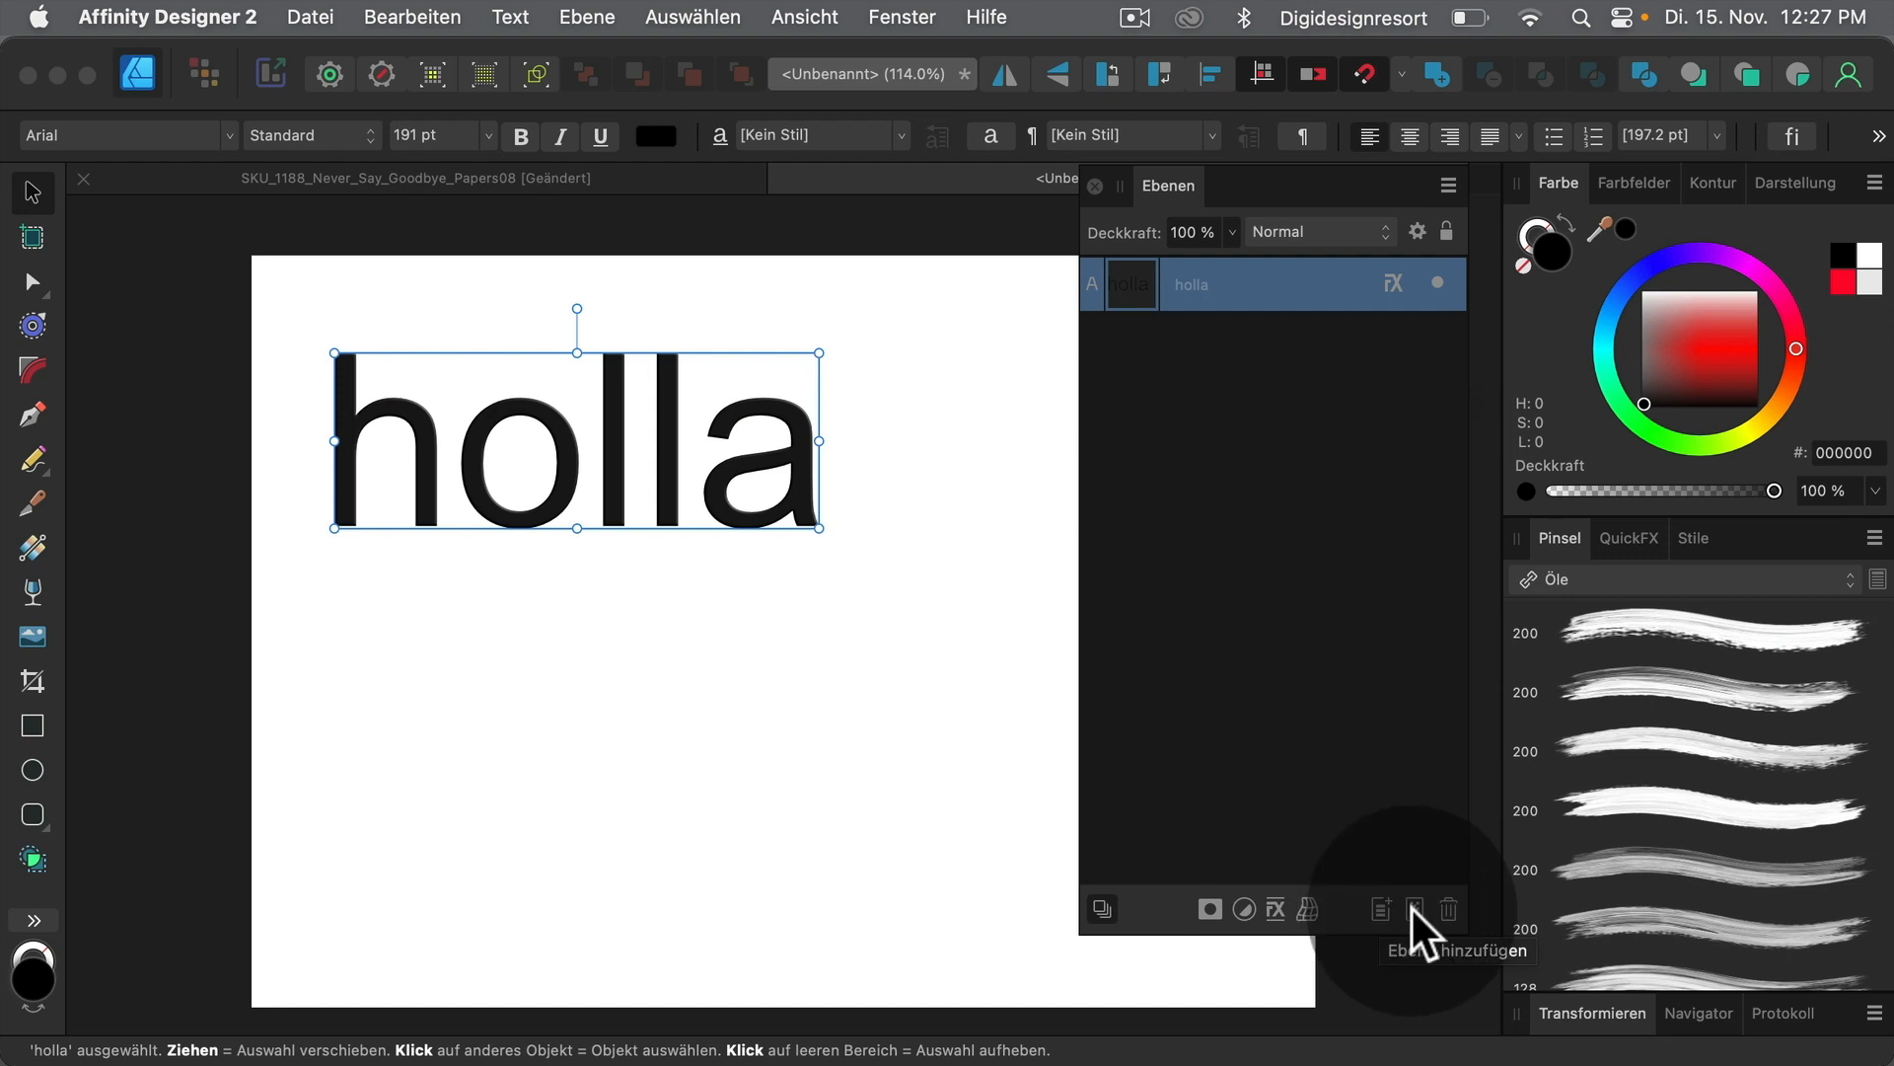
Add a new empty layer above the "holla" text, open its blend options and close them without changes
left_click(1382, 906)
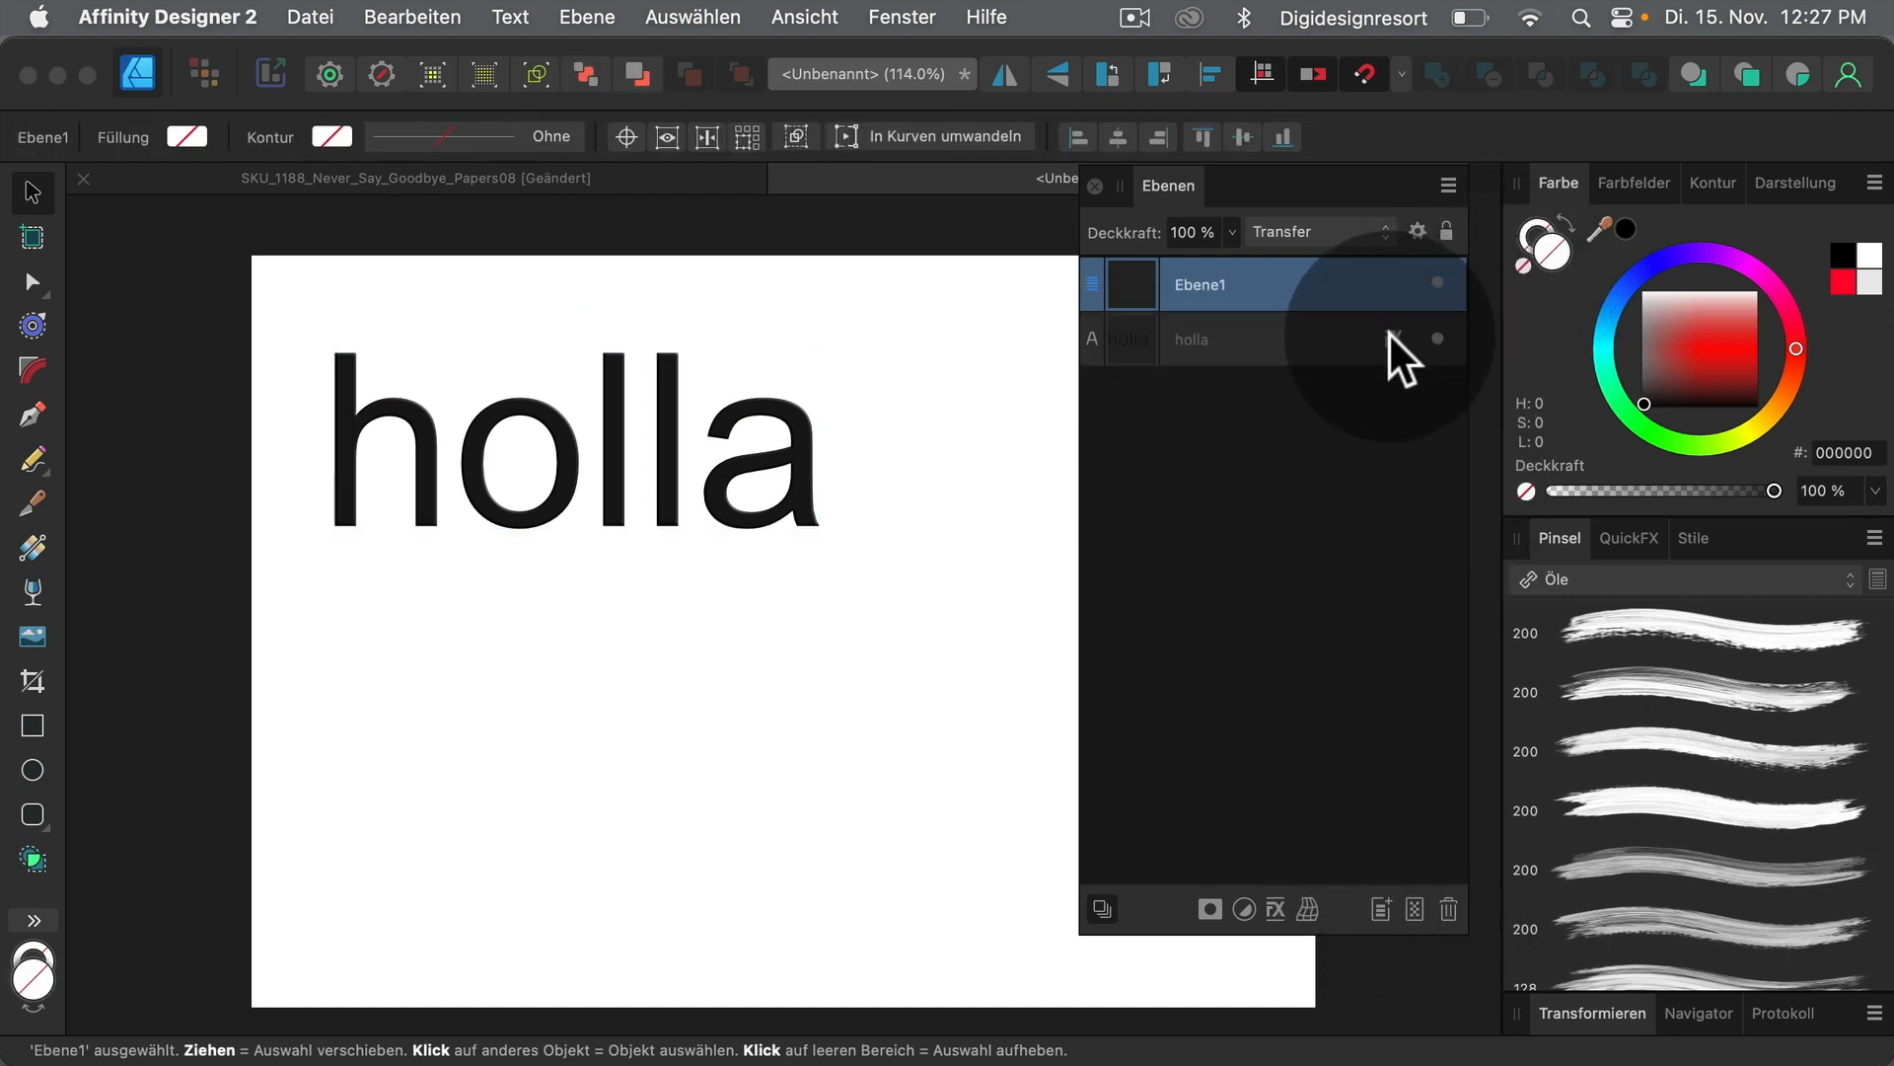
left_click(1394, 284)
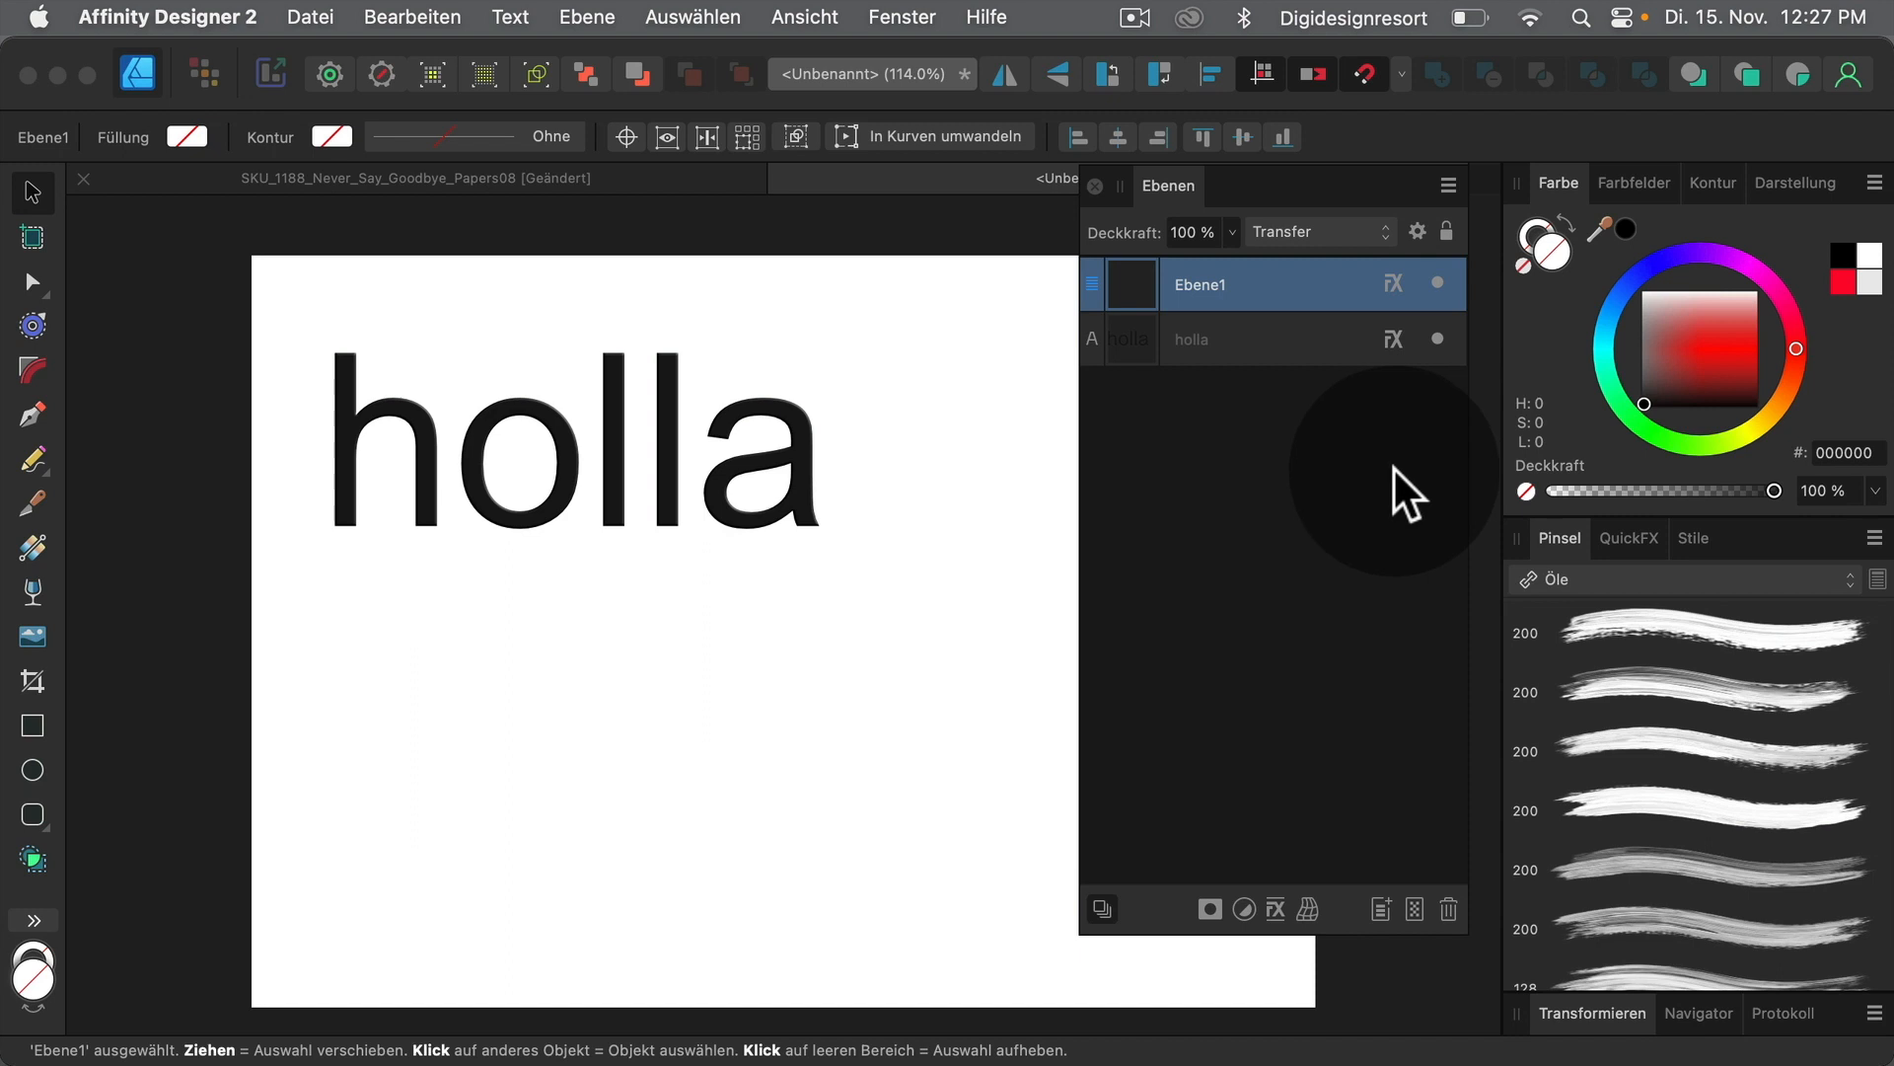
left_click(1421, 232)
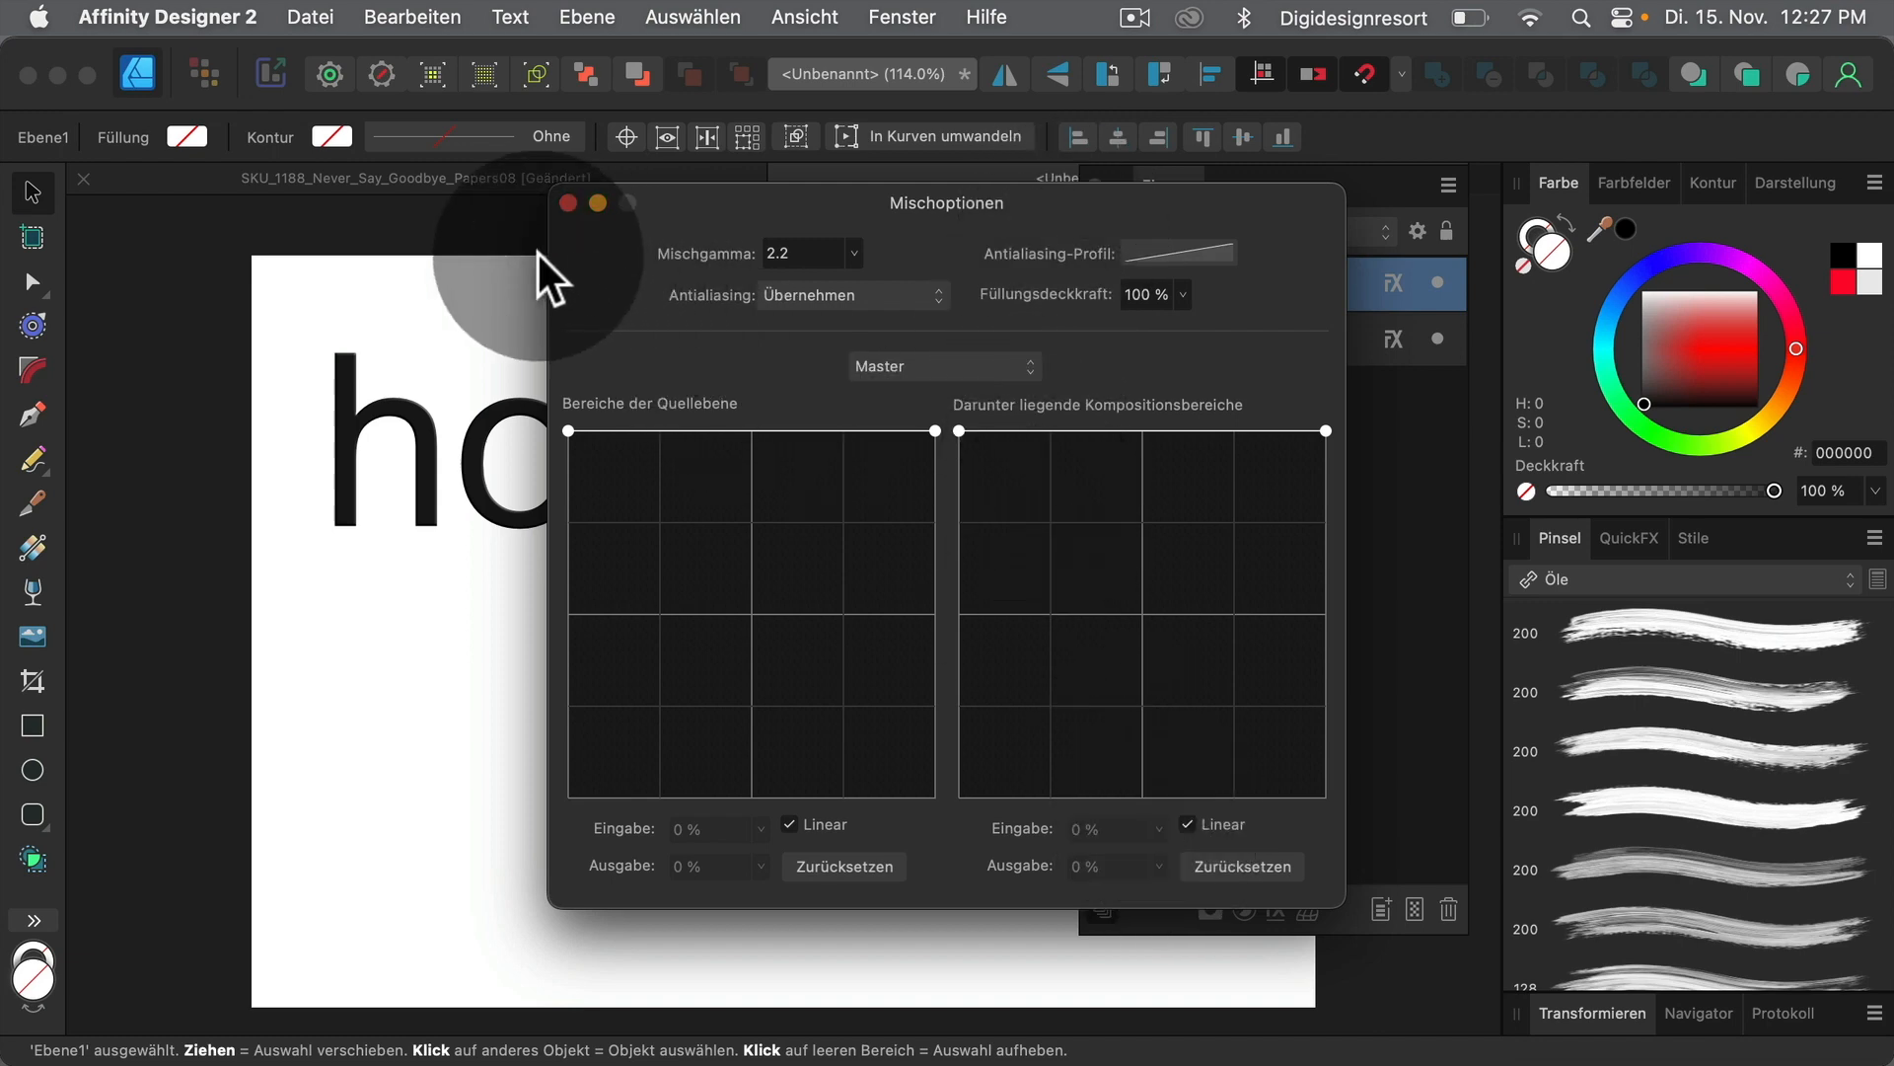
left_click(567, 201)
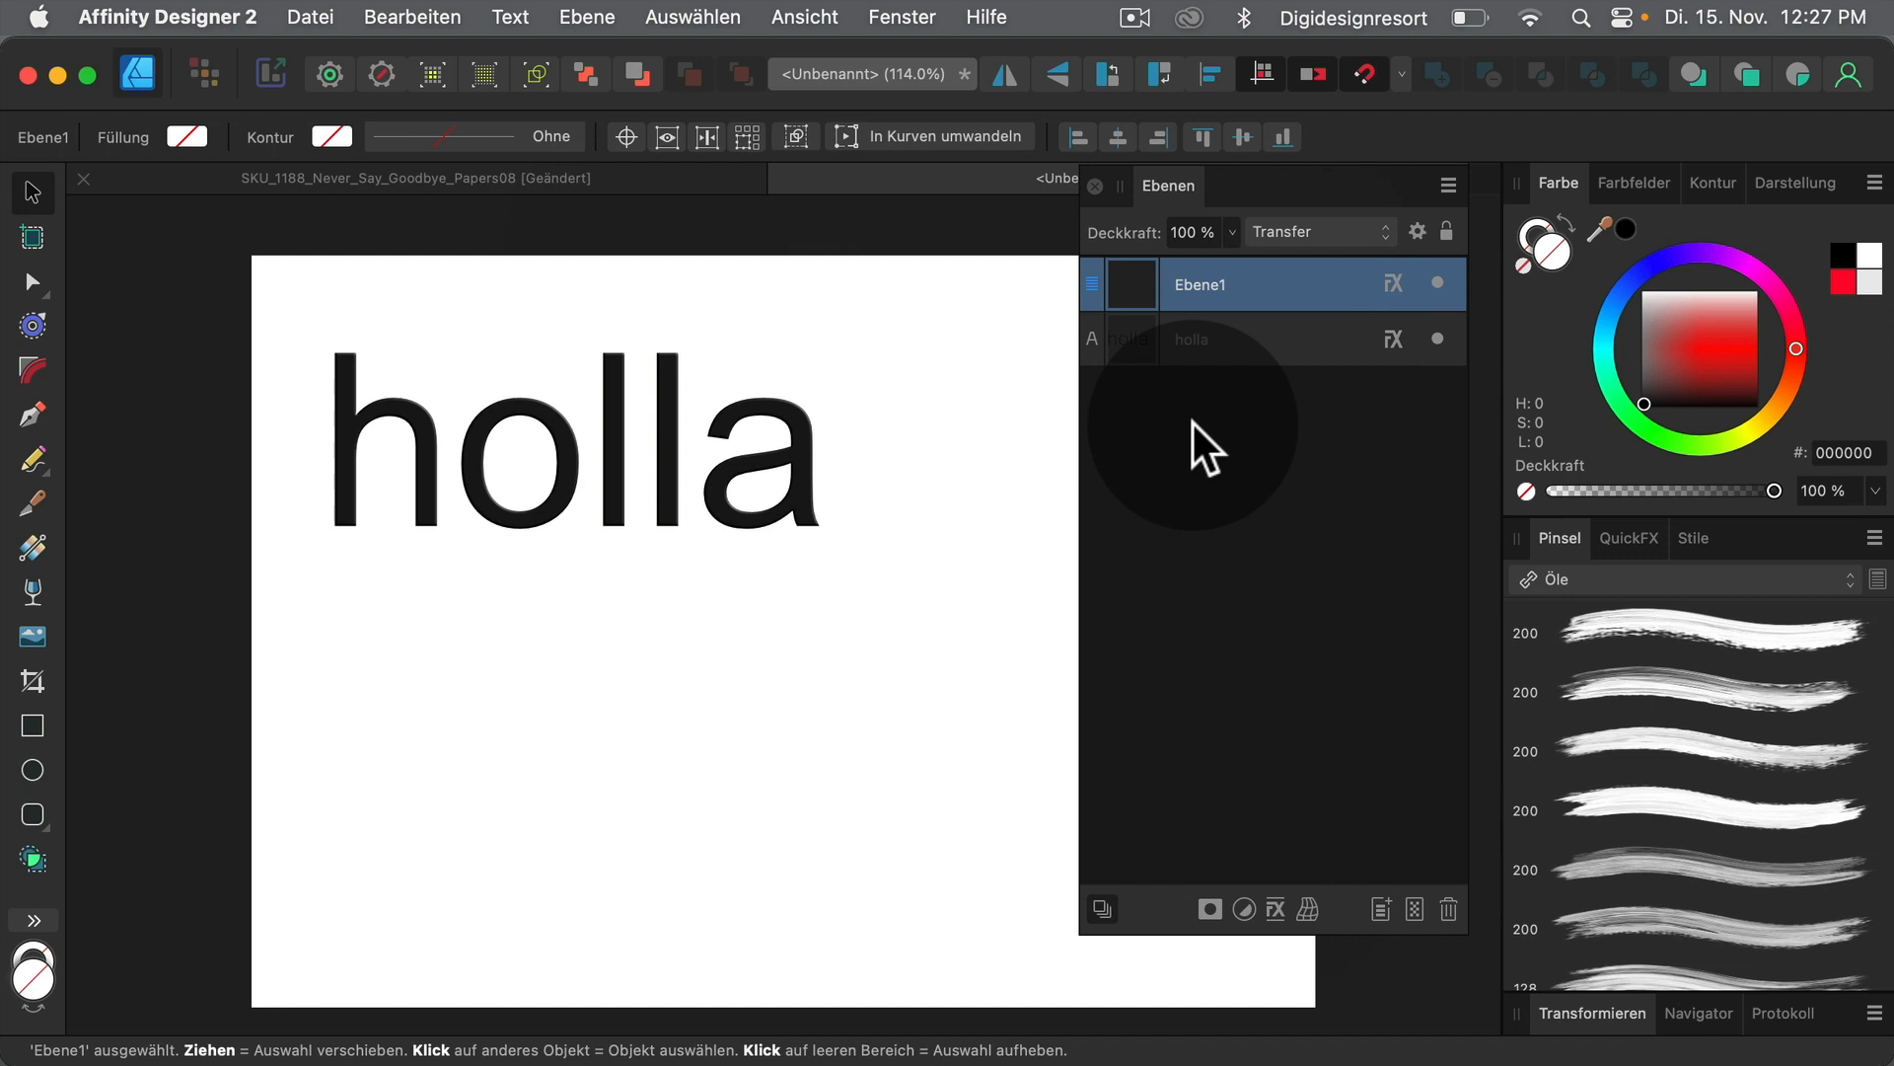
right_click(1347, 283)
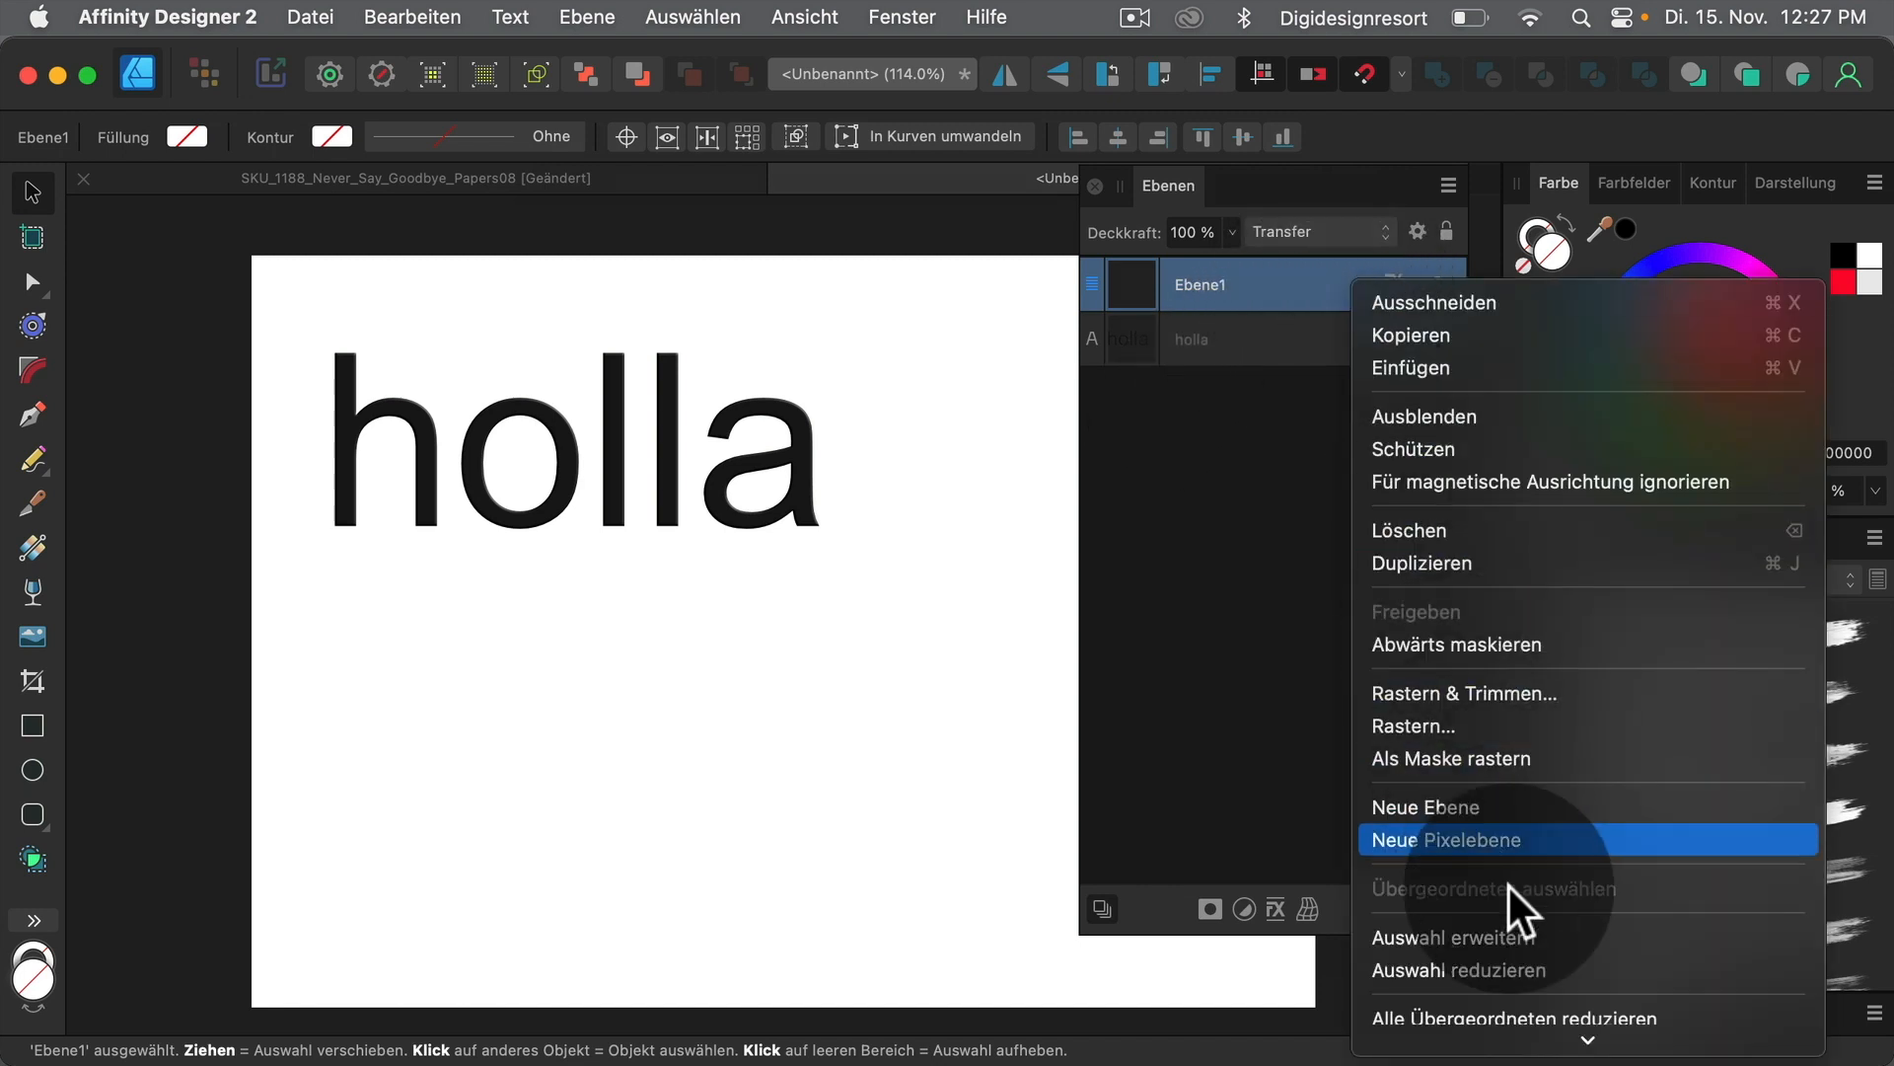
mouse_move(1529, 1050)
left_click(1486, 998)
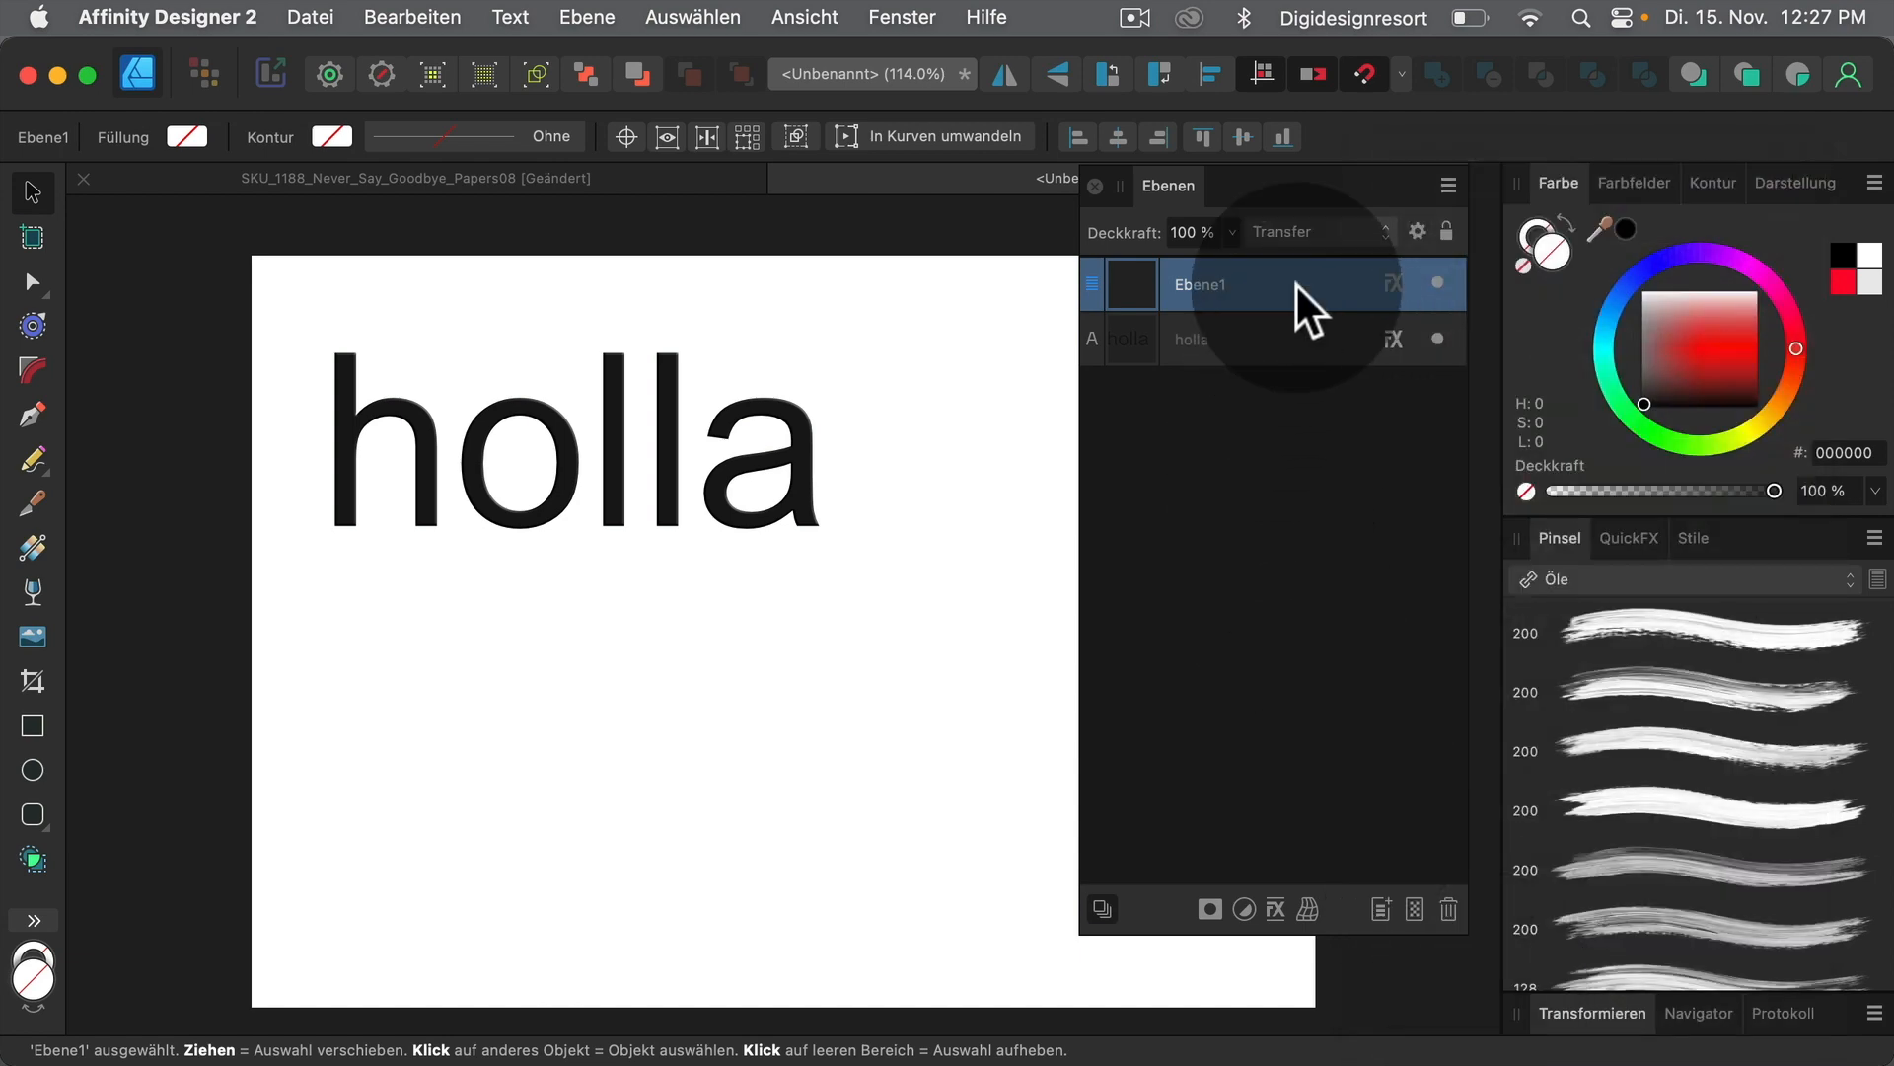
left_click(1261, 385)
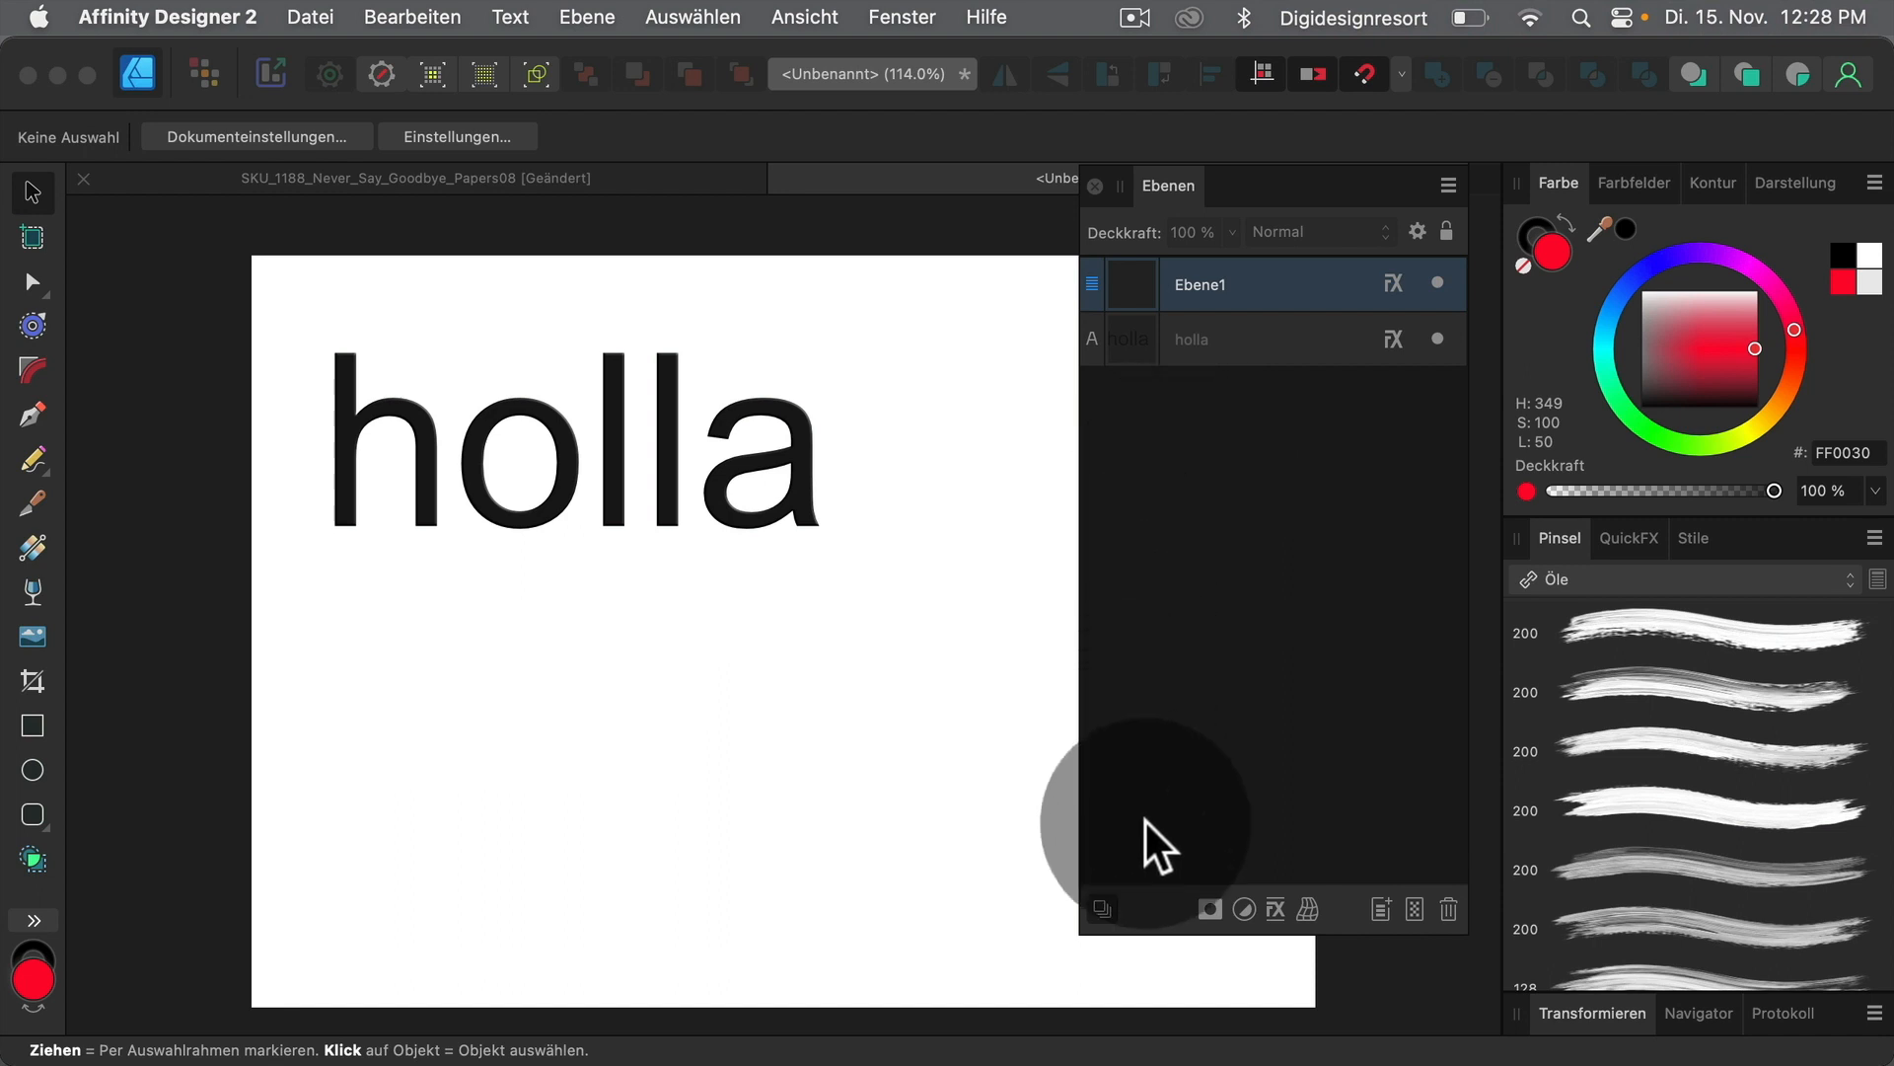
left_click(1244, 908)
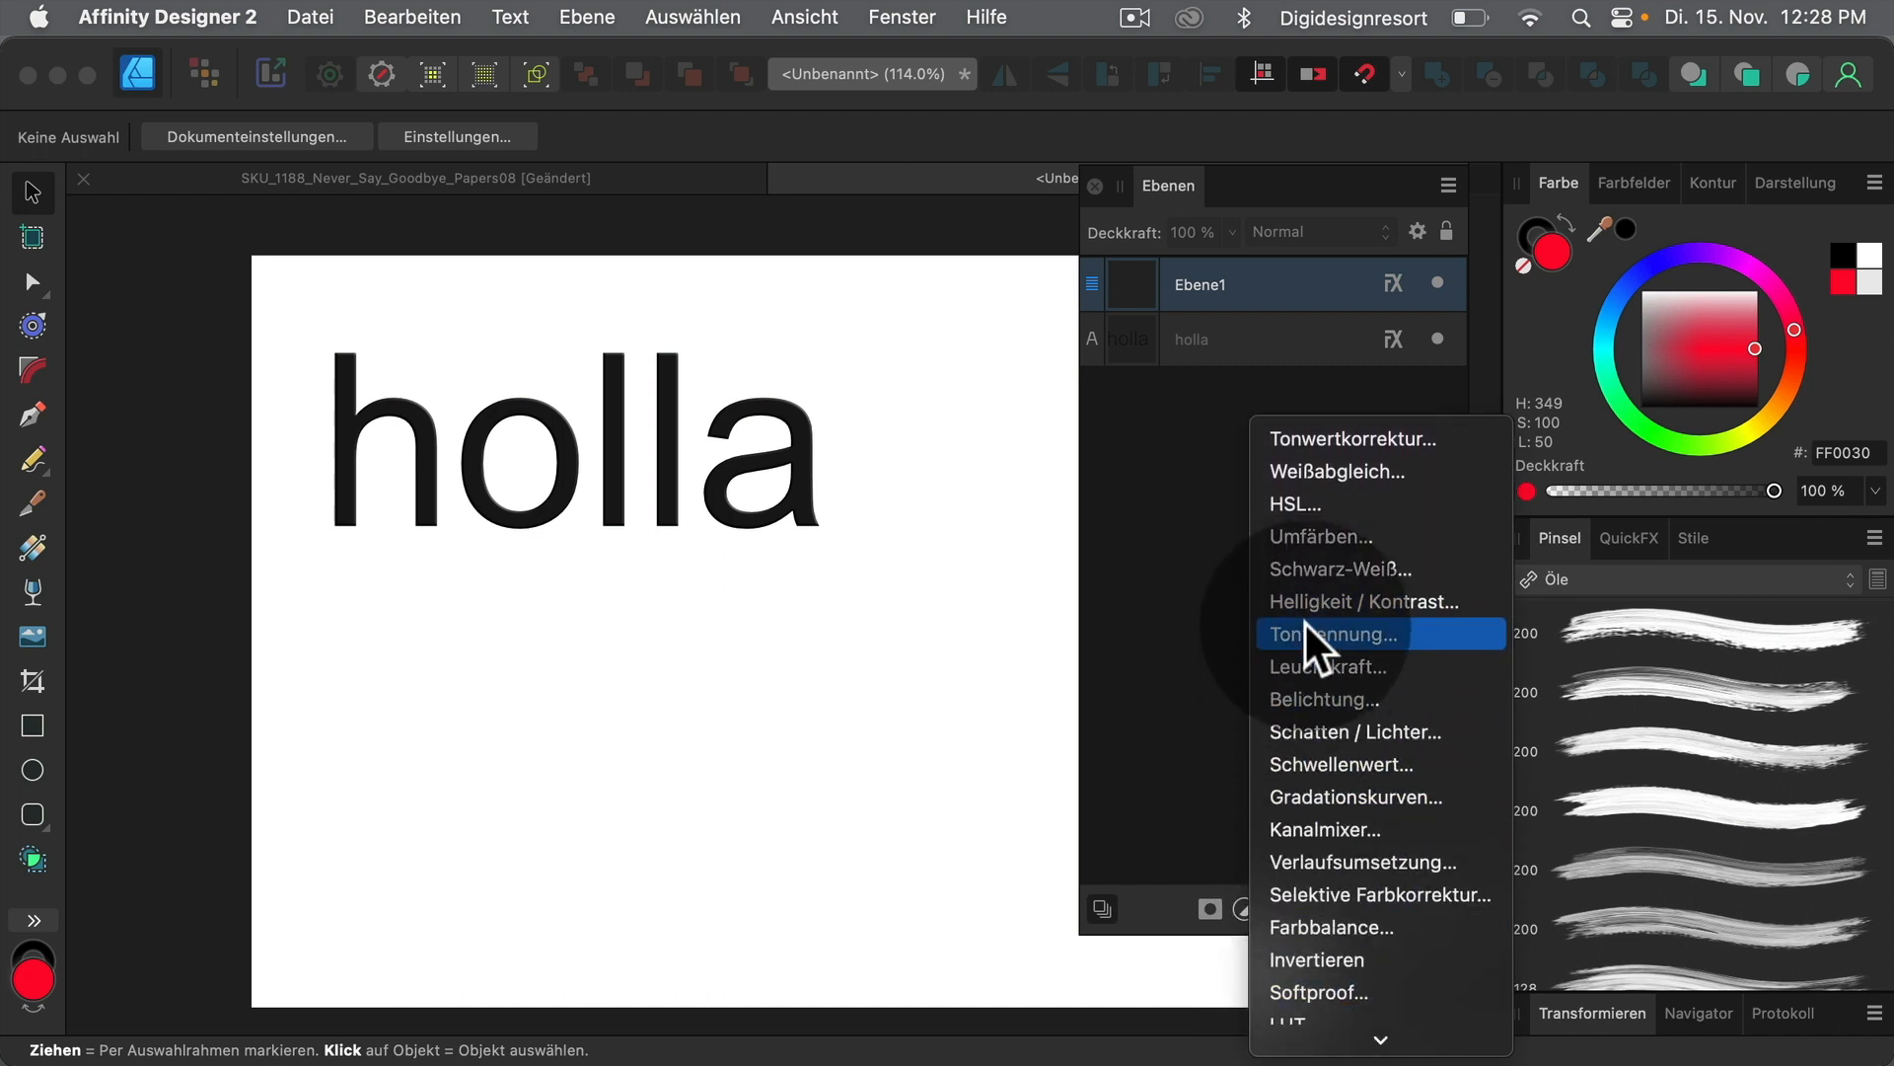
left_click(1116, 787)
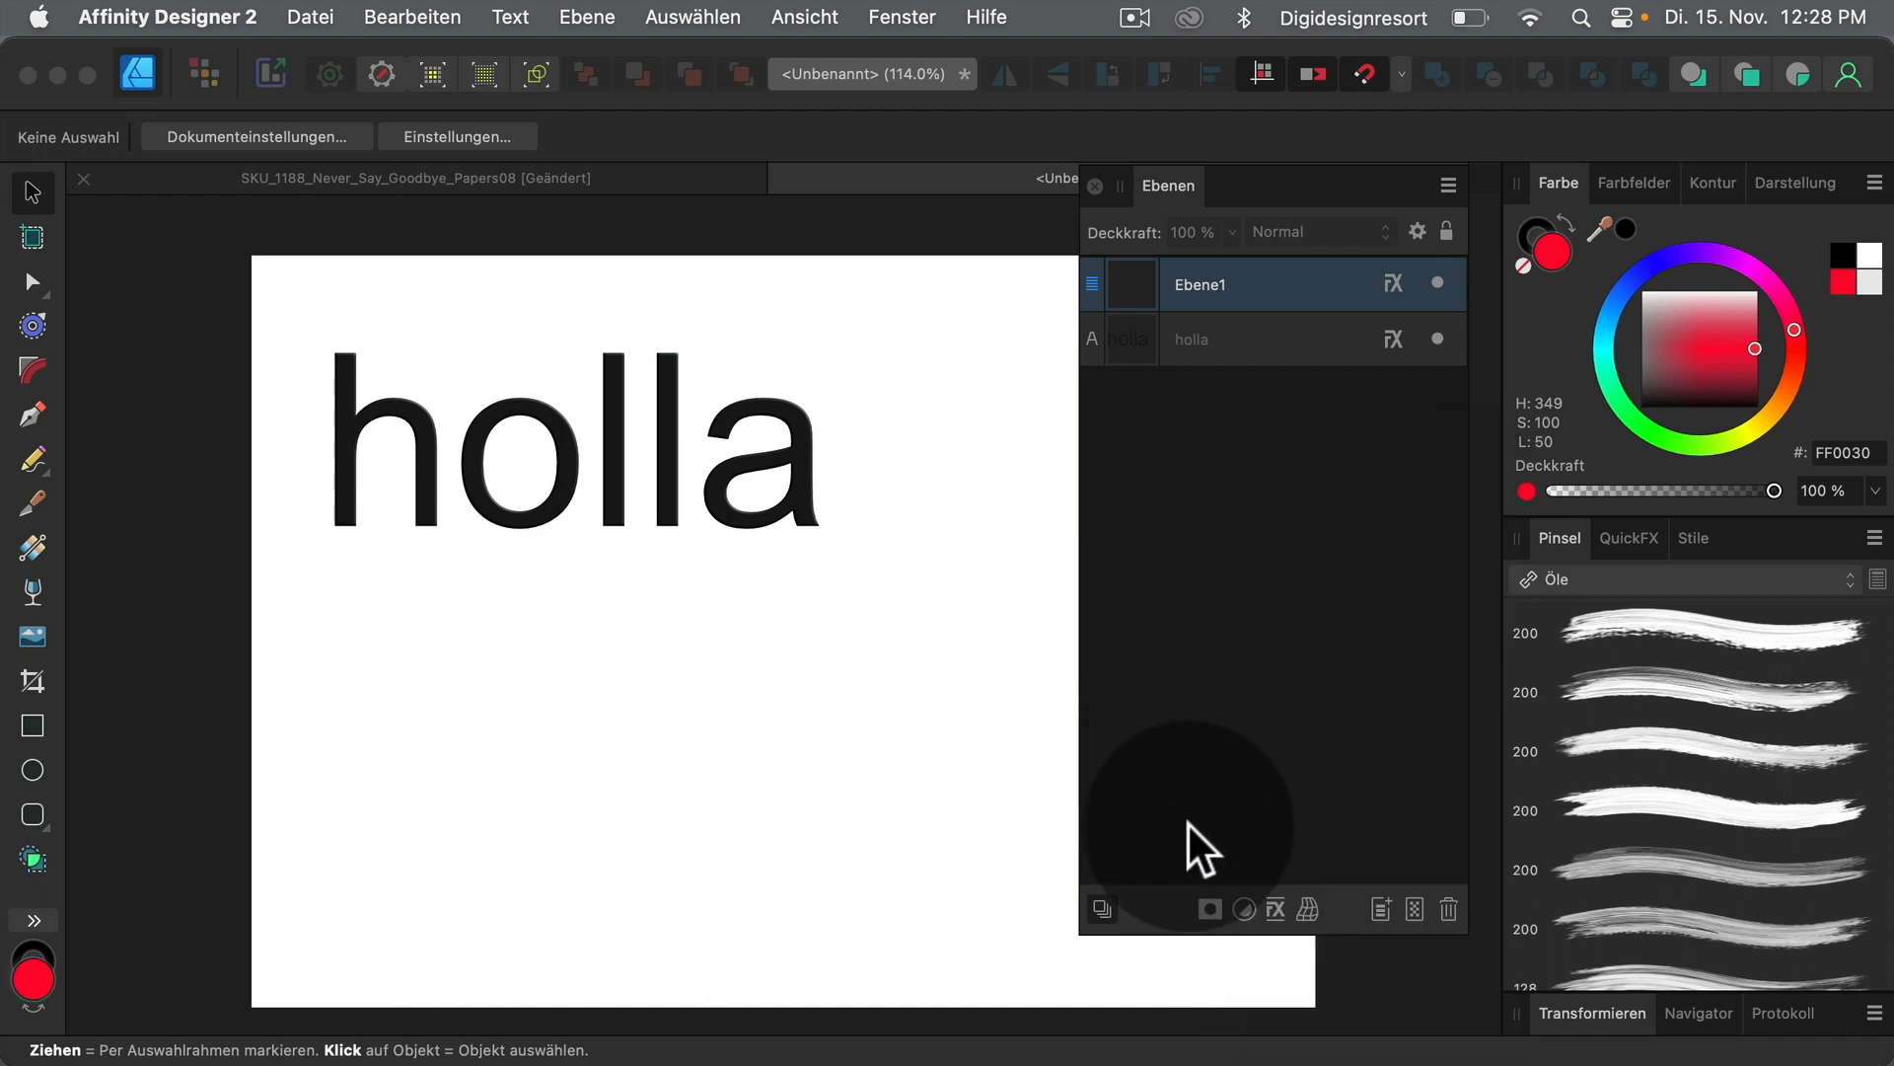